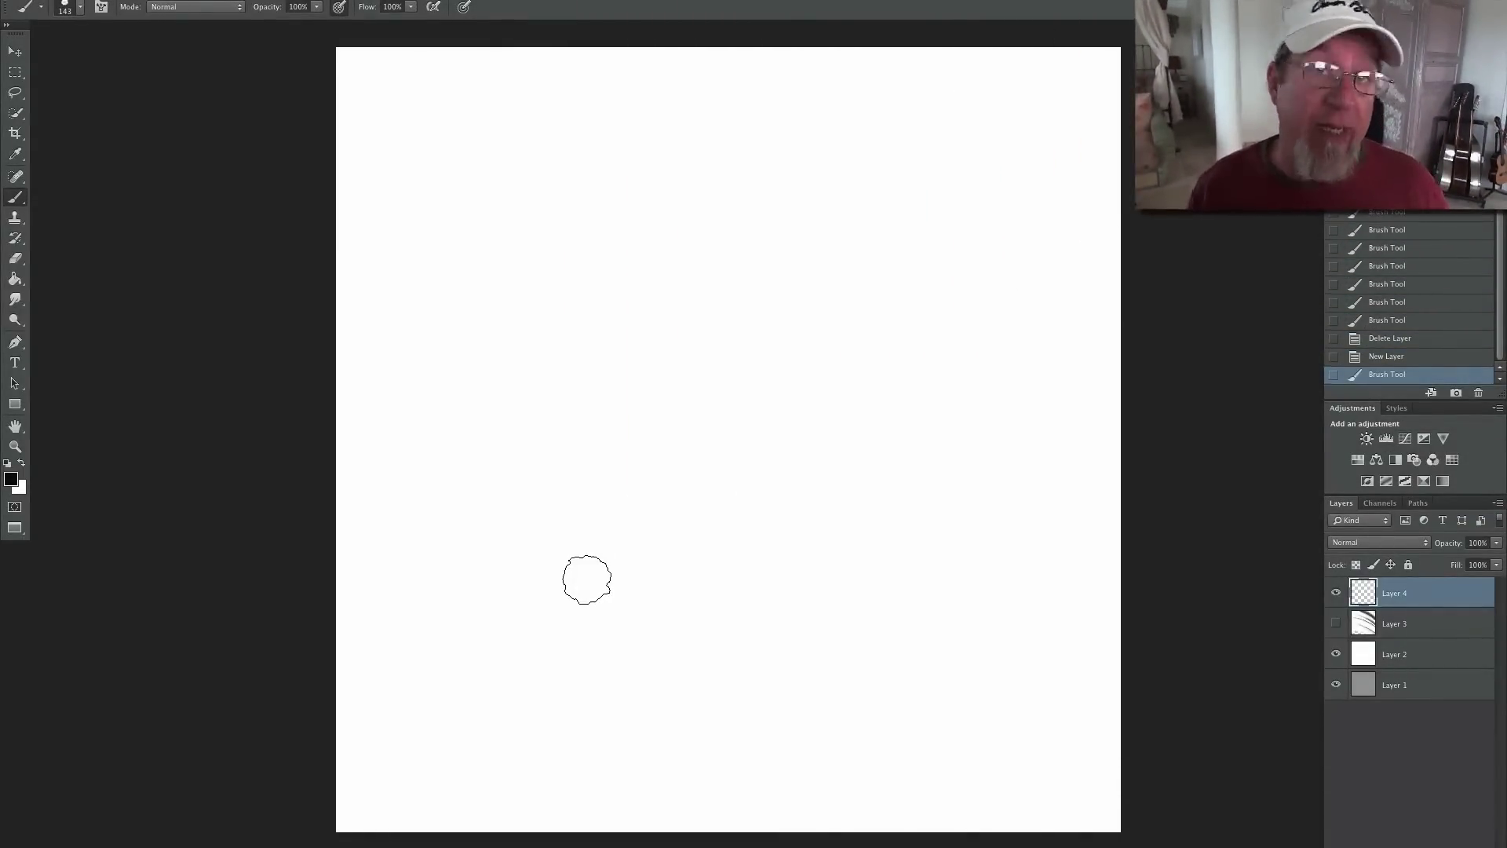
- Paint diagonal test strokes across the upper canvas with the 143 px brush, and replace the painted layer with an empty one
left_click(80, 8)
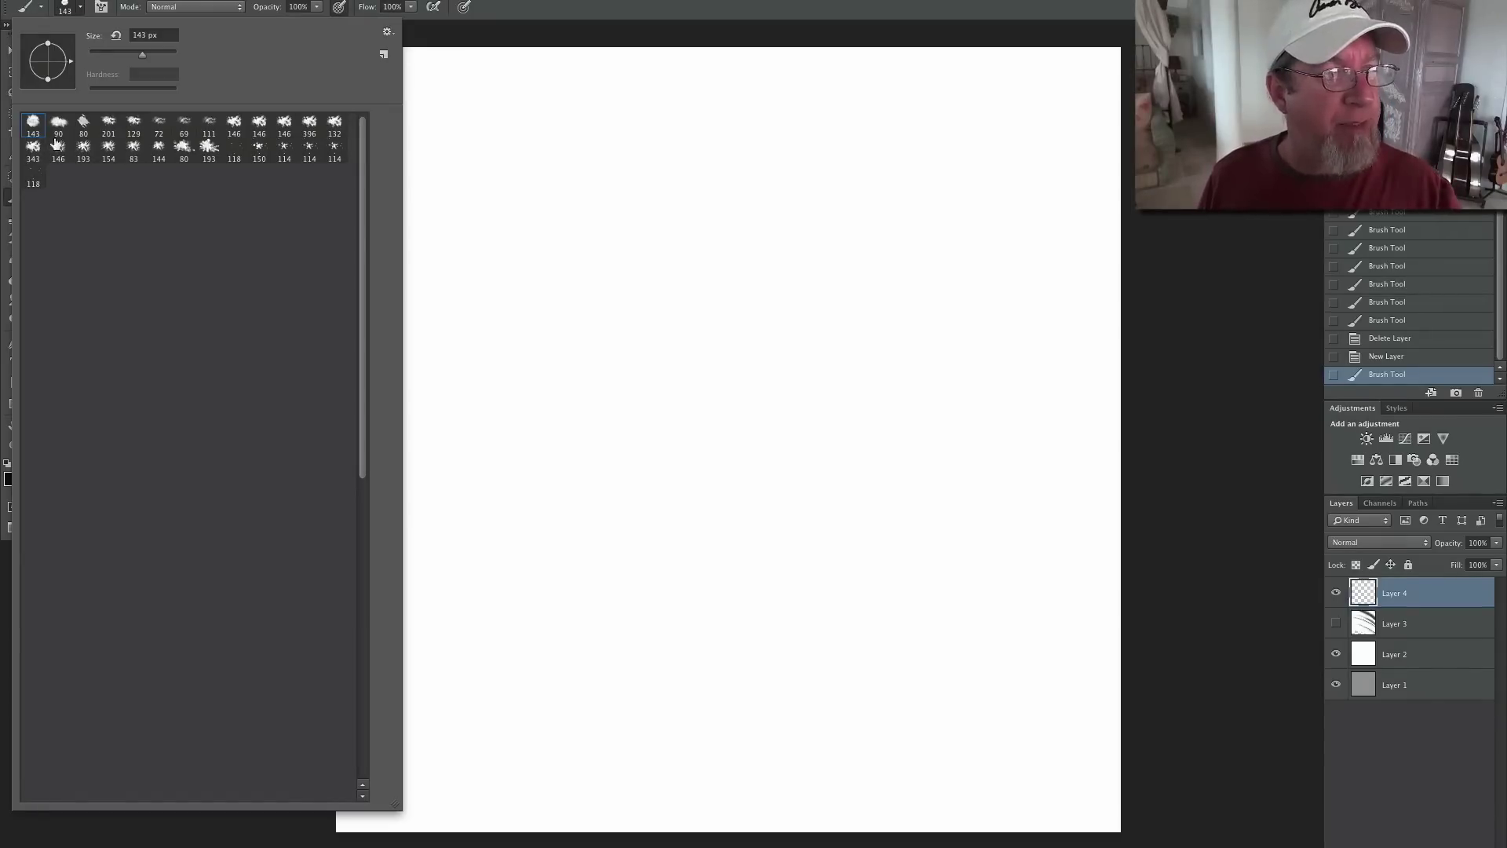
left_click(1214, 615)
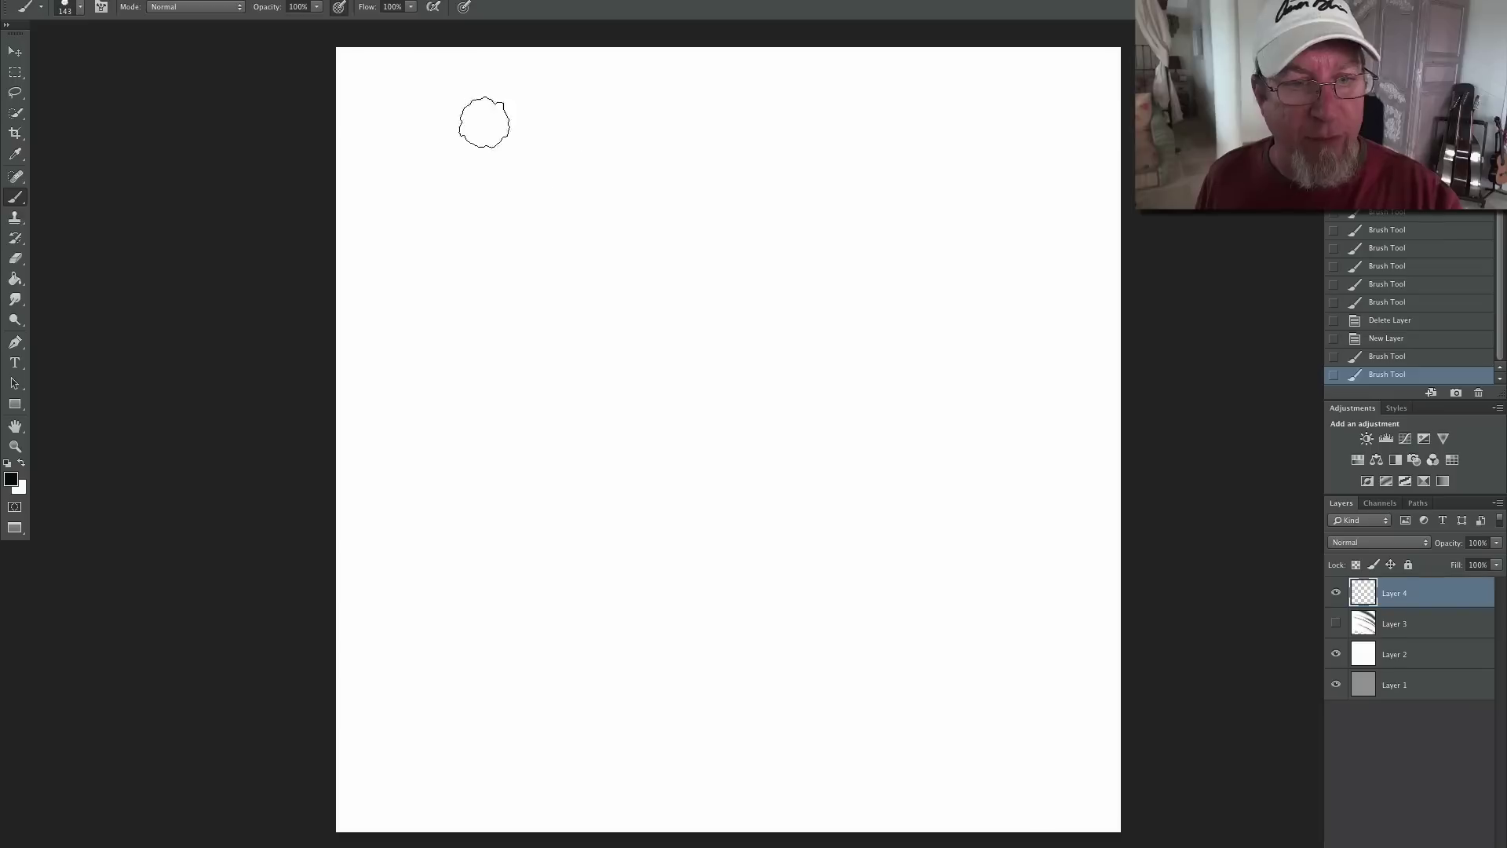
left_click_drag(433, 119, 758, 308)
left_click_drag(495, 118, 815, 276)
left_click_drag(904, 347, 793, 259)
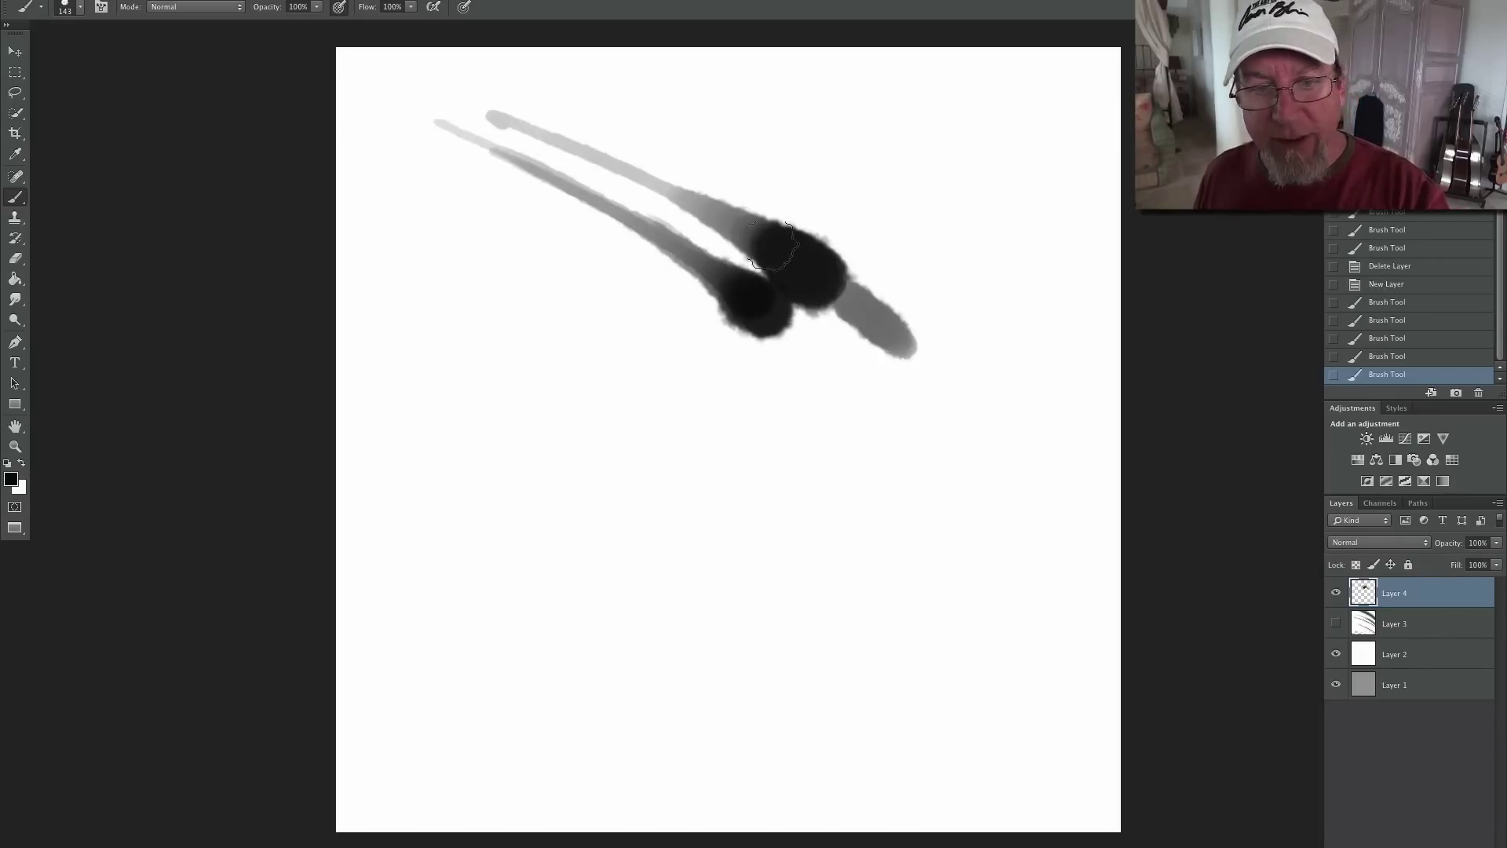
mouse_move(720, 214)
left_mouse_down()
mouse_move(717, 192)
mouse_move(730, 198)
left_mouse_up()
left_click_drag(801, 219, 952, 251)
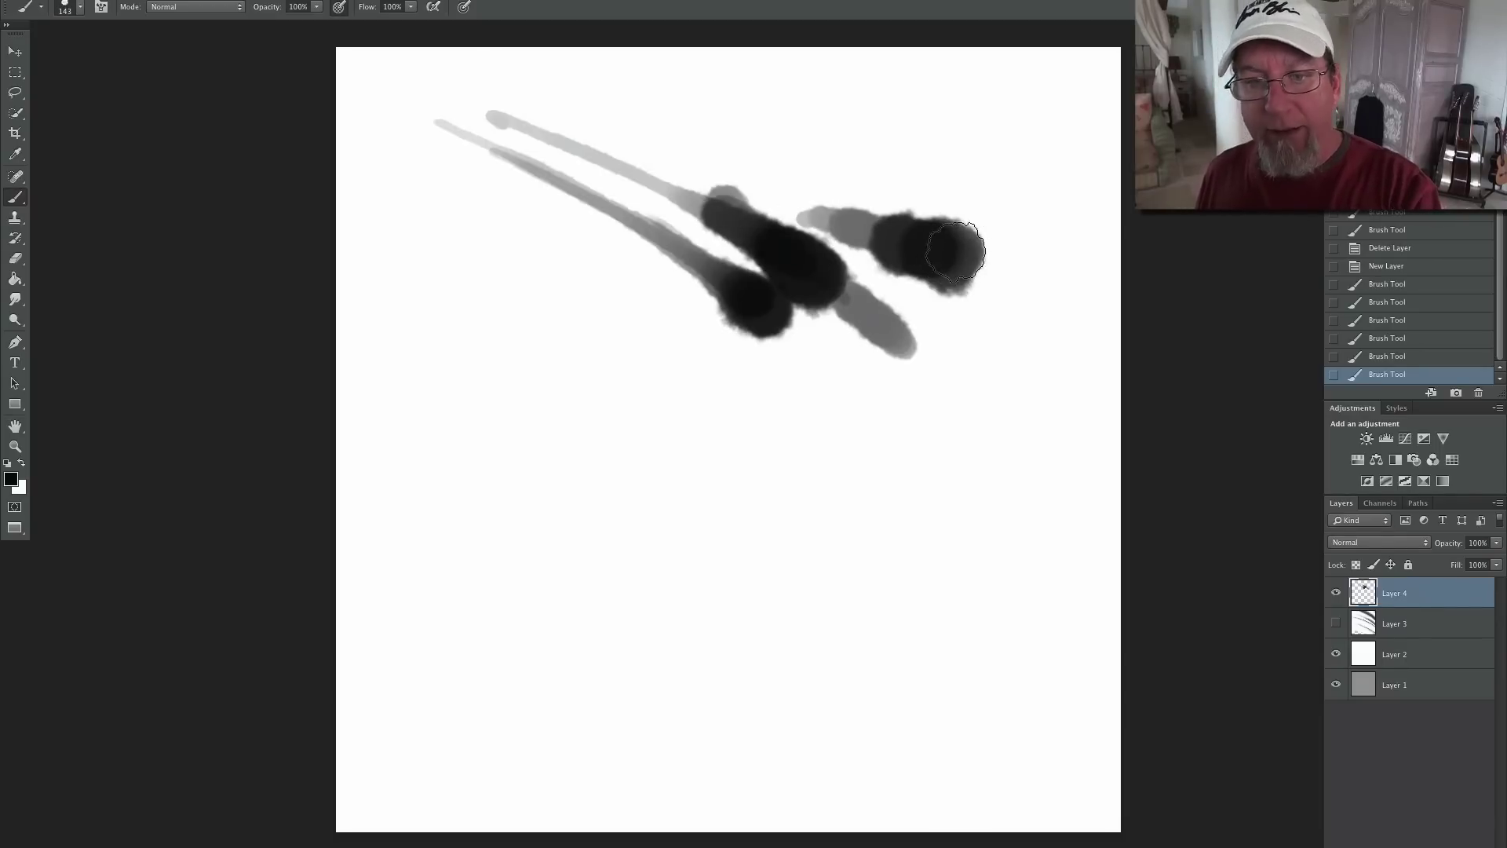
left_click_drag(1406, 598, 1479, 846)
left_click(1456, 847)
- Choose the 90 px brush tip and paint several diagonal test strokes on the upper half of the canvas
left_click(80, 7)
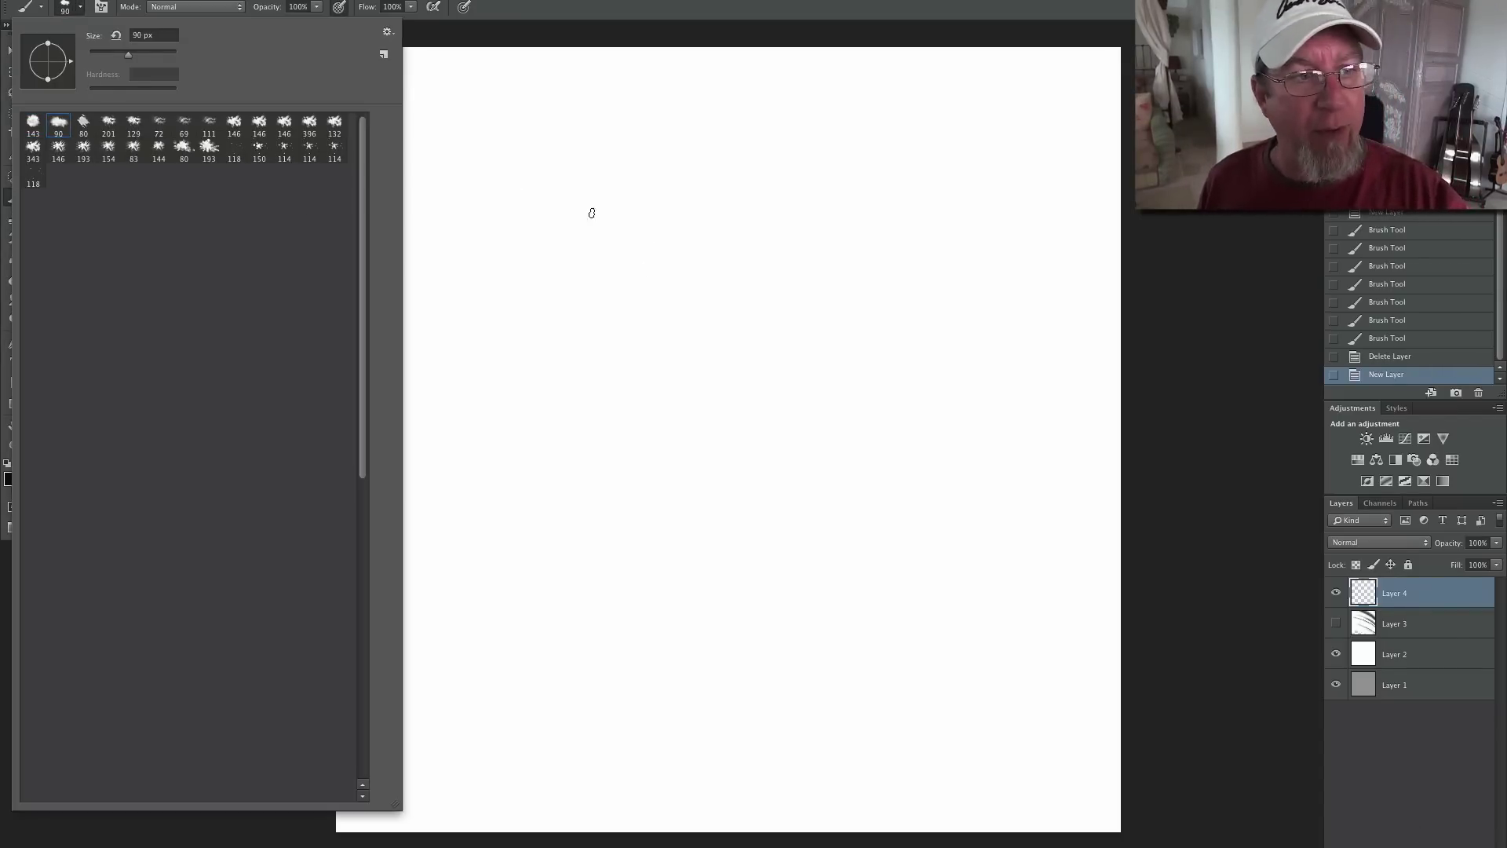
mouse_move(608, 180)
left_mouse_down()
mouse_move(744, 300)
mouse_move(821, 404)
mouse_move(678, 242)
mouse_move(814, 428)
left_mouse_up()
mouse_move(588, 233)
left_mouse_down()
mouse_move(743, 530)
mouse_move(653, 436)
left_mouse_up()
mouse_move(515, 334)
left_mouse_down()
mouse_move(695, 482)
mouse_move(446, 285)
mouse_move(473, 312)
mouse_move(481, 486)
mouse_move(471, 361)
left_mouse_up()
- Paint diagonal test strokes with the brush size set to 154 px, and replace the painted layer with an empty one
left_click(81, 12)
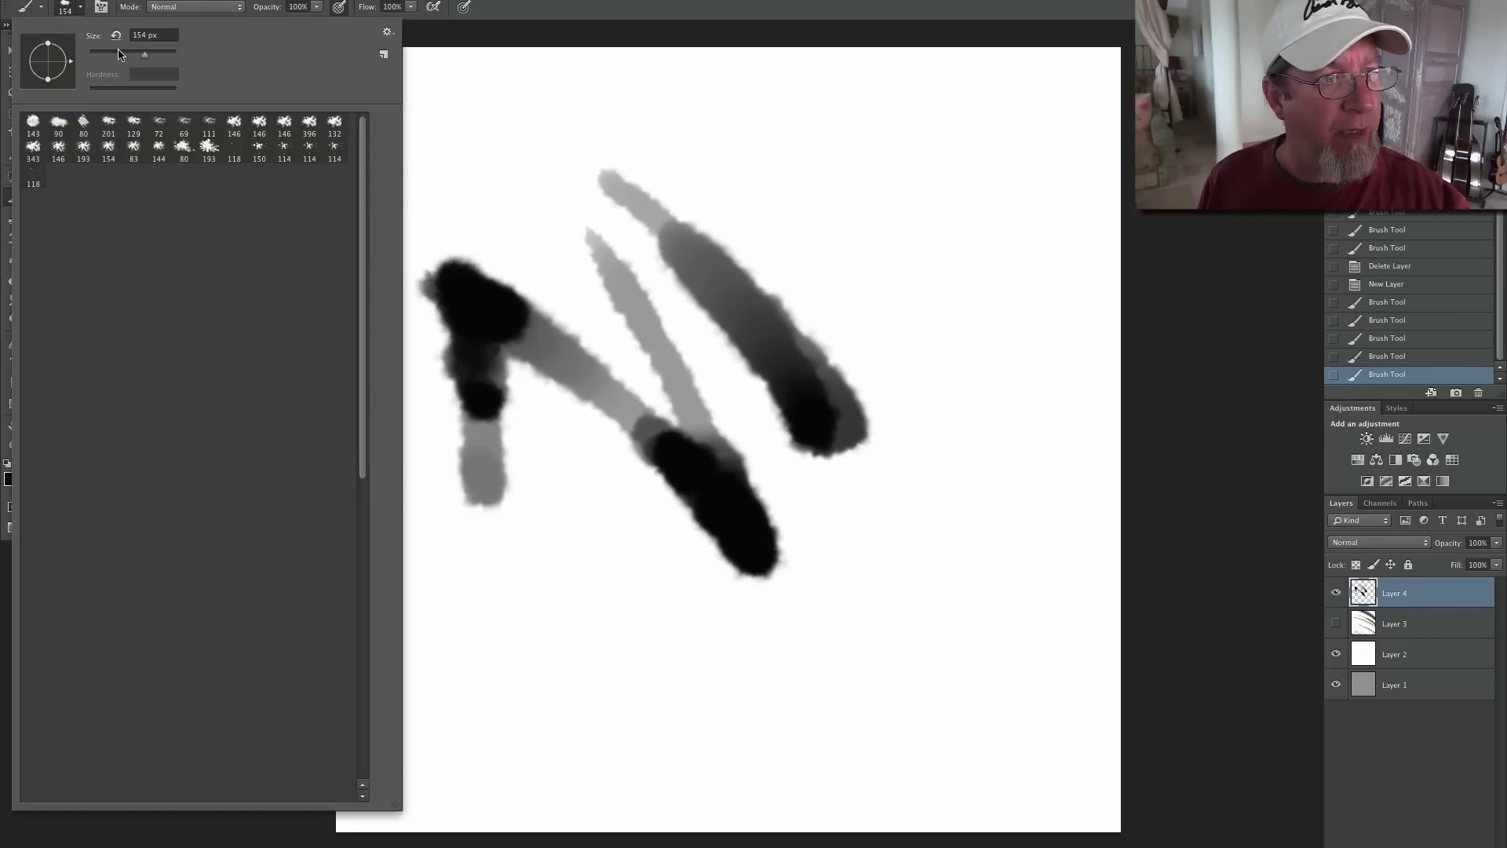
key("Return")
mouse_move(493, 155)
left_mouse_down()
mouse_move(493, 122)
mouse_move(868, 267)
left_mouse_up()
left_click_drag(648, 139, 897, 271)
mouse_move(1408, 597)
left_mouse_down()
mouse_move(1460, 847)
mouse_move(1479, 847)
left_mouse_up()
left_click(1460, 847)
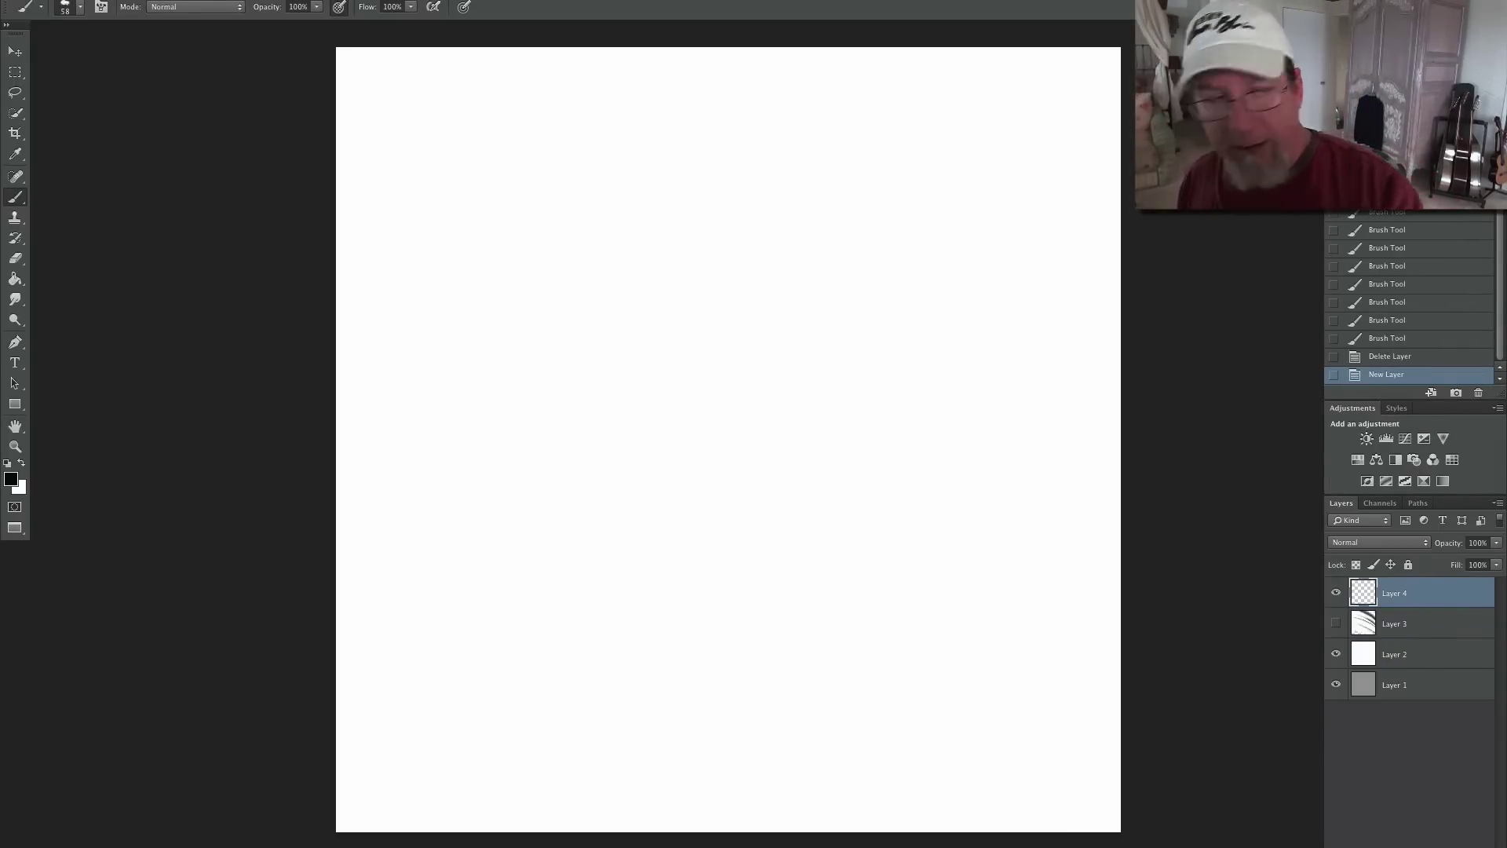
- Paint near-vertical test strokes with the 80 px brush tip at 80 px and 114 px, and swap the layer for a new one
left_click(80, 7)
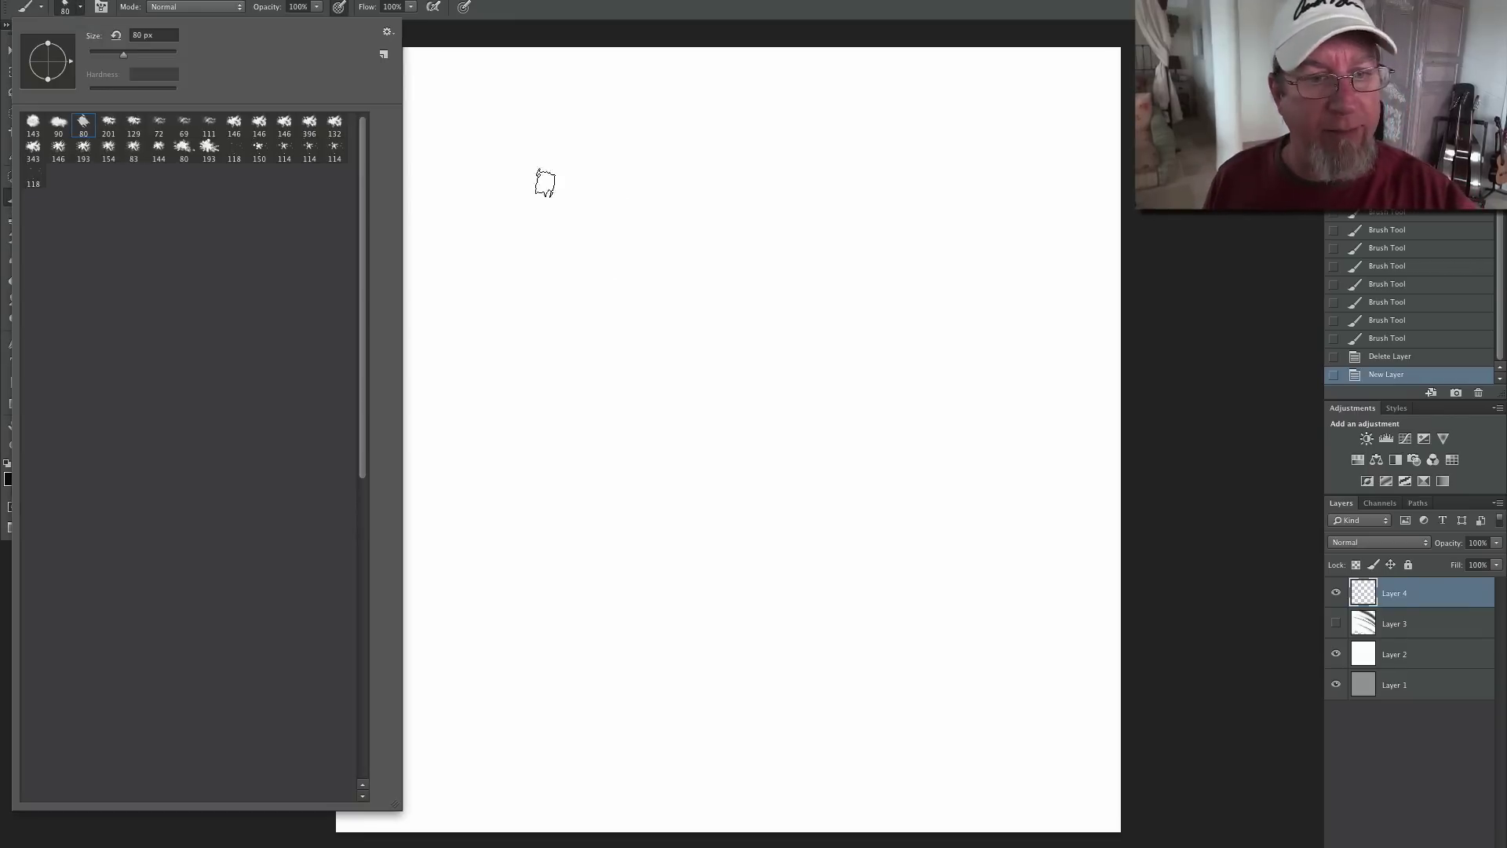
mouse_move(630, 171)
left_mouse_down()
mouse_move(672, 324)
mouse_move(666, 278)
mouse_move(673, 408)
left_mouse_up()
left_click(81, 7)
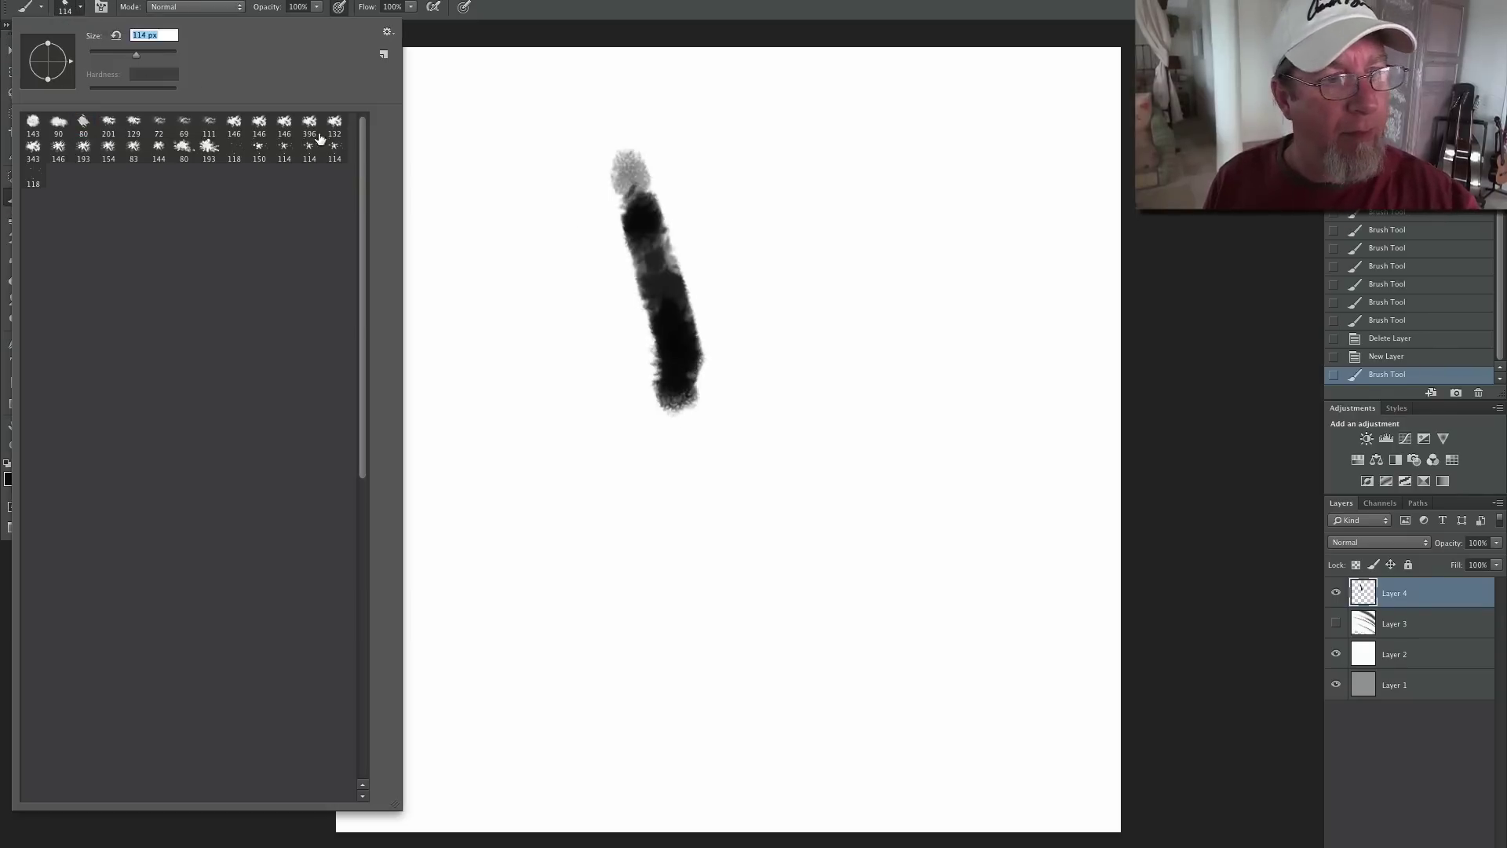
key("Return")
left_click_drag(552, 177, 554, 357)
left_click_drag(556, 412, 557, 372)
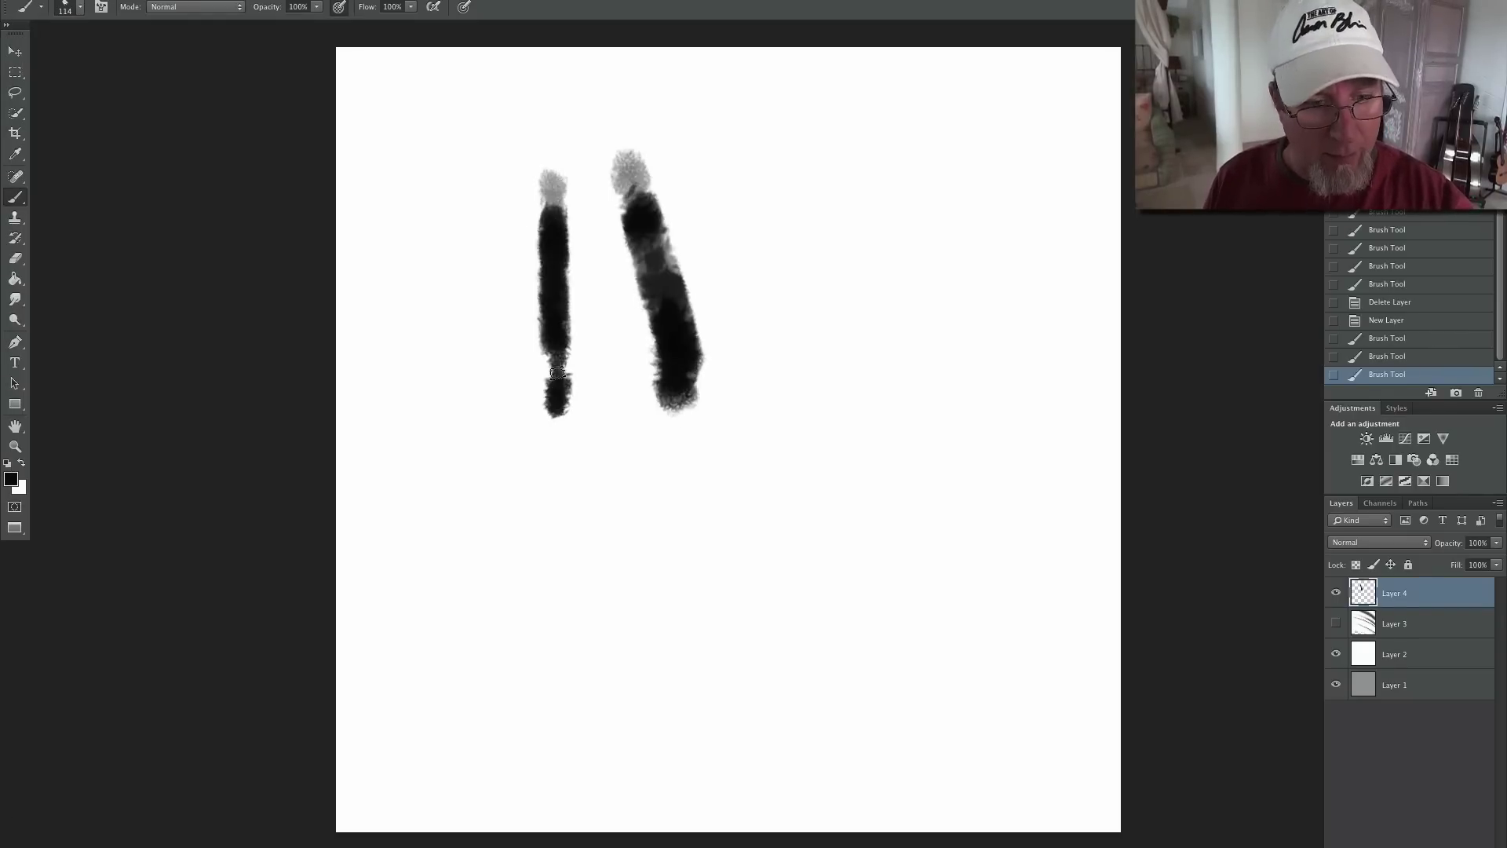
left_click_drag(556, 426, 556, 474)
left_click_drag(1408, 599, 1478, 847)
left_click(1457, 847)
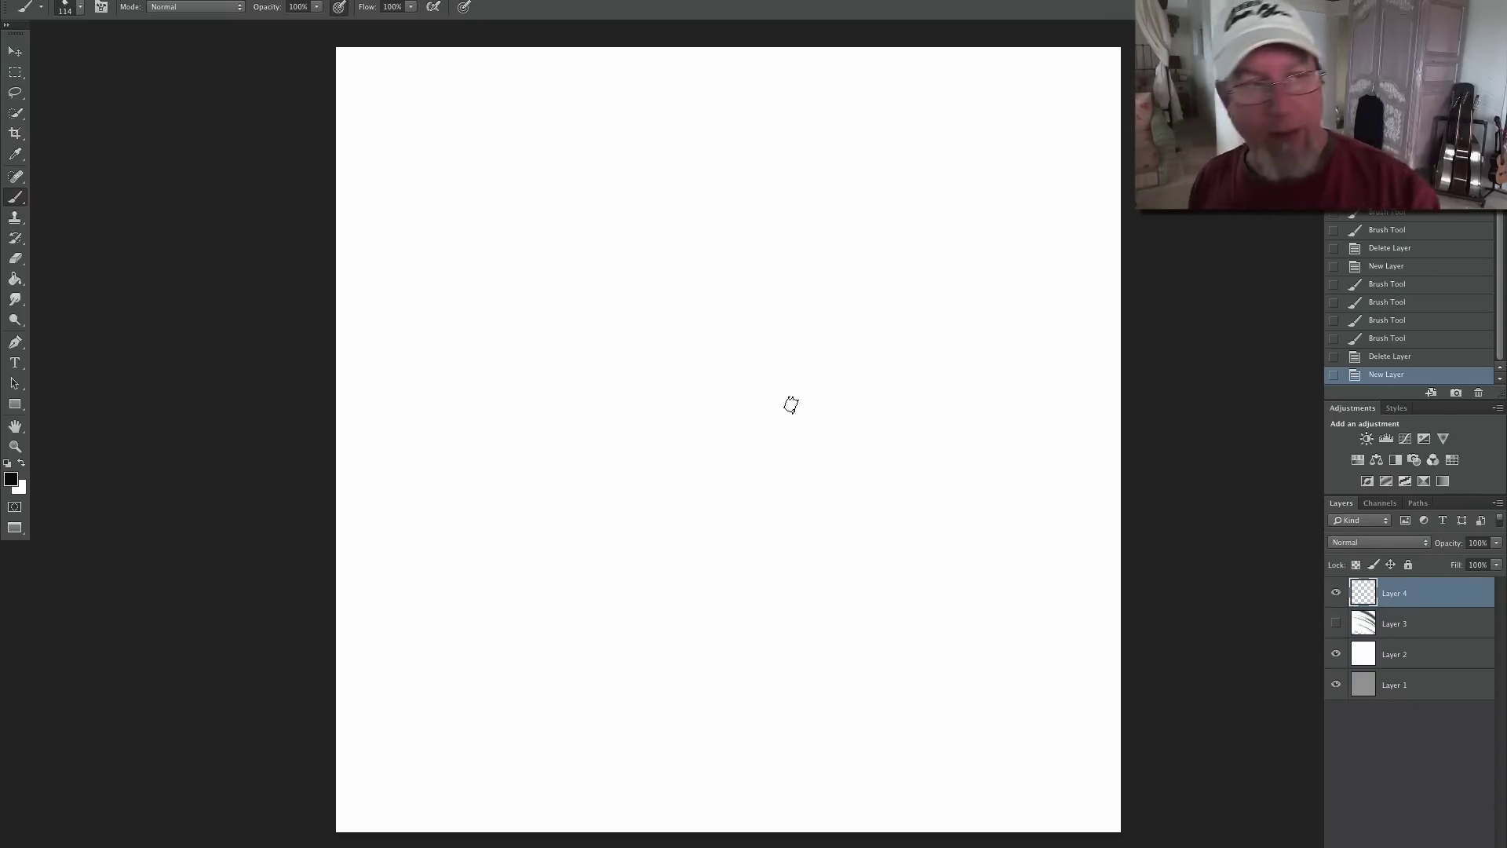
- Choose the next brush tip after the 80 px one and paint broad overlapping diagonal strokes across the upper canvas
left_click(81, 7)
left_click_drag(642, 196, 740, 302)
left_click_drag(612, 166, 759, 313)
mouse_move(635, 190)
left_mouse_down()
mouse_move(871, 420)
mouse_move(853, 419)
mouse_move(850, 447)
mouse_move(844, 428)
mouse_move(880, 464)
mouse_move(849, 446)
mouse_move(850, 517)
mouse_move(846, 343)
mouse_move(826, 257)
mouse_move(842, 266)
mouse_move(682, 139)
mouse_move(765, 278)
left_mouse_up()
mouse_move(773, 373)
left_mouse_down()
mouse_move(628, 172)
mouse_move(549, 161)
mouse_move(623, 323)
mouse_move(605, 245)
mouse_move(392, 115)
left_mouse_up()
- Choose the 129 px brush tip and paint four thin parallel diagonal strokes below the broad dark ones
left_click(79, 8)
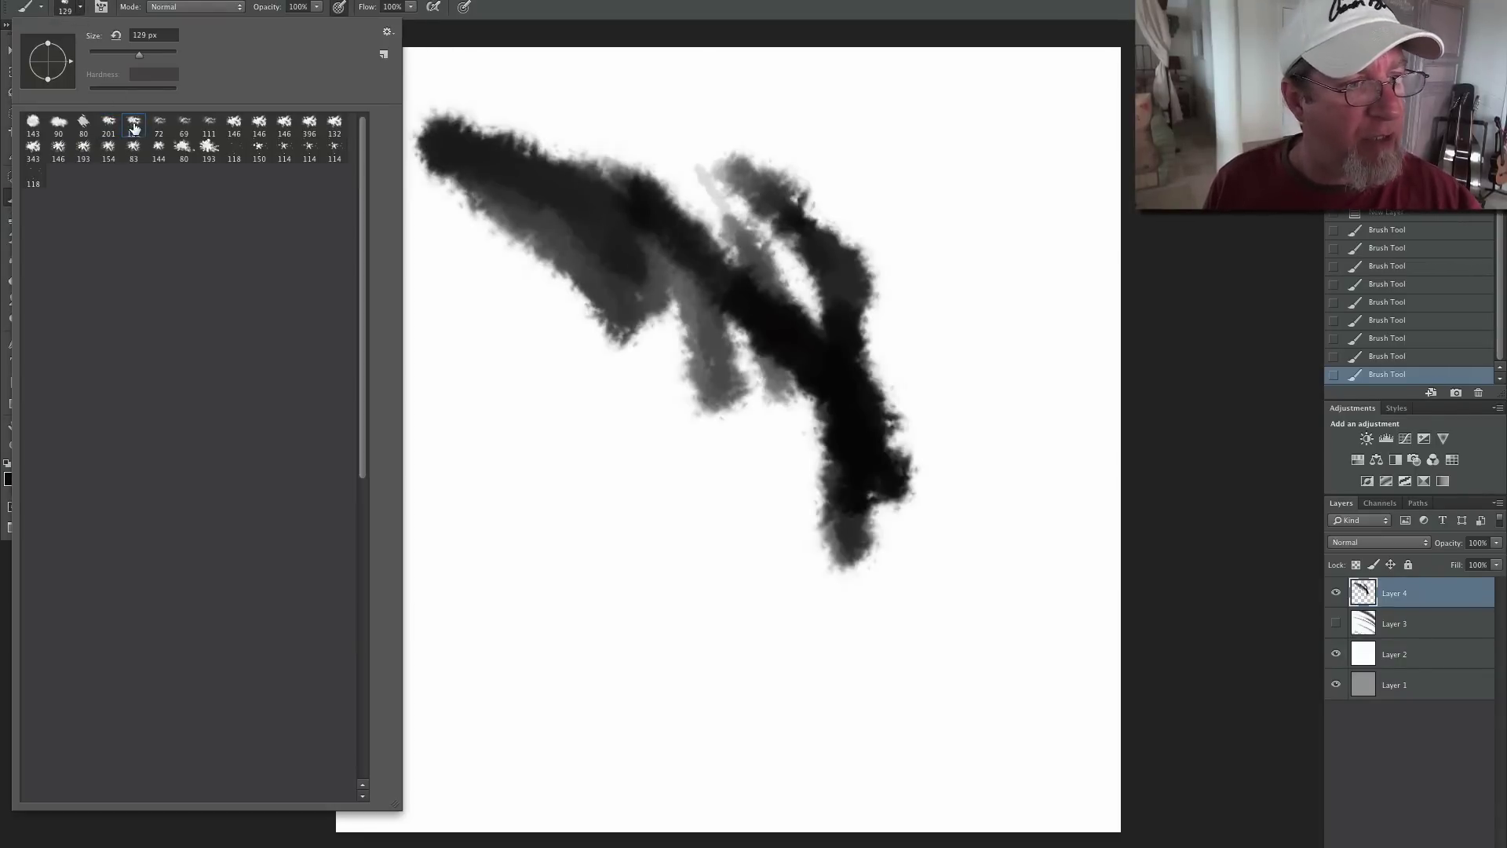
mouse_move(549, 295)
left_mouse_down()
mouse_move(642, 377)
mouse_move(720, 489)
left_mouse_up()
mouse_move(530, 293)
left_mouse_down()
mouse_move(628, 384)
mouse_move(724, 523)
left_mouse_up()
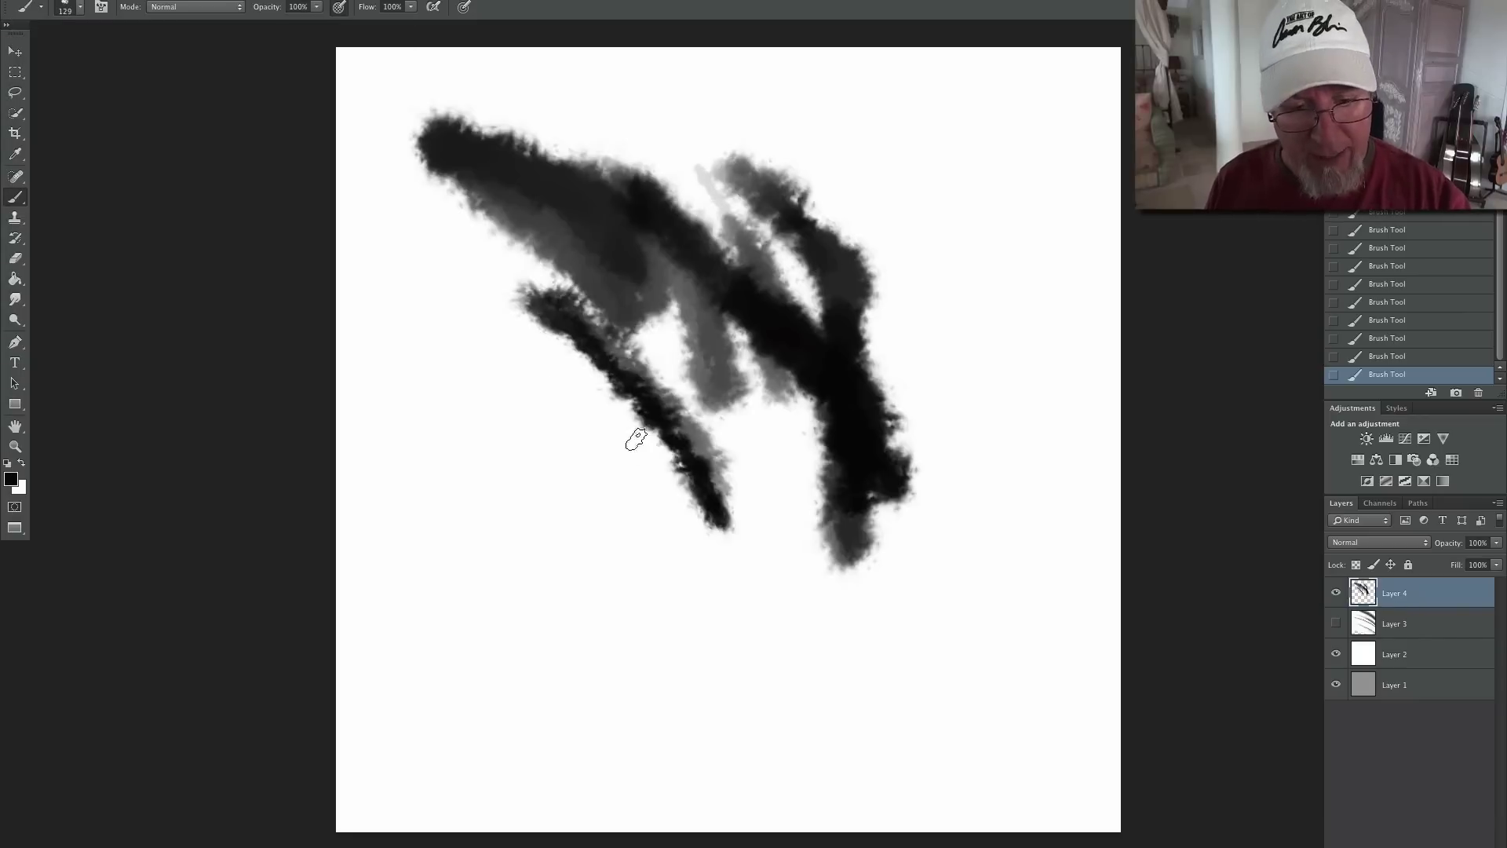
left_click_drag(567, 367, 713, 579)
left_click_drag(475, 295, 683, 541)
- Paint rough strokes around the existing marks with the brush enlarged to 179 px, and replace the painted layer with an empty one
left_click(78, 11)
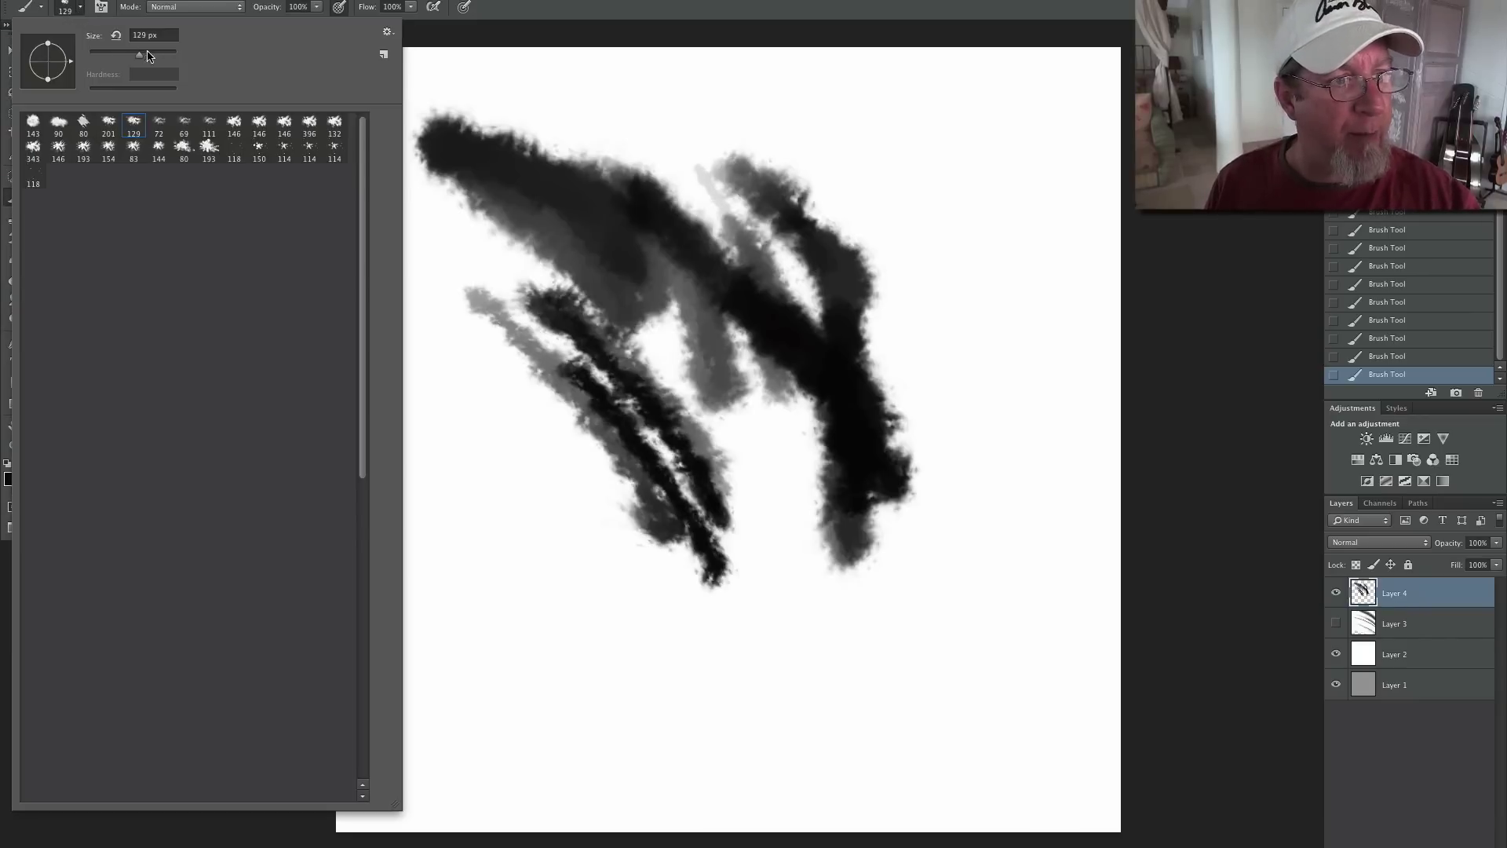
left_click(777, 126)
left_click_drag(773, 118, 1036, 393)
mouse_move(895, 259)
left_mouse_down()
mouse_move(965, 393)
mouse_move(973, 459)
mouse_move(969, 542)
mouse_move(927, 651)
mouse_move(934, 251)
mouse_move(961, 110)
mouse_move(981, 157)
mouse_move(903, 126)
mouse_move(816, 157)
mouse_move(550, 101)
left_mouse_up()
left_click_drag(522, 428, 612, 549)
mouse_move(502, 491)
left_mouse_down()
mouse_move(588, 592)
mouse_move(522, 553)
left_mouse_up()
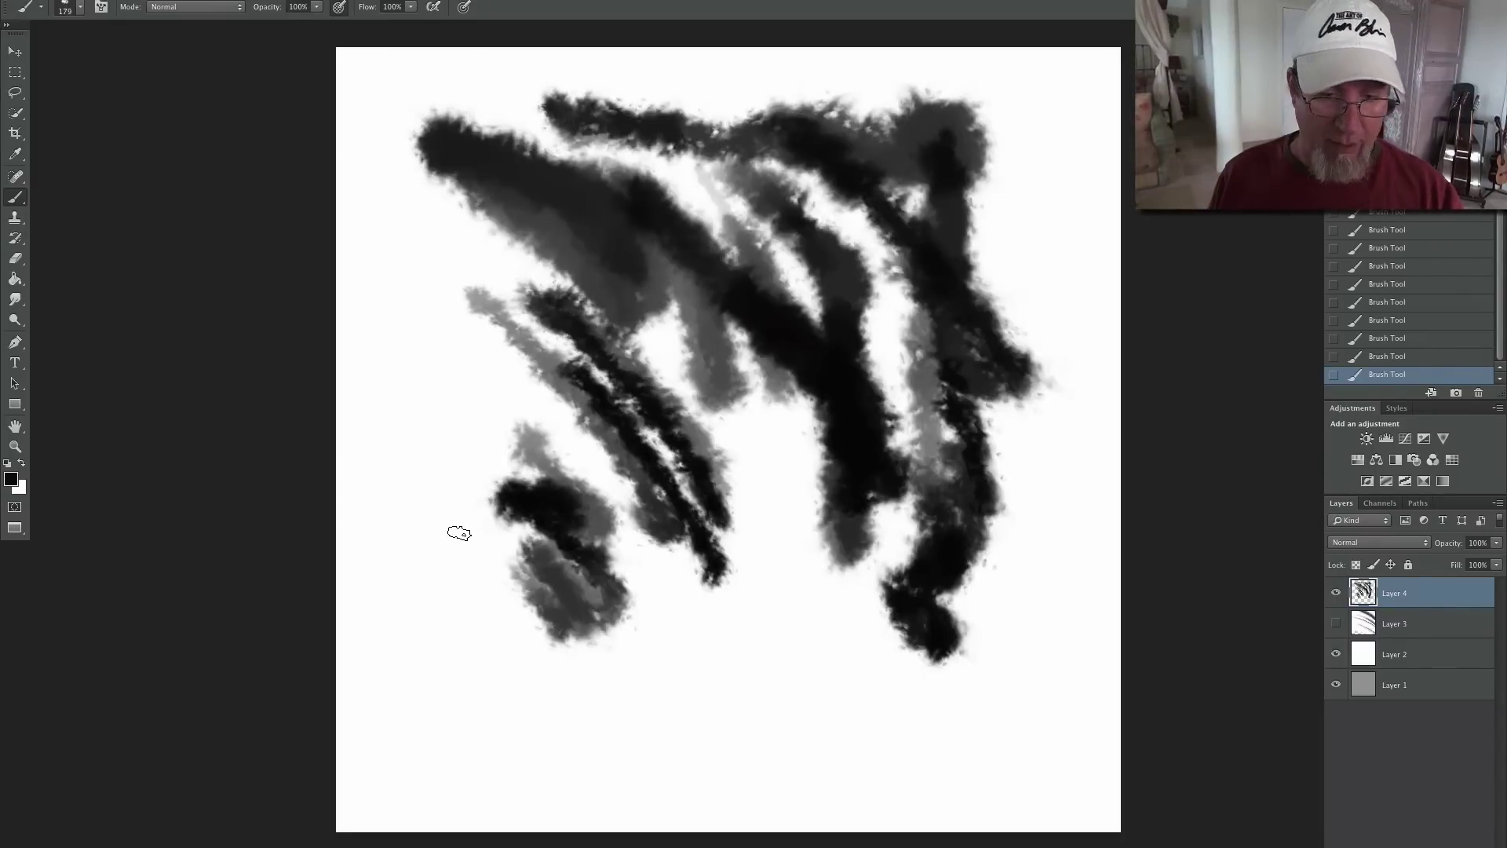
left_click_drag(1416, 597, 1452, 846)
left_click(1430, 845)
- Paint two short ragged diagonal strokes on the empty layer with the 129 px brush tip
left_click(79, 7)
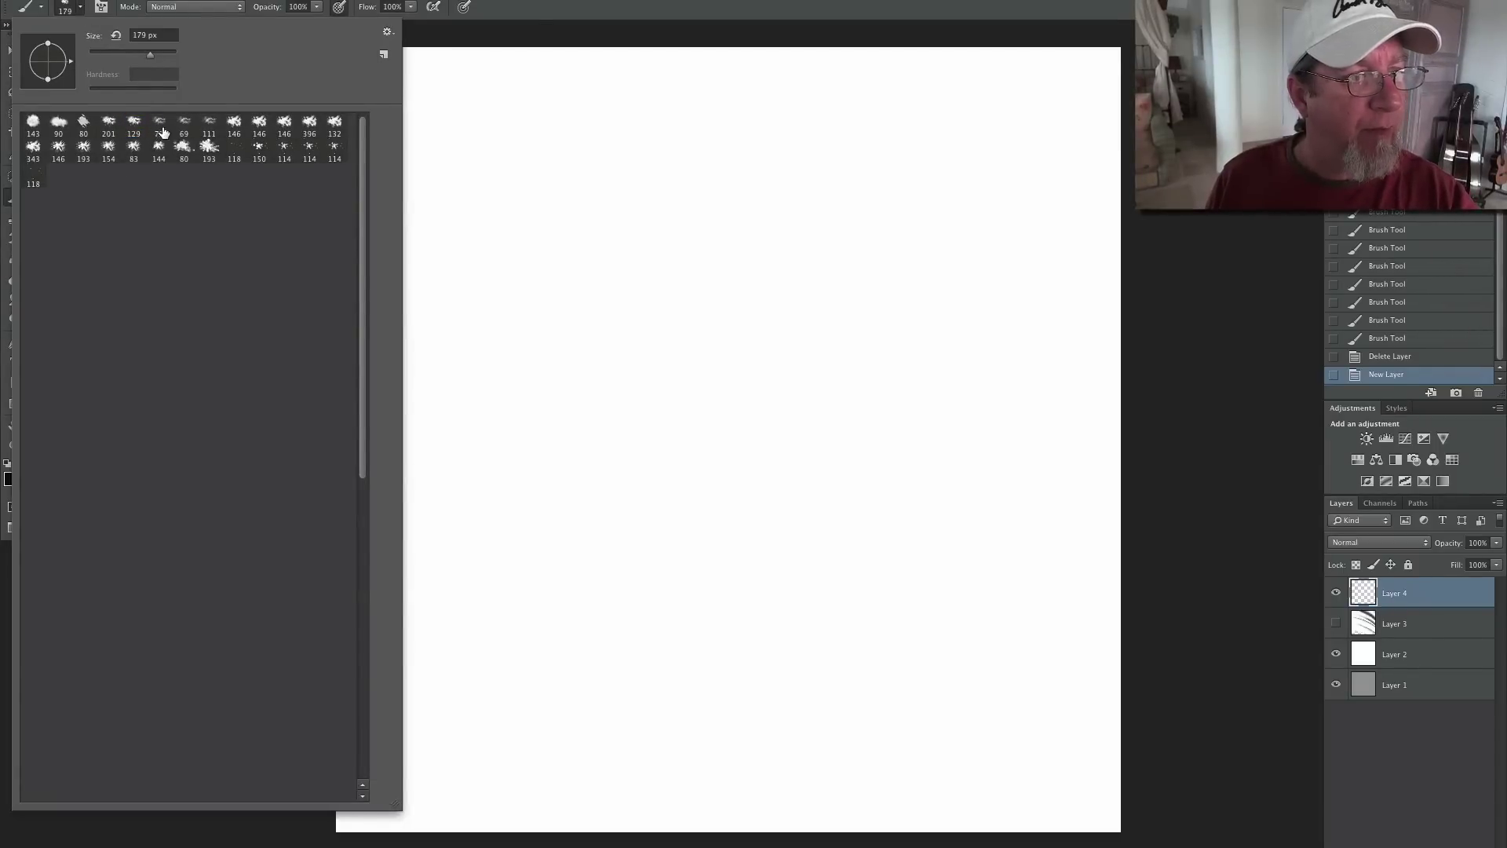
left_click_drag(594, 228, 603, 284)
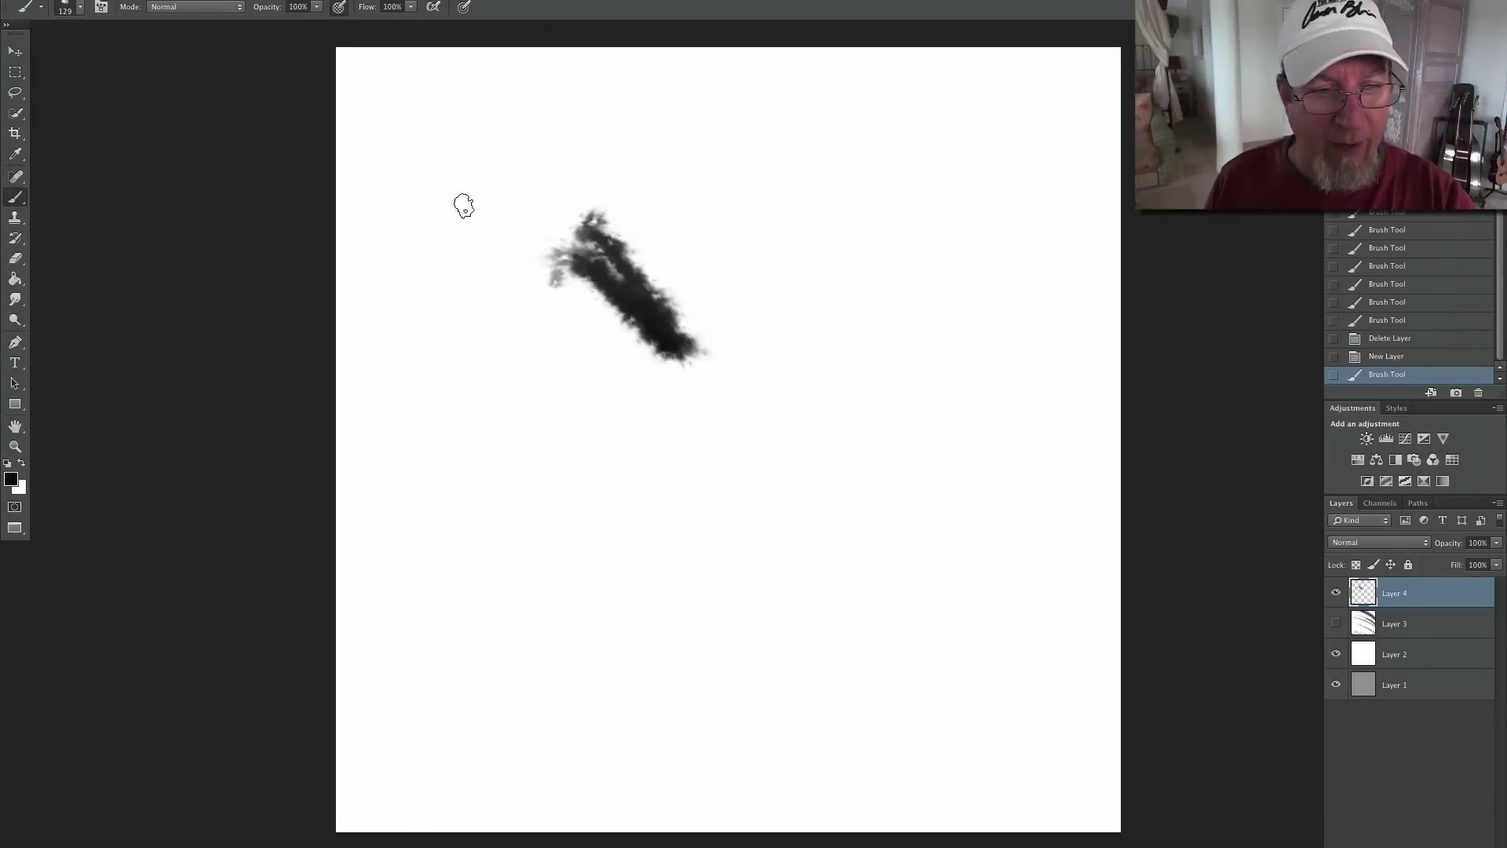
left_click_drag(506, 239, 664, 405)
- Choose the 72 px brush tip and paint two thin parallel strokes beside the ragged ones
left_click(80, 7)
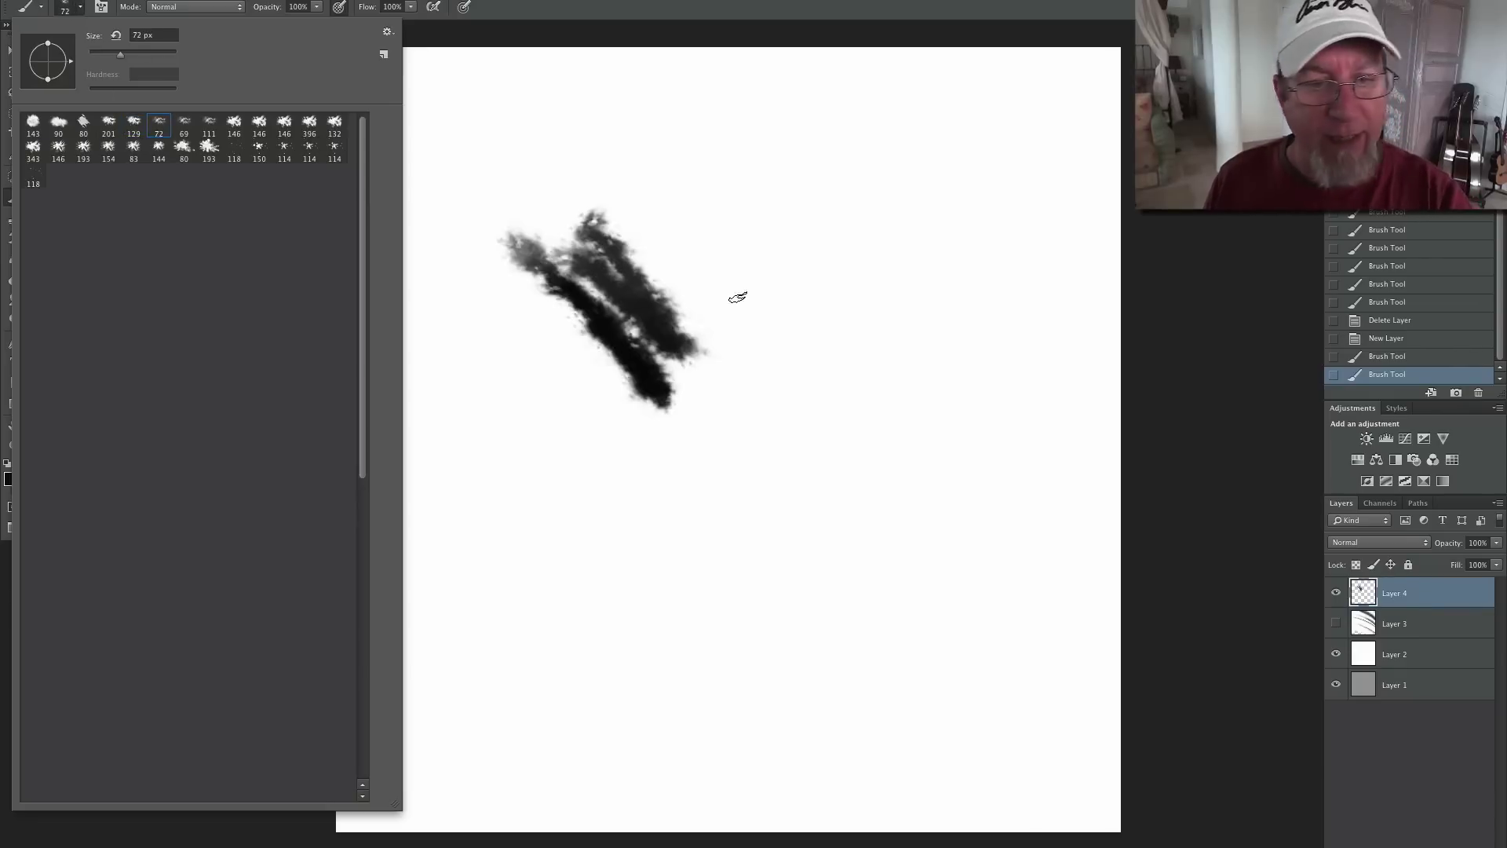
left_click(737, 298)
left_click_drag(736, 263, 808, 436)
left_click_drag(691, 276, 777, 449)
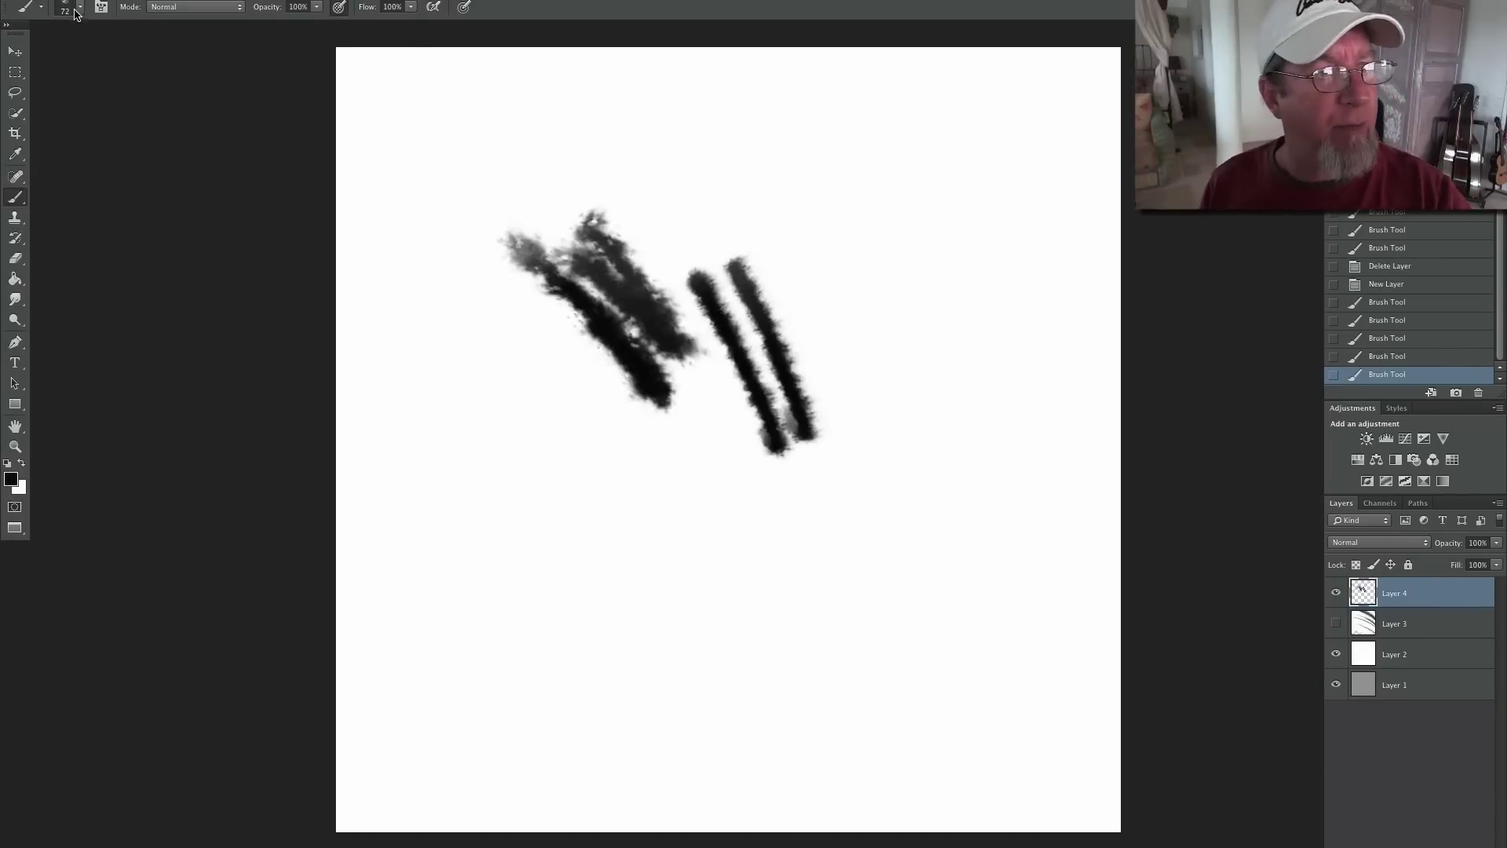
- Enlarge the brush to 154 px and paint a long vertical stroke with a short dab beside its lower end
left_click(79, 8)
left_click(897, 187)
mouse_move(899, 184)
left_mouse_down()
mouse_move(893, 698)
mouse_move(896, 667)
left_mouse_up()
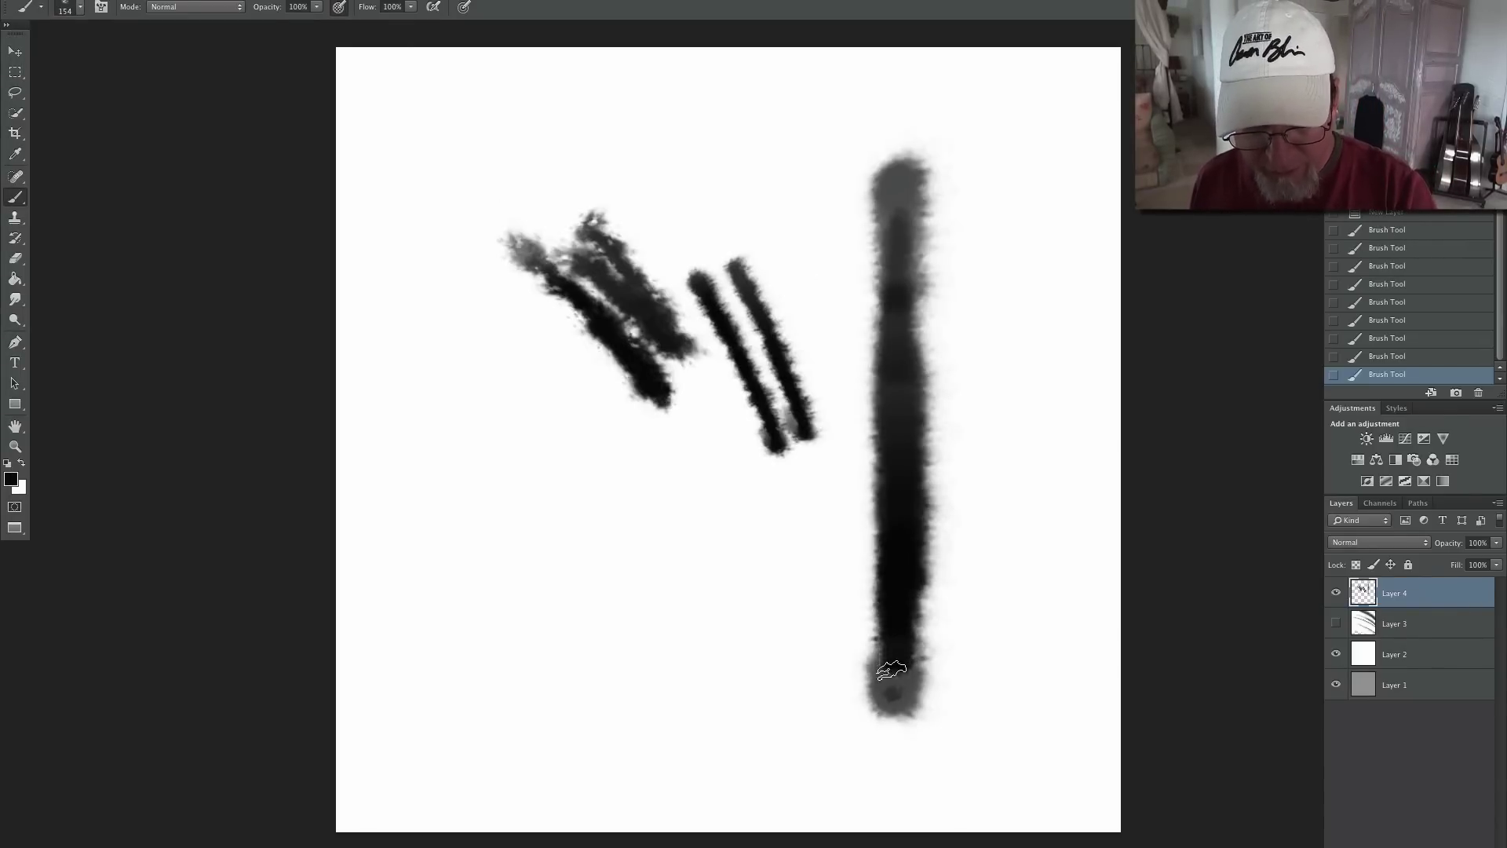
mouse_move(850, 575)
left_mouse_down()
mouse_move(845, 593)
mouse_move(843, 581)
left_mouse_up()
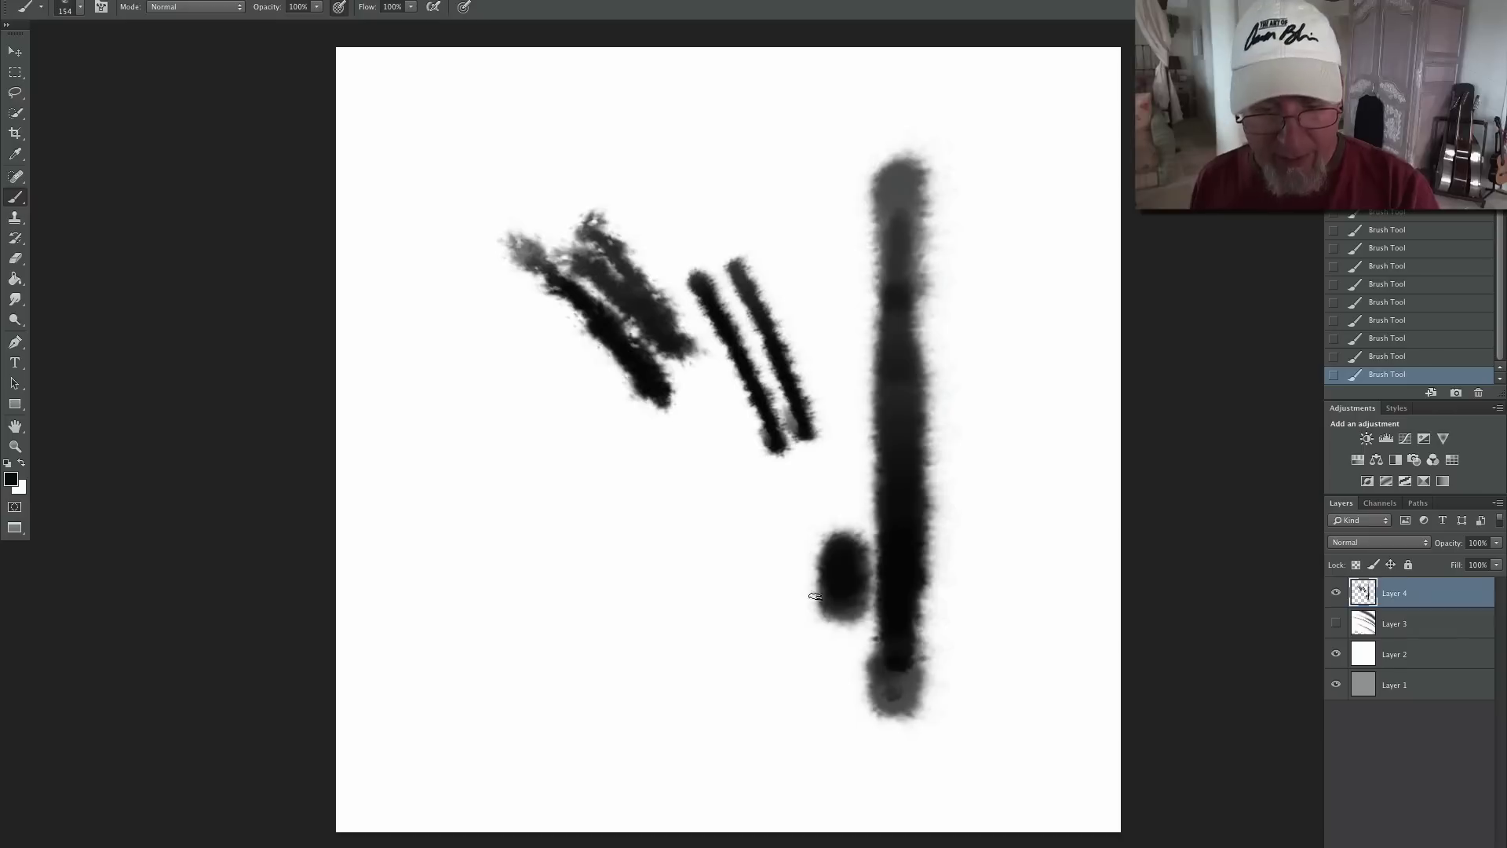
- Choose the 69 px brush tip and paint a thin vertical stroke below the ragged diagonal marks
left_click(79, 9)
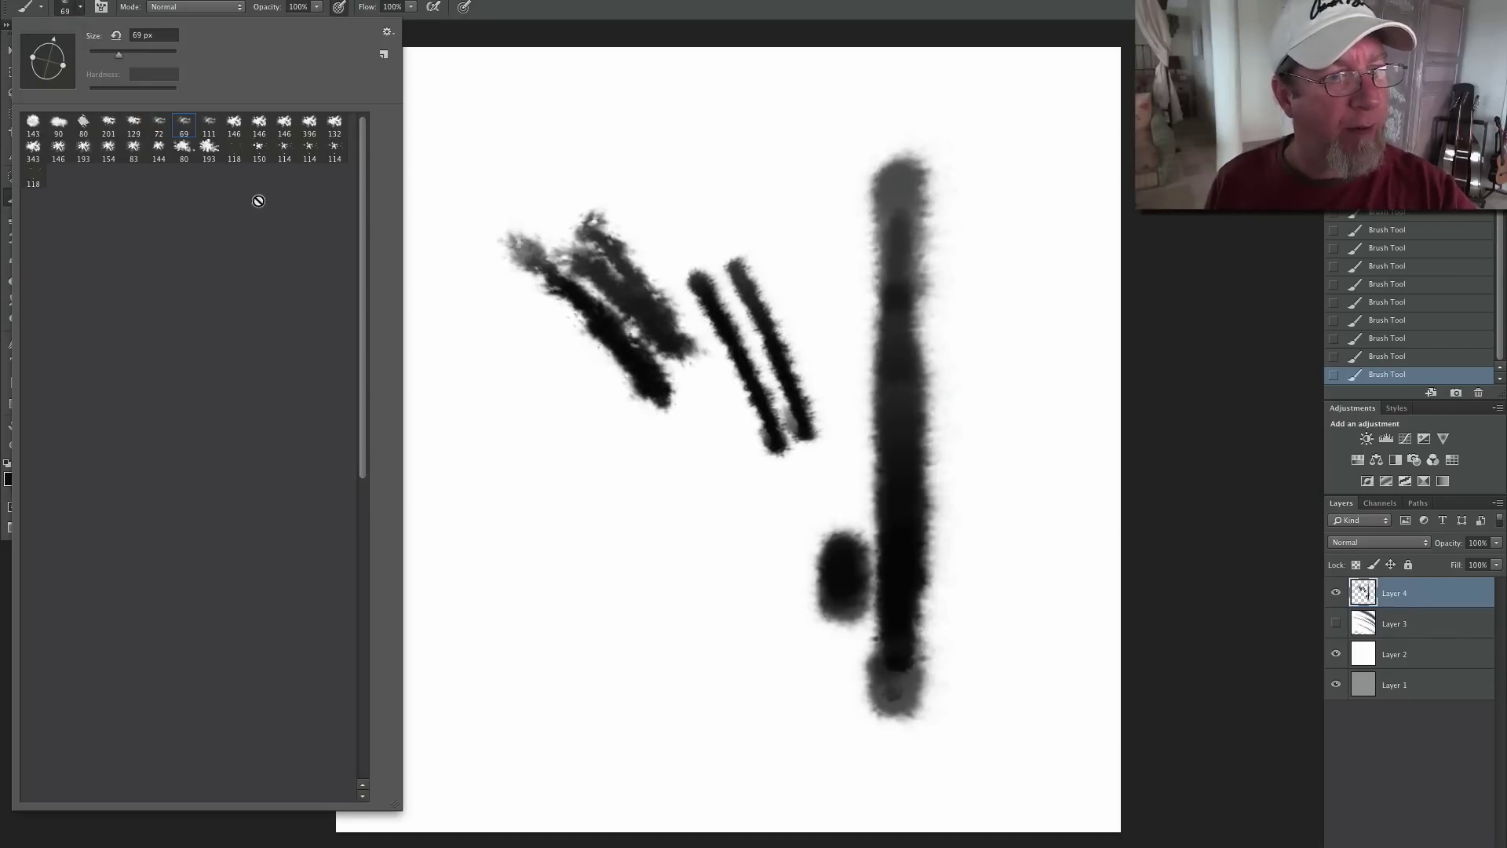
left_click(521, 336)
left_click_drag(527, 325, 534, 502)
left_click_drag(522, 316, 519, 575)
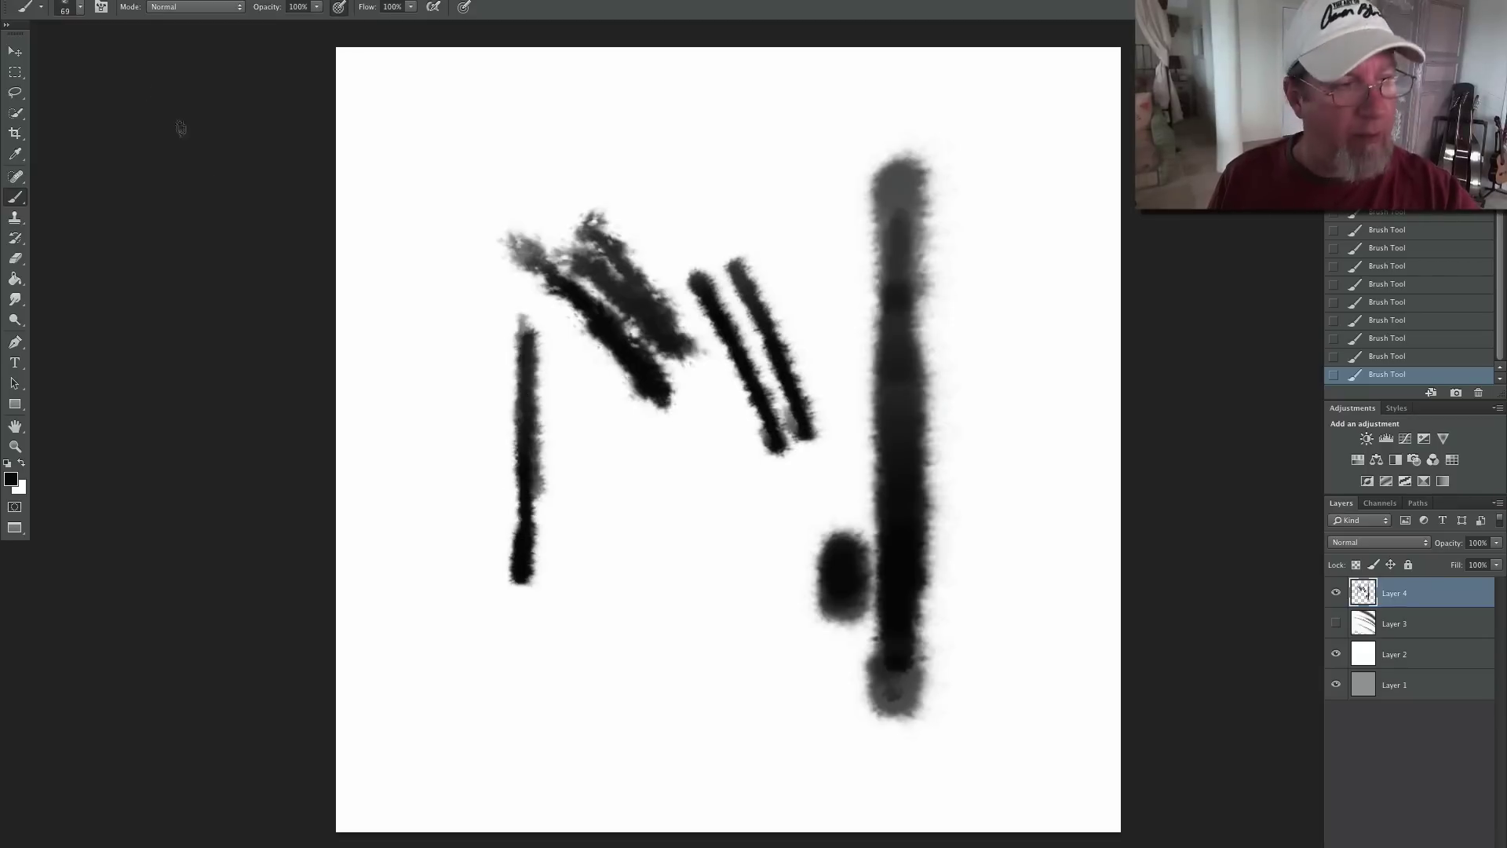
- Set the brush size to 121 px and paint a thicker vertical stroke beside the thin one
left_click(80, 8)
left_click_drag(127, 52, 138, 61)
left_click(599, 549)
left_click_drag(606, 404, 612, 750)
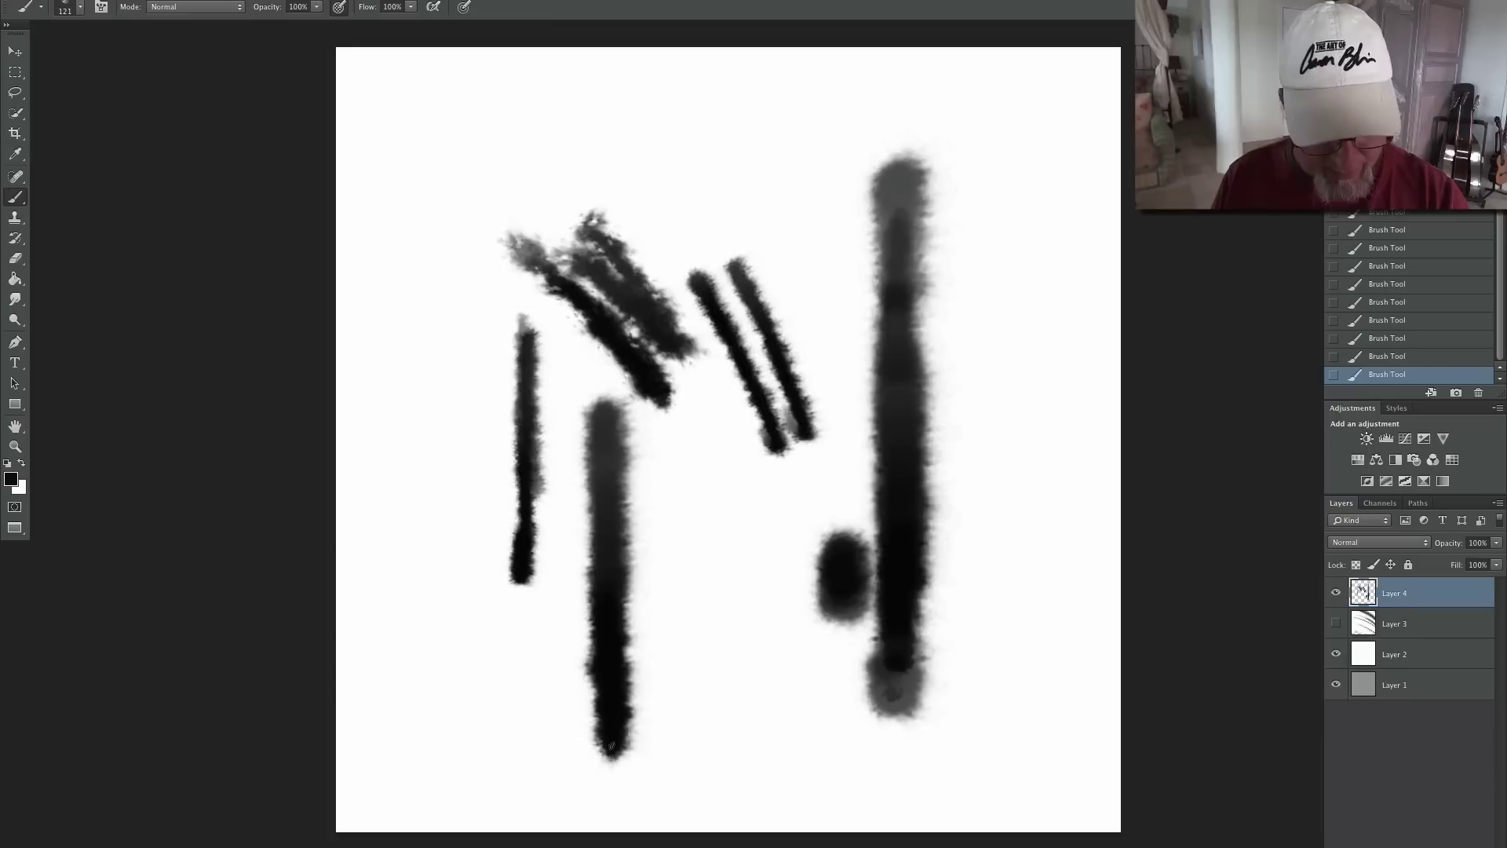
- Paint pressure-varied test strokes around the existing marks, and replace the painted layer with an empty one
left_click_drag(564, 585, 479, 405)
left_click_drag(437, 309, 433, 556)
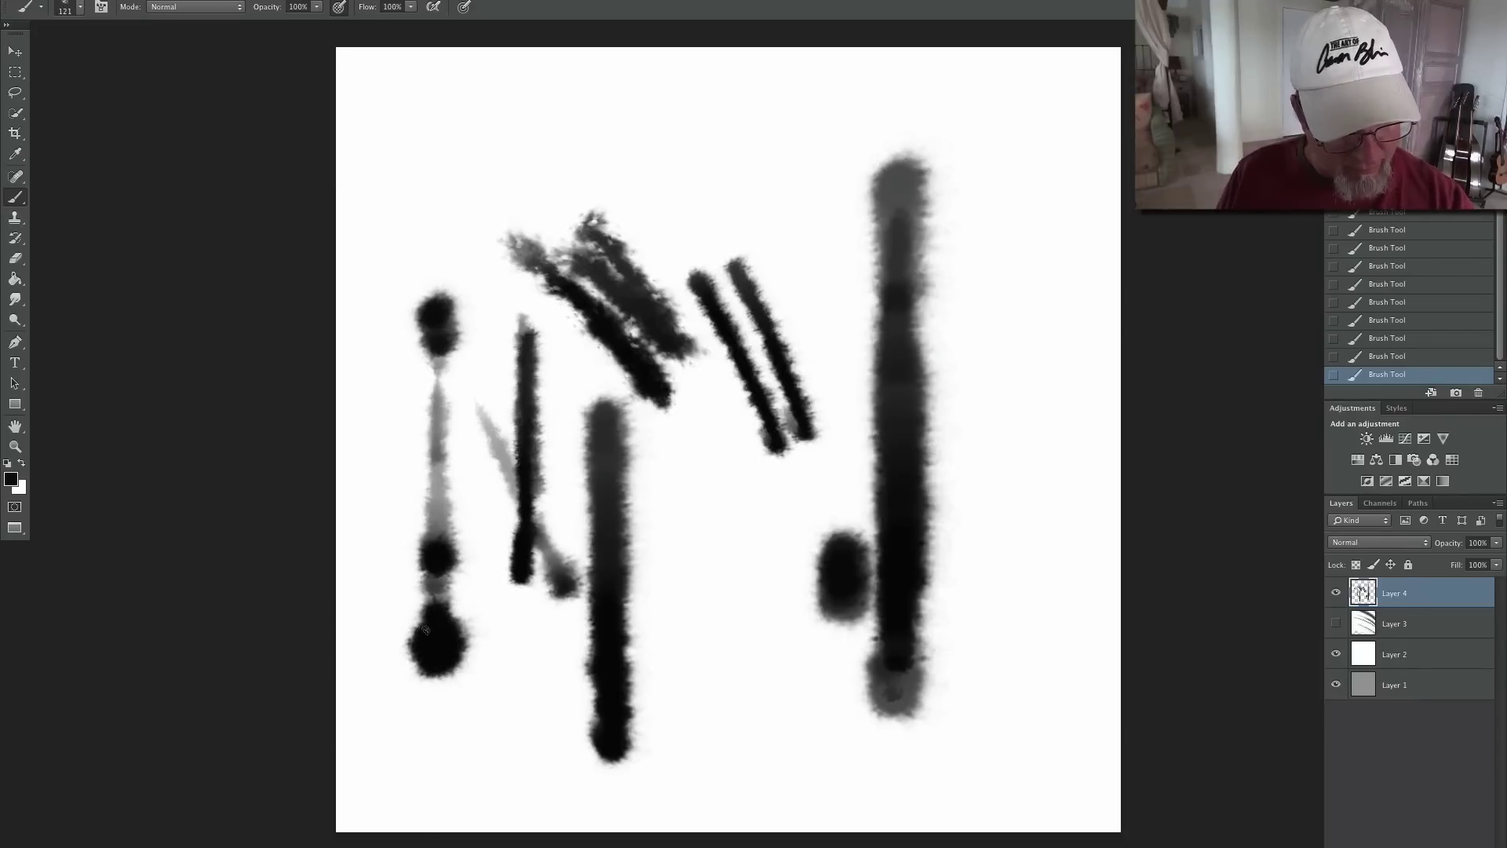
left_click_drag(432, 596, 432, 444)
mouse_move(500, 196)
left_mouse_down()
mouse_move(632, 179)
mouse_move(475, 129)
mouse_move(723, 240)
left_mouse_up()
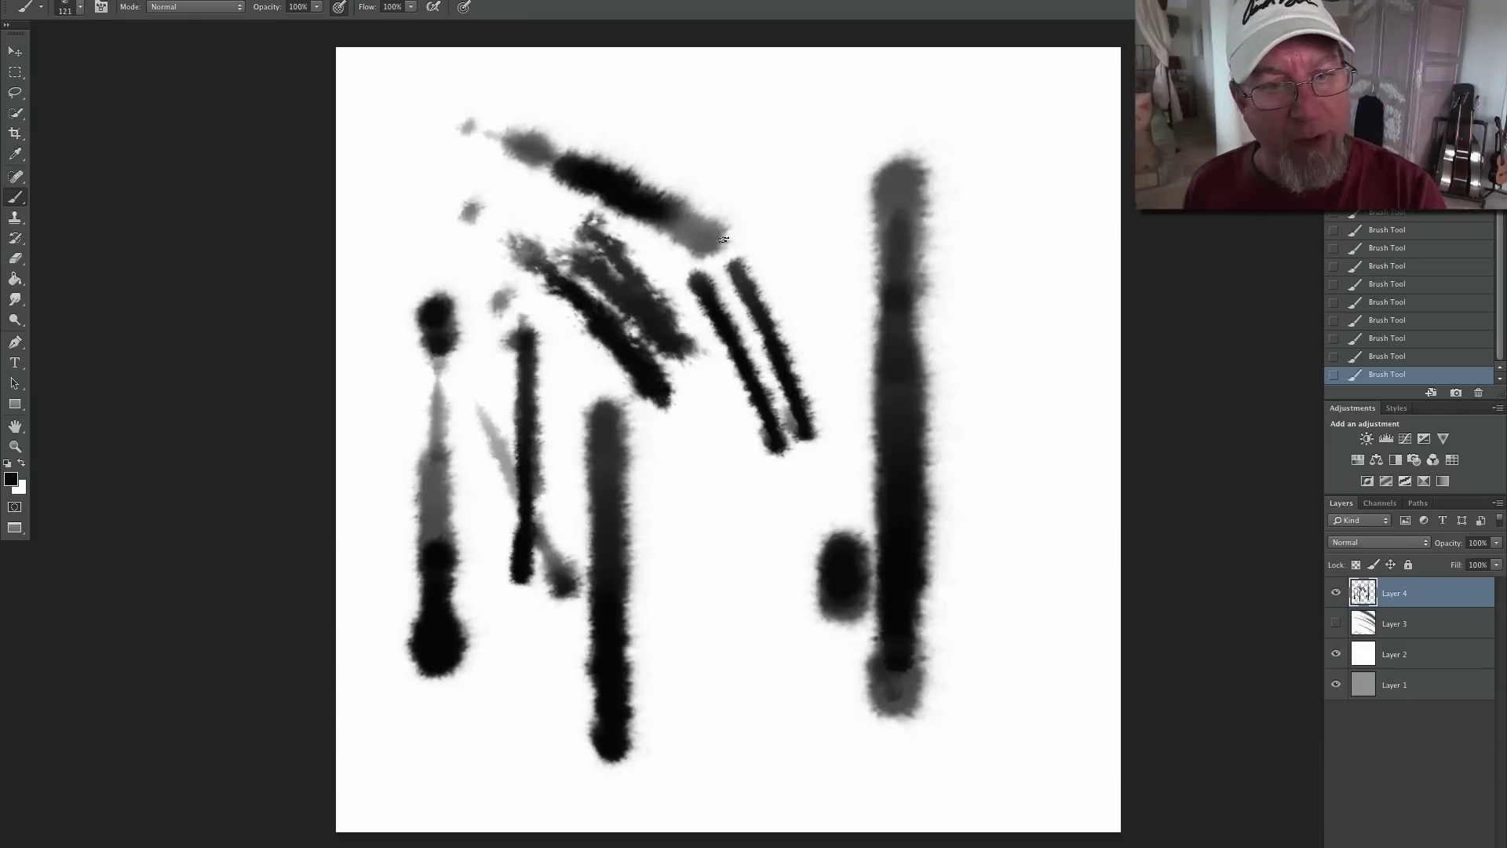
left_click_drag(1416, 598, 1480, 847)
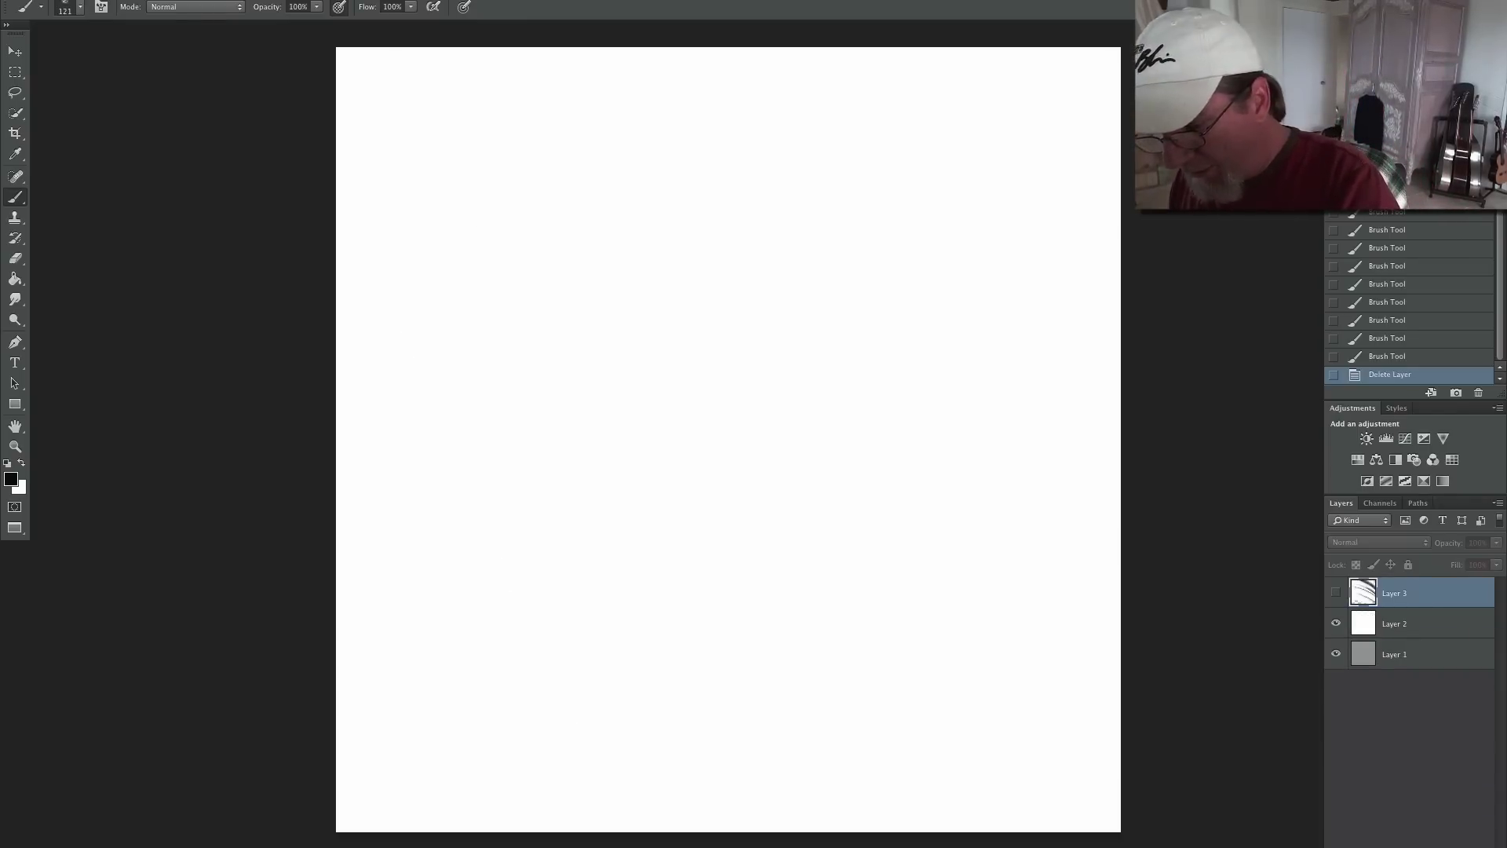
left_click(1459, 847)
- Paint a thin sloping ridge line across the upper canvas at 121 px, adding dark clumps and a tree-like vertical shape
left_click_drag(1019, 410, 831, 347)
left_click_drag(973, 392, 678, 302)
left_click_drag(580, 280, 469, 254)
mouse_move(739, 321)
left_mouse_down()
mouse_move(387, 285)
mouse_move(690, 312)
mouse_move(1053, 434)
mouse_move(1107, 467)
mouse_move(698, 305)
mouse_move(640, 304)
left_mouse_up()
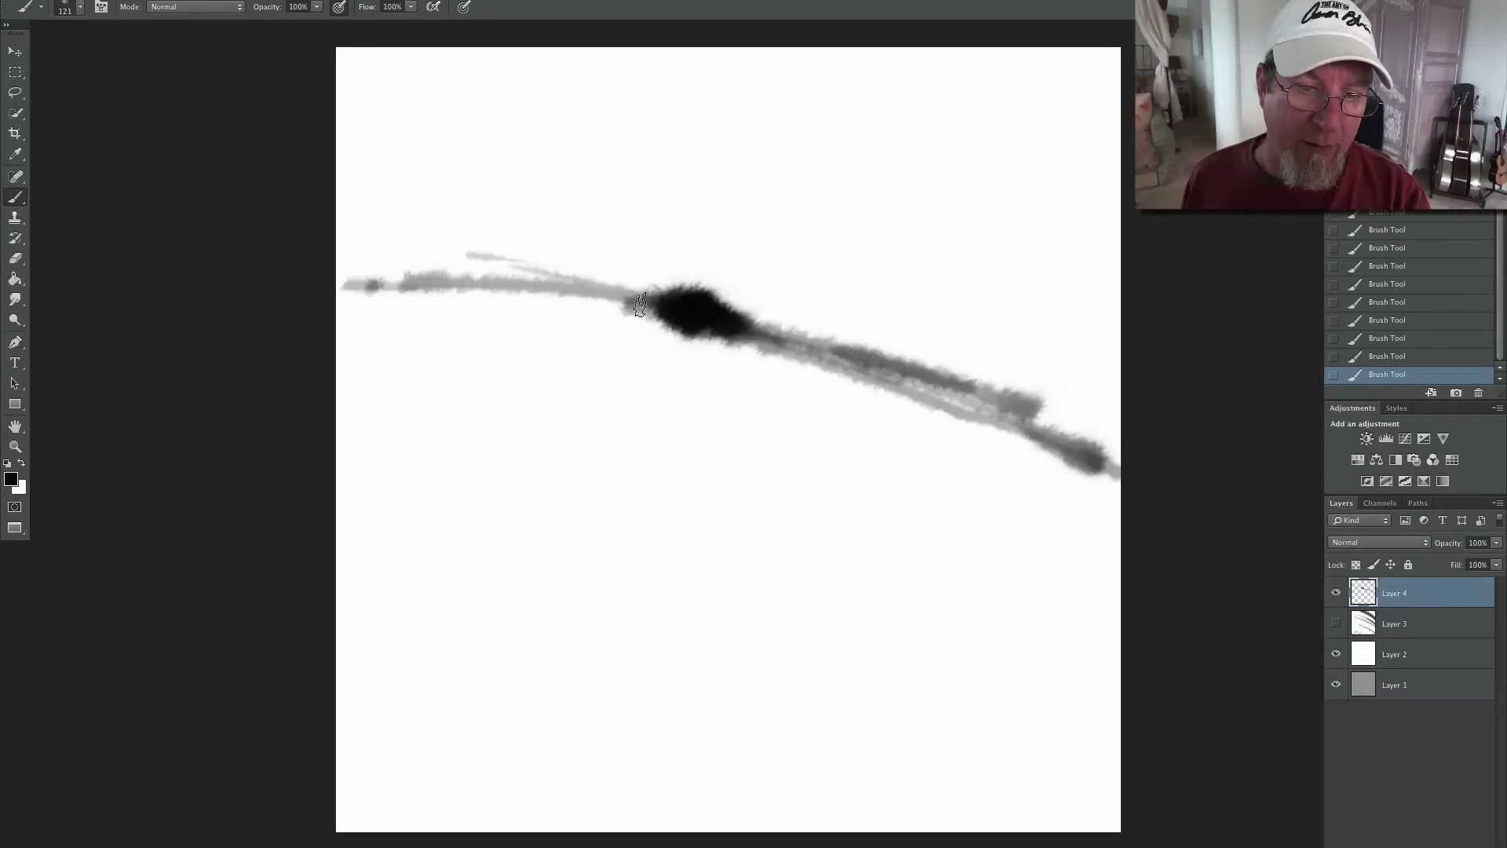
left_click_drag(550, 282, 511, 271)
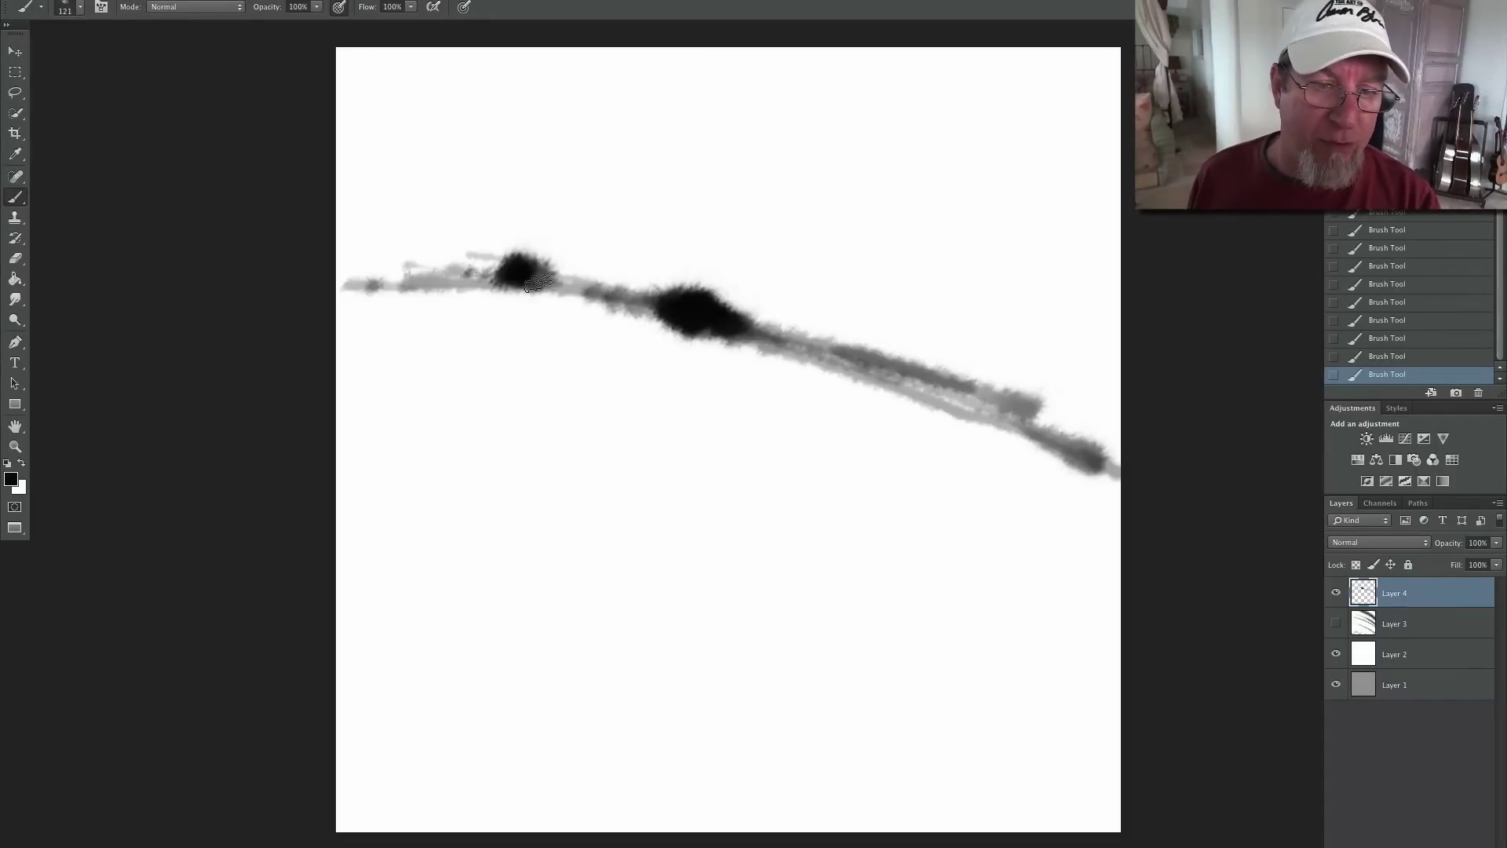
left_click_drag(515, 277, 810, 339)
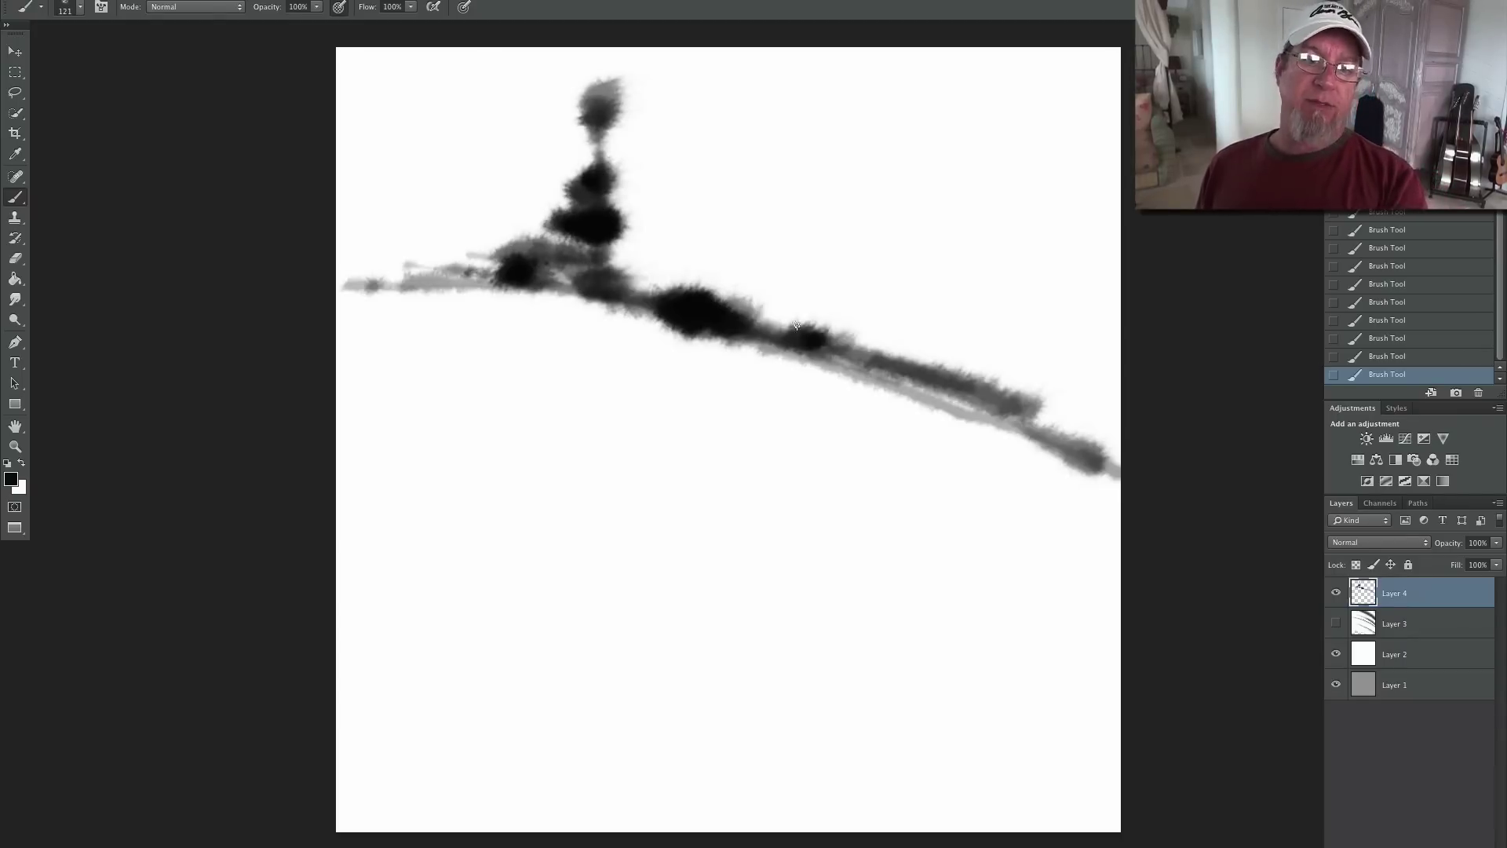
- Paint a dark clumpy band parallel below the ridge line, with a lighter sloping stroke underneath it
mouse_move(1014, 479)
left_mouse_down()
mouse_move(340, 349)
mouse_move(757, 409)
left_mouse_up()
mouse_move(631, 398)
left_mouse_down()
mouse_move(702, 420)
mouse_move(764, 407)
mouse_move(848, 449)
left_mouse_up()
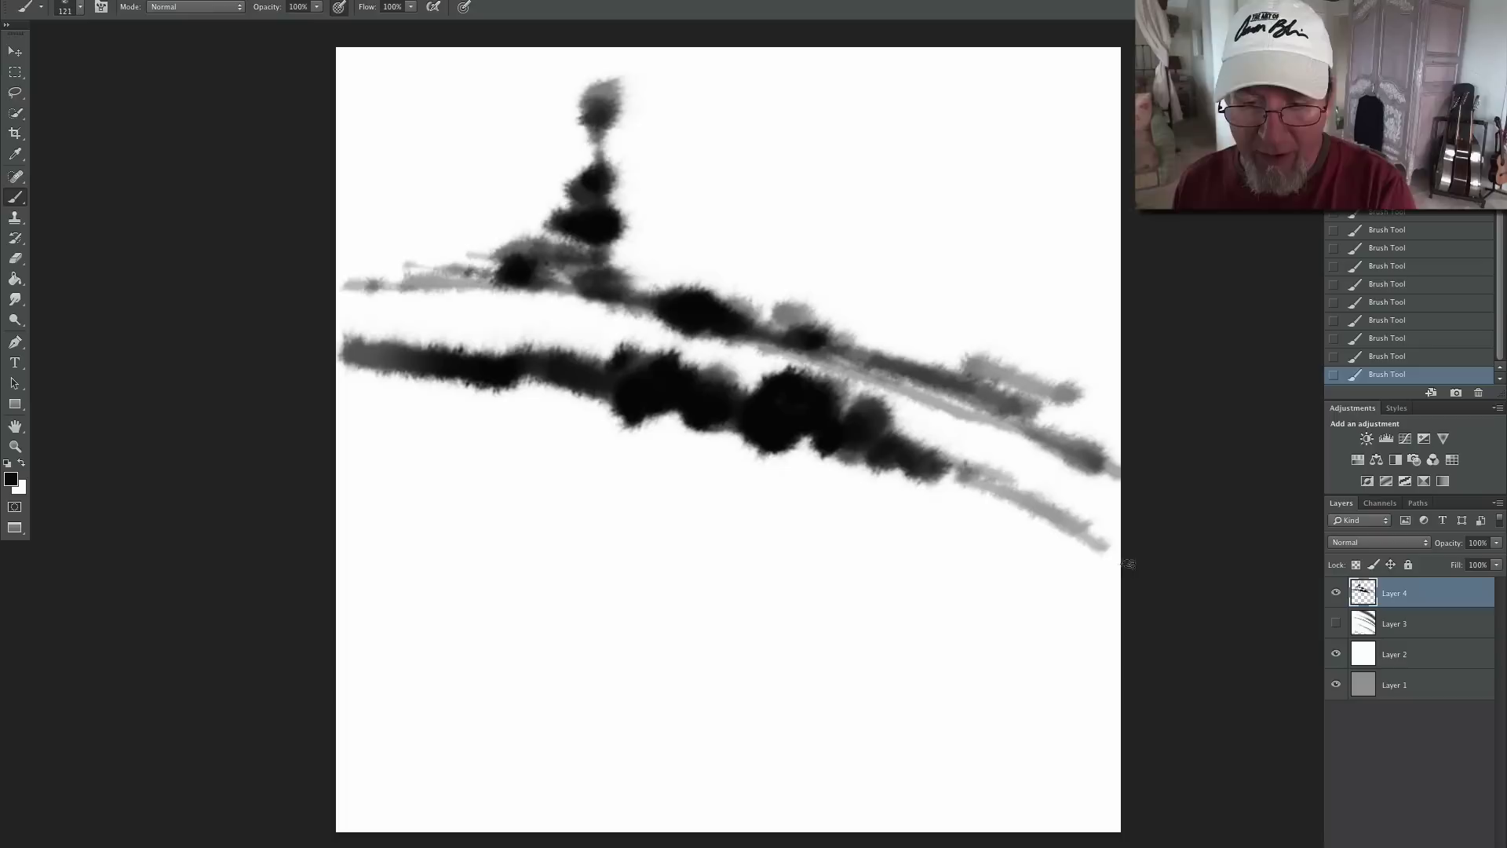
left_click_drag(818, 489, 499, 410)
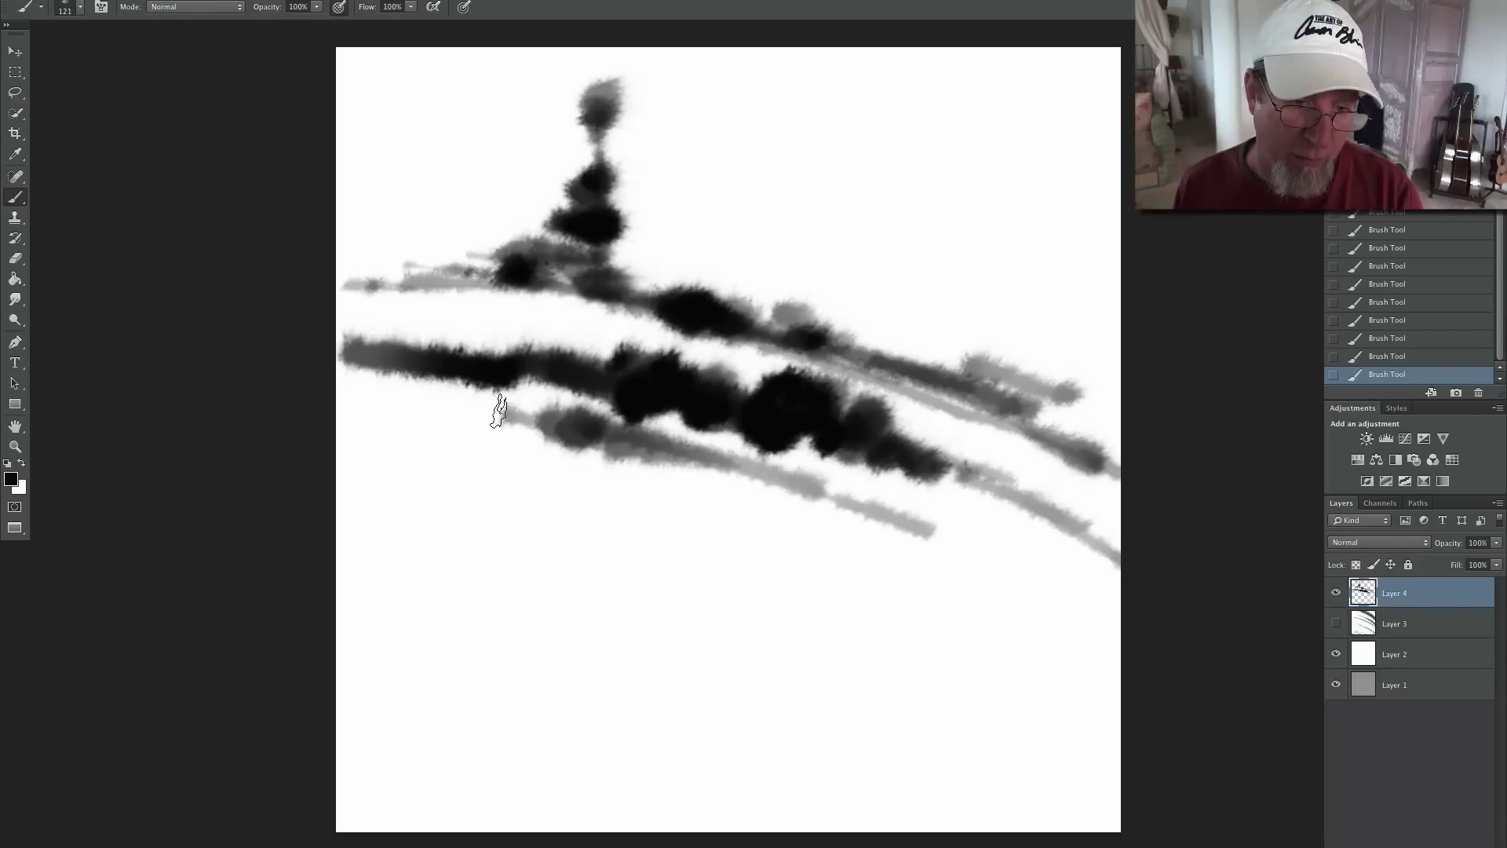
left_click_drag(663, 471, 475, 415)
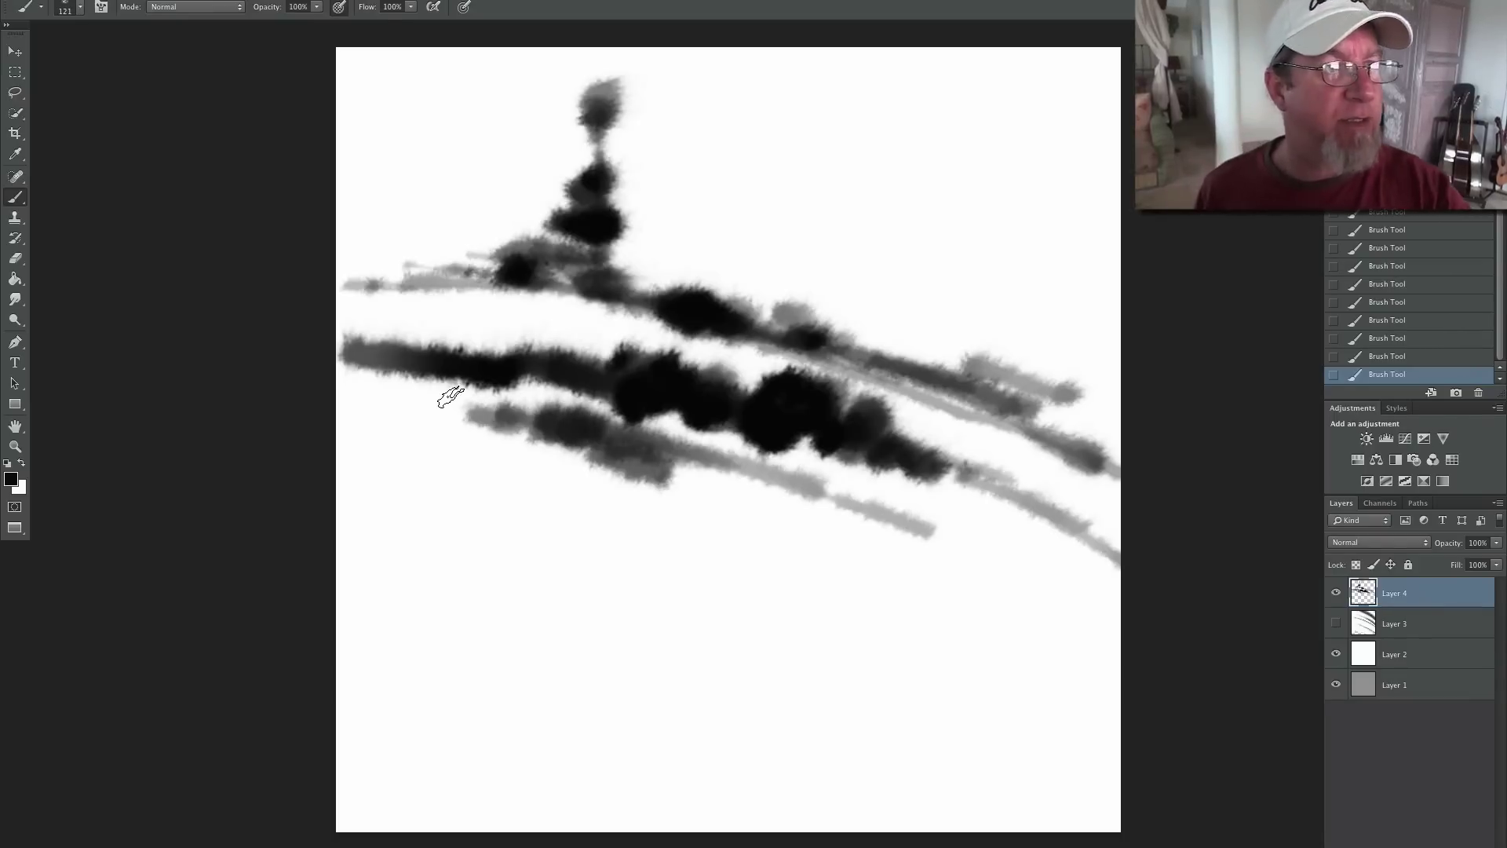
- Choose the 111 px brush tip and paint a broad dark band sloping across the lower middle of the canvas
left_click(80, 7)
left_click(209, 124)
left_click(616, 543)
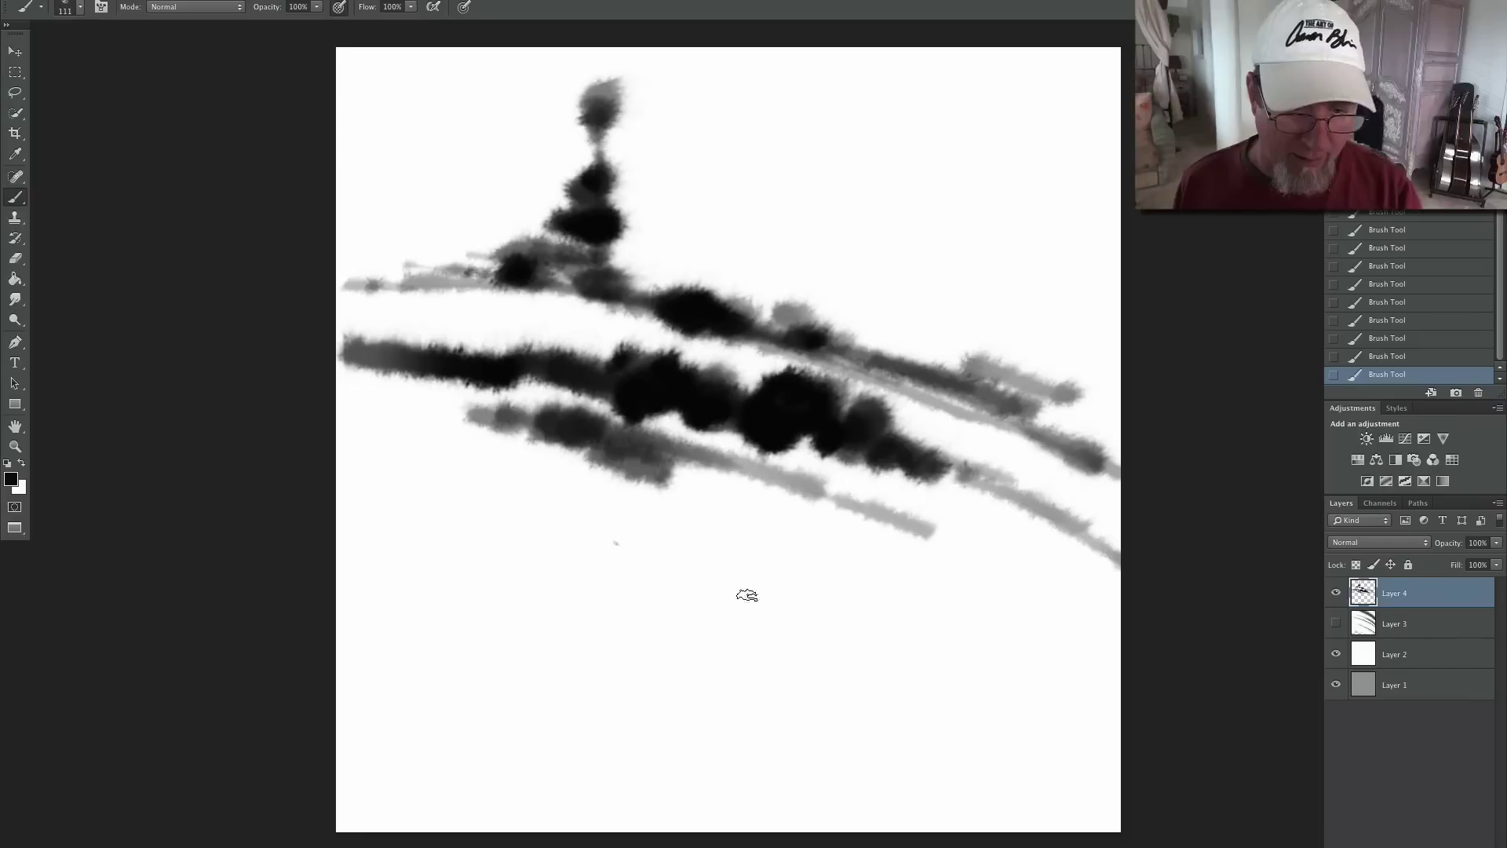
mouse_move(561, 546)
left_mouse_down()
mouse_move(783, 599)
mouse_move(927, 656)
left_mouse_up()
mouse_move(611, 564)
left_mouse_down()
mouse_move(870, 633)
mouse_move(816, 609)
mouse_move(867, 619)
mouse_move(635, 556)
mouse_move(473, 526)
mouse_move(493, 514)
mouse_move(432, 495)
mouse_move(670, 537)
mouse_move(395, 477)
mouse_move(511, 509)
mouse_move(409, 496)
mouse_move(433, 502)
mouse_move(732, 552)
mouse_move(1066, 687)
mouse_move(928, 618)
mouse_move(1046, 667)
mouse_move(974, 653)
mouse_move(1118, 726)
left_mouse_up()
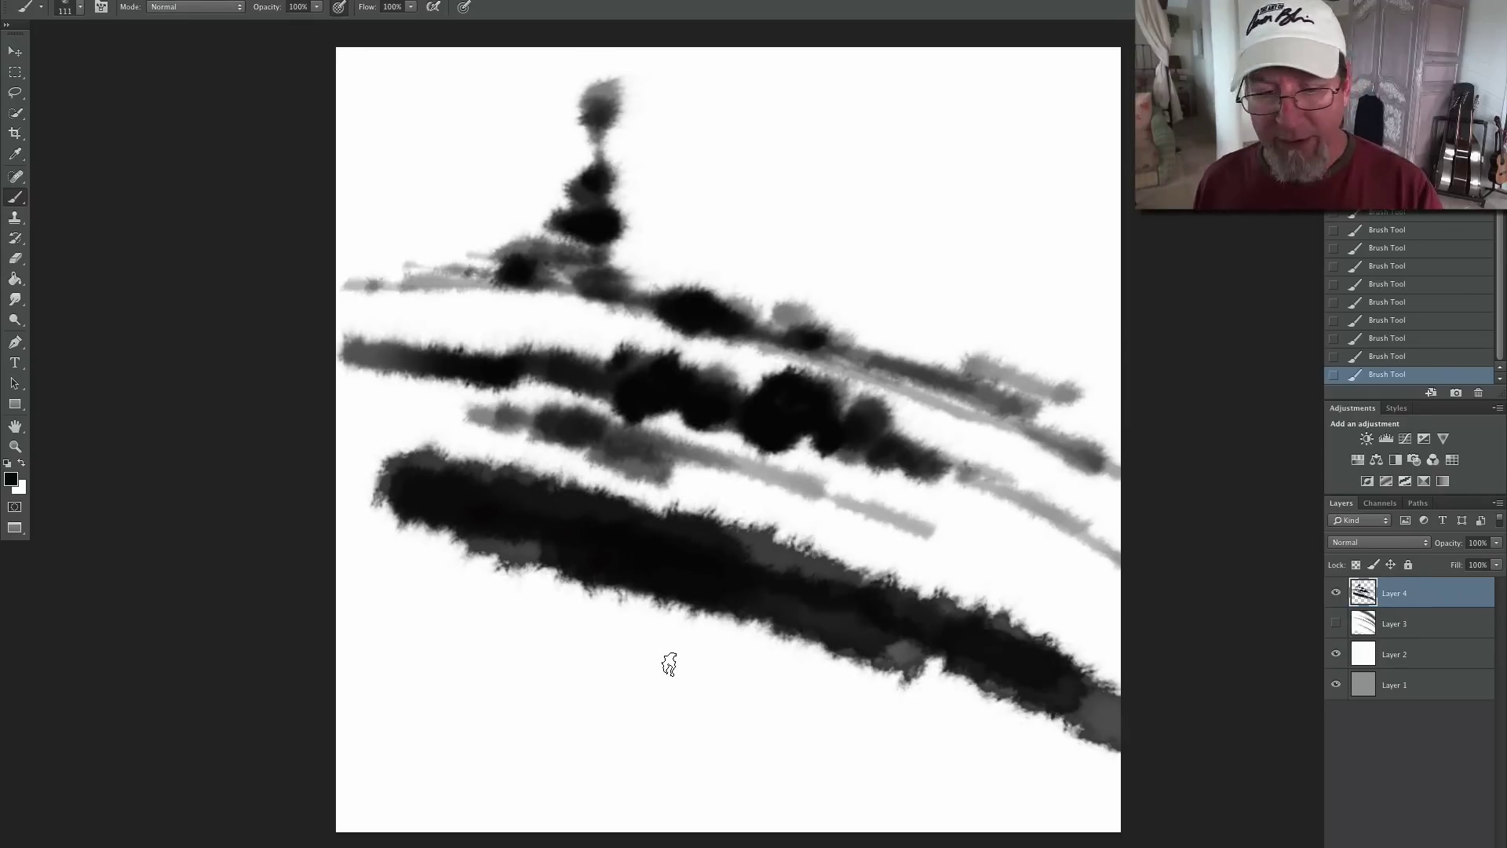
- Replace the painted layer with an empty one and choose the first 146 px brush tip
left_click_drag(1406, 598, 1479, 846)
left_click(1458, 846)
left_click(65, 8)
left_click(234, 124)
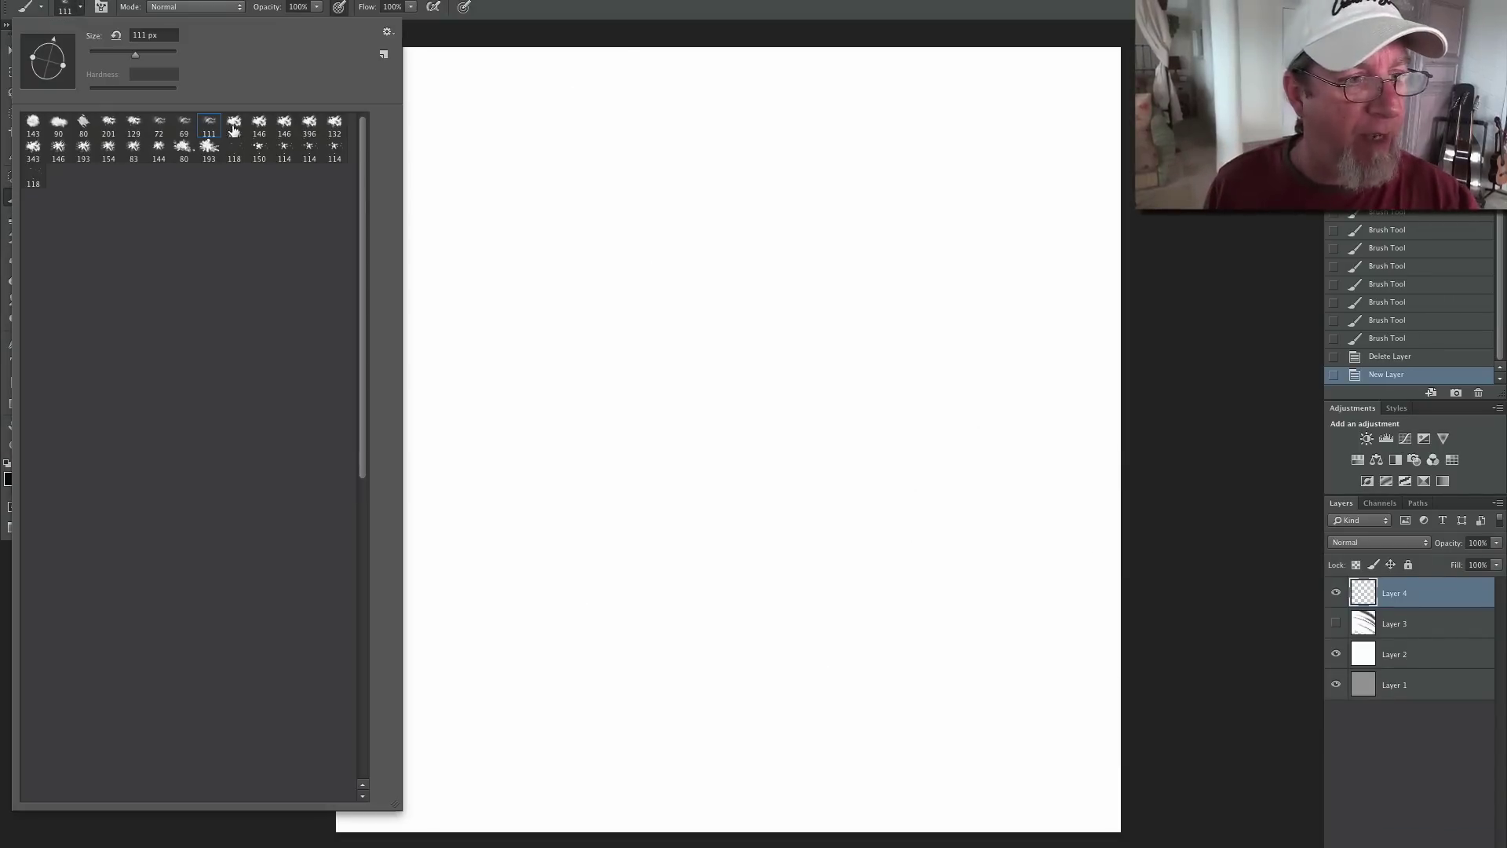
- Paint dark and light sloping strokes across the upper canvas, with a long vertical stroke and a shorter one beside it
left_click_drag(579, 245, 788, 356)
mouse_move(577, 244)
left_mouse_down()
mouse_move(545, 238)
mouse_move(730, 326)
mouse_move(809, 336)
mouse_move(847, 371)
mouse_move(841, 385)
left_mouse_up()
mouse_move(721, 289)
left_mouse_down()
mouse_move(645, 242)
mouse_move(608, 241)
mouse_move(388, 141)
left_mouse_up()
mouse_move(550, 223)
left_mouse_down()
mouse_move(668, 224)
mouse_move(816, 263)
mouse_move(941, 377)
mouse_move(911, 198)
mouse_move(948, 467)
mouse_move(941, 640)
left_mouse_up()
mouse_move(905, 424)
left_mouse_down()
mouse_move(901, 581)
mouse_move(914, 536)
mouse_move(940, 577)
mouse_move(942, 626)
left_mouse_up()
mouse_move(946, 471)
left_mouse_down()
mouse_move(935, 168)
mouse_move(683, 127)
left_mouse_up()
left_click_drag(809, 189, 545, 98)
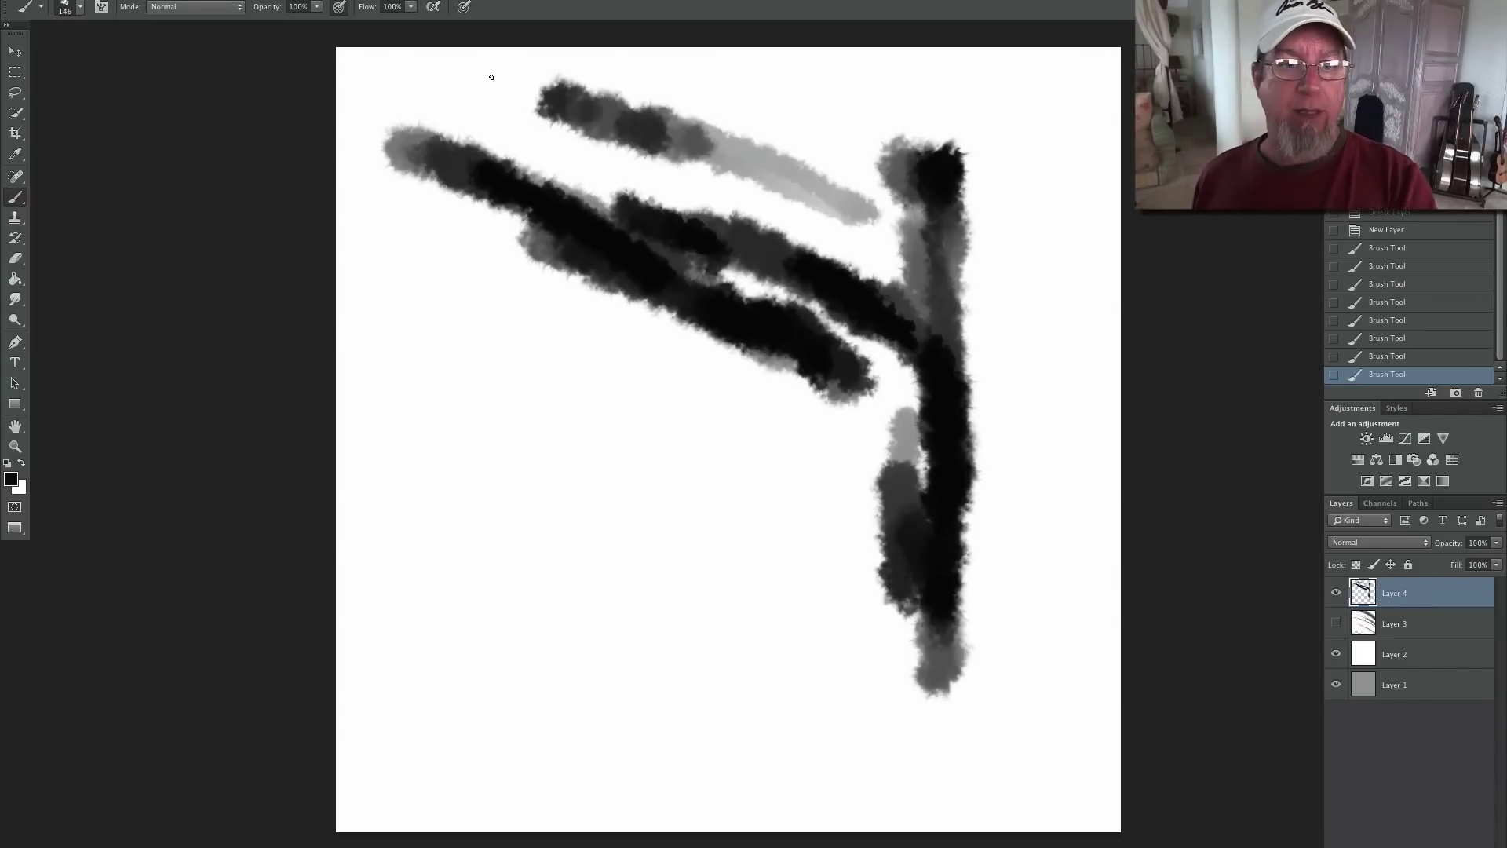
- With the second 146 px brush tip, paint a broad dark mass, and add narrow vertical and diagonal strokes beside it at 146 px
left_click(80, 8)
mouse_move(538, 351)
left_mouse_down()
mouse_move(510, 337)
mouse_move(541, 597)
mouse_move(481, 357)
mouse_move(531, 400)
mouse_move(619, 564)
mouse_move(628, 502)
mouse_move(592, 642)
mouse_move(406, 454)
mouse_move(482, 497)
left_mouse_up()
left_click(78, 9)
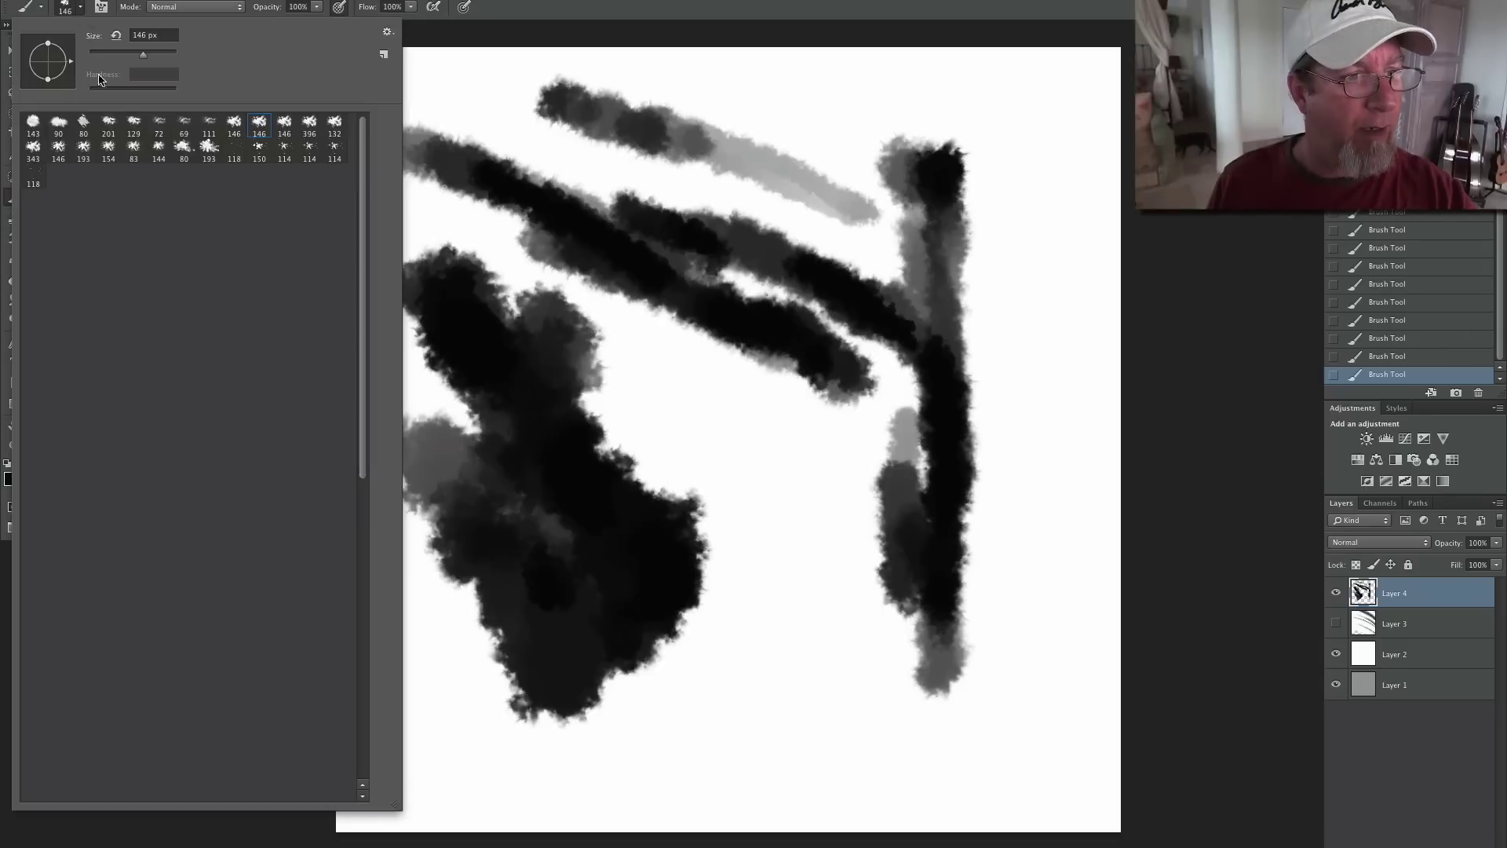
left_click(762, 504)
left_click_drag(801, 455, 797, 639)
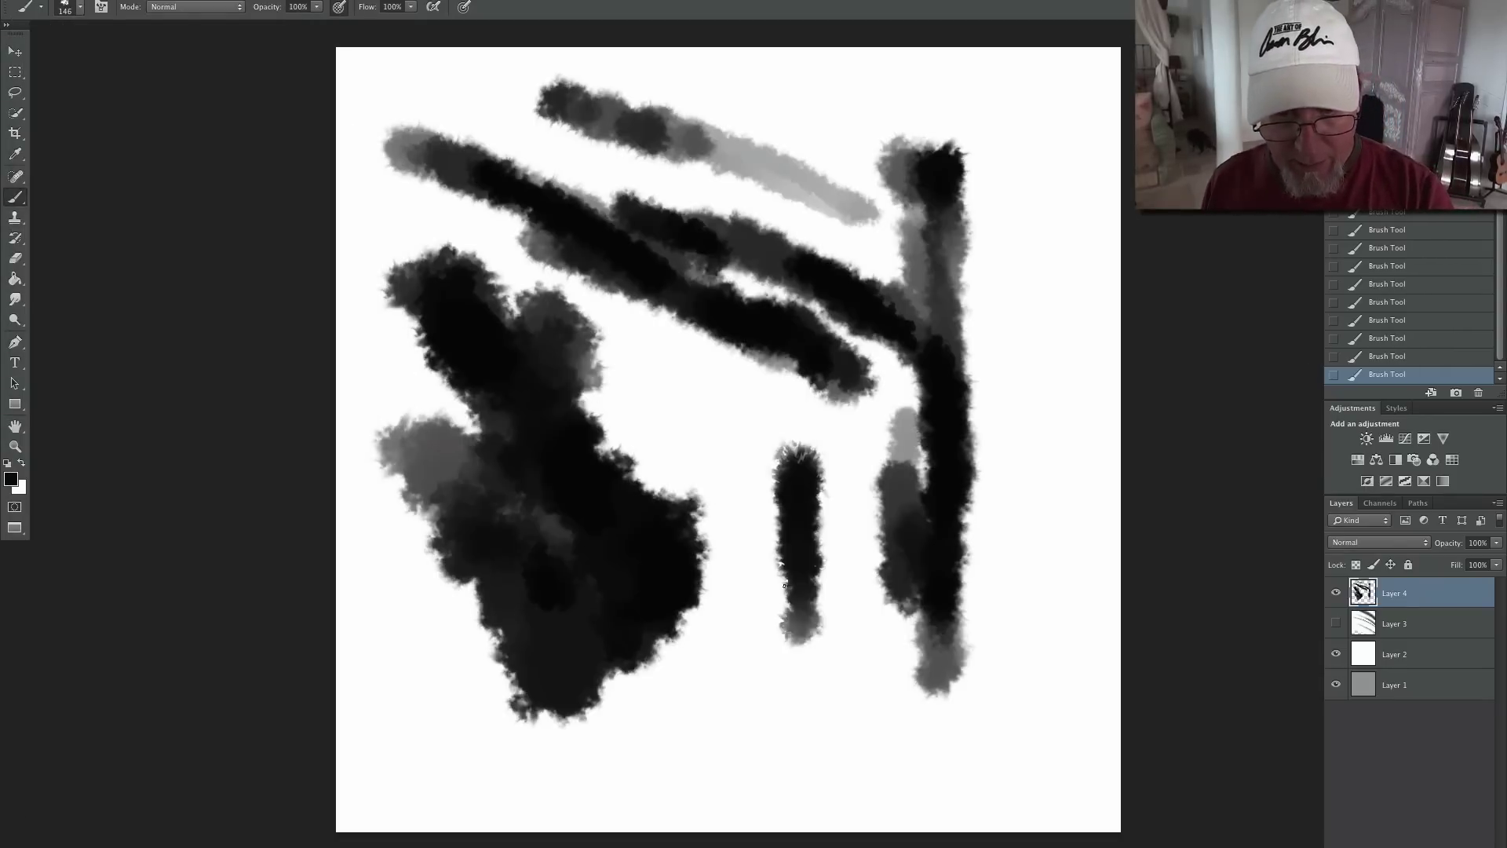
mouse_move(761, 502)
left_mouse_down()
mouse_move(781, 643)
mouse_move(713, 441)
mouse_move(673, 397)
left_mouse_up()
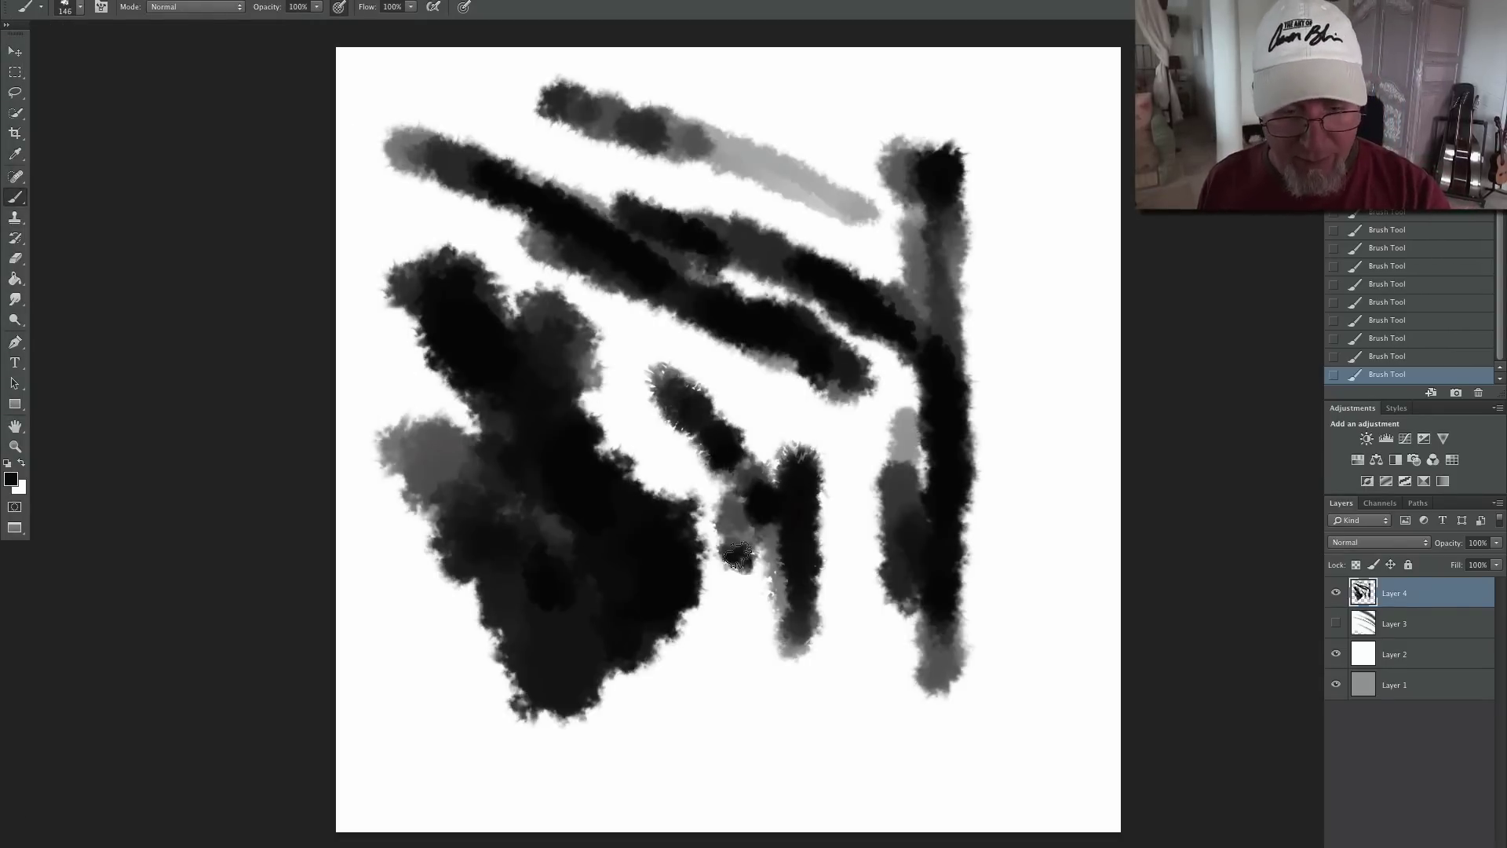
- Replace the painted layer with an empty one and paint dark diagonal strokes and a vertical stroke at 171 px
mouse_move(1401, 598)
left_mouse_down()
mouse_move(1415, 847)
mouse_move(1478, 847)
left_mouse_up()
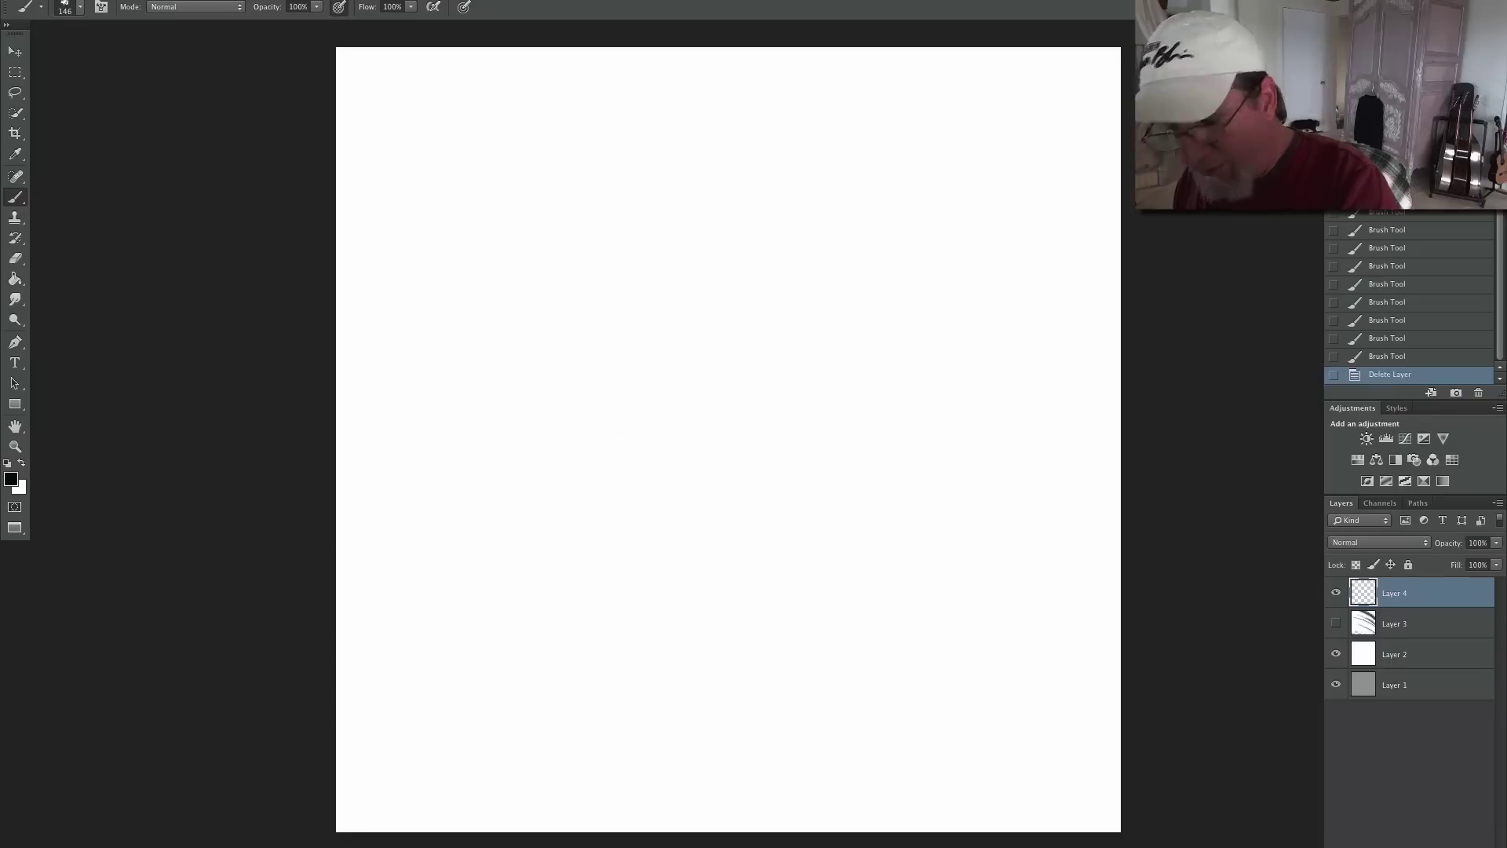
left_click(1458, 847)
left_click(80, 7)
left_click_drag(679, 220, 825, 447)
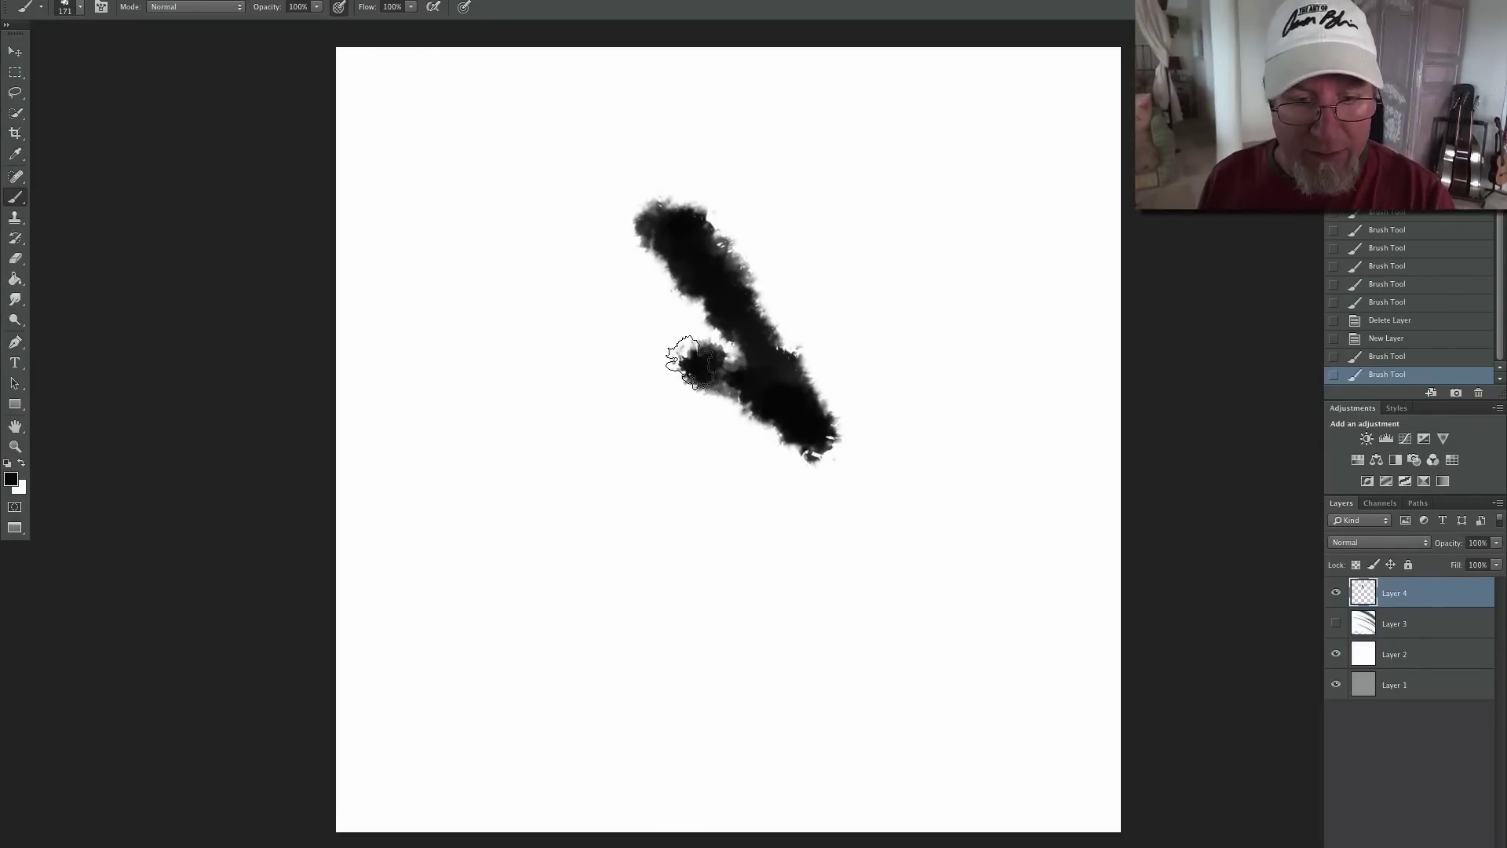
mouse_move(619, 304)
left_mouse_down()
mouse_move(590, 292)
mouse_move(549, 310)
mouse_move(501, 169)
left_mouse_up()
mouse_move(509, 224)
left_mouse_down()
mouse_move(509, 513)
mouse_move(504, 396)
left_mouse_up()
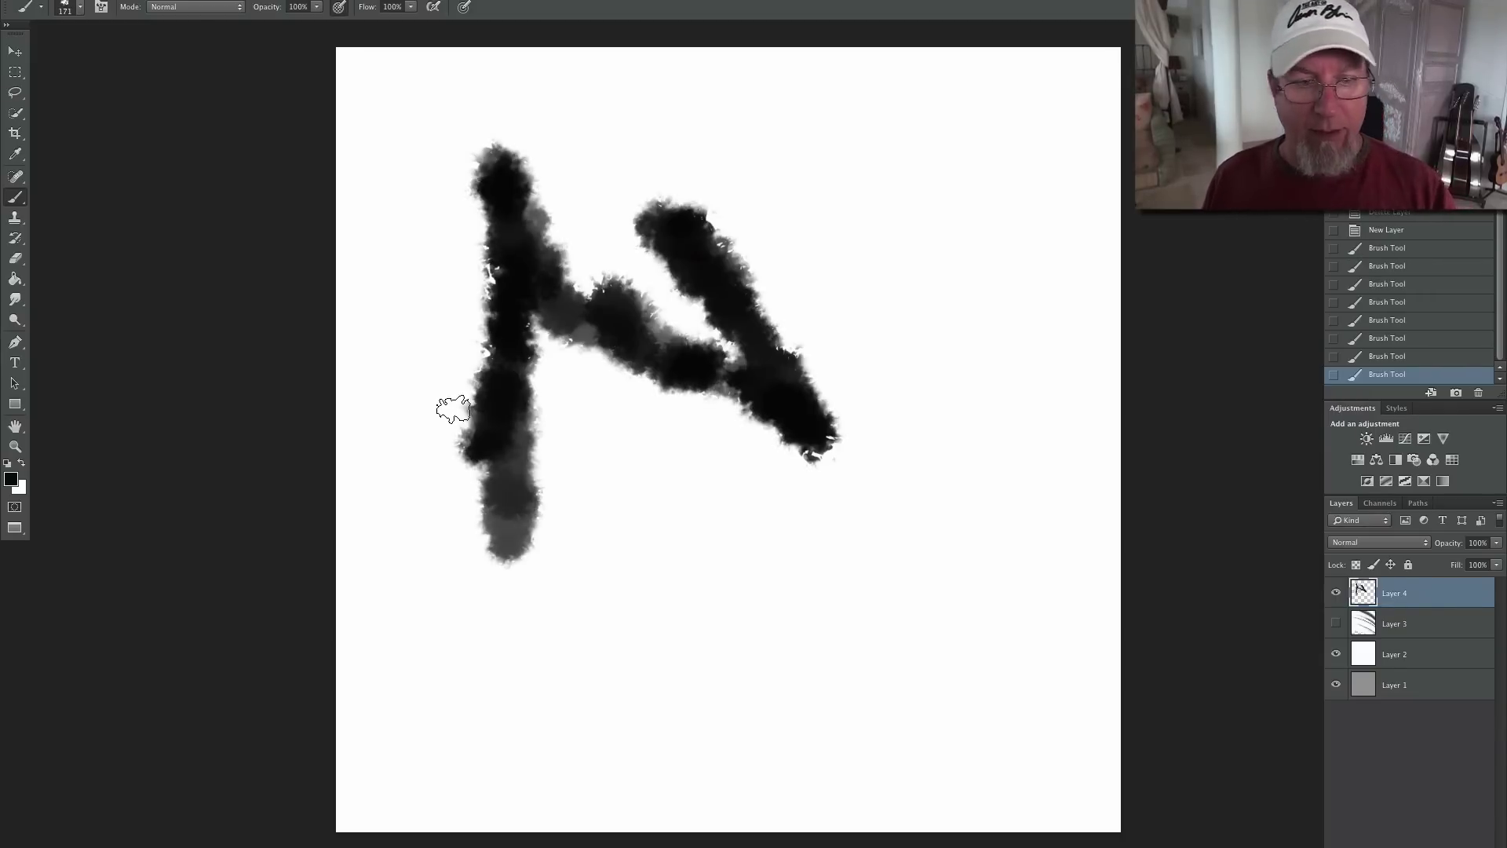
- Replace the layer with an empty one and paint a soft, smoky vertical patch with the 396 px brush tip
left_click_drag(1436, 604, 1465, 847)
left_click(1435, 847)
left_click(78, 8)
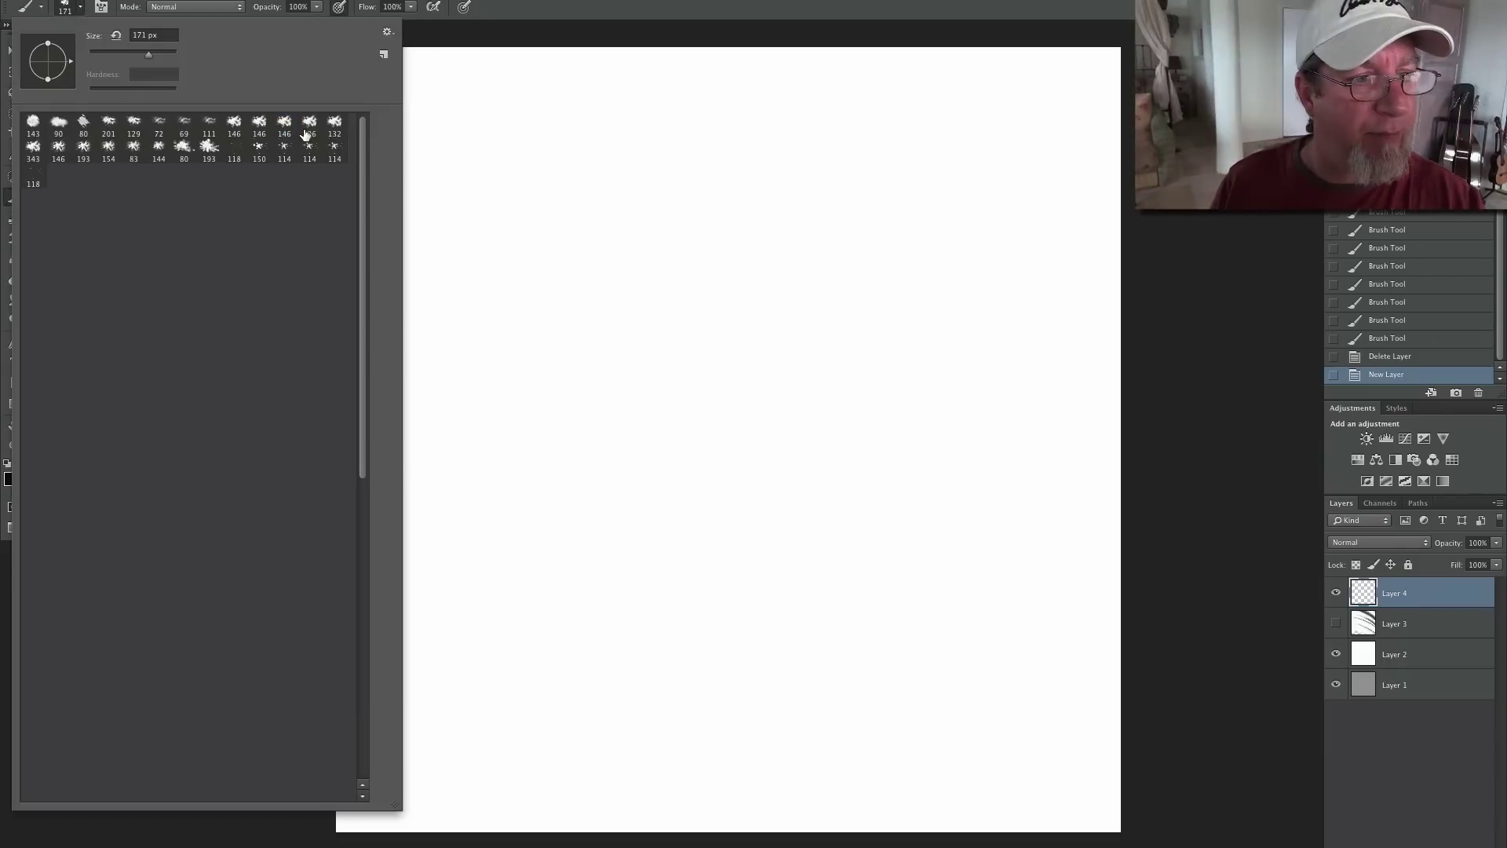
left_click_drag(591, 264, 593, 318)
left_click_drag(588, 255, 590, 461)
mouse_move(580, 192)
left_mouse_down()
mouse_move(580, 287)
mouse_move(523, 253)
mouse_move(536, 221)
mouse_move(499, 218)
mouse_move(620, 267)
left_mouse_up()
- Cover most of the canvas in dark cloudy texture at 1786 px, and layer more tonal variation over it at 982 px
left_click(78, 8)
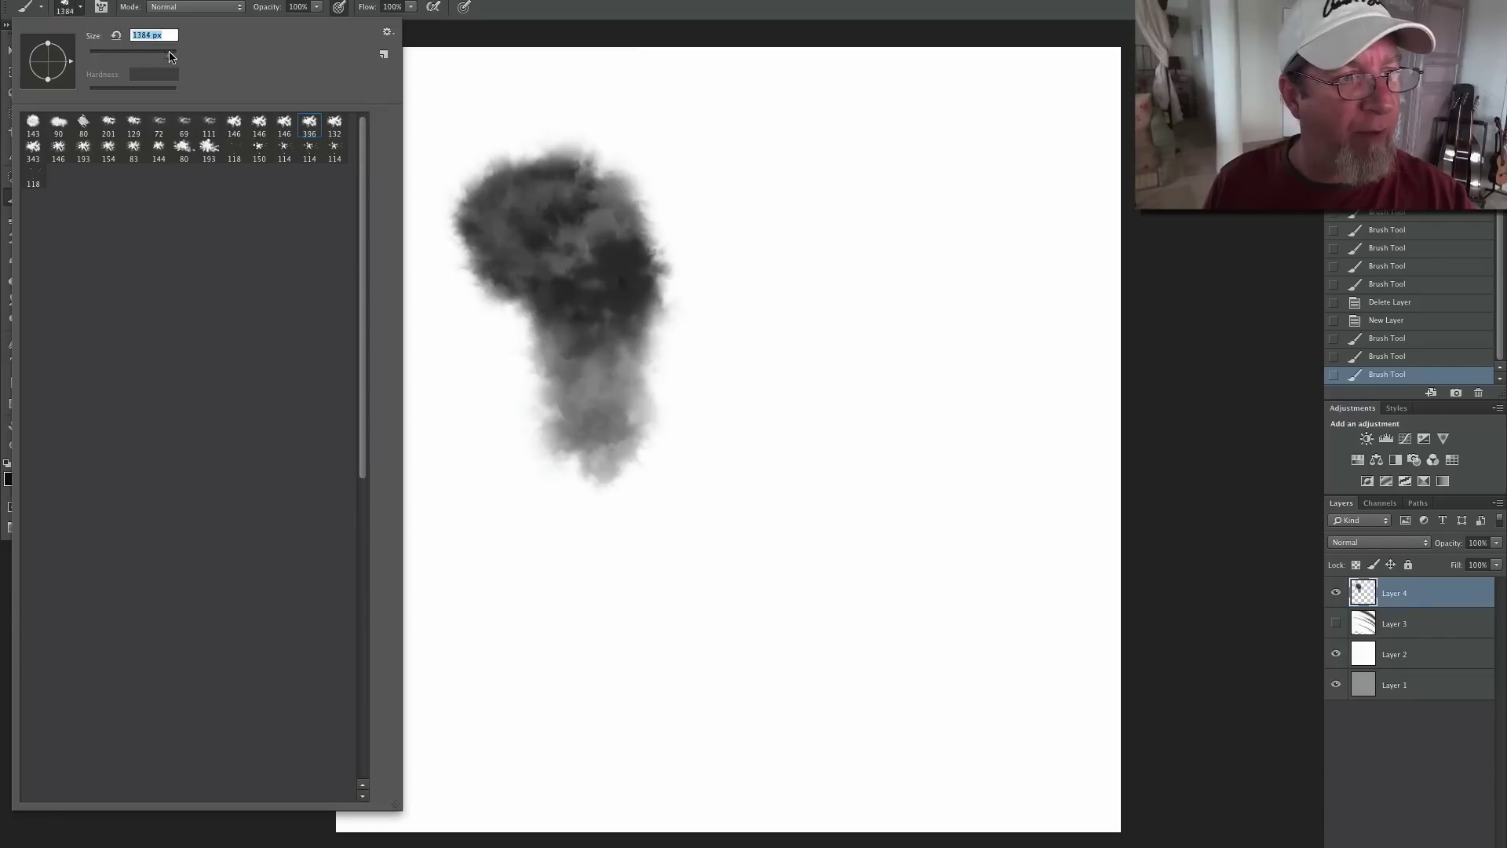
mouse_move(740, 281)
left_mouse_down()
mouse_move(683, 234)
mouse_move(824, 439)
mouse_move(640, 420)
mouse_move(628, 510)
mouse_move(471, 392)
mouse_move(471, 314)
mouse_move(934, 605)
mouse_move(841, 505)
mouse_move(689, 510)
mouse_move(628, 471)
mouse_move(659, 503)
mouse_move(612, 549)
left_mouse_up()
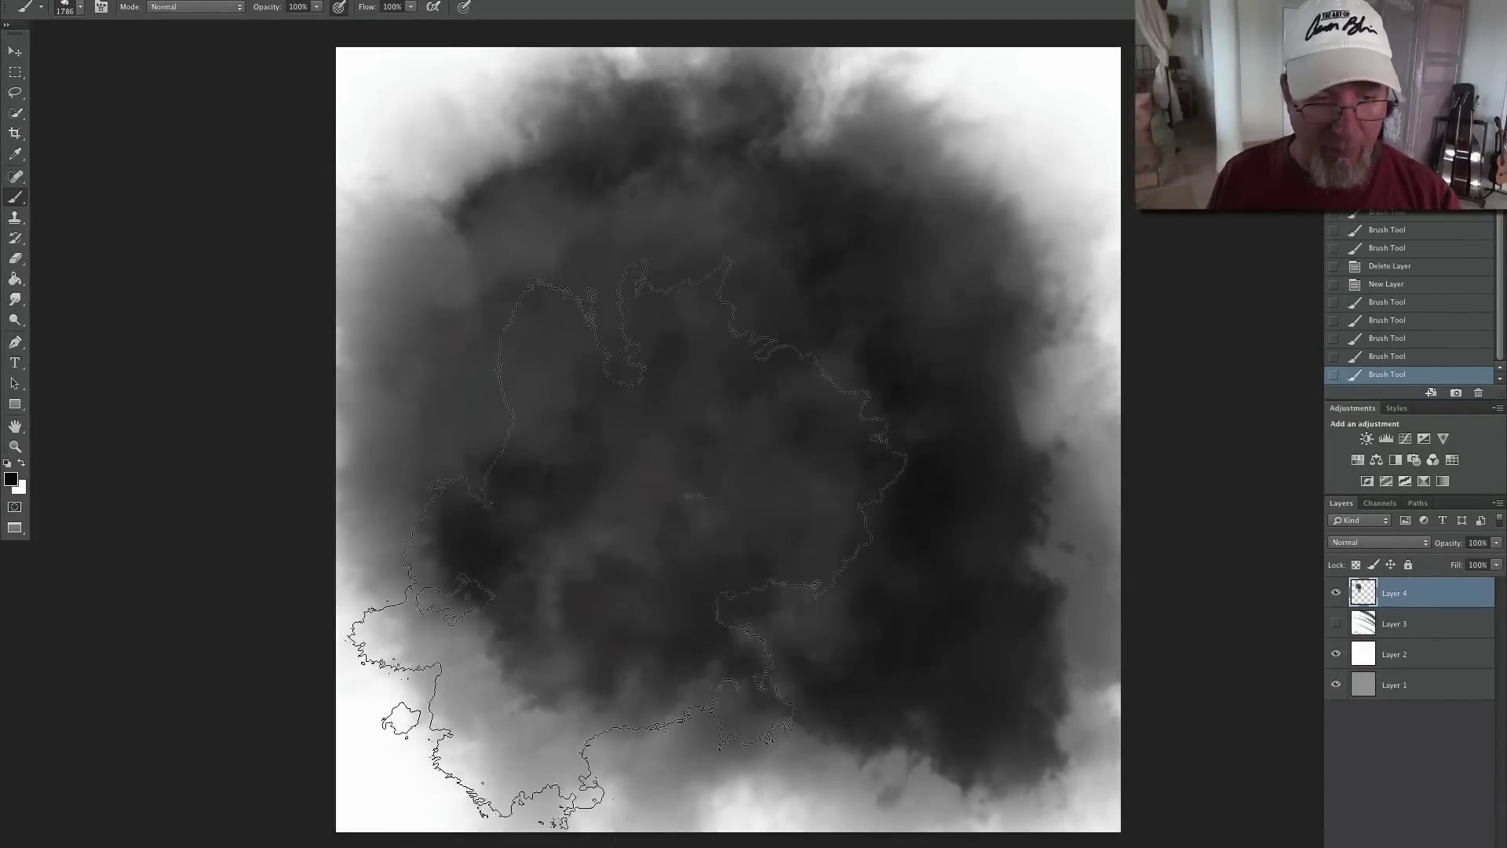
left_click(80, 8)
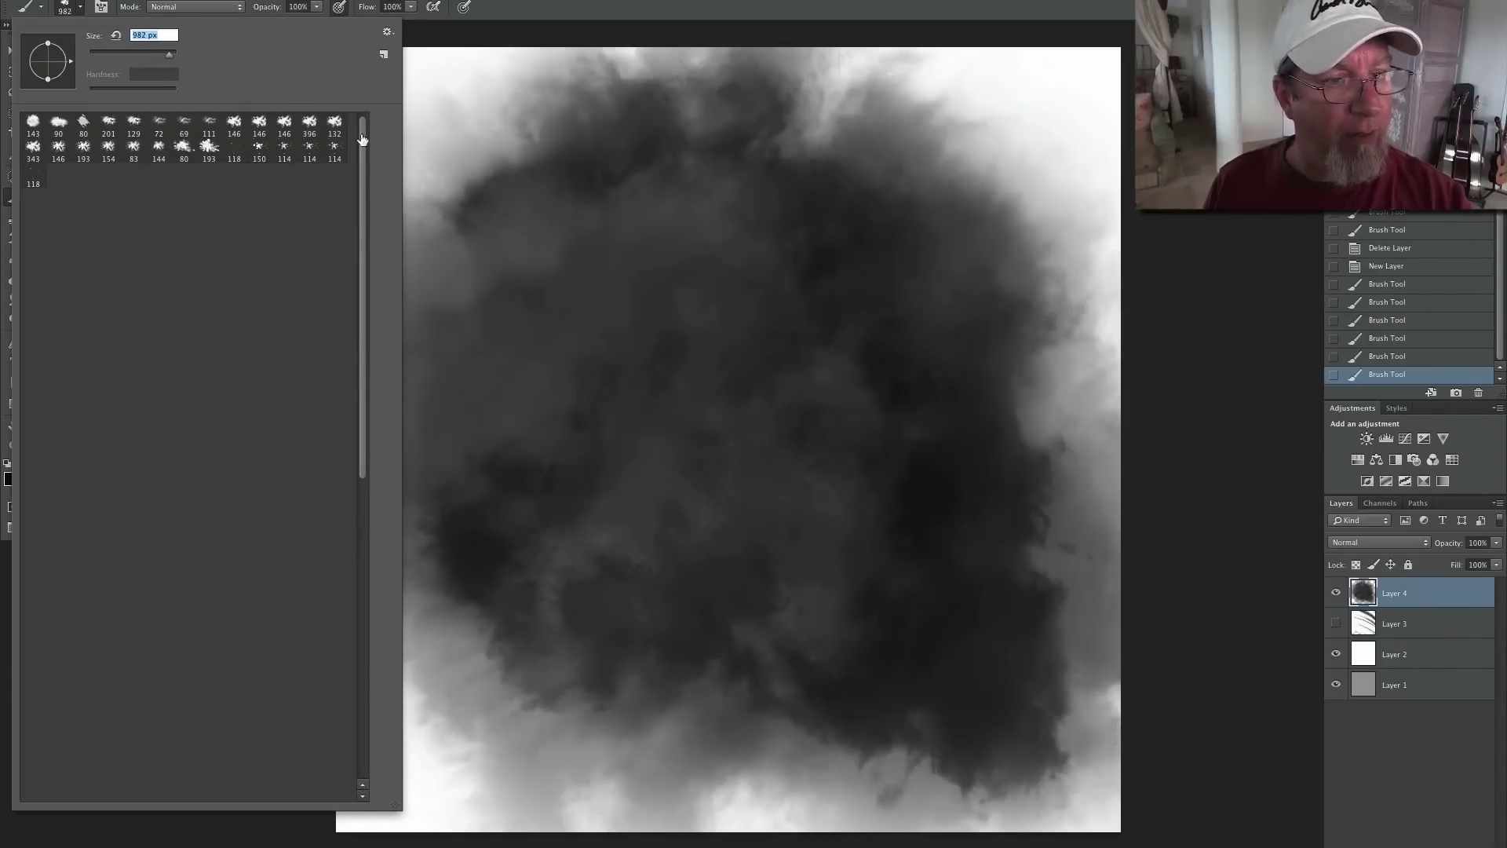
left_click(679, 272)
mouse_move(784, 205)
left_mouse_down()
mouse_move(922, 332)
mouse_move(954, 230)
mouse_move(963, 342)
mouse_move(917, 380)
mouse_move(938, 195)
mouse_move(981, 343)
mouse_move(1007, 267)
mouse_move(955, 408)
mouse_move(854, 367)
mouse_move(910, 536)
mouse_move(657, 400)
mouse_move(892, 616)
mouse_move(732, 536)
mouse_move(518, 511)
mouse_move(578, 528)
mouse_move(695, 691)
mouse_move(546, 498)
mouse_move(262, 464)
mouse_move(232, 505)
left_mouse_up()
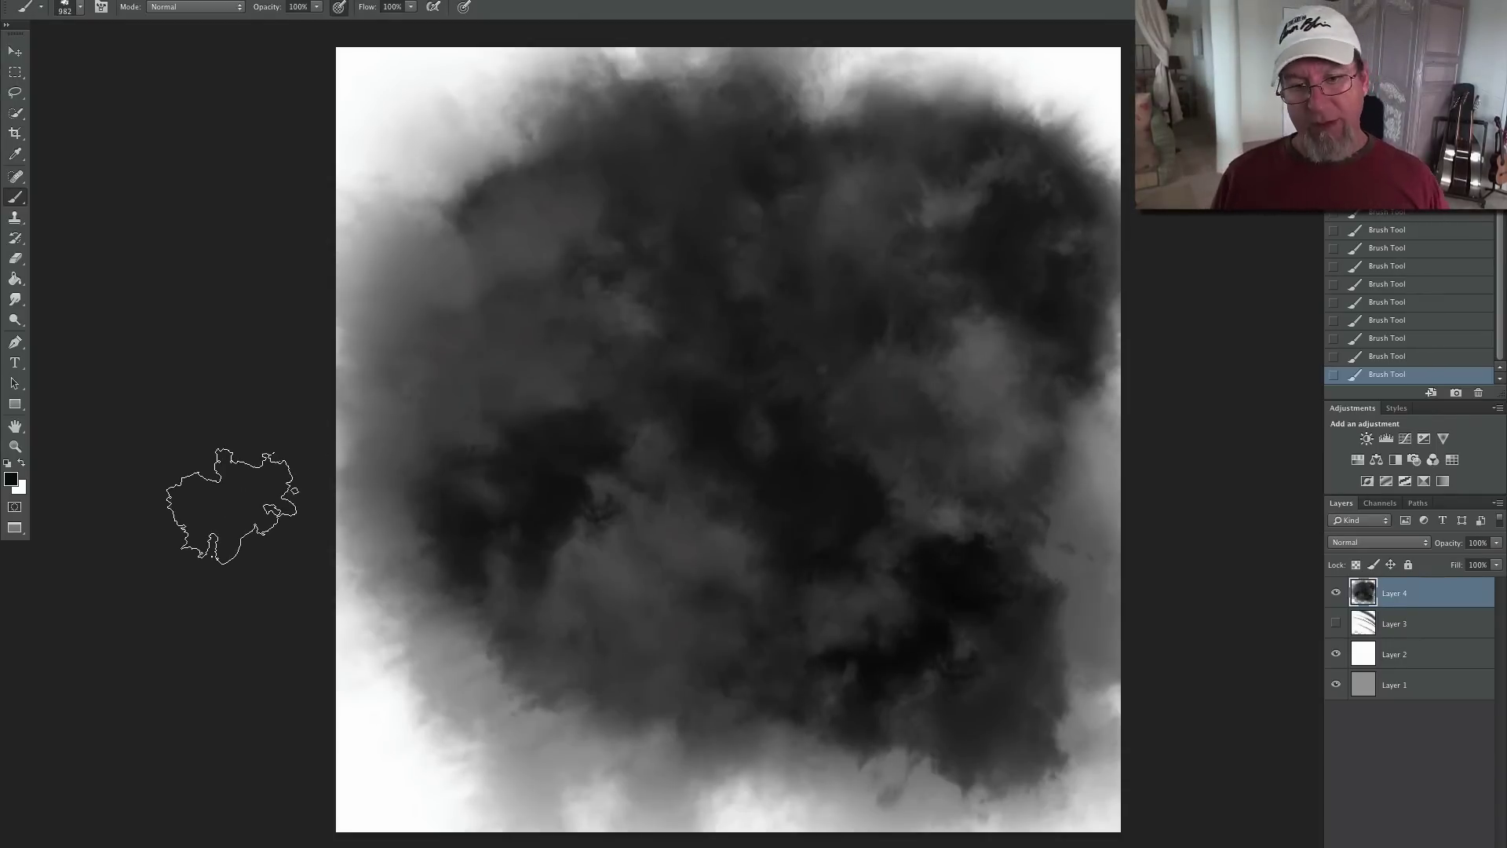
mouse_move(791, 387)
left_mouse_down()
mouse_move(764, 509)
mouse_move(827, 599)
mouse_move(676, 485)
mouse_move(495, 417)
left_mouse_up()
- Replace the painted layer with an empty one and paint sloping, branching light and dark strokes with the 132 px brush tip
left_click_drag(1415, 600, 1478, 847)
left_click(1457, 847)
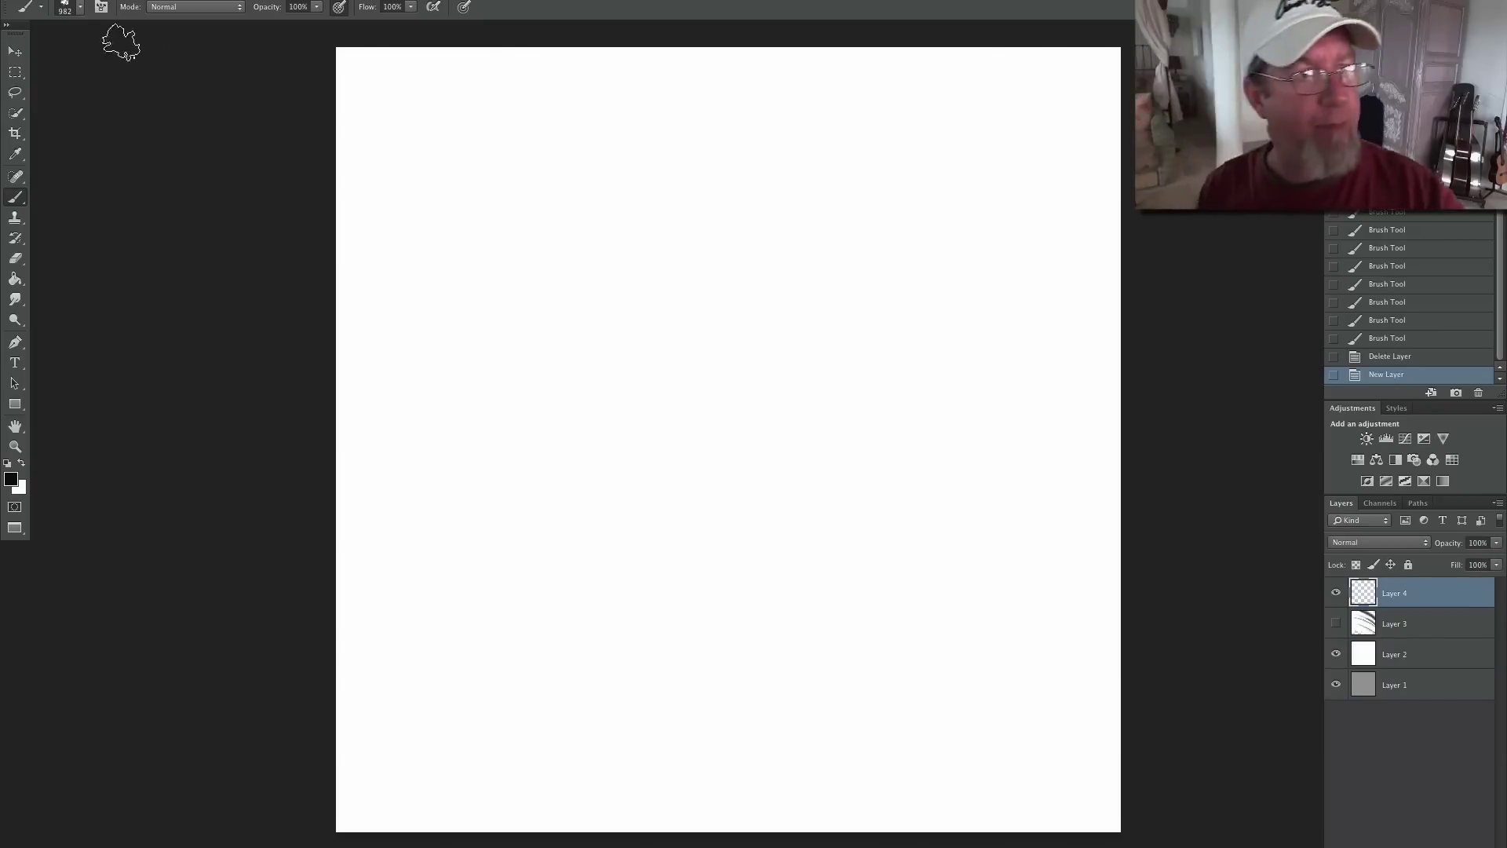
left_click(79, 8)
left_click(480, 267)
mouse_move(655, 420)
left_mouse_down()
mouse_move(620, 336)
mouse_move(582, 310)
mouse_move(597, 293)
mouse_move(774, 420)
left_mouse_up()
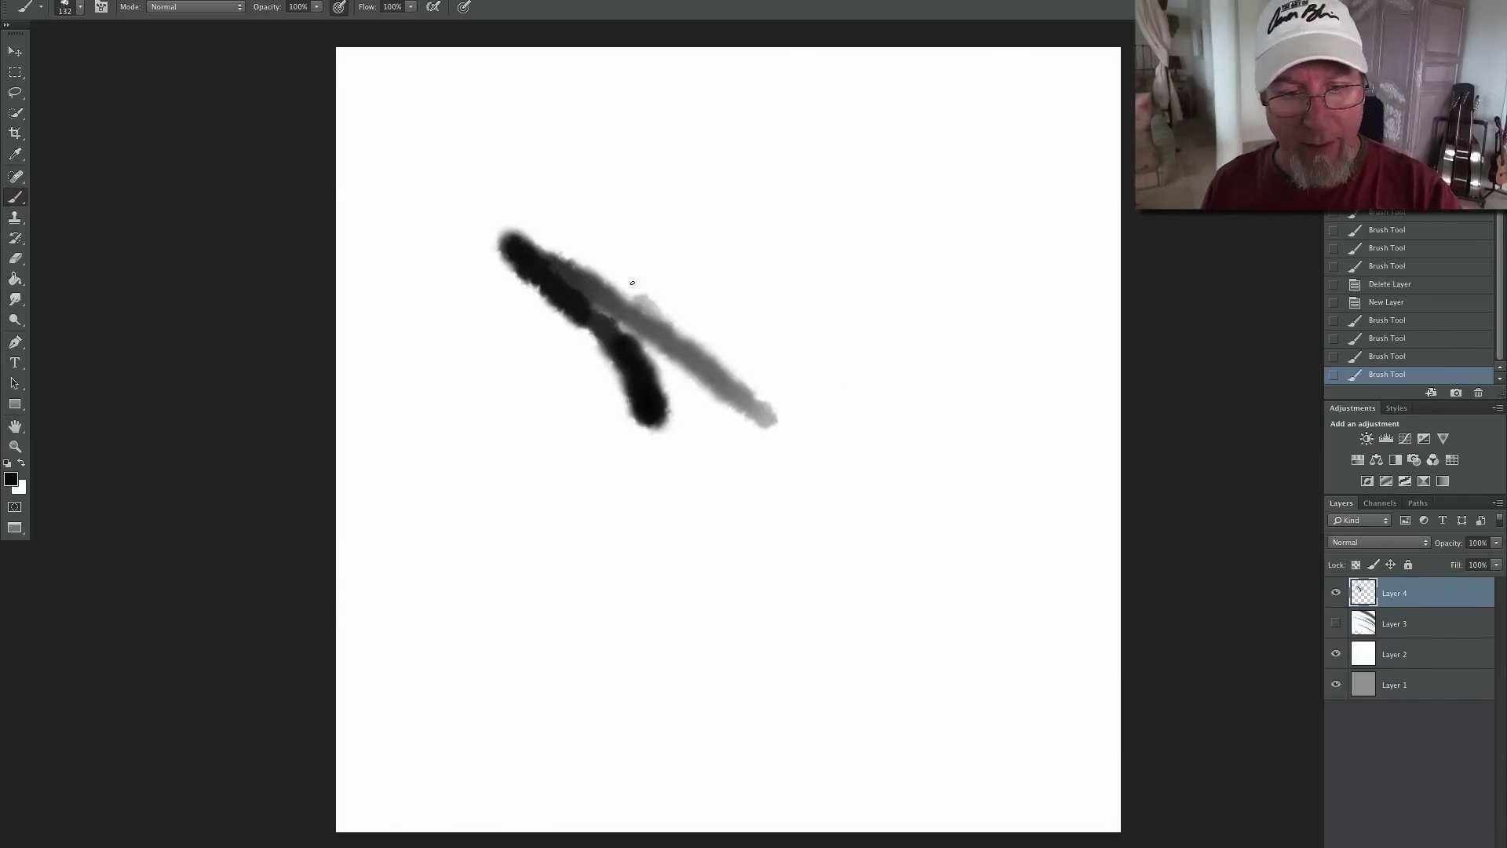
left_click_drag(488, 193, 872, 495)
mouse_move(865, 599)
left_mouse_down()
mouse_move(688, 454)
mouse_move(550, 389)
mouse_move(602, 498)
left_mouse_up()
left_click_drag(603, 602, 573, 483)
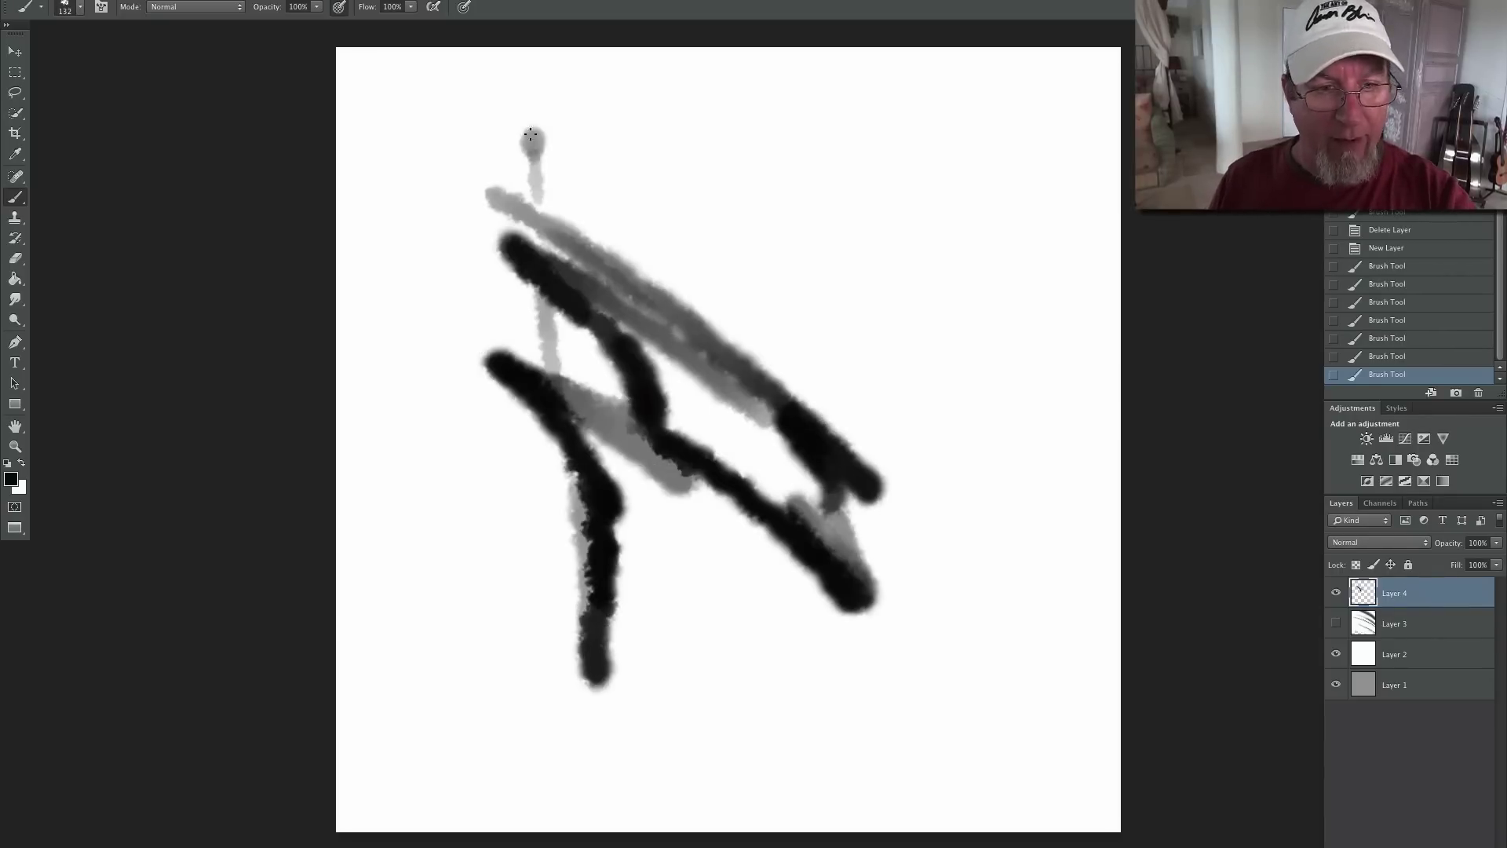
mouse_move(547, 151)
left_mouse_down()
mouse_move(785, 243)
mouse_move(892, 303)
mouse_move(914, 342)
left_mouse_up()
left_click_drag(636, 226, 883, 343)
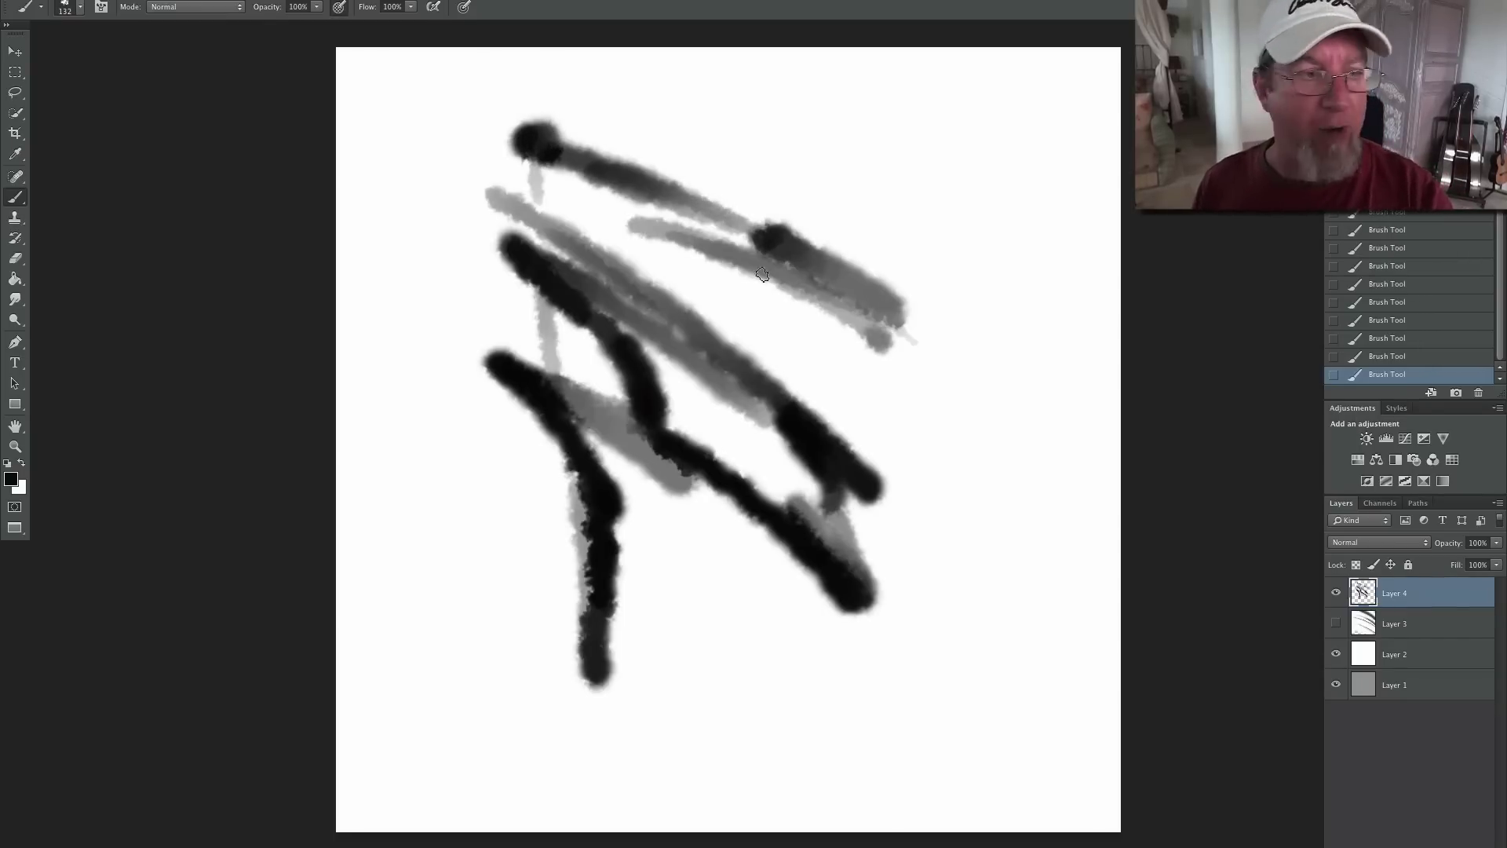
- Paint test marks over the strokes with the 343 px brush tip, and replace the painted layer with an empty one
right_click(115, 34)
mouse_move(530, 488)
left_mouse_down()
mouse_move(527, 599)
mouse_move(456, 291)
mouse_move(464, 624)
mouse_move(462, 584)
mouse_move(473, 646)
mouse_move(519, 664)
mouse_move(533, 693)
mouse_move(716, 690)
mouse_move(738, 653)
mouse_move(780, 708)
mouse_move(959, 641)
mouse_move(1001, 695)
mouse_move(1017, 662)
mouse_move(913, 484)
mouse_move(1011, 581)
mouse_move(856, 388)
mouse_move(765, 322)
left_mouse_up()
left_click_drag(1425, 595, 1478, 847)
left_click(1459, 847)
- Choose the 146 px brush tip beside the 343 px one and paint two bristly vertical strokes on the upper canvas
left_click(79, 8)
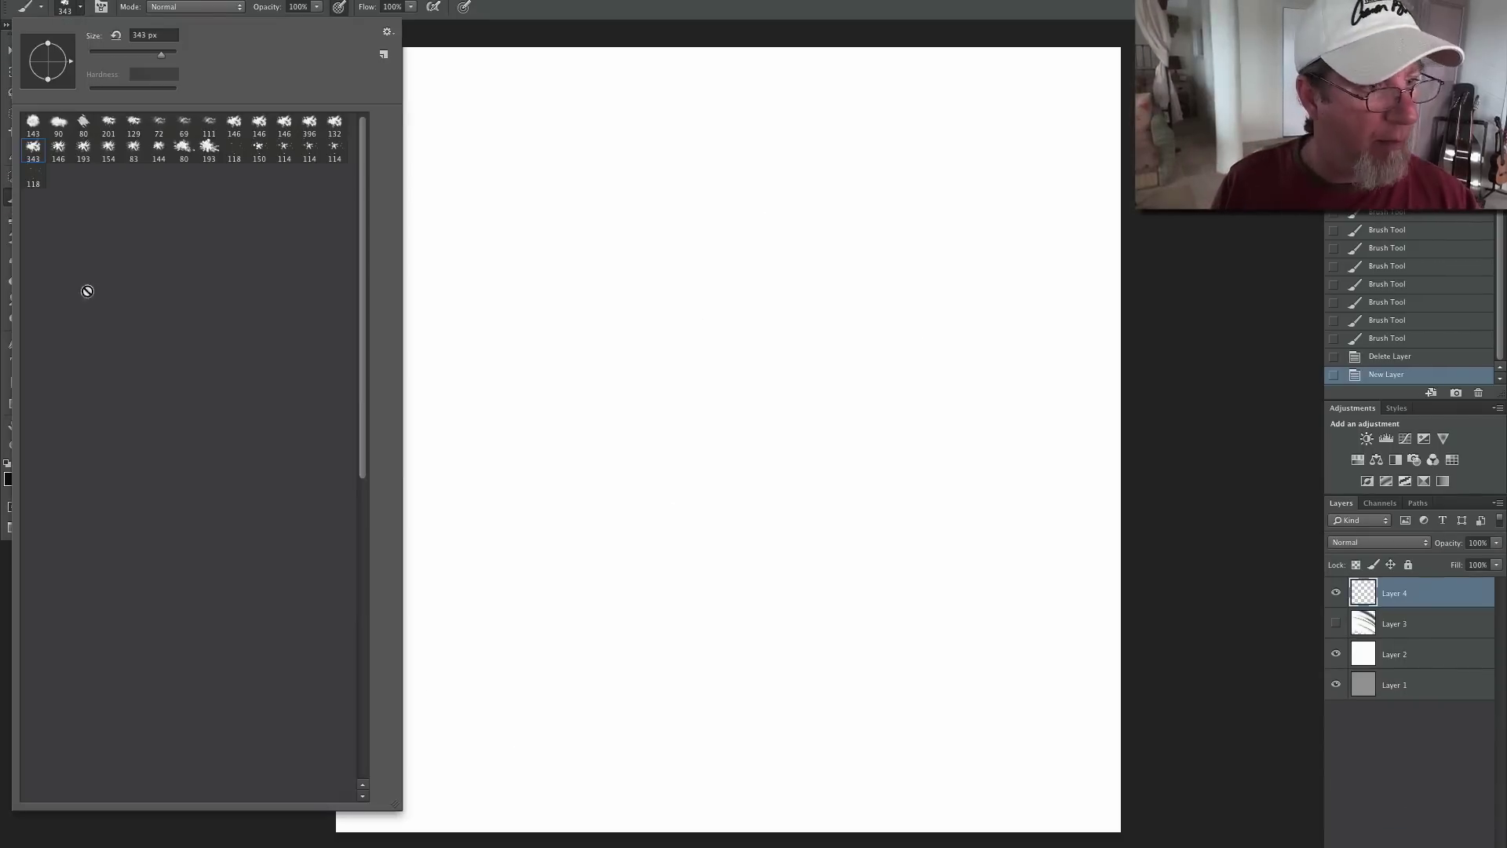
mouse_move(677, 165)
left_mouse_down()
mouse_move(679, 402)
mouse_move(665, 106)
left_mouse_up()
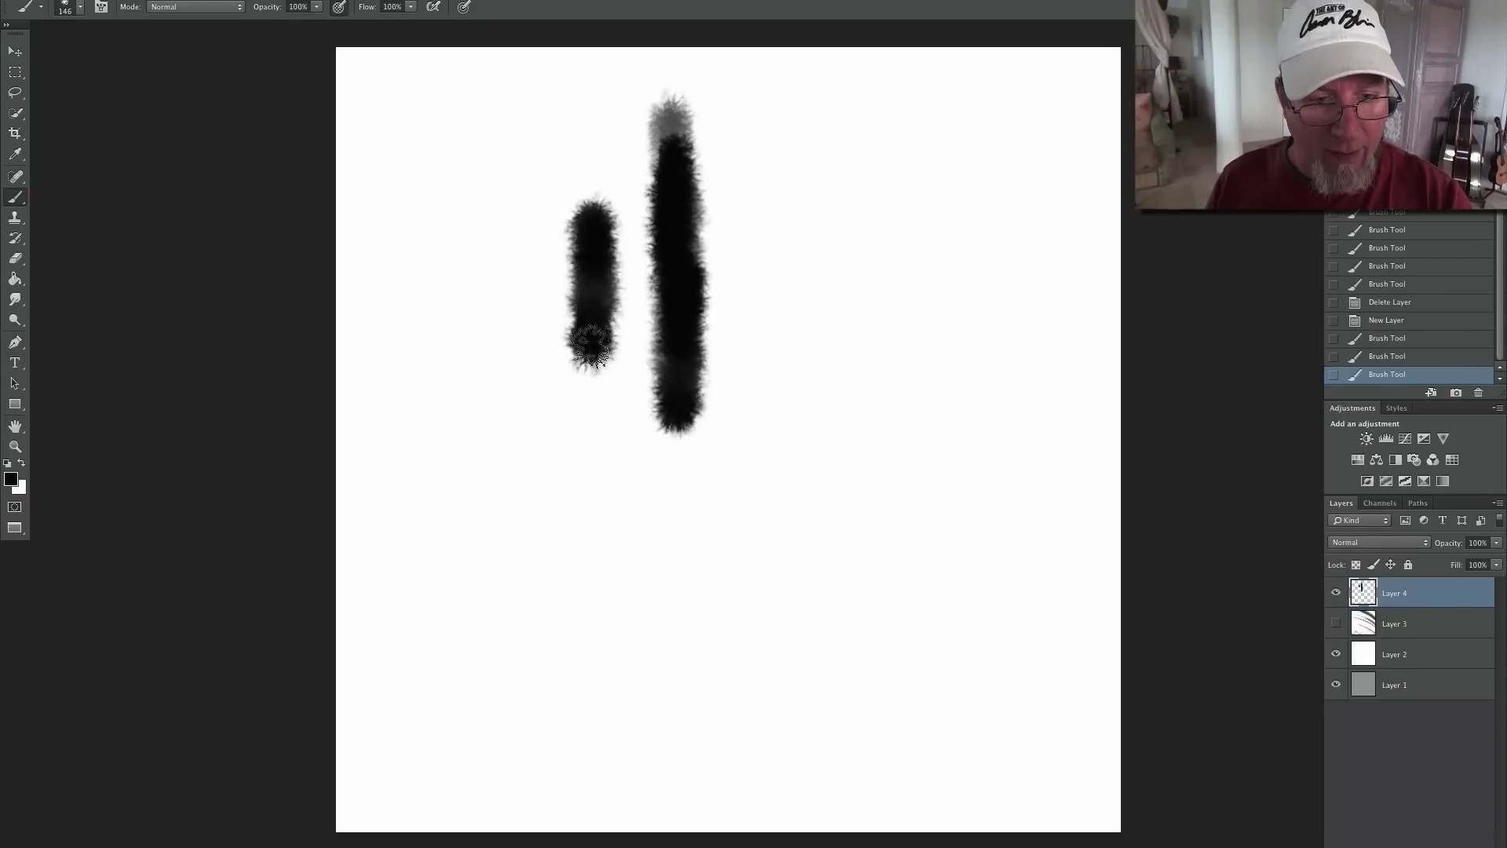
mouse_move(592, 445)
left_mouse_down()
mouse_move(593, 489)
mouse_move(590, 182)
left_mouse_up()
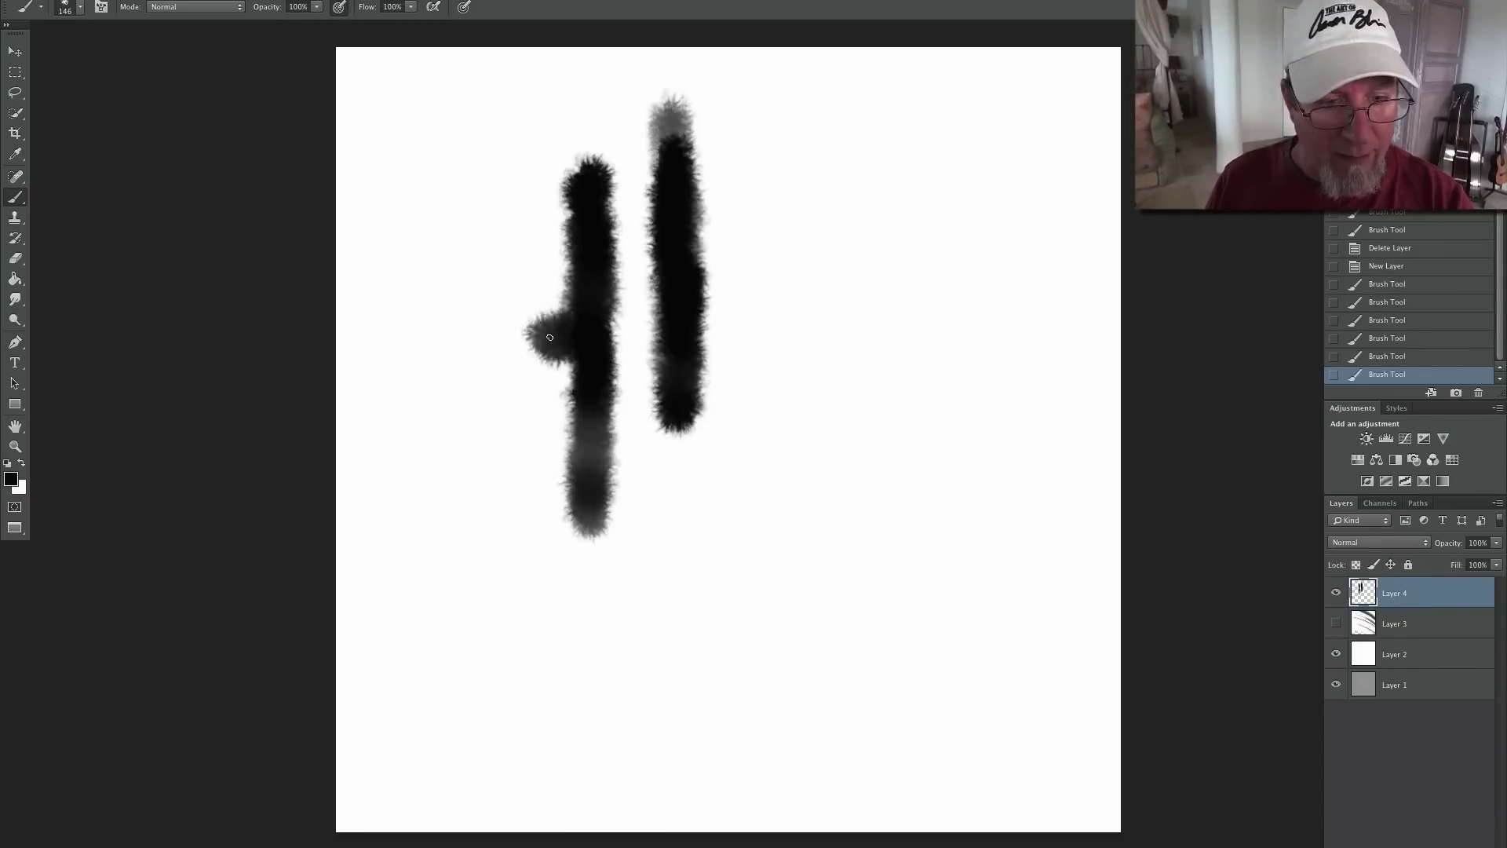
- Paint soft-edged vertical strokes and short curved segments on both sides of the existing strokes with the 193 px brush tip
left_click(79, 8)
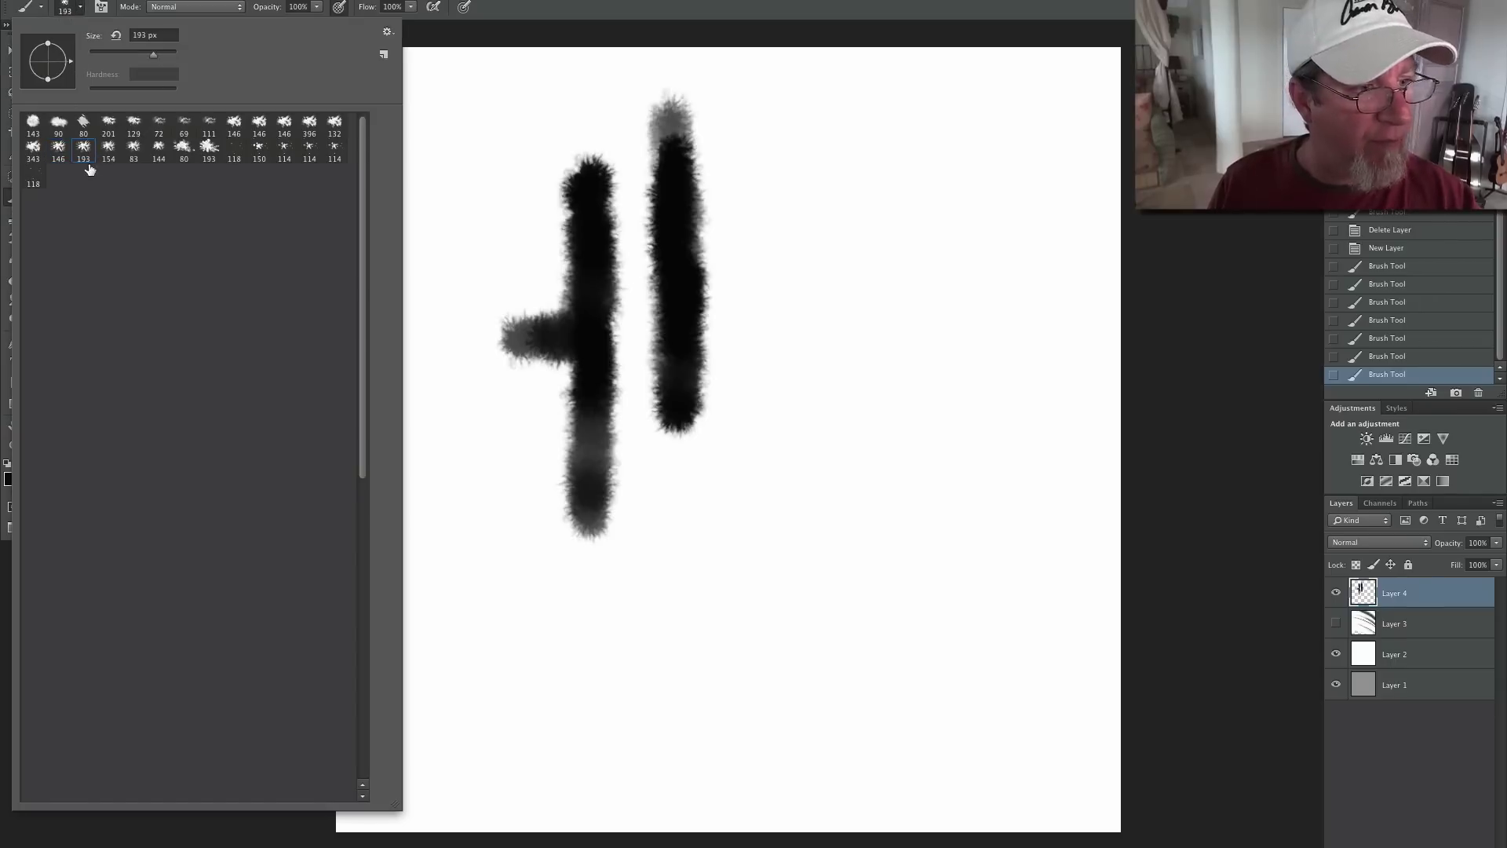
left_click_drag(797, 228, 790, 449)
left_click_drag(802, 290, 797, 530)
left_click_drag(792, 321, 792, 169)
mouse_move(766, 271)
left_mouse_down()
mouse_move(742, 370)
mouse_move(734, 592)
left_mouse_up()
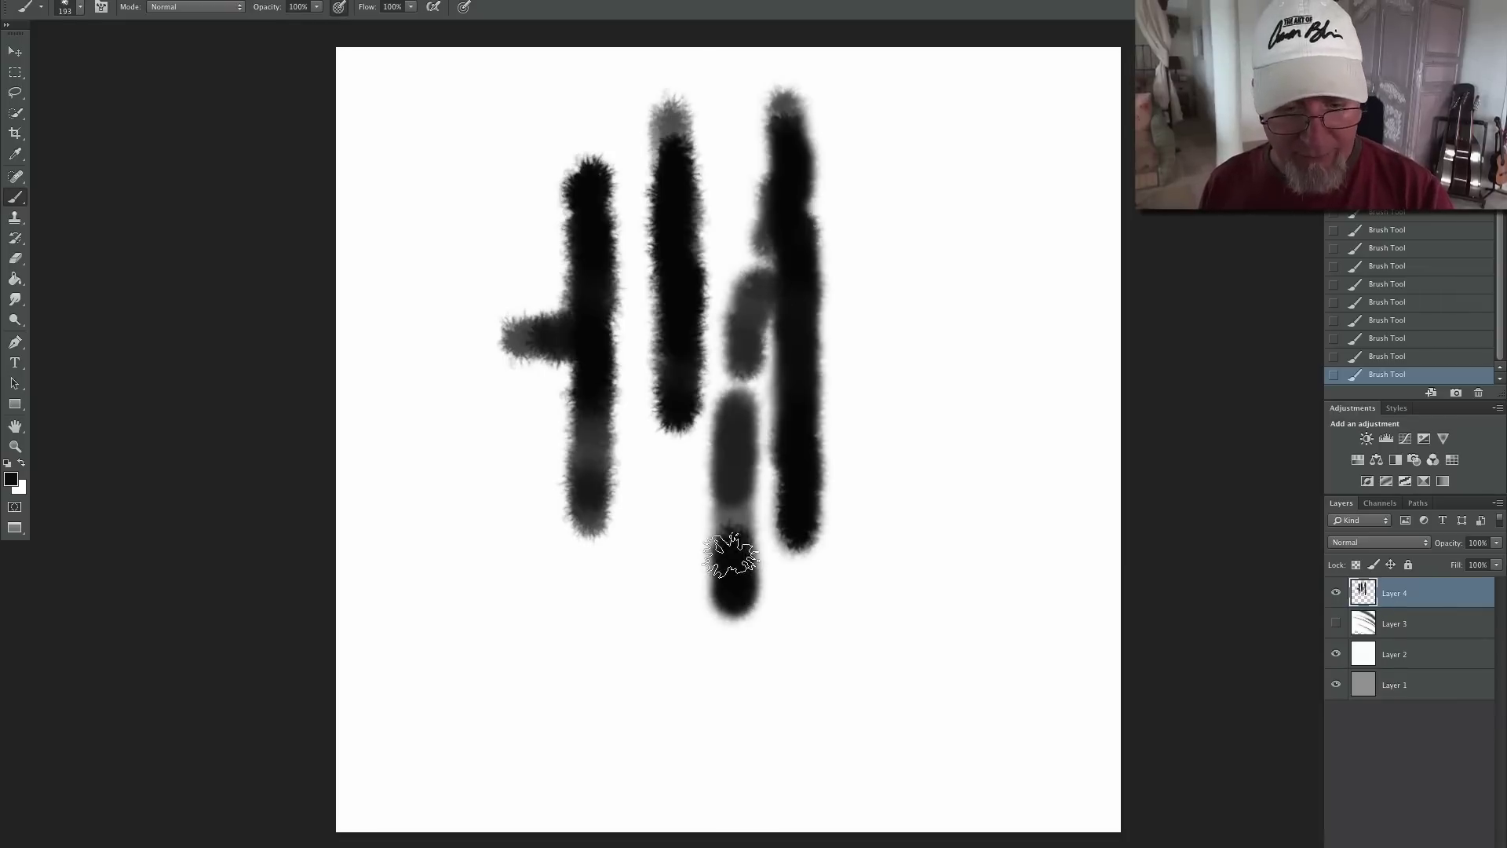
mouse_move(516, 412)
left_mouse_down()
mouse_move(510, 498)
mouse_move(494, 409)
left_mouse_up()
left_click_drag(464, 313, 494, 156)
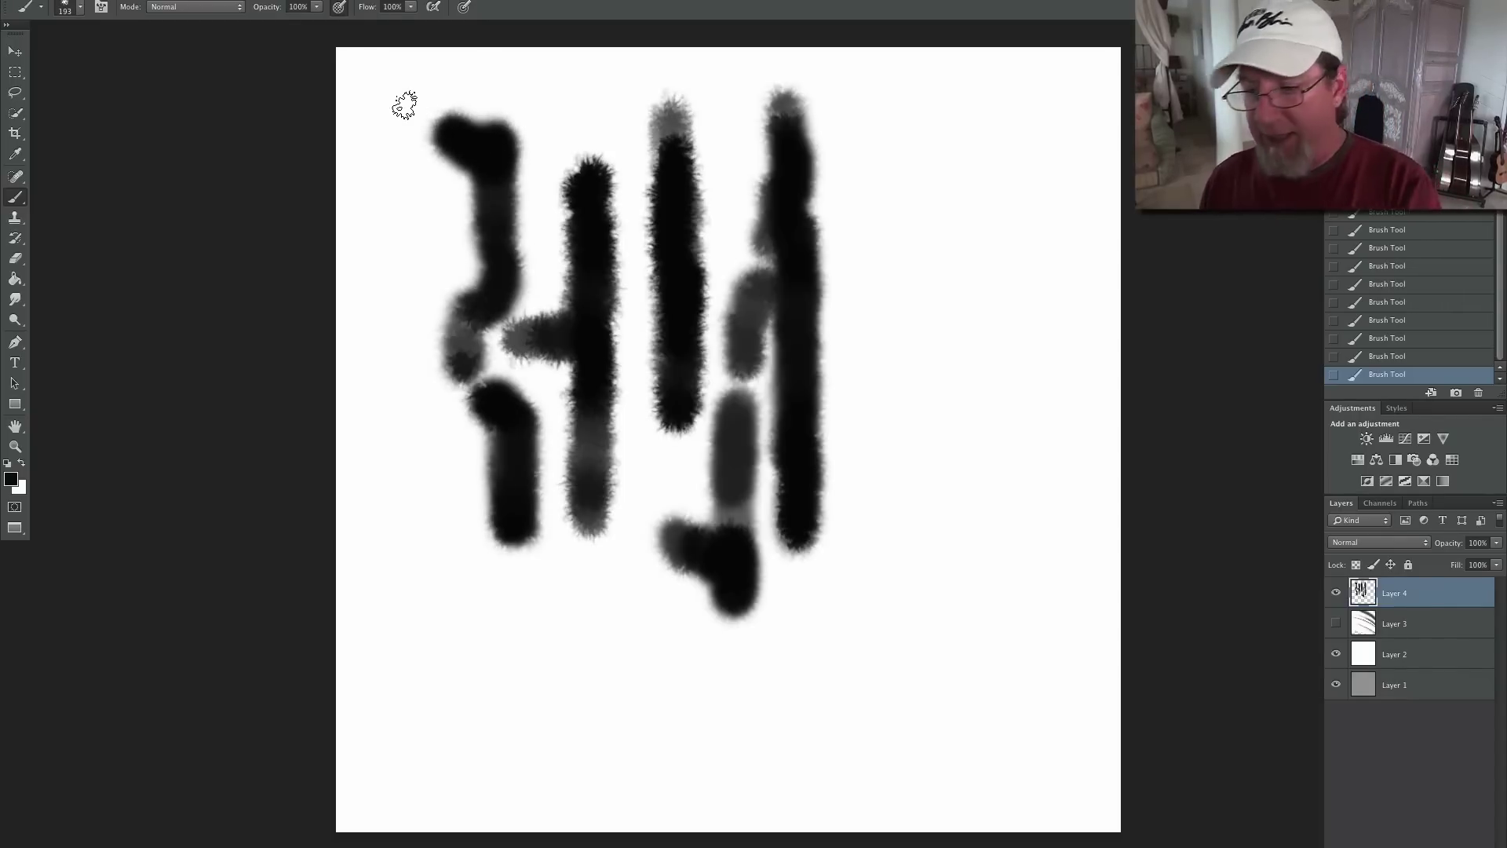
- Replace the painted layer with an empty one and paint two narrow vertical strokes of varying darkness with the 154 px brush tip
left_click_drag(1414, 600, 1477, 847)
left_click(1456, 847)
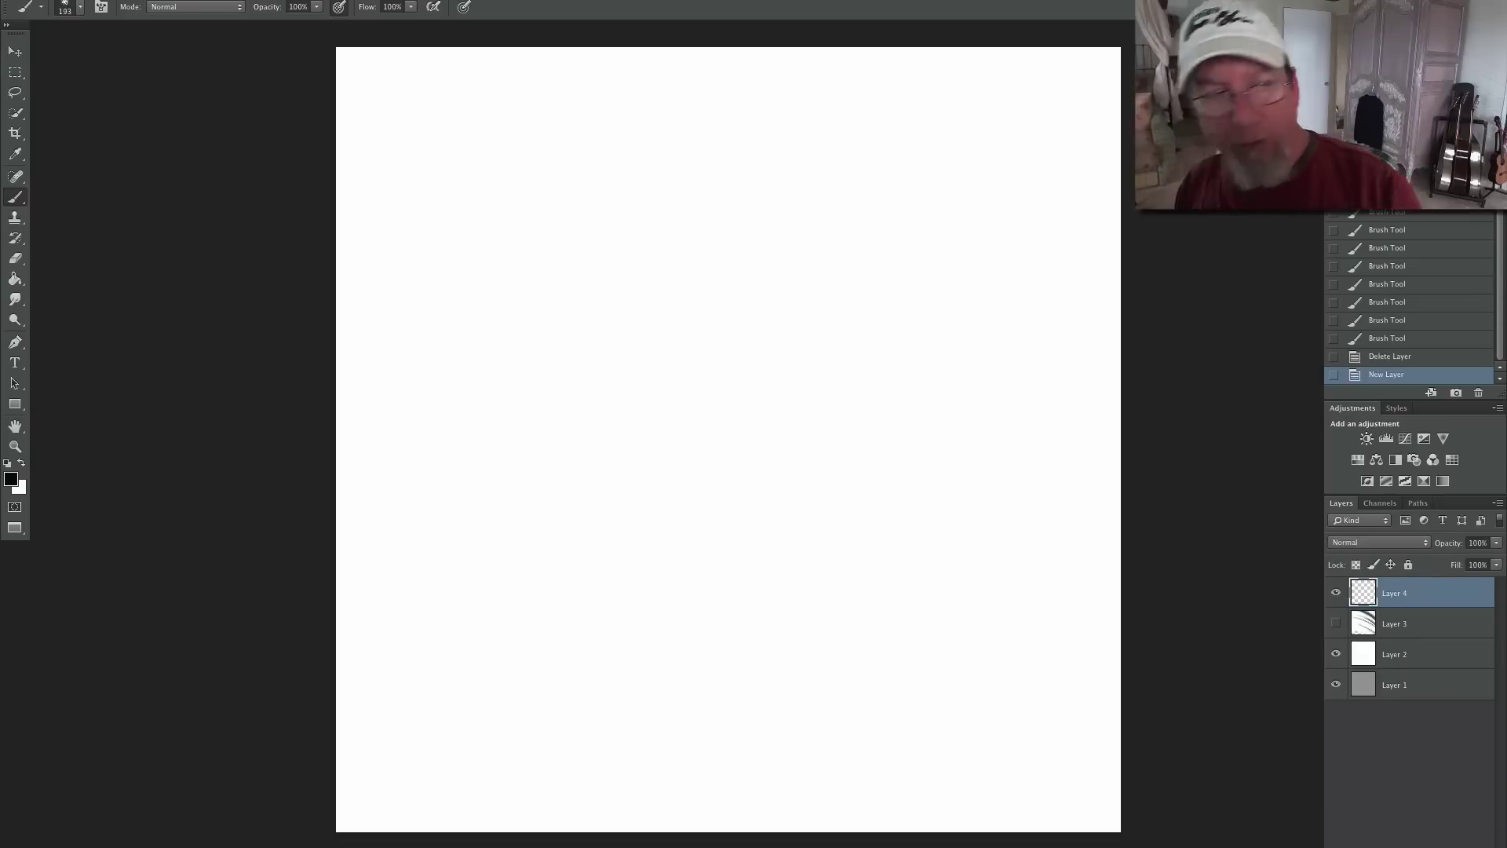
left_click(80, 7)
left_click(707, 298)
left_click_drag(700, 212, 701, 402)
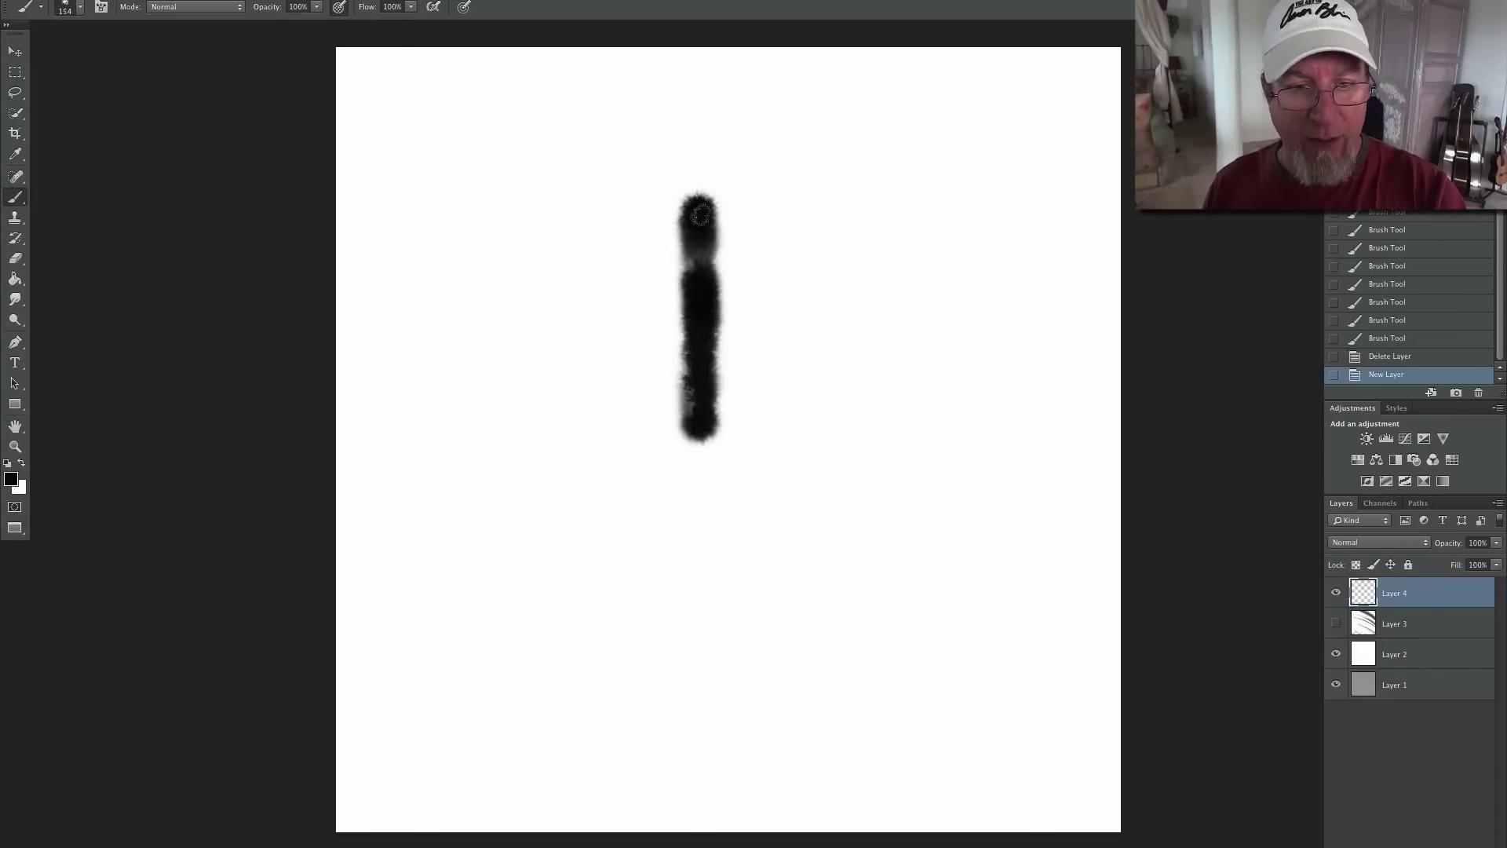
left_click_drag(616, 358, 611, 330)
left_click_drag(611, 440, 608, 458)
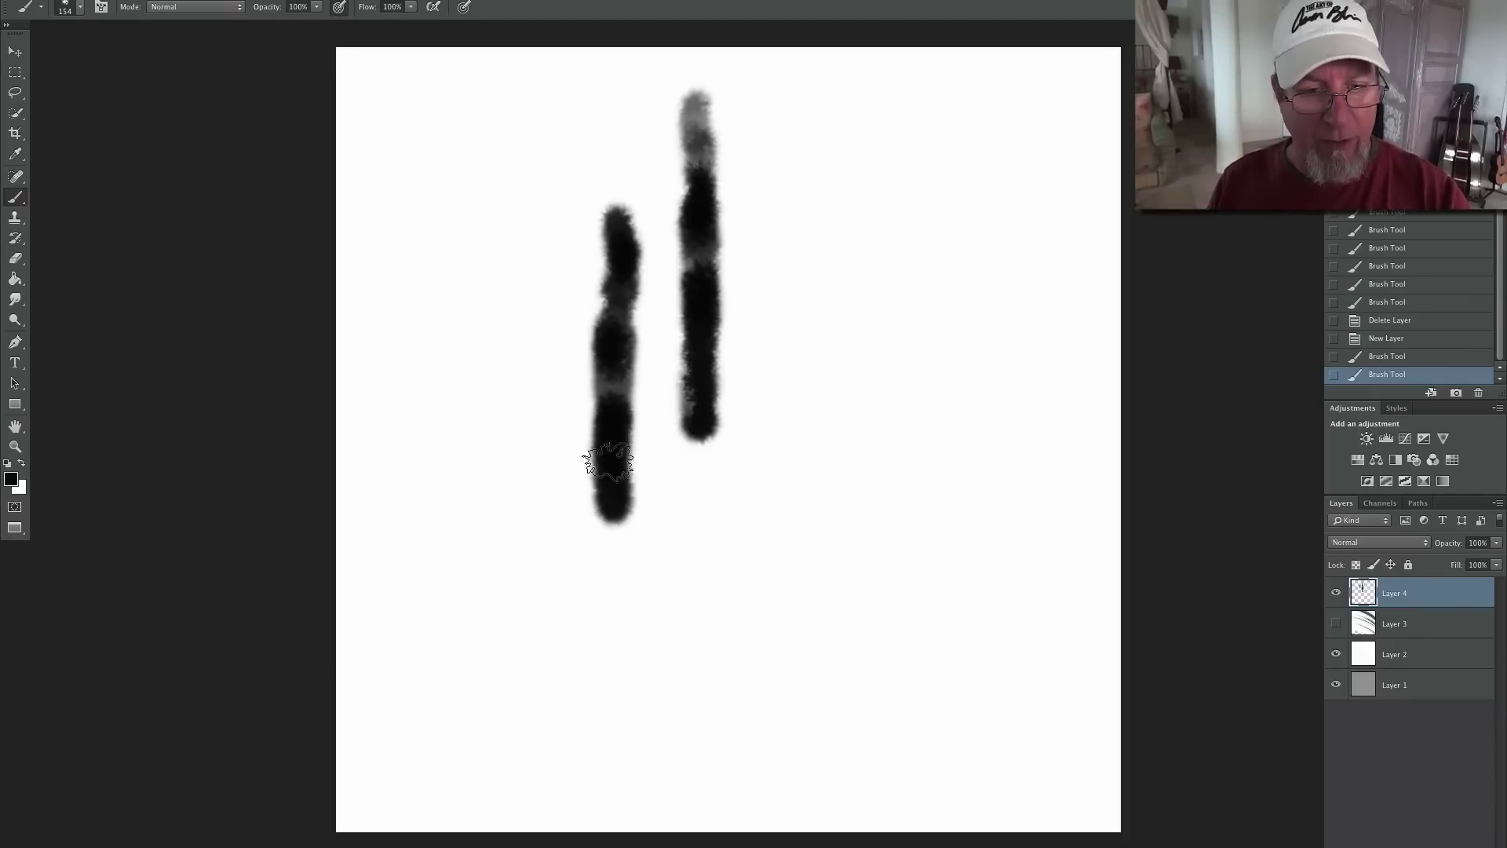
- Choose the 83 px brush tip and paint thick, overlapping vertical strokes on both sides of the two narrow ones
left_click(79, 8)
left_click_drag(795, 237, 791, 500)
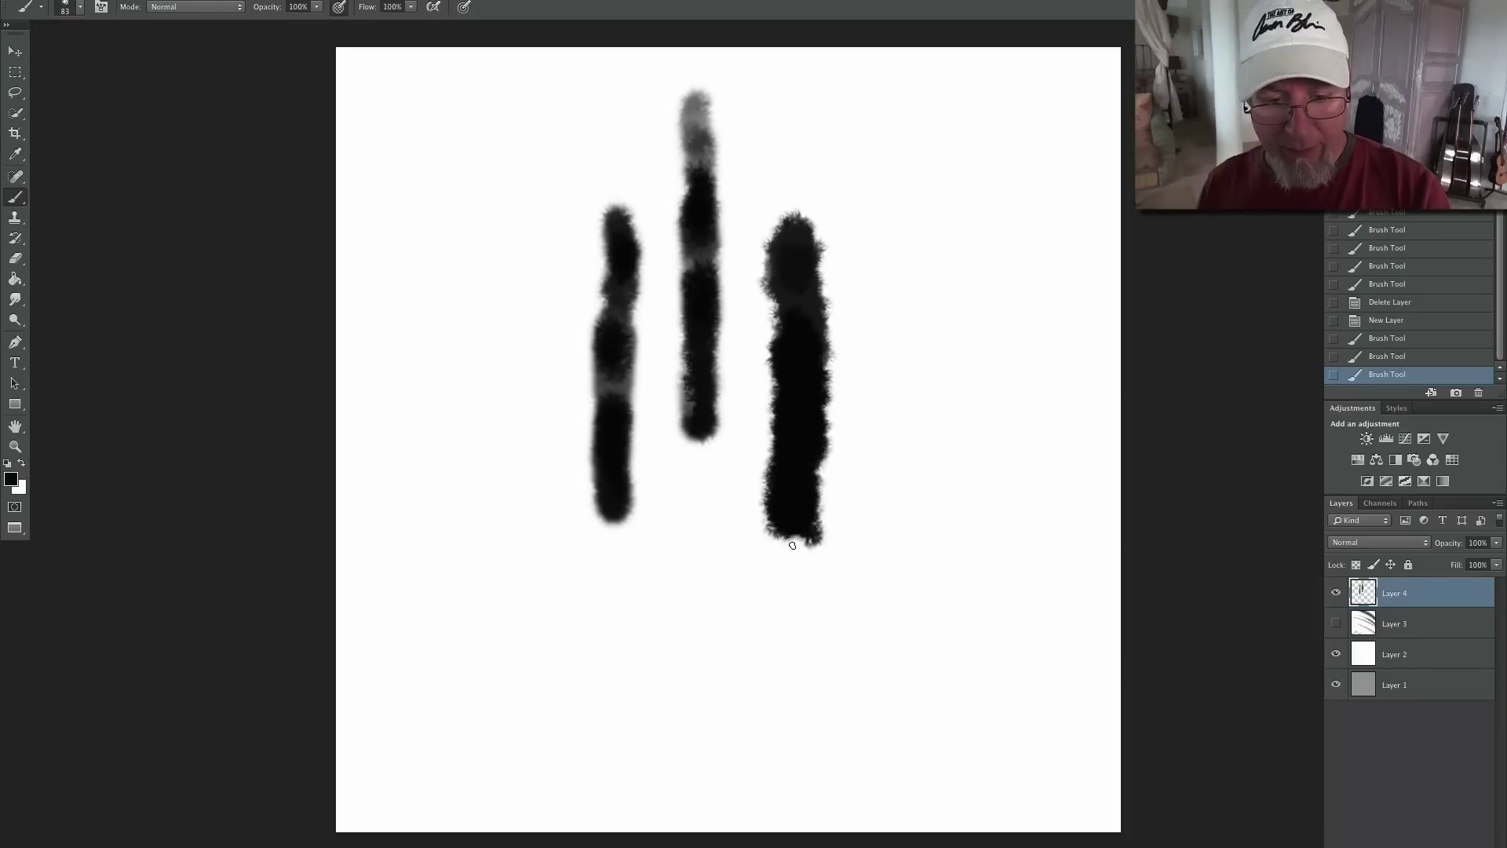
left_click_drag(822, 335, 820, 141)
mouse_move(835, 255)
left_mouse_down()
mouse_move(844, 455)
mouse_move(879, 259)
mouse_move(879, 439)
mouse_move(903, 447)
left_mouse_up()
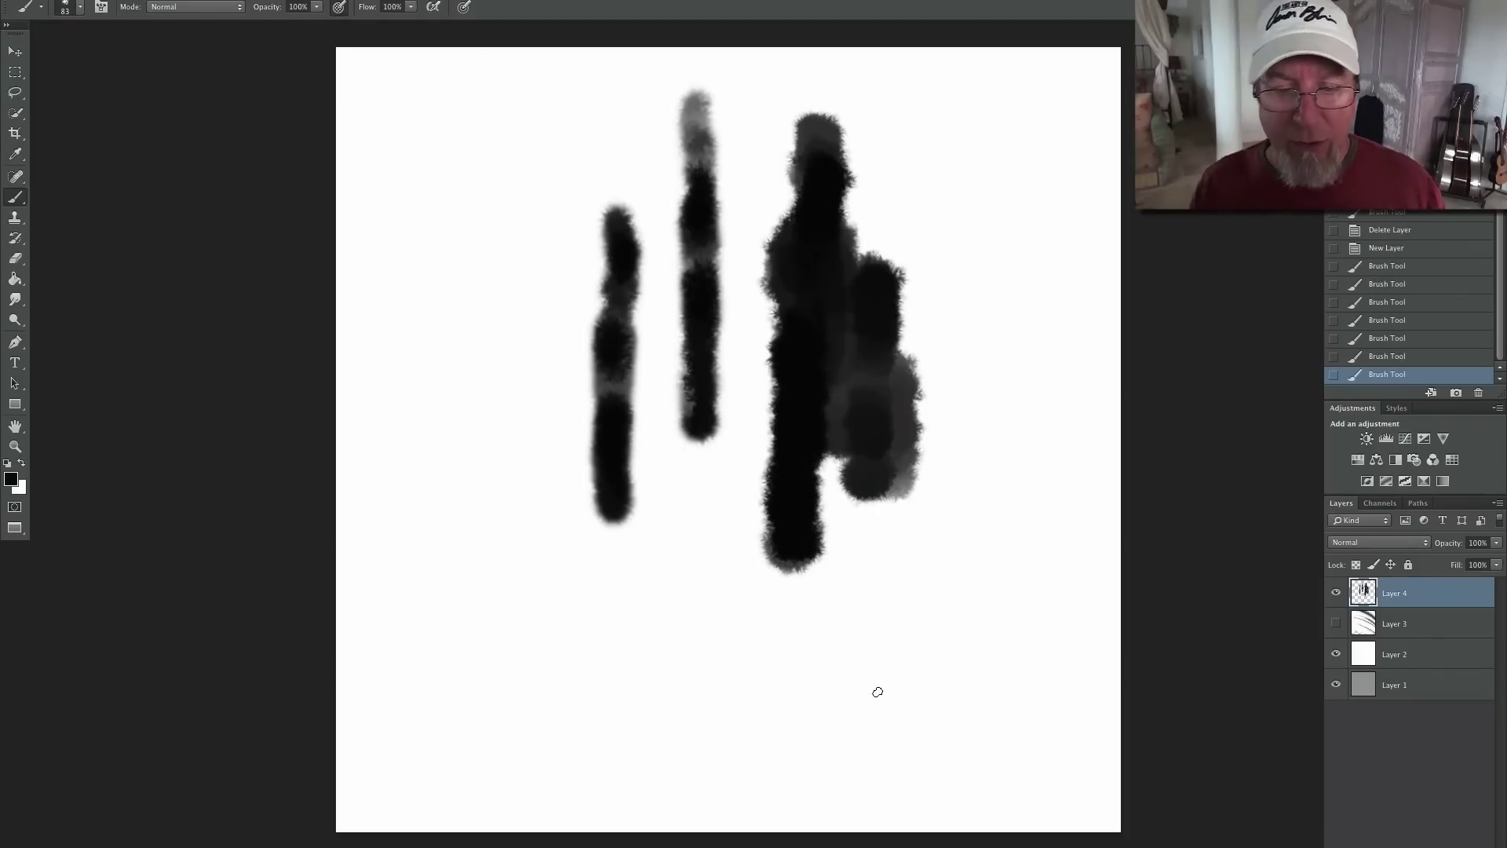
left_click_drag(537, 334, 512, 175)
left_click_drag(519, 275, 530, 414)
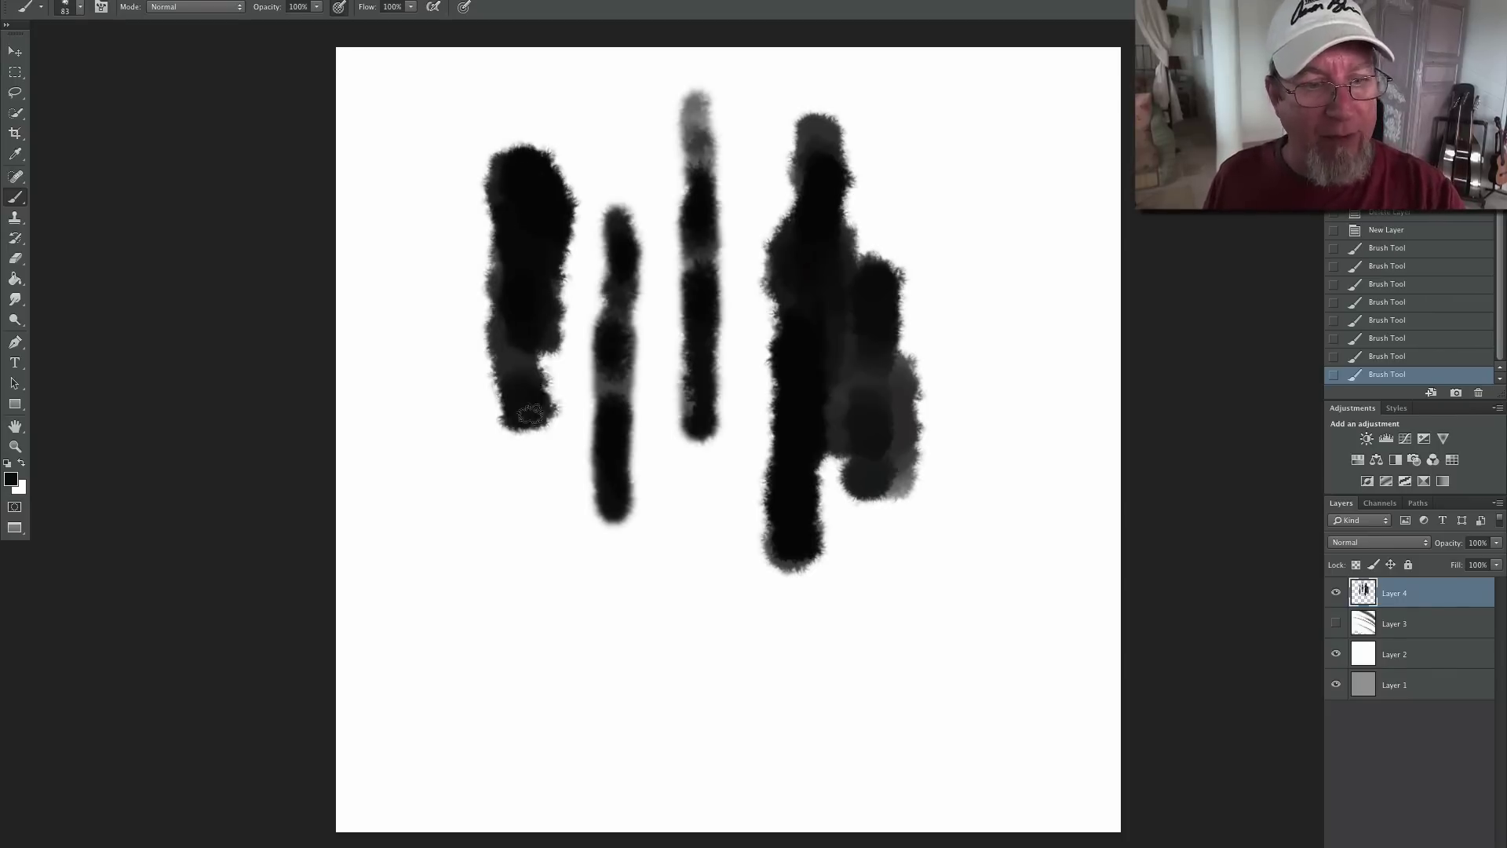
- Choose the 144 px brush tip and paint a tall column along the canvas's left side and a rounded dark mass across the lower middle
left_click(79, 7)
mouse_move(526, 518)
left_mouse_down()
mouse_move(533, 691)
mouse_move(459, 549)
mouse_move(441, 337)
left_mouse_up()
mouse_move(437, 252)
left_mouse_down()
mouse_move(435, 157)
mouse_move(442, 442)
left_mouse_up()
mouse_move(720, 594)
left_mouse_down()
mouse_move(712, 571)
mouse_move(738, 632)
mouse_move(667, 628)
mouse_move(699, 666)
mouse_move(743, 676)
mouse_move(798, 626)
mouse_move(856, 613)
left_mouse_up()
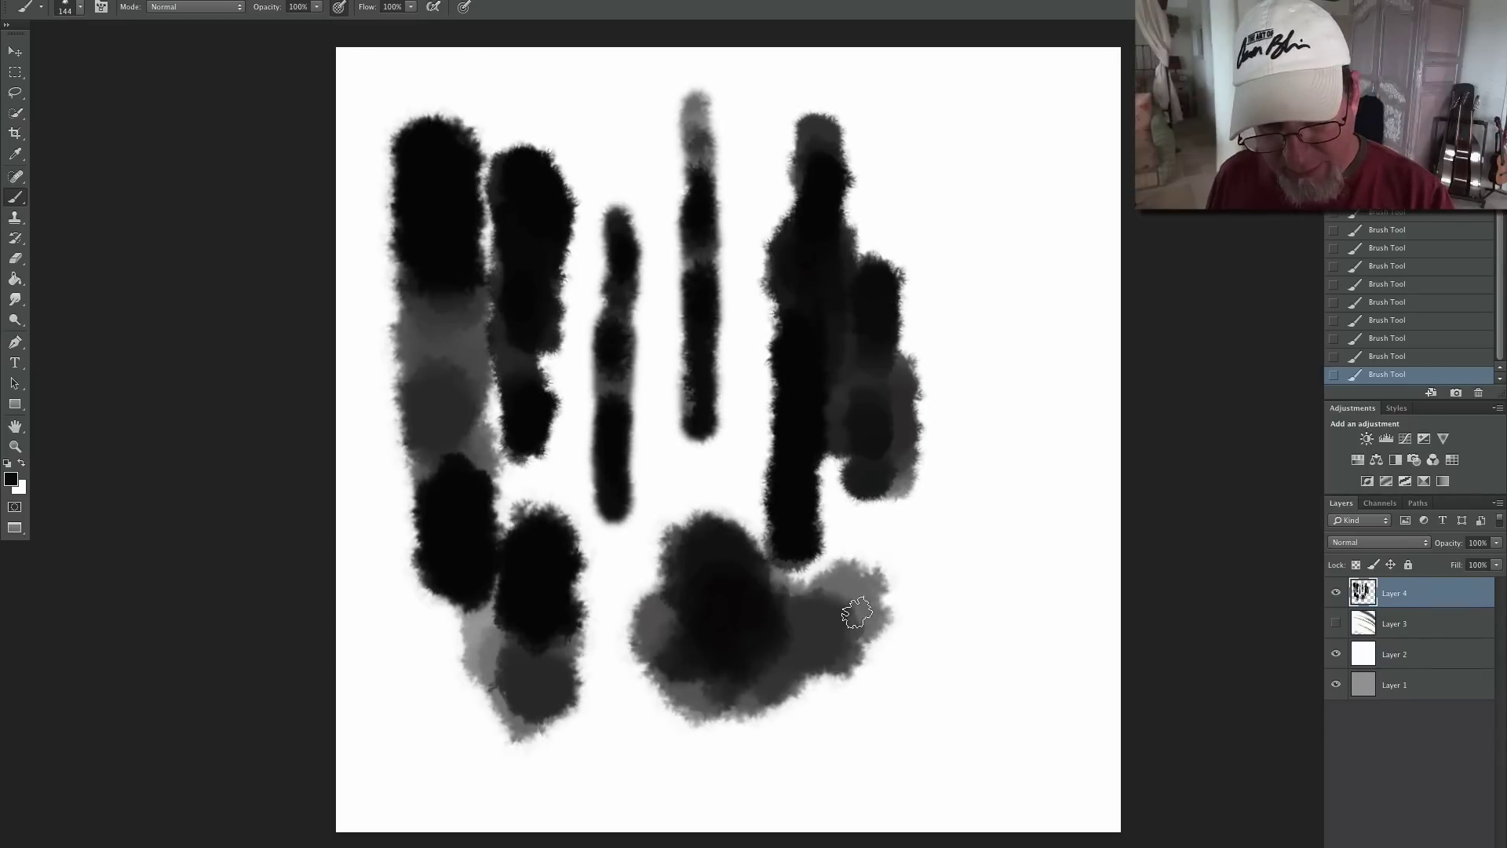
mouse_move(888, 665)
left_mouse_down()
mouse_move(858, 615)
mouse_move(868, 669)
mouse_move(814, 709)
left_mouse_up()
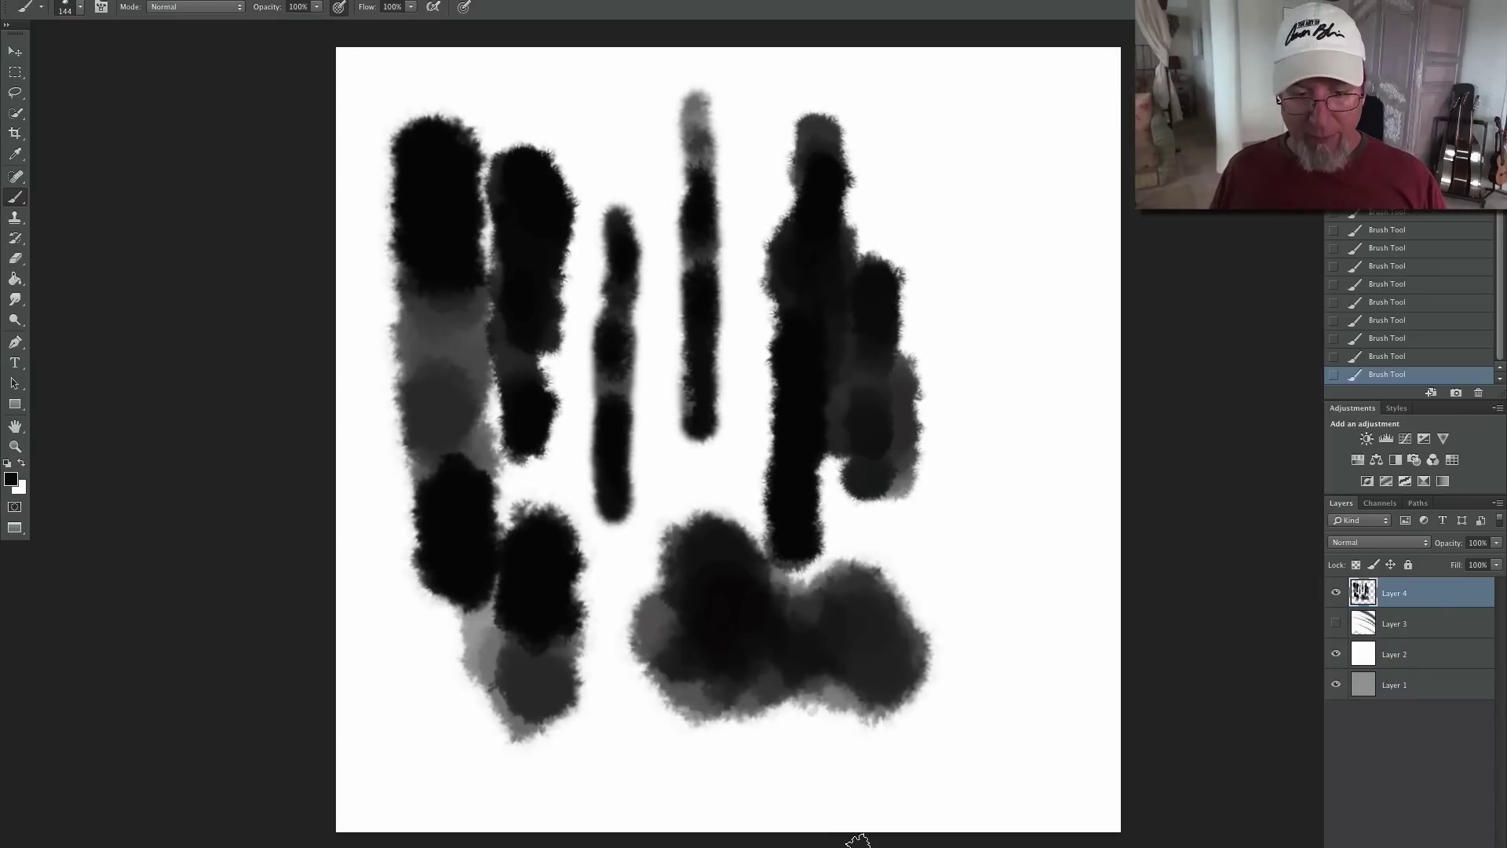
left_click_drag(854, 597, 914, 552)
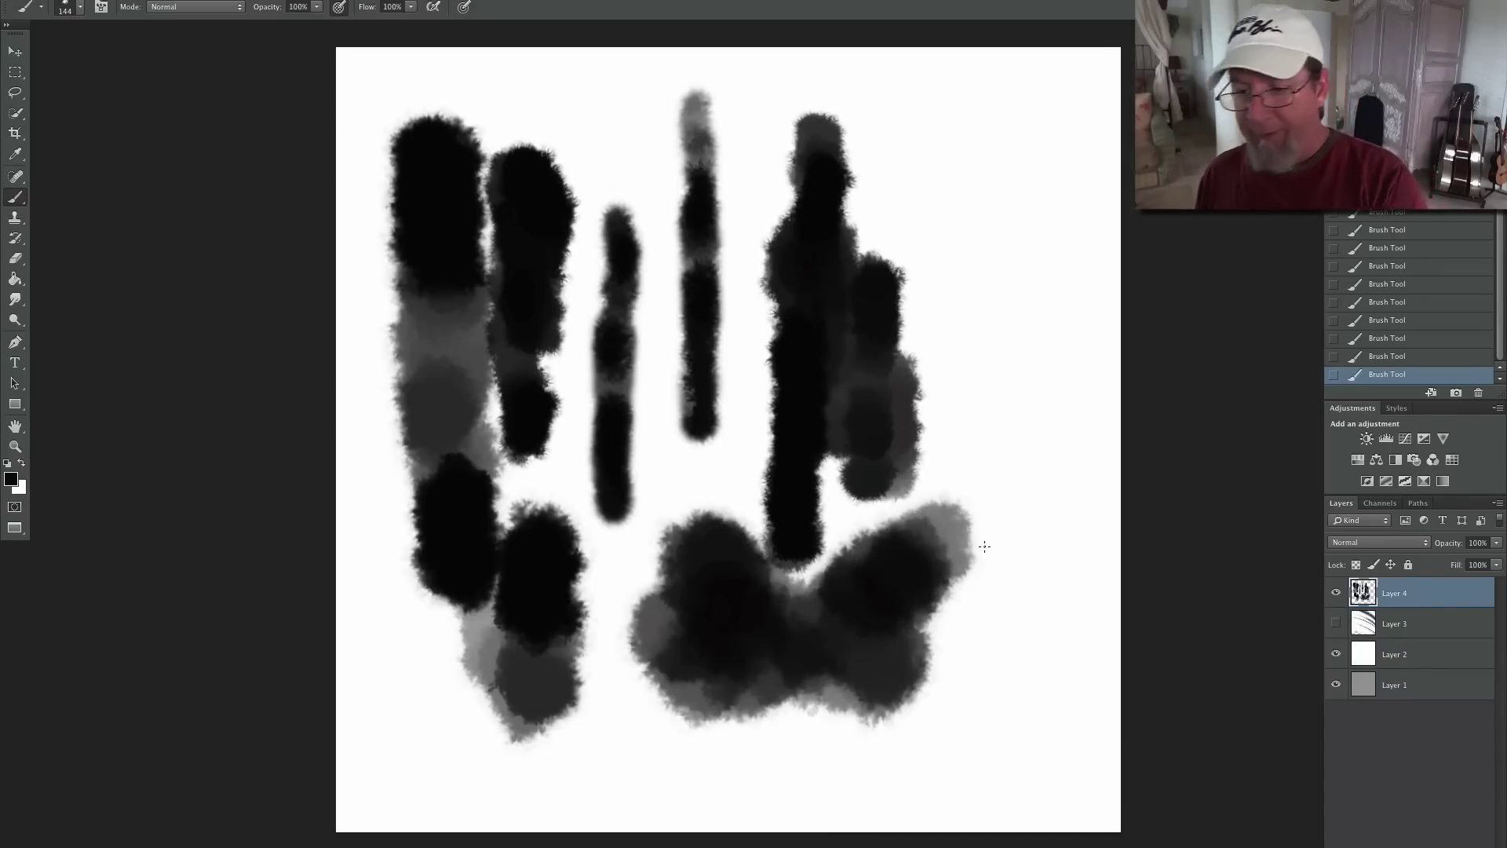
- Replace the painted layer with an empty one and paint short strokes fanning out from one point with the 80 px brush tip
left_click_drag(1412, 593, 1479, 846)
left_click(1458, 847)
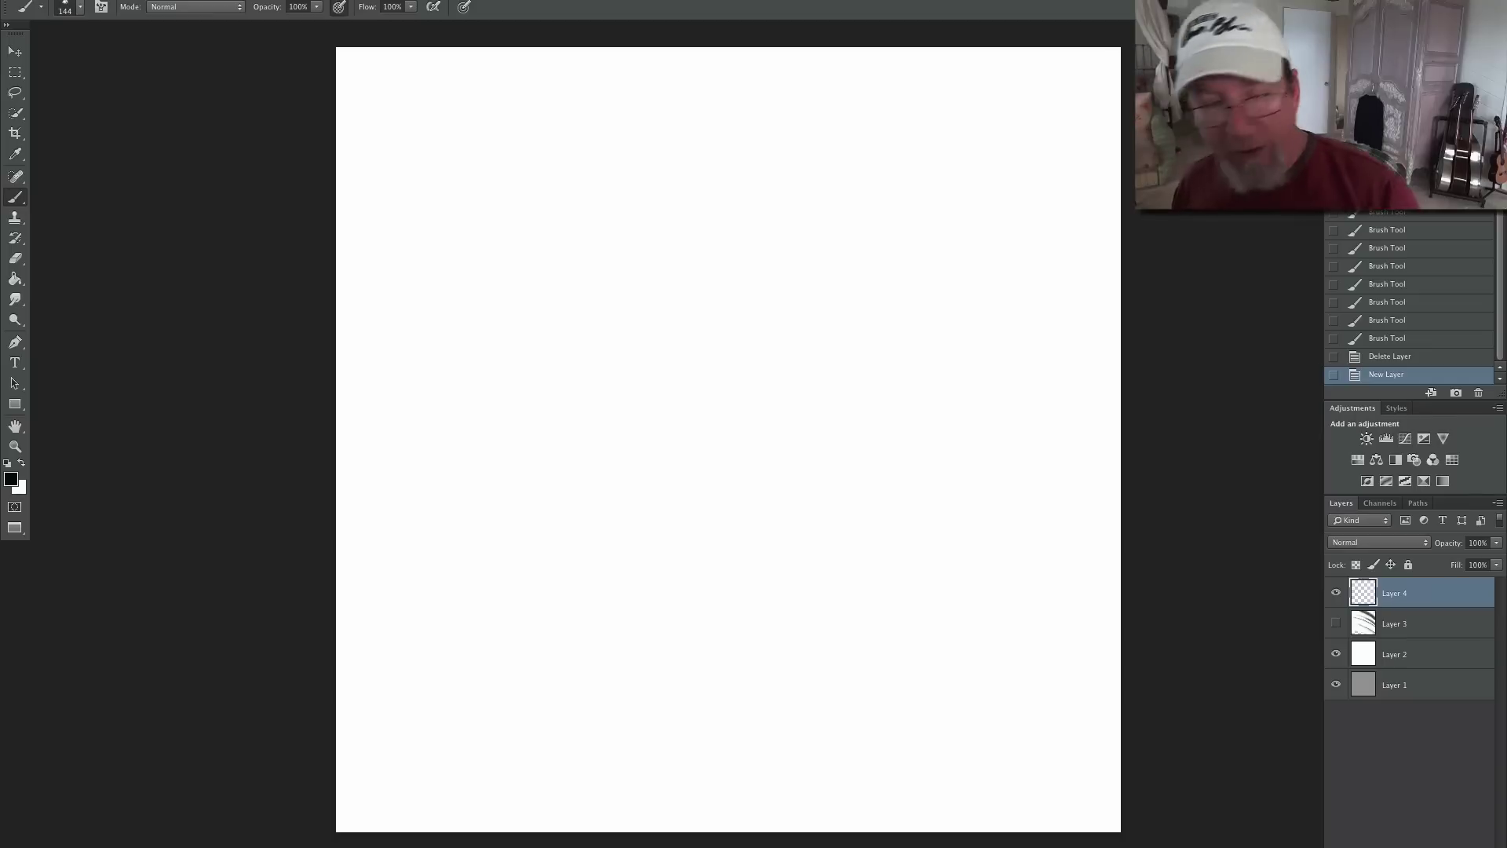
left_click(81, 8)
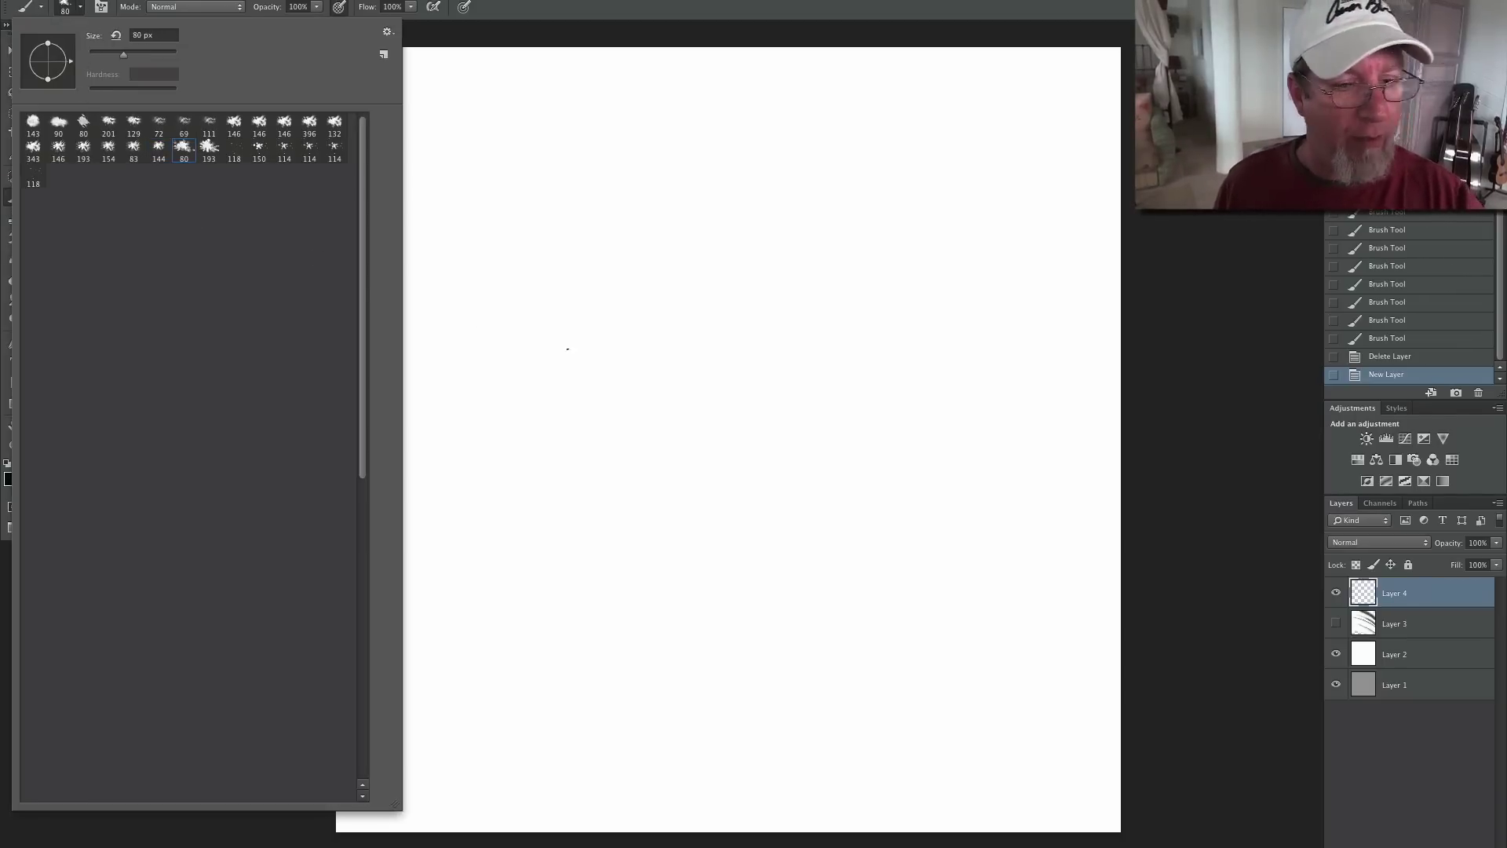
left_click(675, 243)
left_click_drag(678, 246, 697, 346)
left_click_drag(642, 210, 740, 316)
left_click_drag(630, 204, 742, 263)
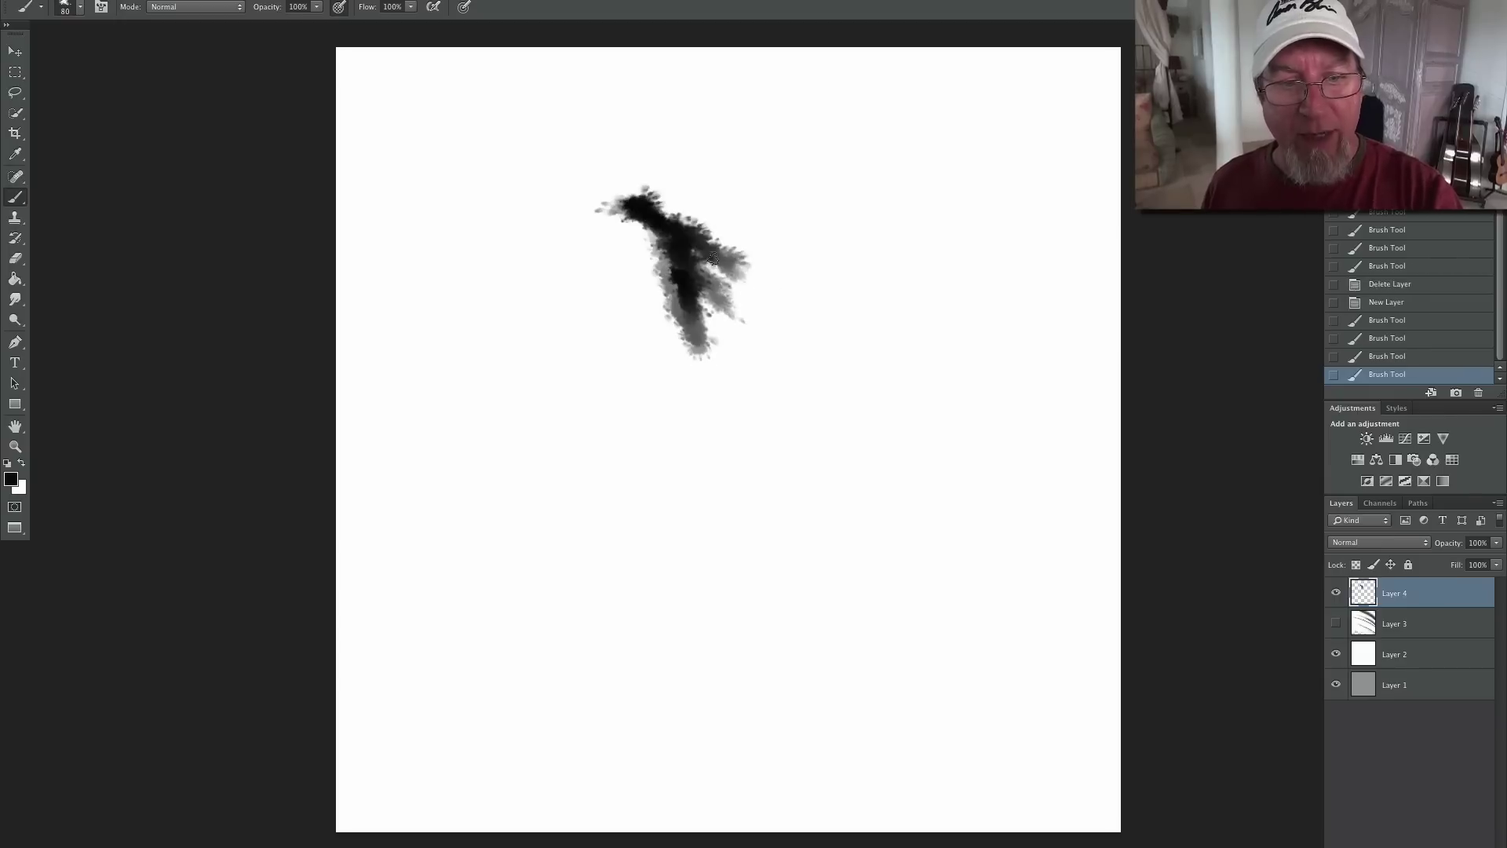
- Paint a thick diagonal stroke with curved branches in the upper middle and two crossing strokes on its left with the 80 px brush tip
left_click_drag(565, 157, 750, 284)
mouse_move(634, 206)
left_mouse_down()
mouse_move(833, 372)
mouse_move(795, 271)
mouse_move(804, 252)
mouse_move(863, 344)
left_mouse_up()
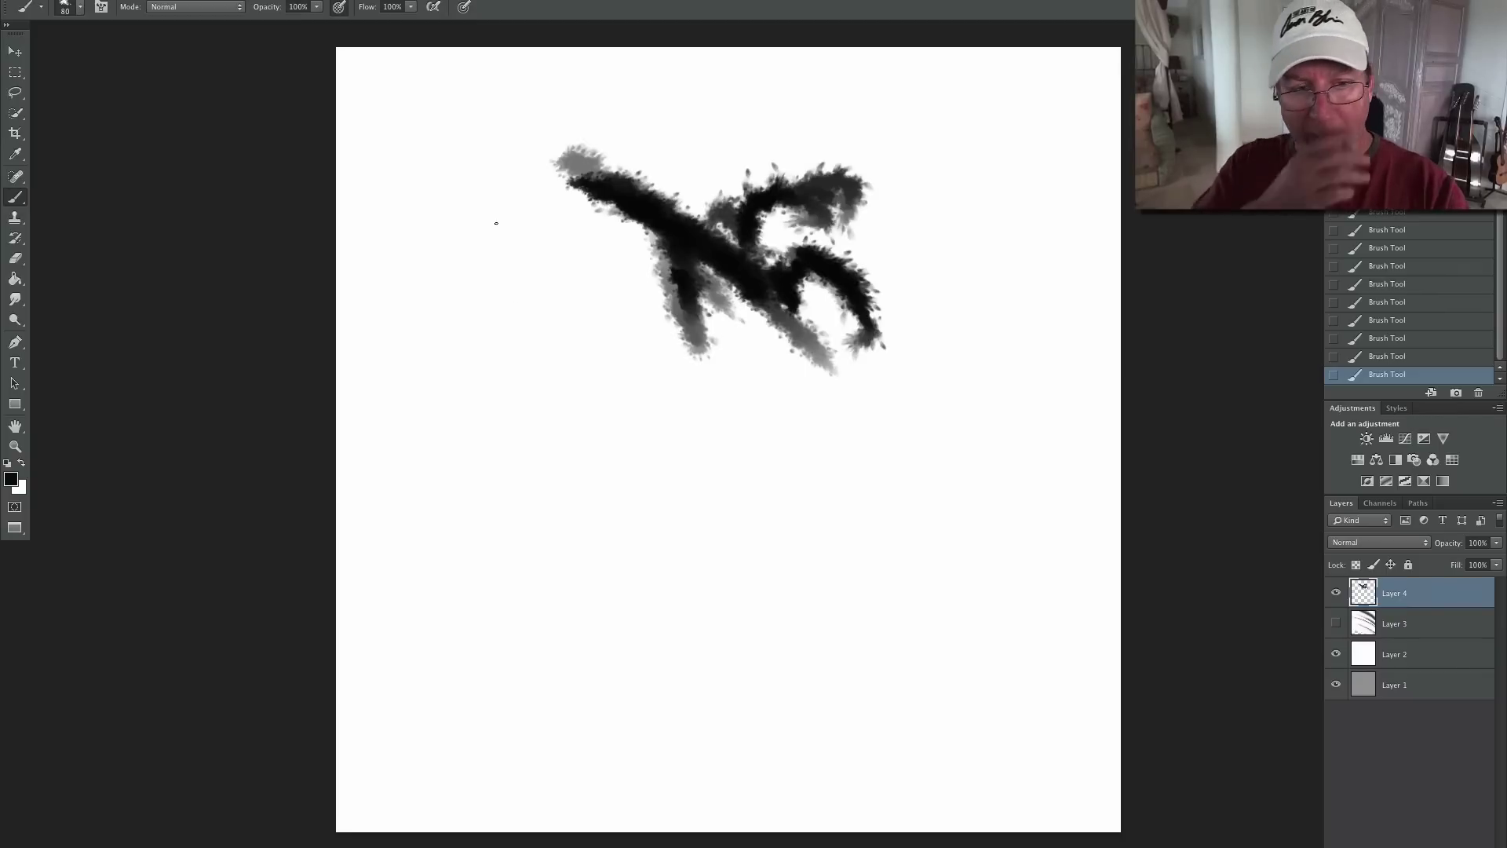
left_click_drag(444, 213, 590, 407)
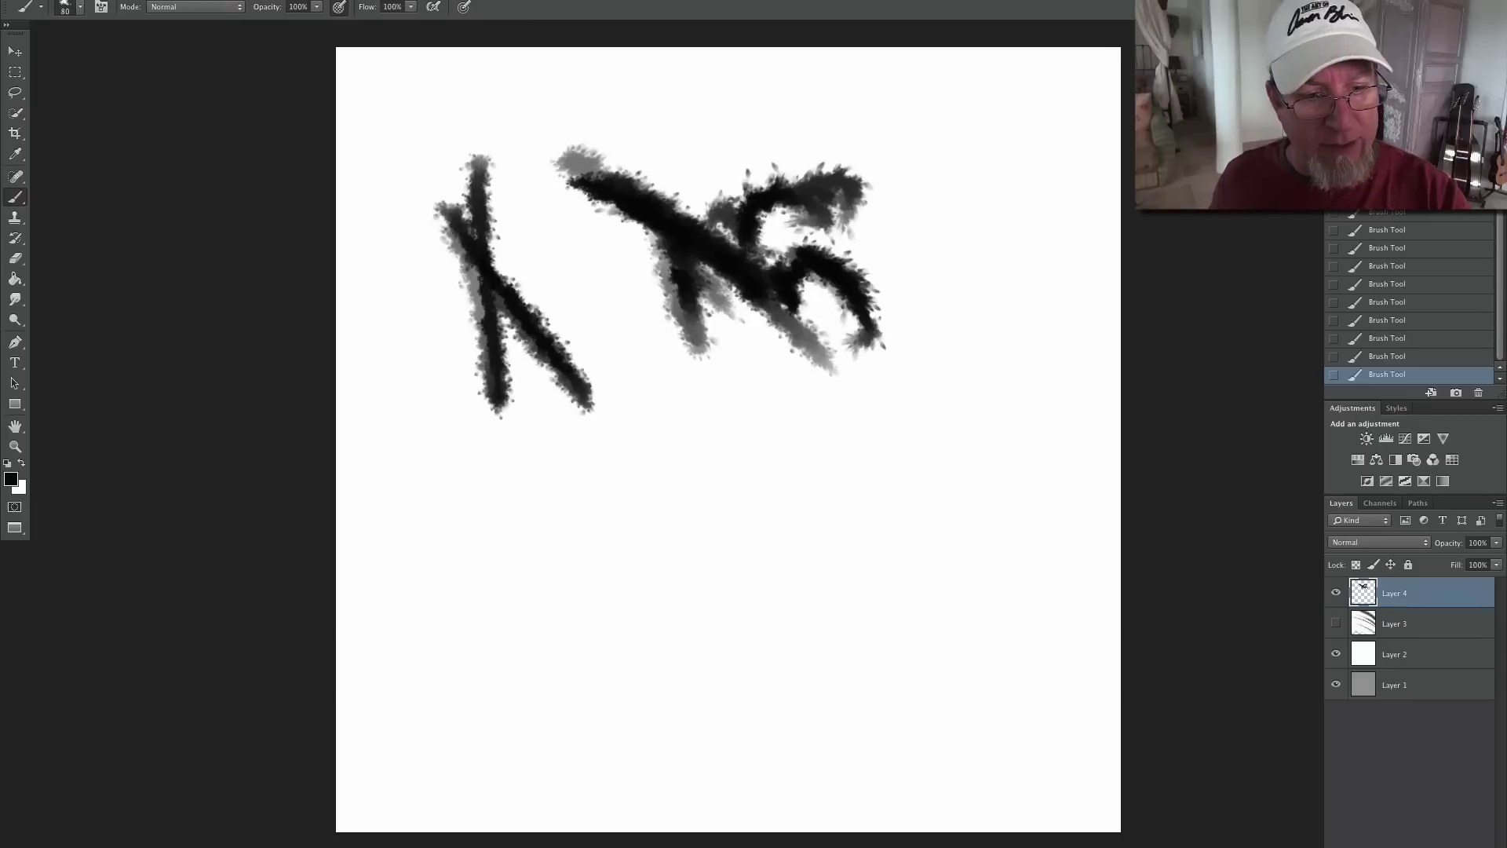
- Enlarge the brush to 114 px and paint a long dark diagonal stroke and grey curved strokes fanning out toward the canvas's right side
left_click(80, 7)
left_click_drag(571, 256, 750, 474)
left_click_drag(589, 286, 732, 458)
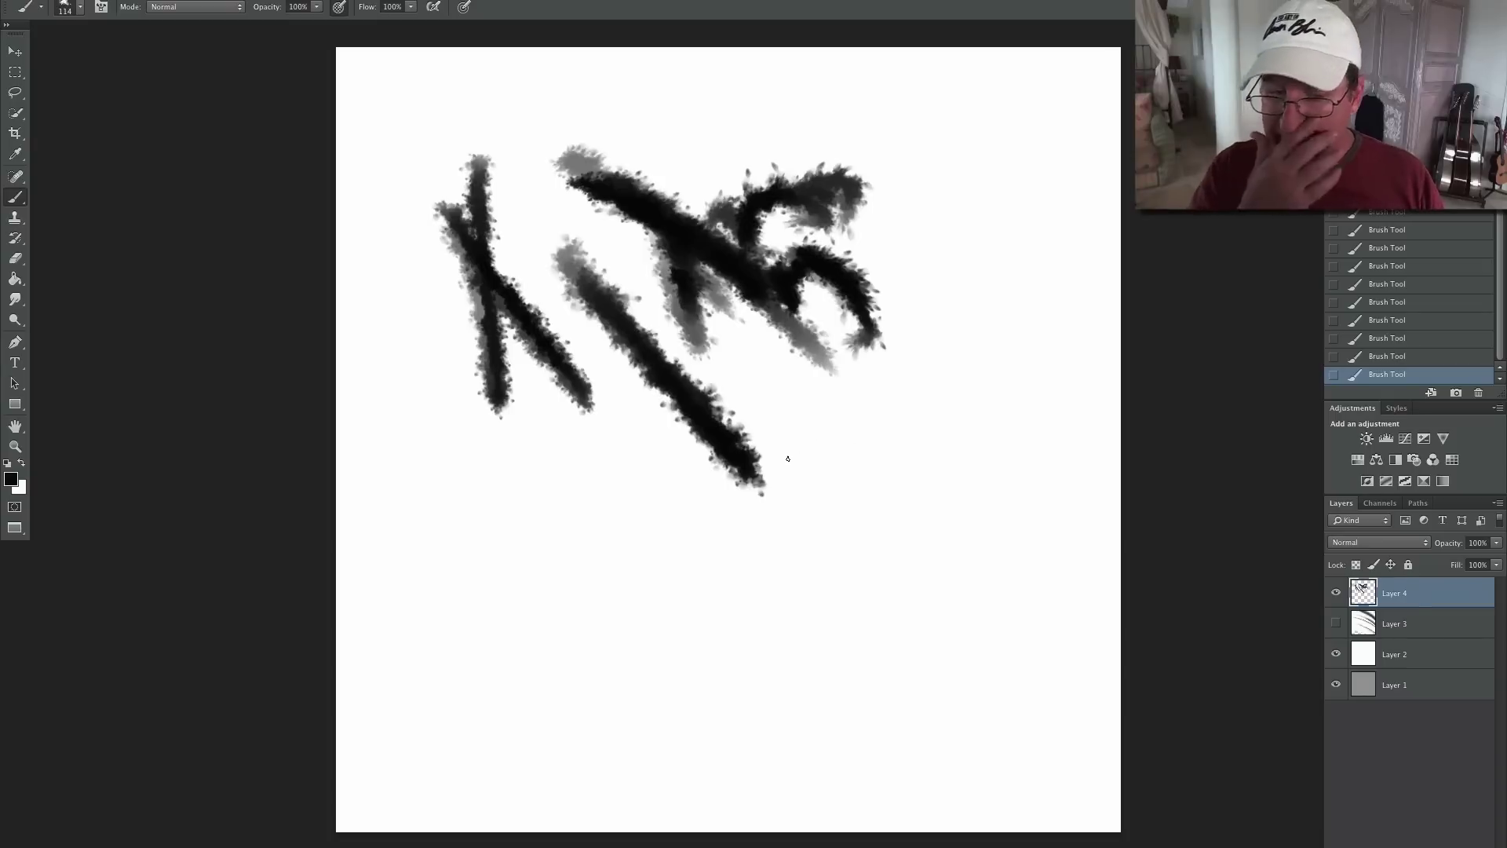
mouse_move(772, 376)
left_mouse_down()
mouse_move(841, 426)
mouse_move(901, 632)
left_mouse_up()
left_click_drag(818, 424, 872, 508)
mouse_move(863, 377)
left_mouse_down()
mouse_move(965, 431)
mouse_move(1007, 480)
left_mouse_up()
left_click_drag(891, 333, 1016, 346)
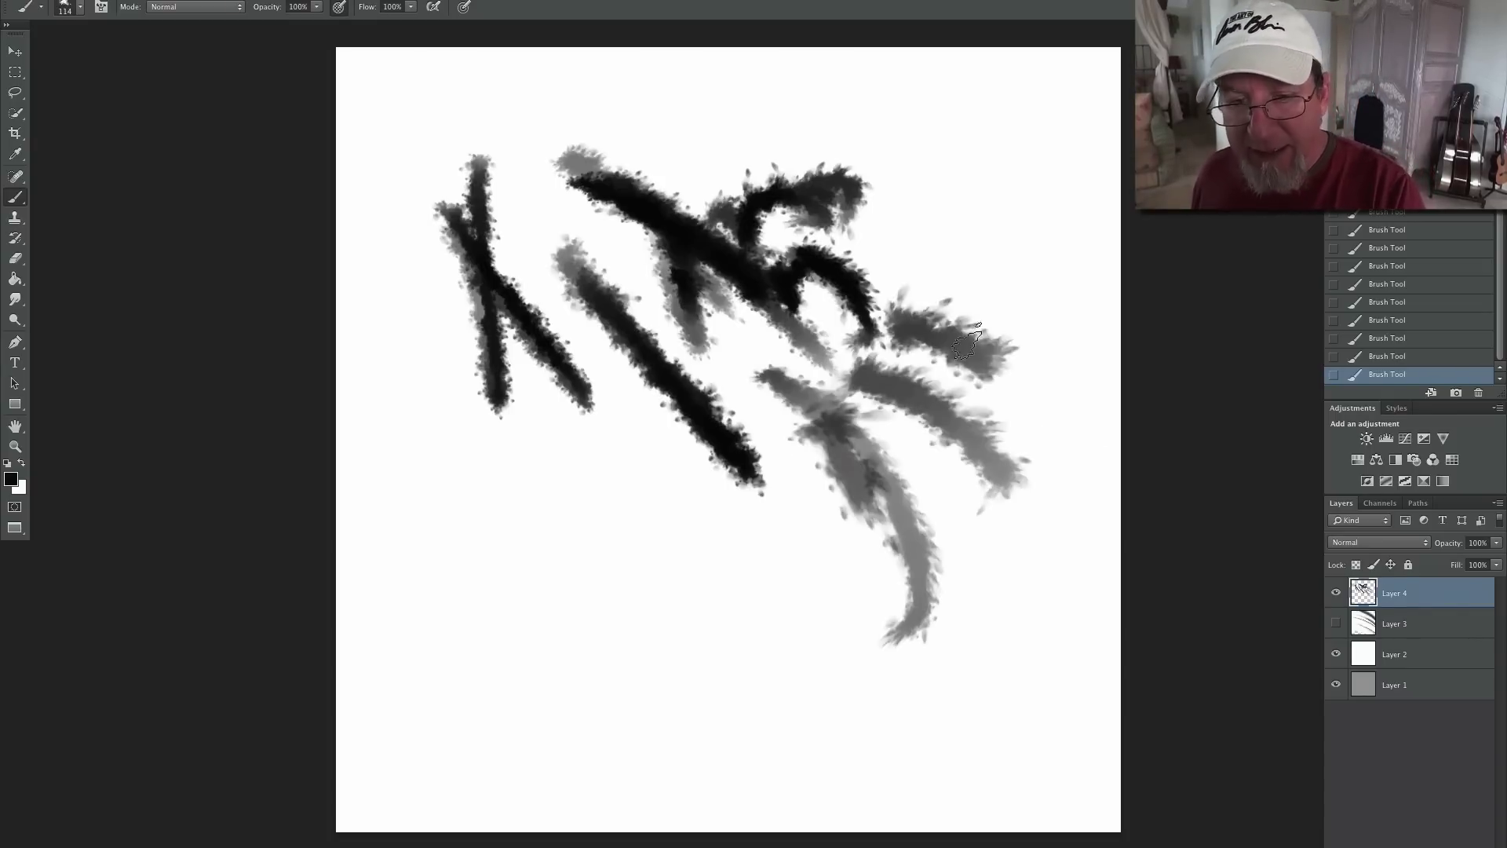
left_click_drag(883, 278, 1087, 287)
- Paint three short dark vertical strokes below the long diagonal and three curved strokes on its lower left
left_click_drag(667, 467, 695, 651)
left_click_drag(742, 479, 785, 647)
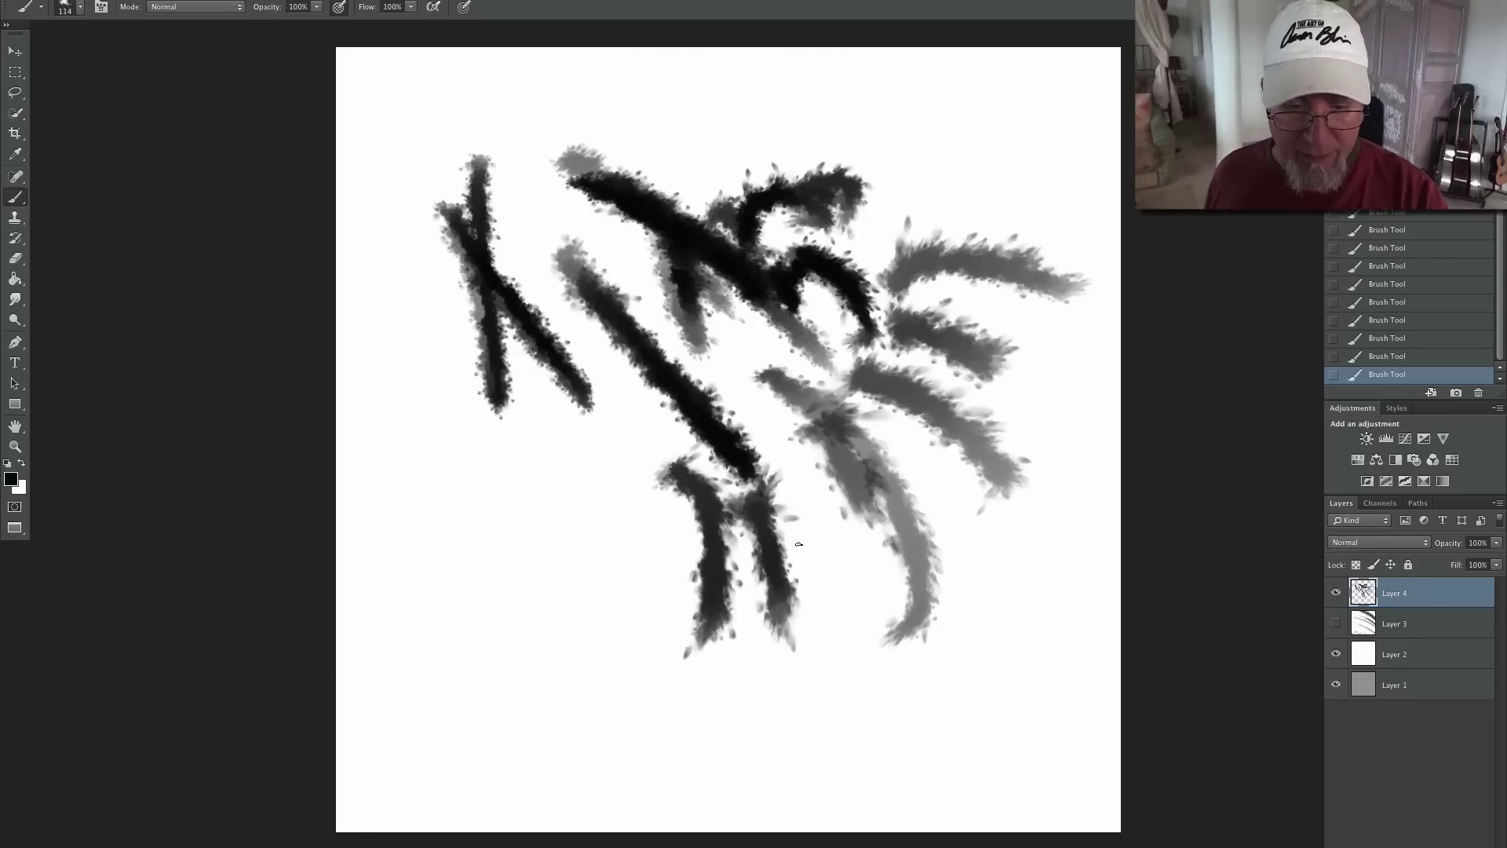
left_click_drag(788, 491, 839, 647)
left_click_drag(506, 495, 664, 581)
left_click_drag(463, 431, 671, 514)
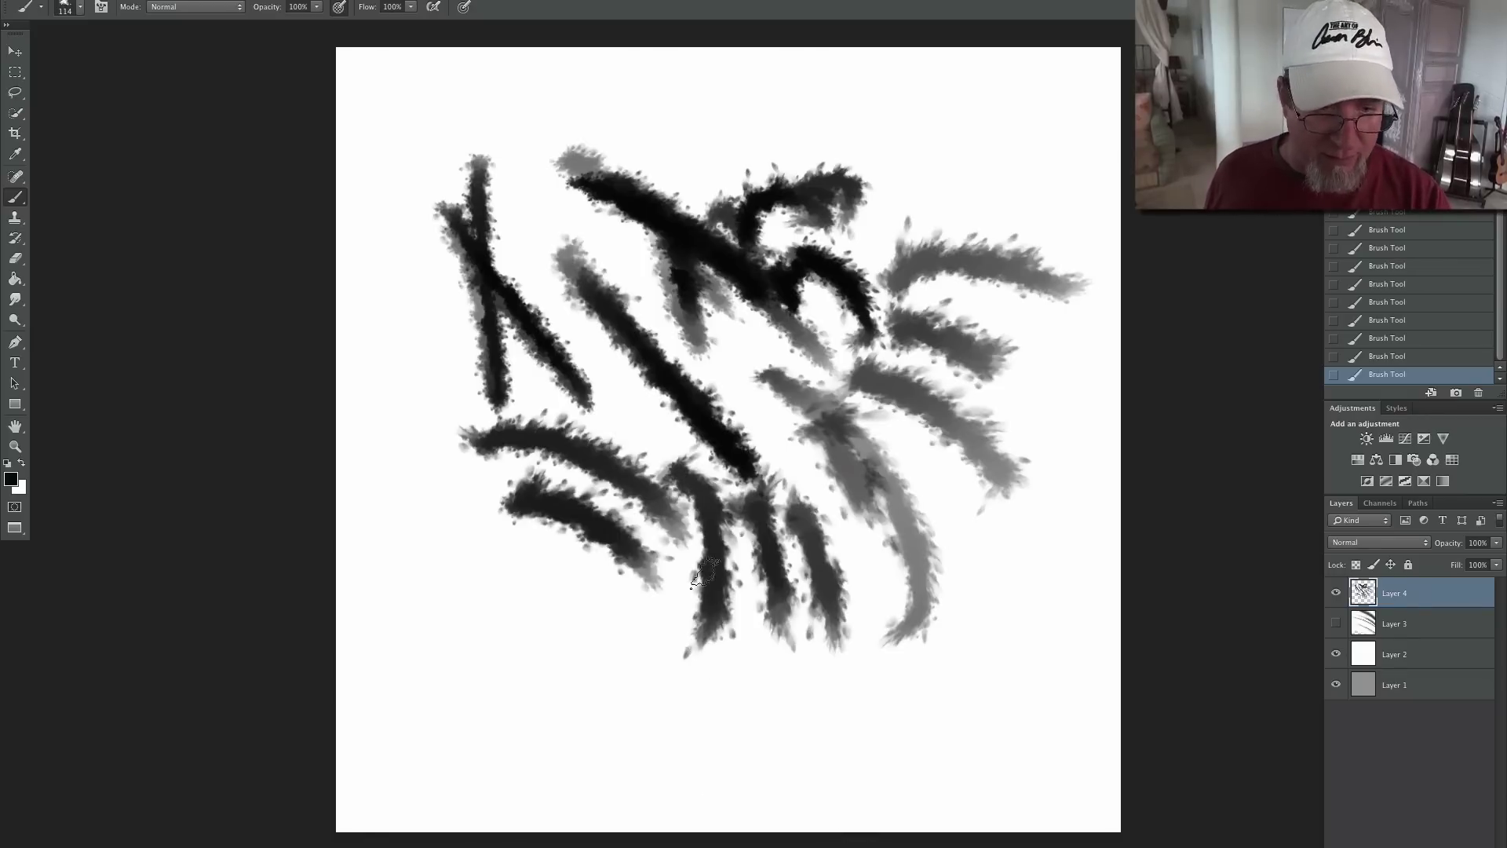
left_click_drag(522, 375, 679, 478)
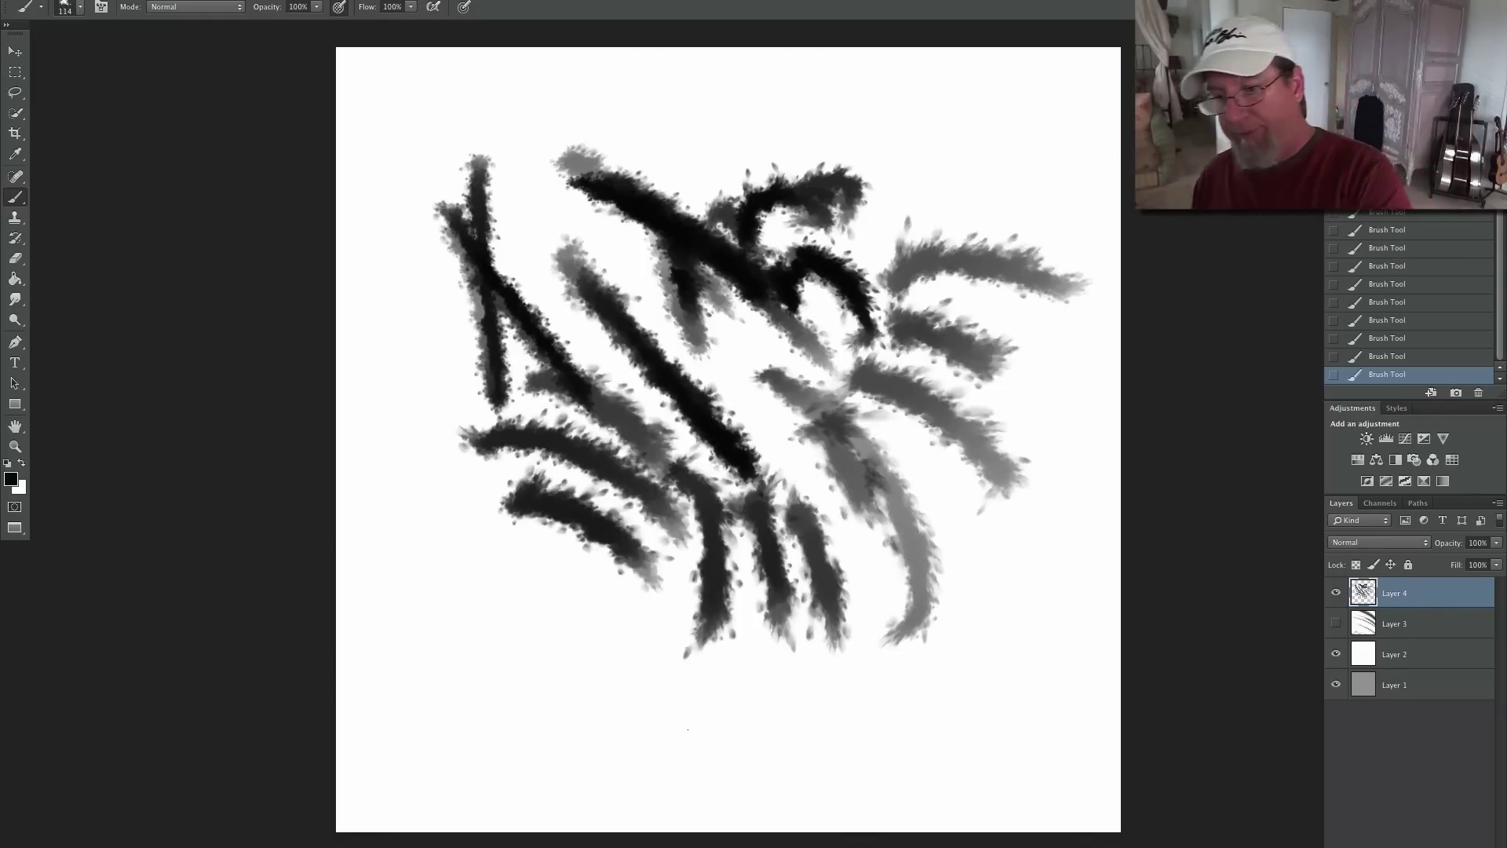
- Replace the painted layer with an empty one and paint broad, overlapping curved strokes across the upper canvas with the 193 px brush tip
mouse_move(1426, 596)
left_mouse_down()
mouse_move(1461, 846)
mouse_move(1478, 847)
left_mouse_up()
left_click(1459, 847)
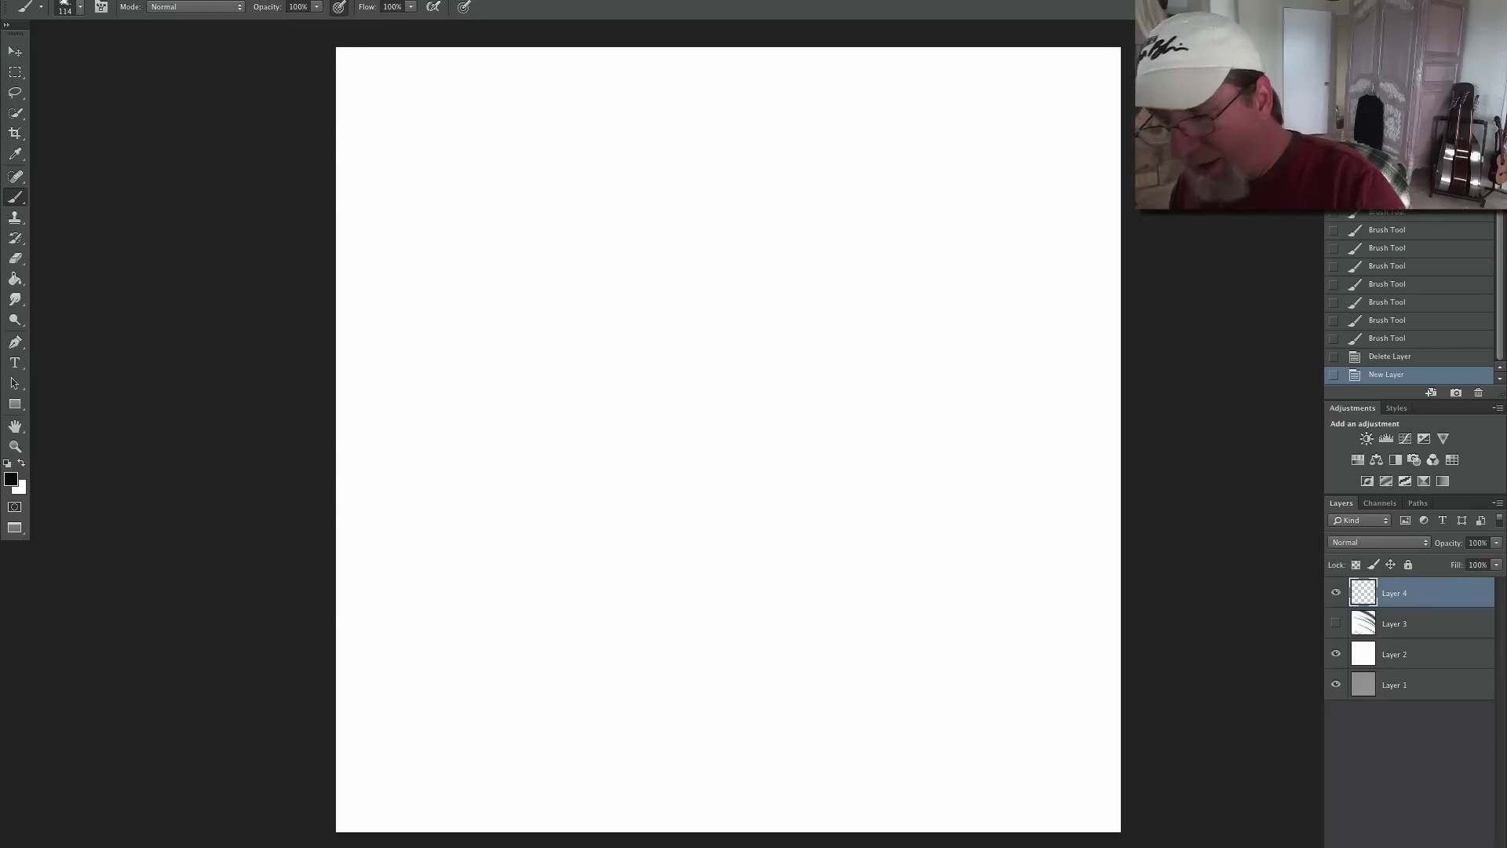
left_click(81, 8)
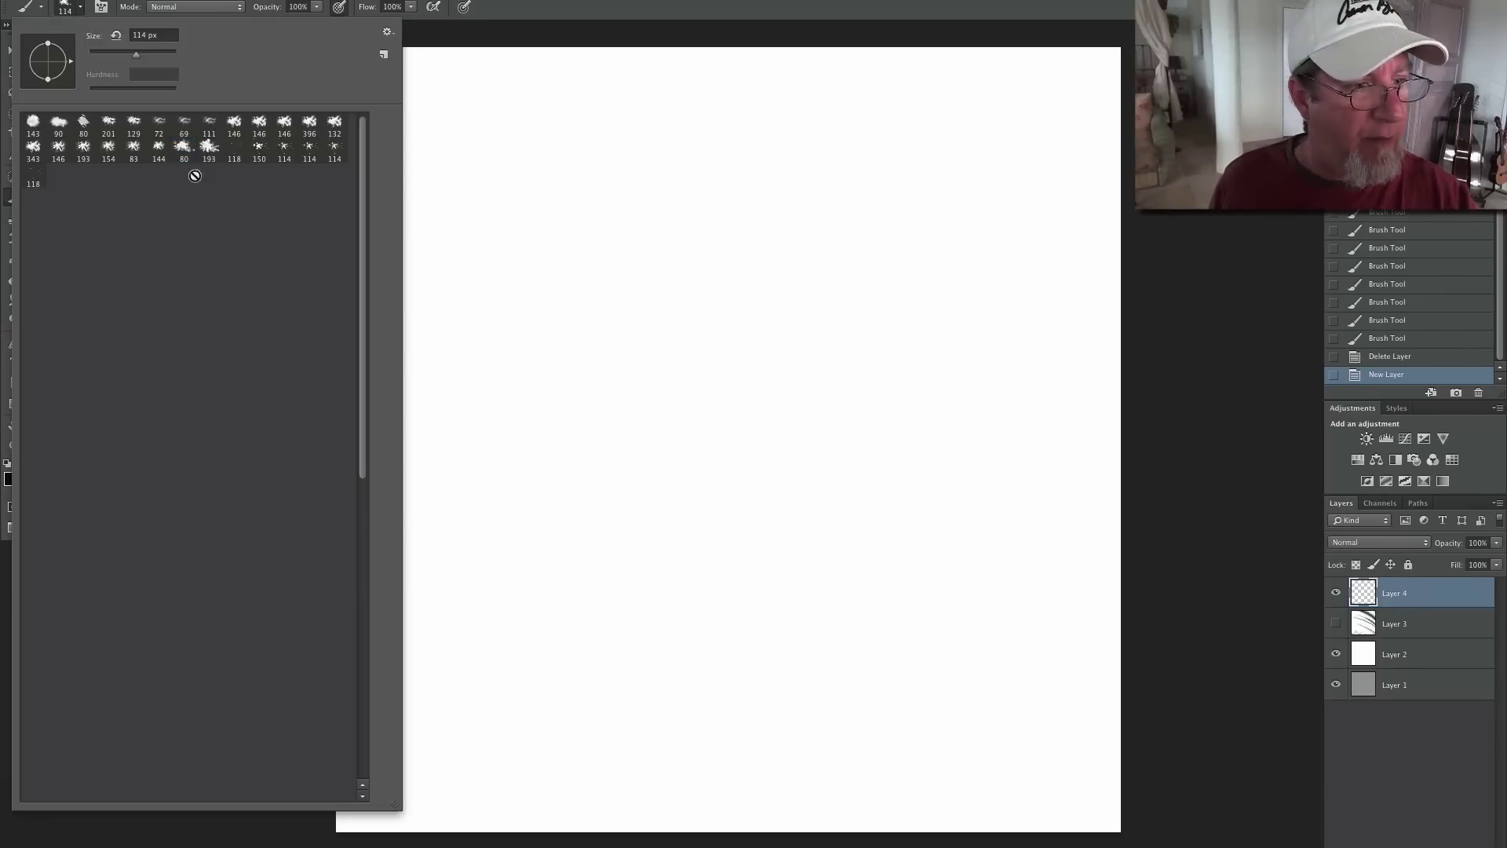
mouse_move(598, 290)
left_mouse_down()
mouse_move(578, 201)
mouse_move(585, 307)
mouse_move(622, 228)
mouse_move(718, 248)
left_mouse_up()
left_click_drag(644, 208, 930, 385)
left_click_drag(636, 141, 966, 248)
mouse_move(858, 196)
left_mouse_down()
mouse_move(914, 298)
mouse_move(977, 322)
mouse_move(992, 346)
mouse_move(949, 438)
mouse_move(847, 397)
mouse_move(413, 310)
left_mouse_up()
- Paint connected, branching dark strokes down the canvas's left side with the 193 px brush tip
key("super+plus")
key("super+plus")
key("super+plus")
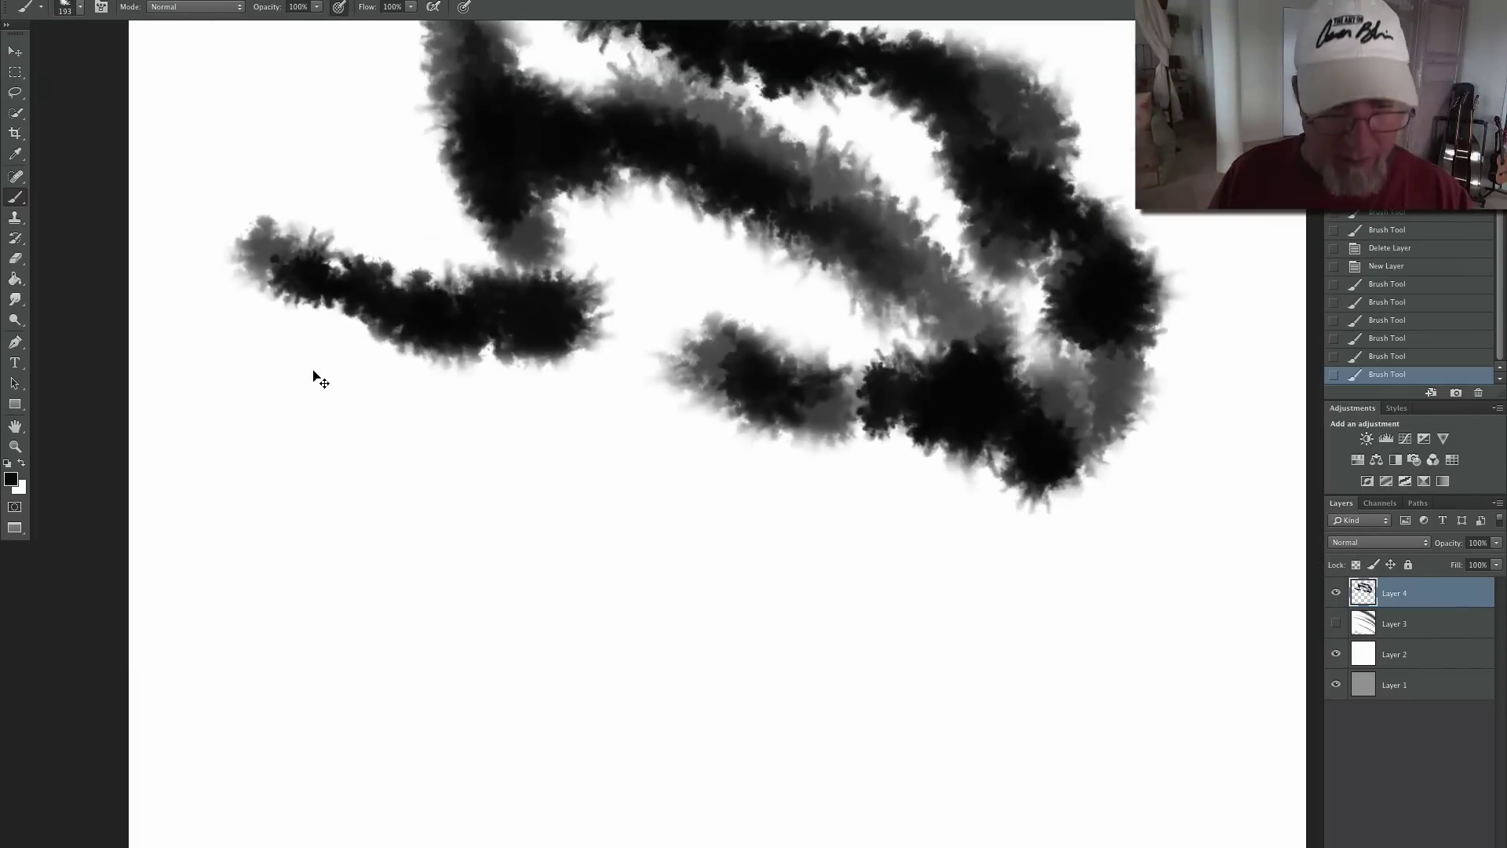
key("ctrl+minus")
key("ctrl+minus")
mouse_move(464, 416)
left_mouse_down()
mouse_move(552, 490)
mouse_move(255, 439)
mouse_move(413, 481)
mouse_move(365, 448)
mouse_move(390, 554)
left_mouse_up()
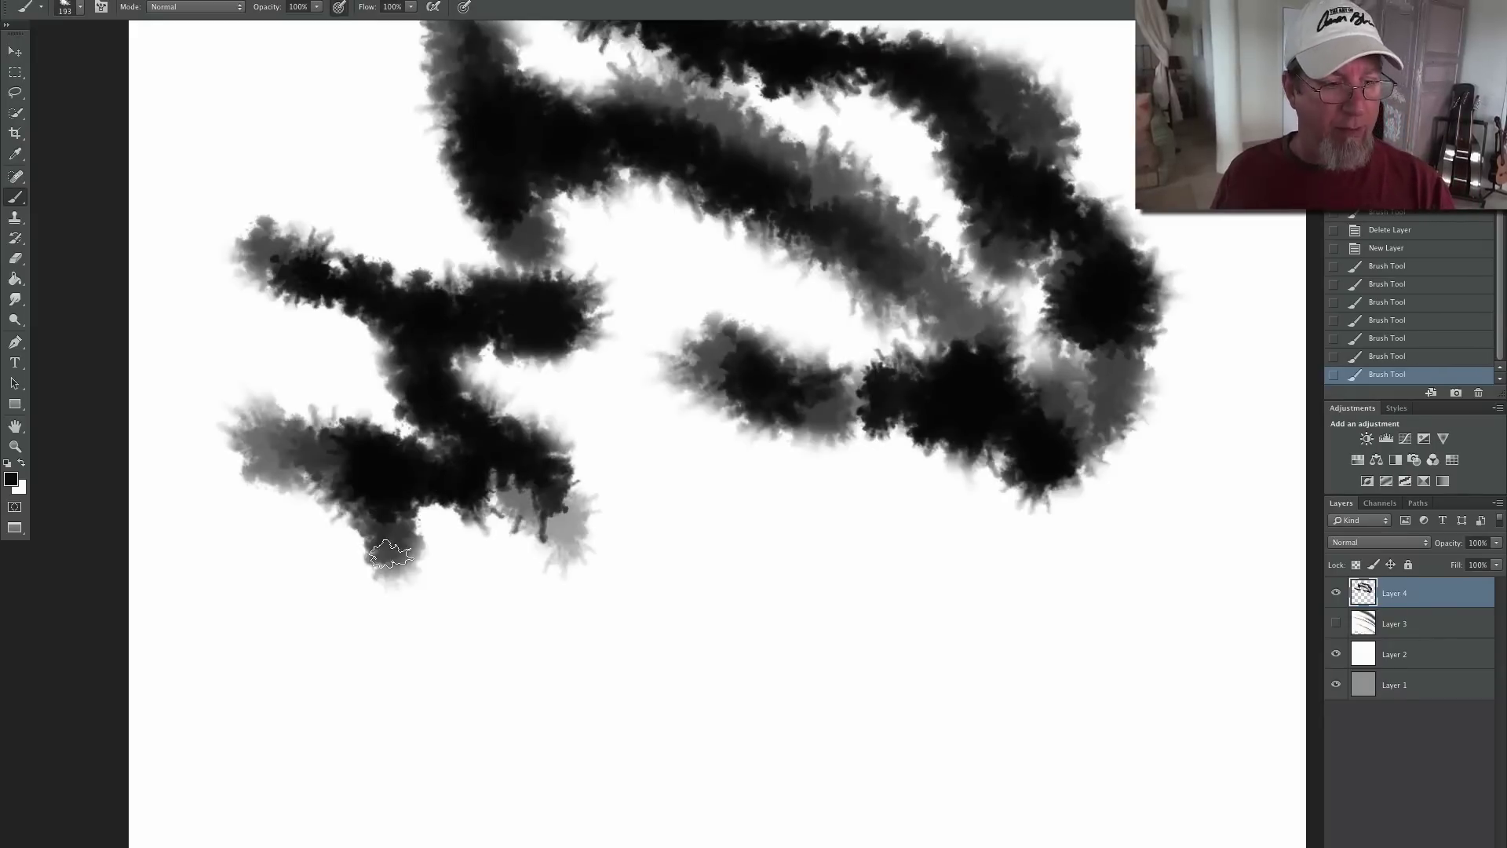
- Replace the painted layer with an empty one and paint a speckled patch and arcs across the upper canvas with the 118 px speckle tip
mouse_move(1379, 589)
left_mouse_down()
mouse_move(1436, 626)
mouse_move(1484, 842)
left_mouse_up()
left_click(1435, 845)
left_click(79, 10)
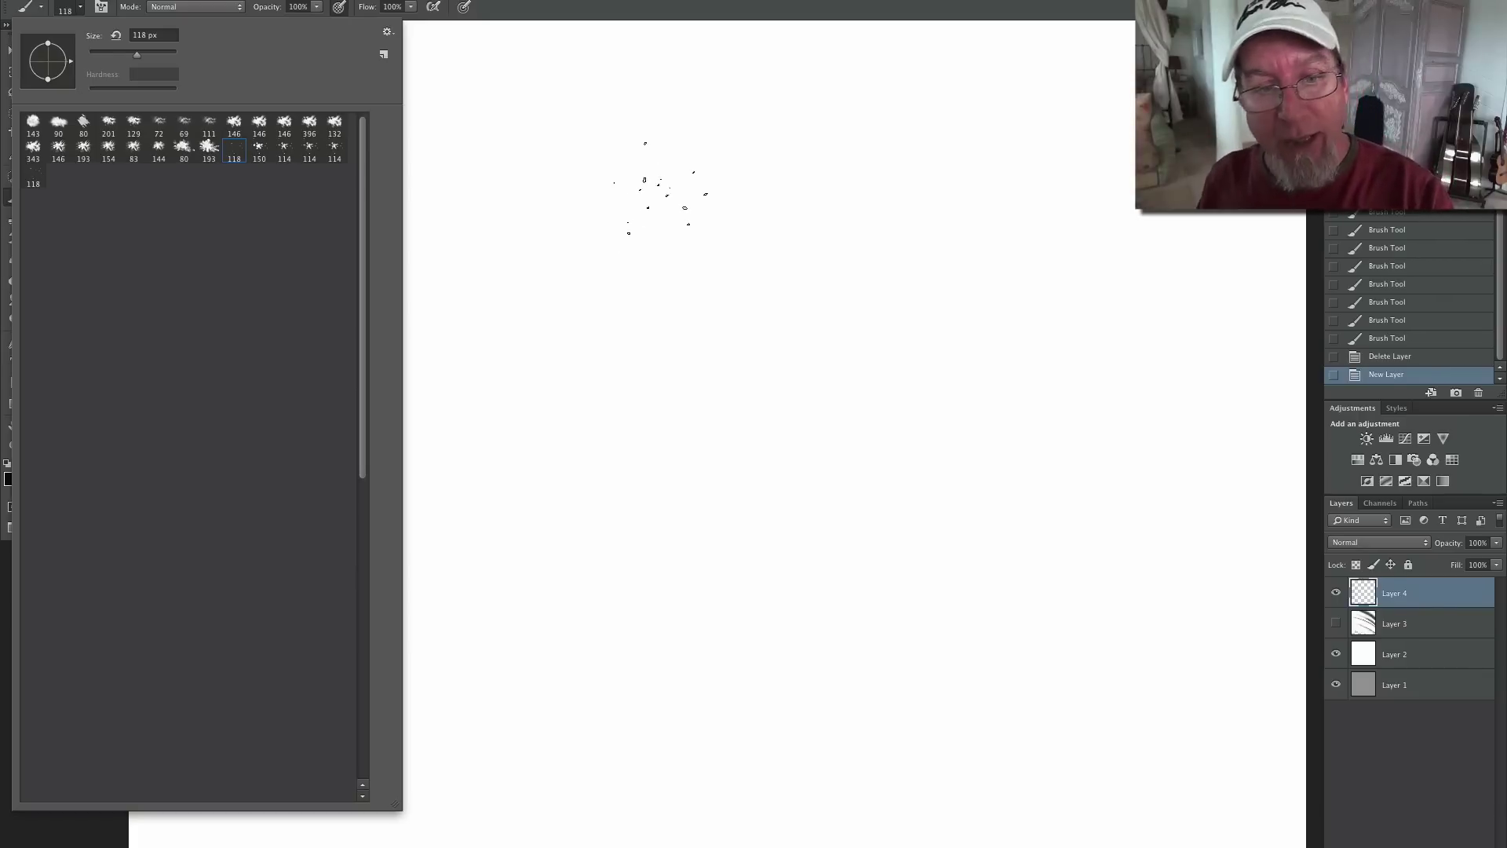
left_click(654, 188)
left_click_drag(640, 184, 887, 365)
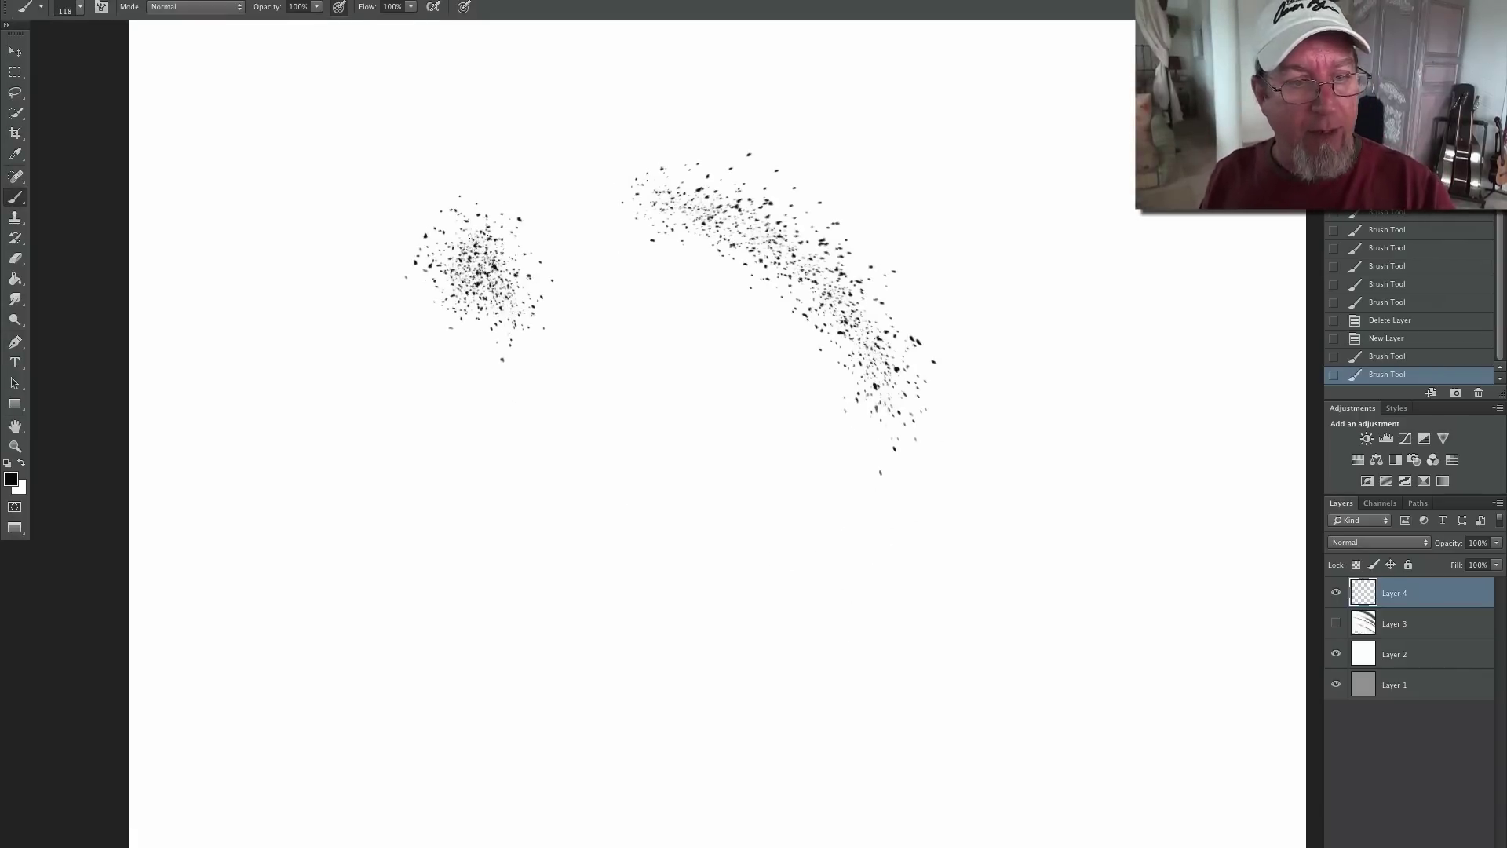
left_click_drag(434, 224, 667, 314)
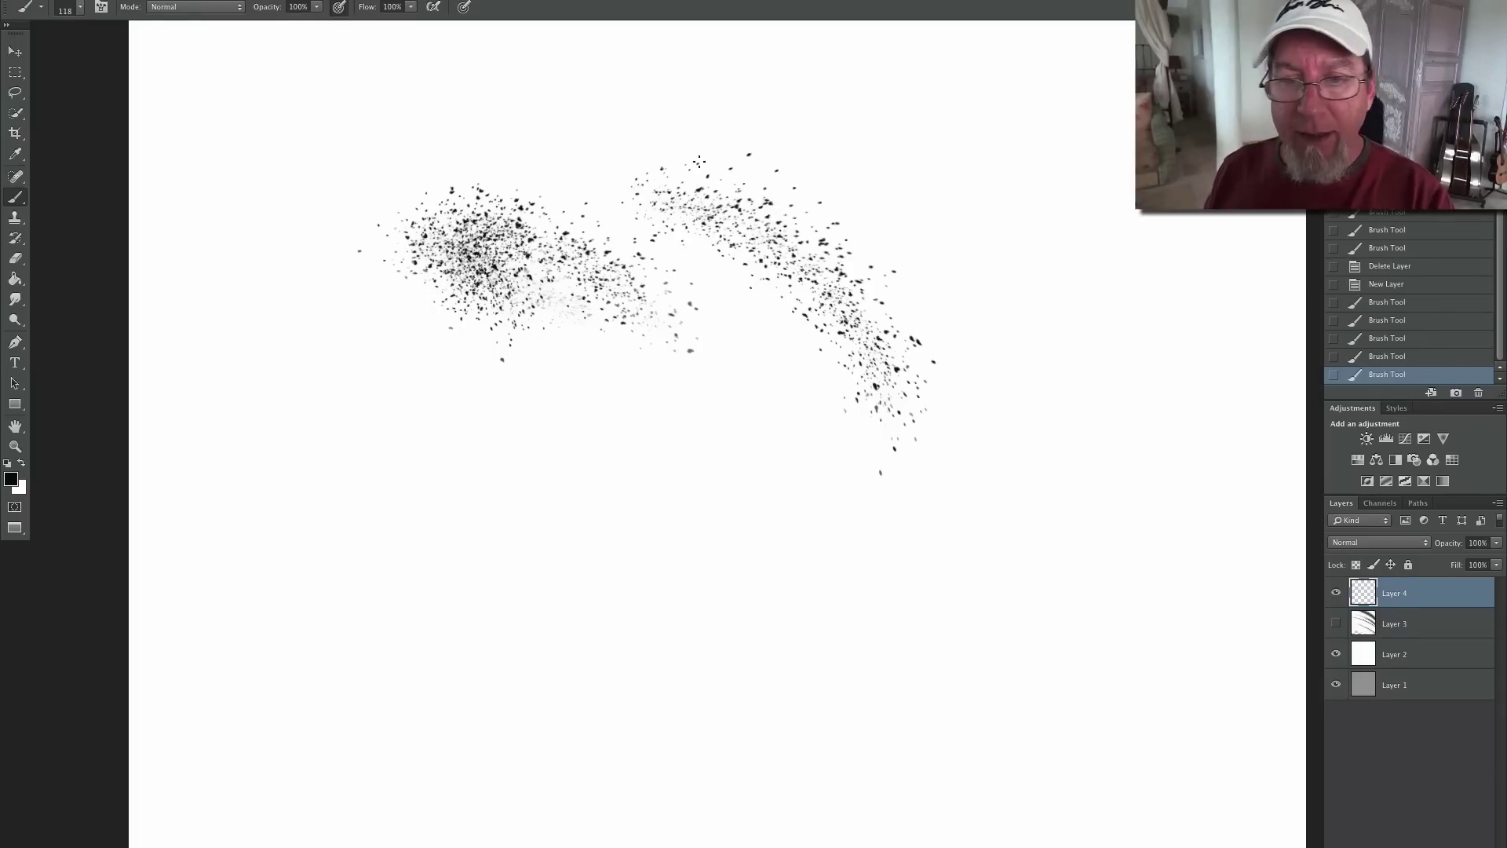
left_click_drag(812, 170, 1091, 428)
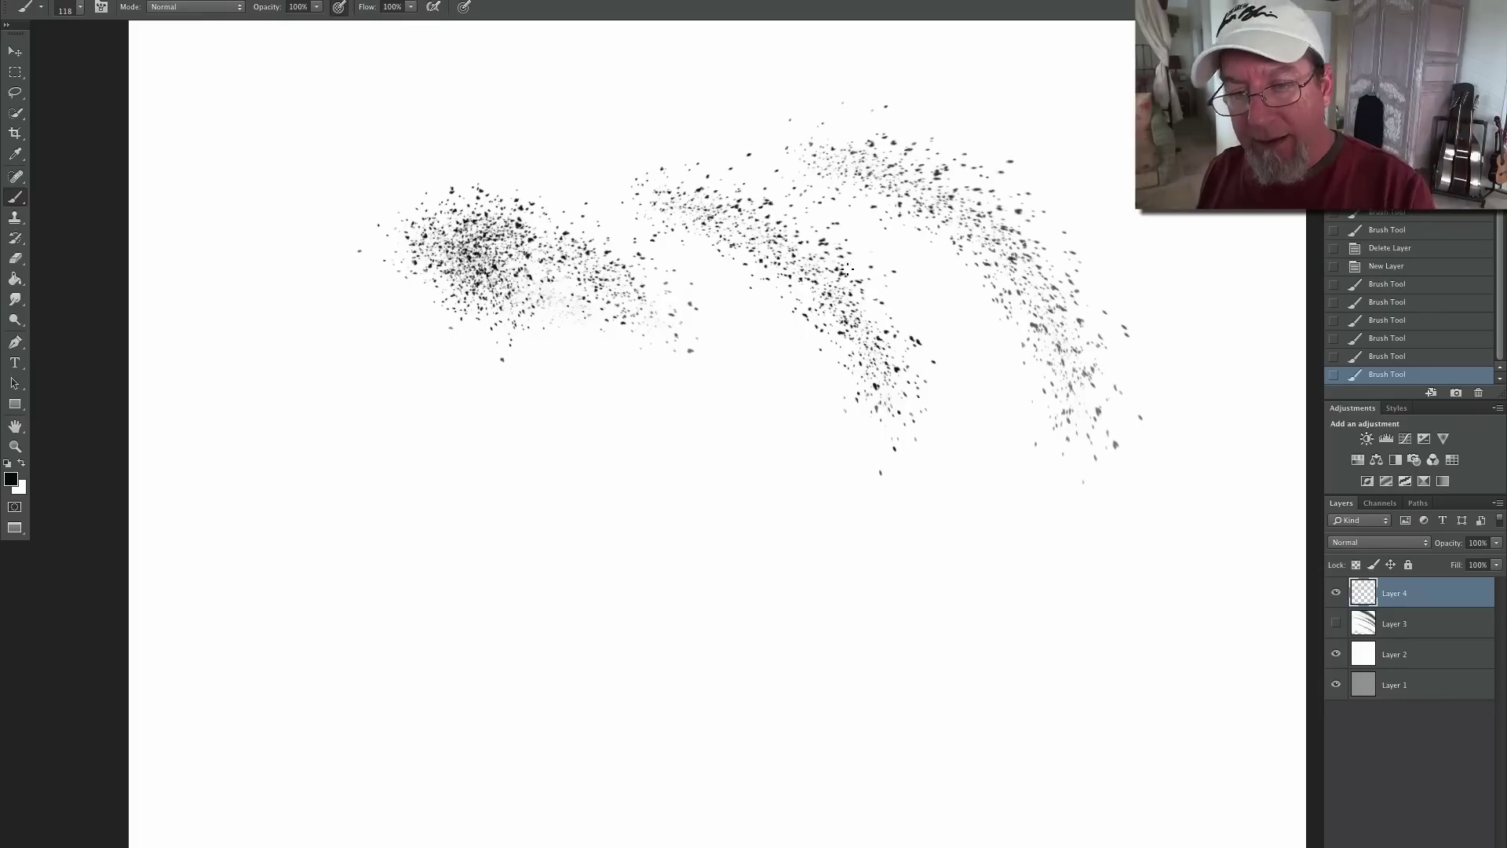
- Spread more speckled strokes over the right, left and lower middle of the canvas and build up dense clusters at the upper left
left_click_drag(830, 265, 1060, 628)
left_click_drag(836, 459, 883, 620)
left_click_drag(420, 558, 675, 474)
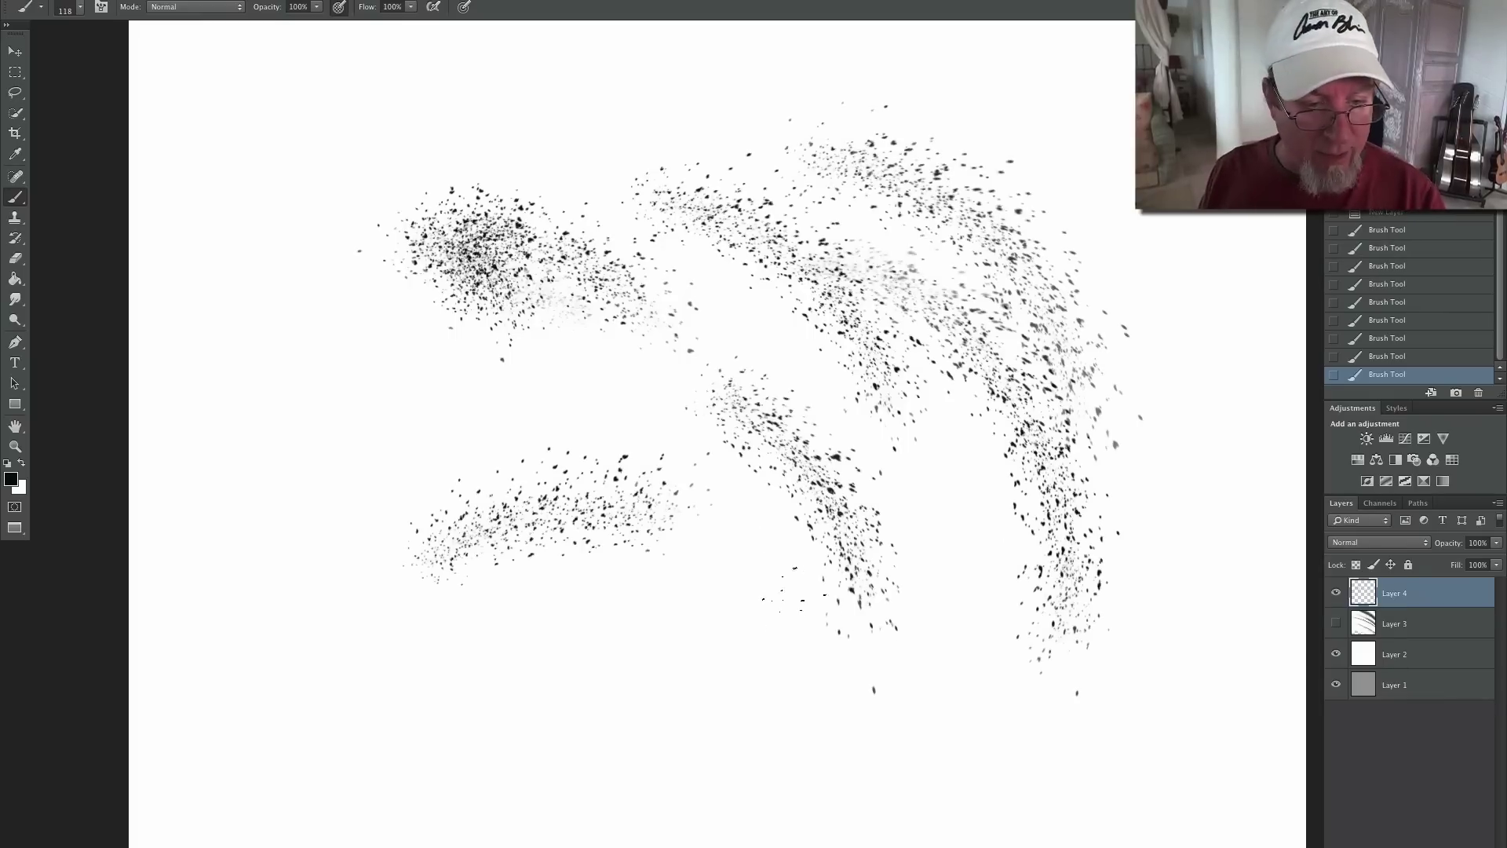
left_click_drag(404, 530, 274, 291)
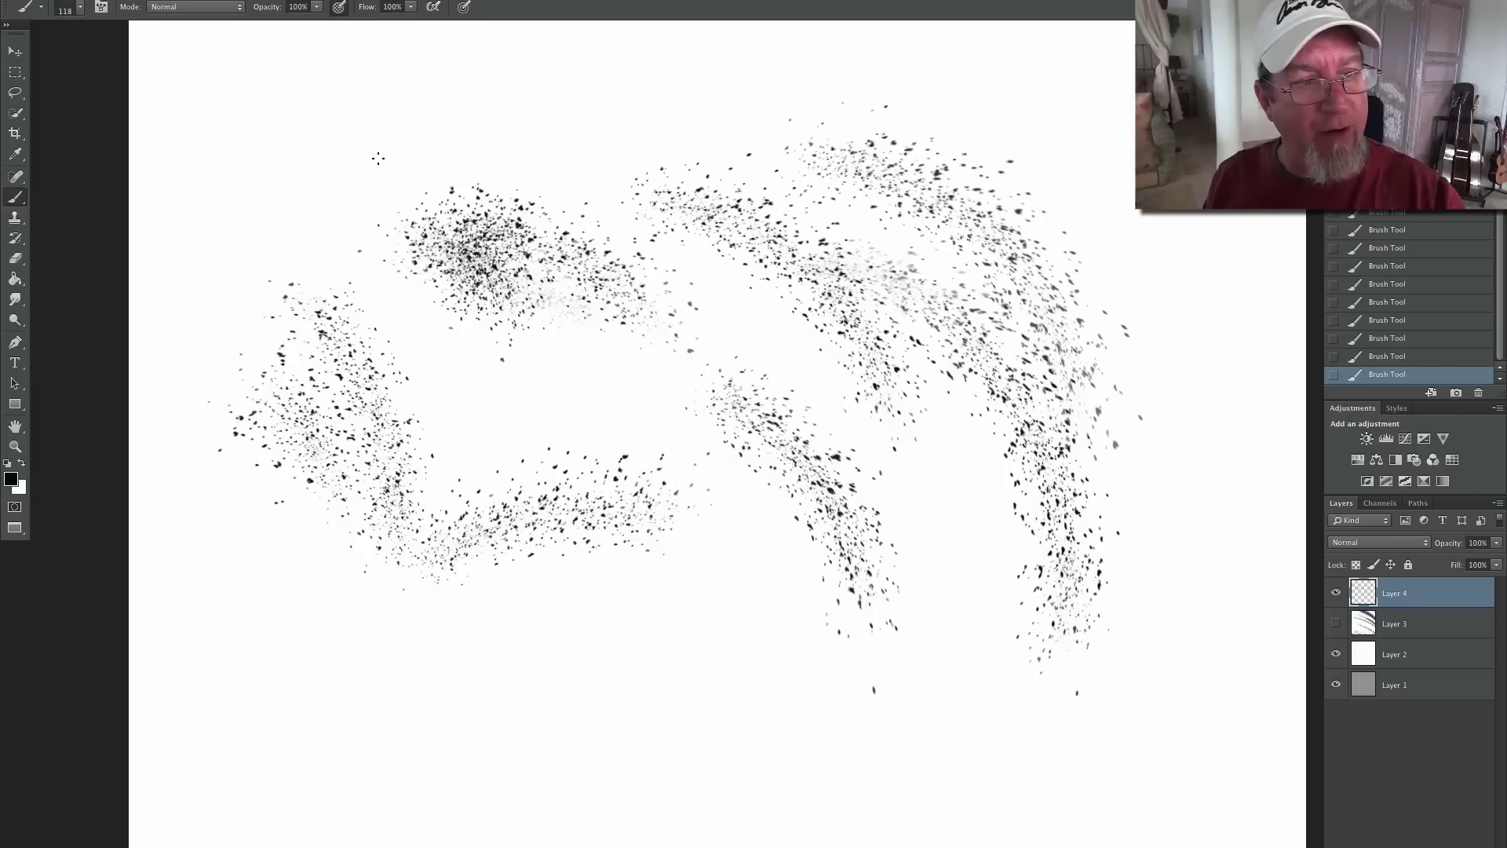
mouse_move(577, 110)
left_mouse_down()
mouse_move(348, 111)
mouse_move(362, 145)
mouse_move(262, 180)
mouse_move(306, 224)
mouse_move(326, 200)
mouse_move(347, 219)
mouse_move(265, 273)
mouse_move(248, 268)
mouse_move(426, 345)
mouse_move(426, 330)
mouse_move(489, 314)
mouse_move(553, 224)
left_mouse_up()
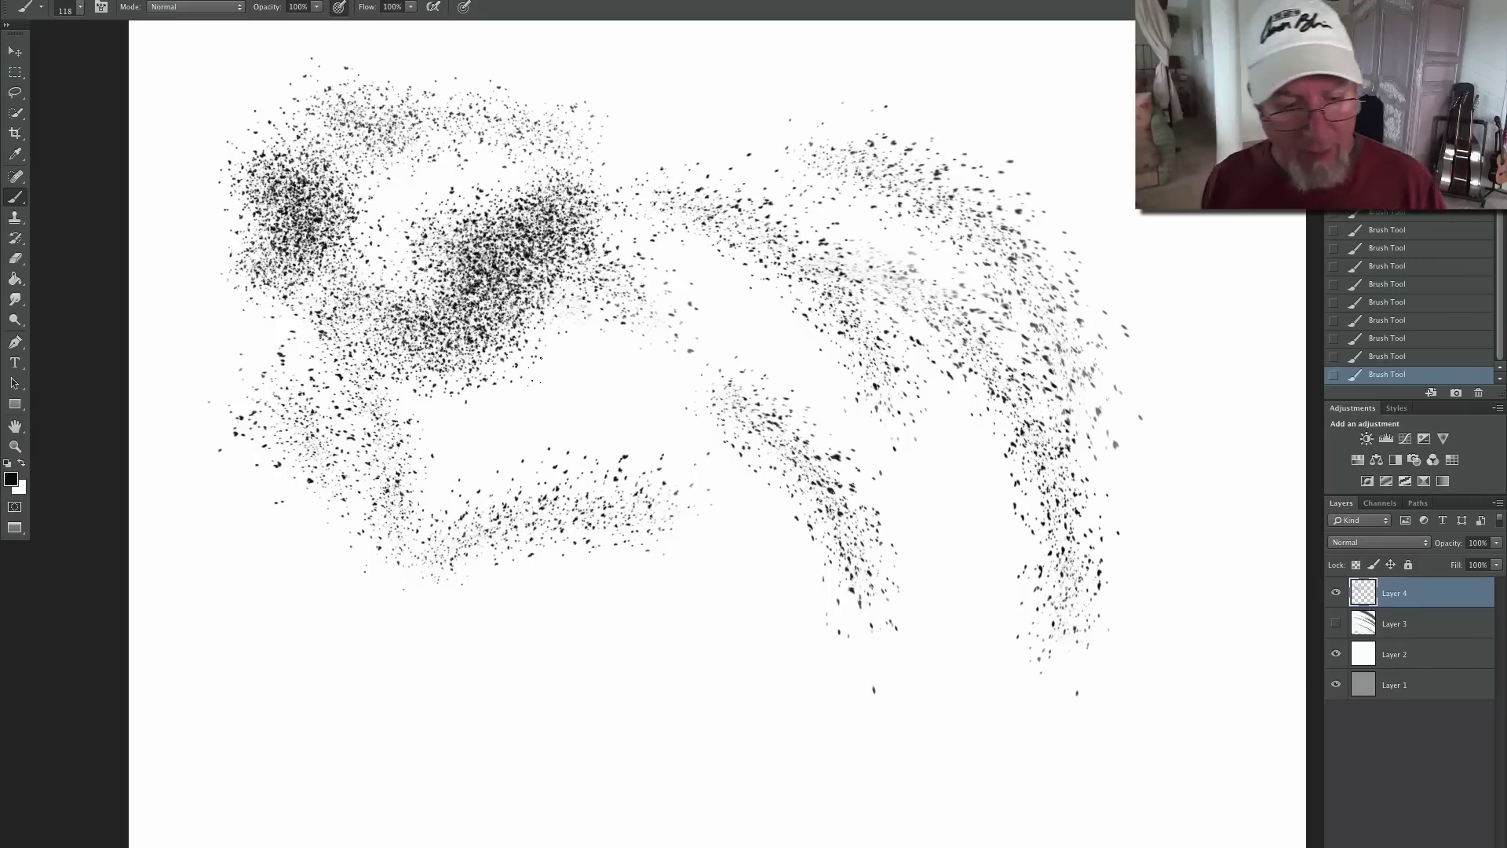
mouse_move(529, 585)
left_mouse_down()
mouse_move(722, 710)
mouse_move(683, 699)
mouse_move(769, 620)
mouse_move(958, 620)
left_mouse_up()
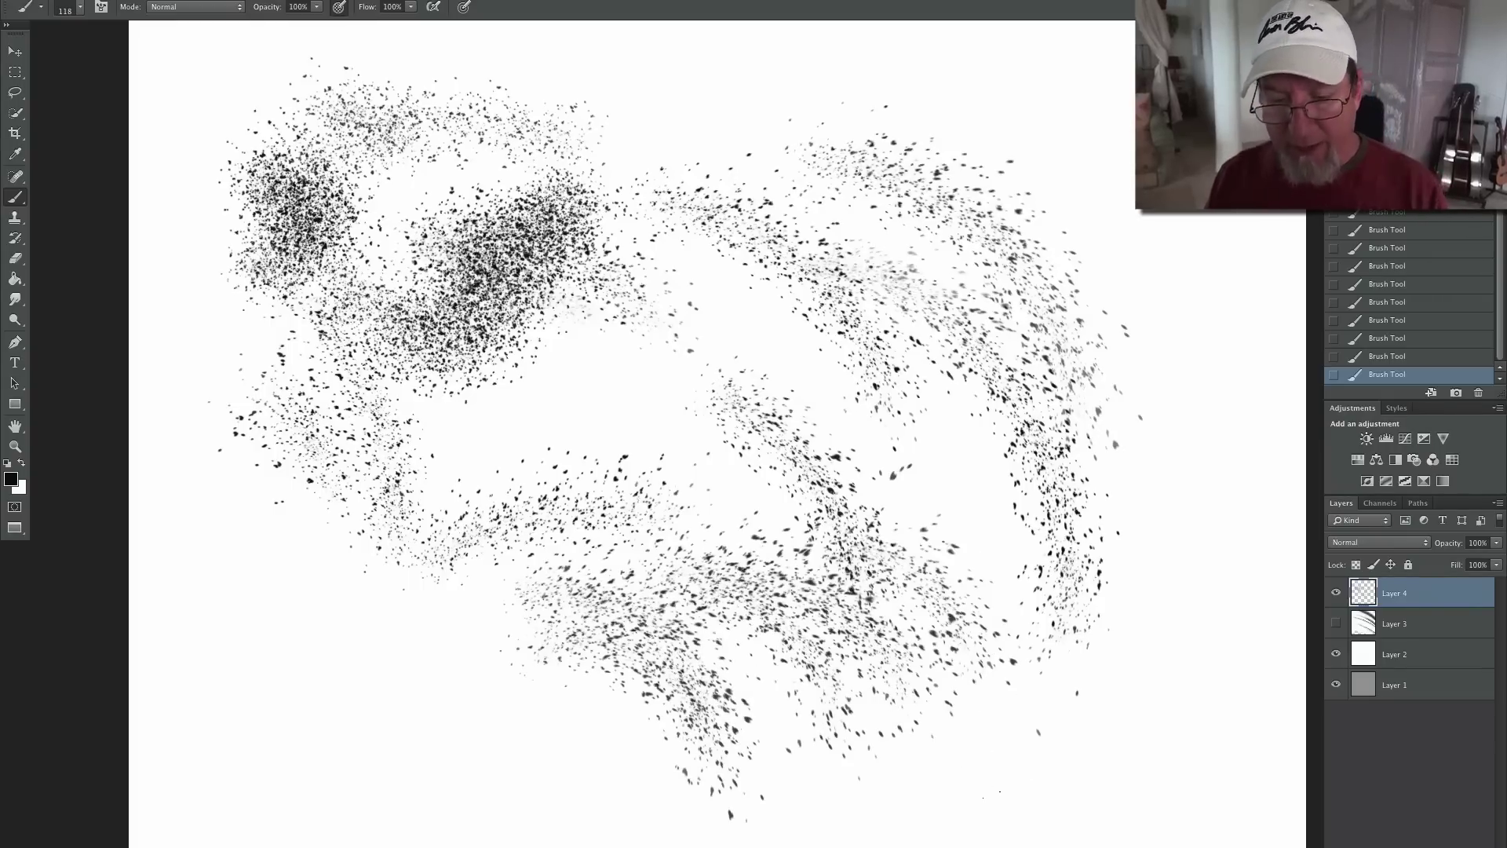
- Replace the painted layer with an empty one and paint a thick, overlapping diagonal splatter stroke with the 150 px brush tip
mouse_move(1422, 597)
left_mouse_down()
mouse_move(1433, 846)
mouse_move(1479, 847)
left_mouse_up()
left_click(1458, 847)
left_click(81, 7)
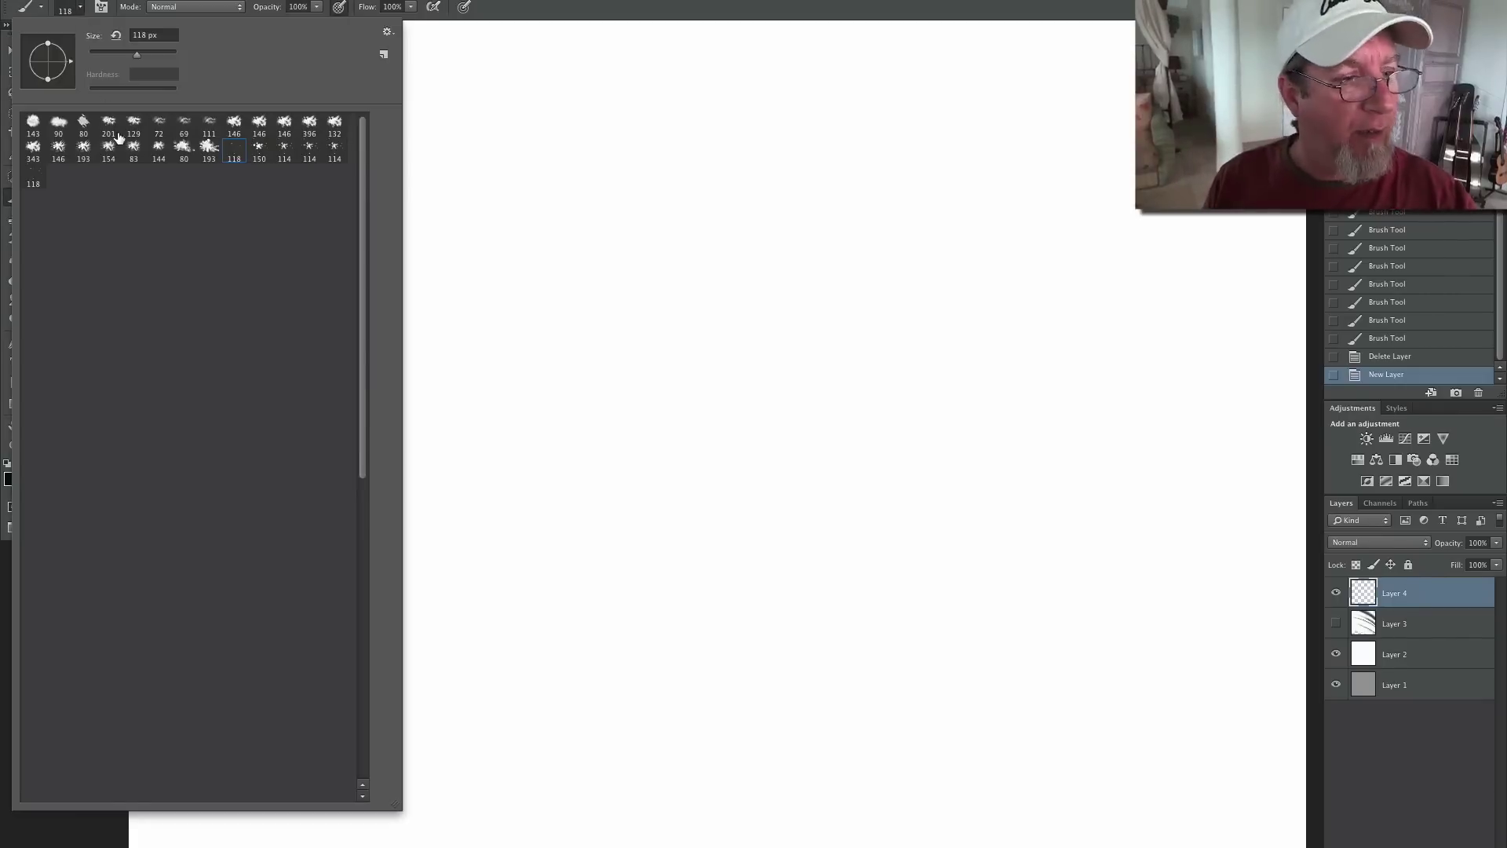
left_click(265, 163)
left_click(698, 226)
left_click(644, 224)
left_click_drag(569, 183, 713, 334)
left_click_drag(526, 142, 805, 373)
mouse_move(660, 216)
left_mouse_down()
mouse_move(715, 271)
mouse_move(773, 391)
left_mouse_up()
- Paint a curved splatter stroke on the right, a short one on the left and two more below the thick diagonal
mouse_move(769, 226)
left_mouse_down()
mouse_move(797, 212)
mouse_move(964, 467)
left_mouse_up()
left_click_drag(785, 385, 714, 437)
left_click(503, 412)
mouse_move(496, 420)
left_mouse_down()
mouse_move(414, 330)
mouse_move(353, 326)
left_mouse_up()
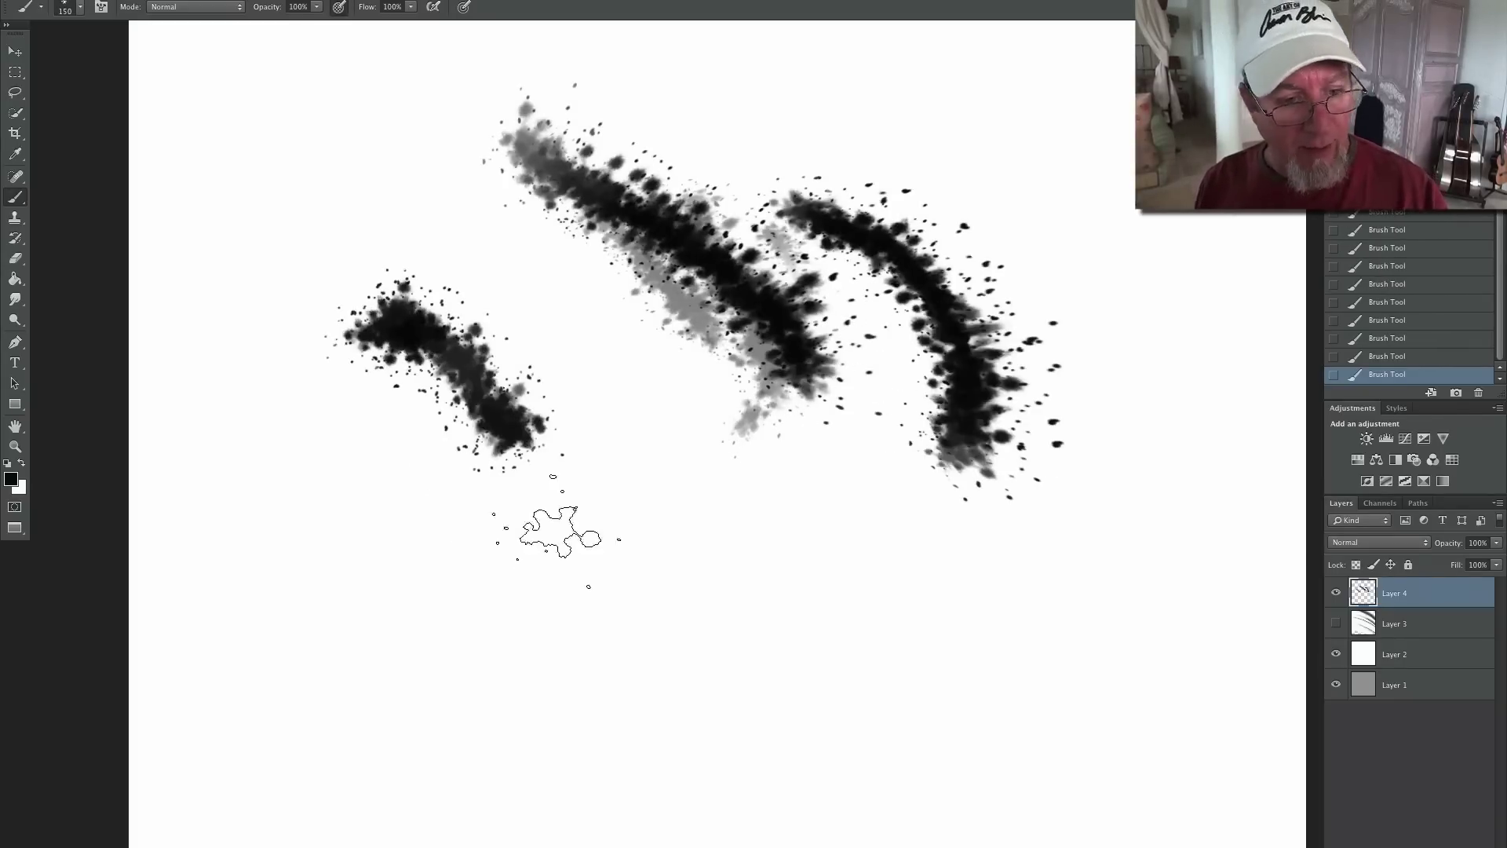
left_click_drag(569, 483, 816, 675)
left_click_drag(592, 585, 644, 710)
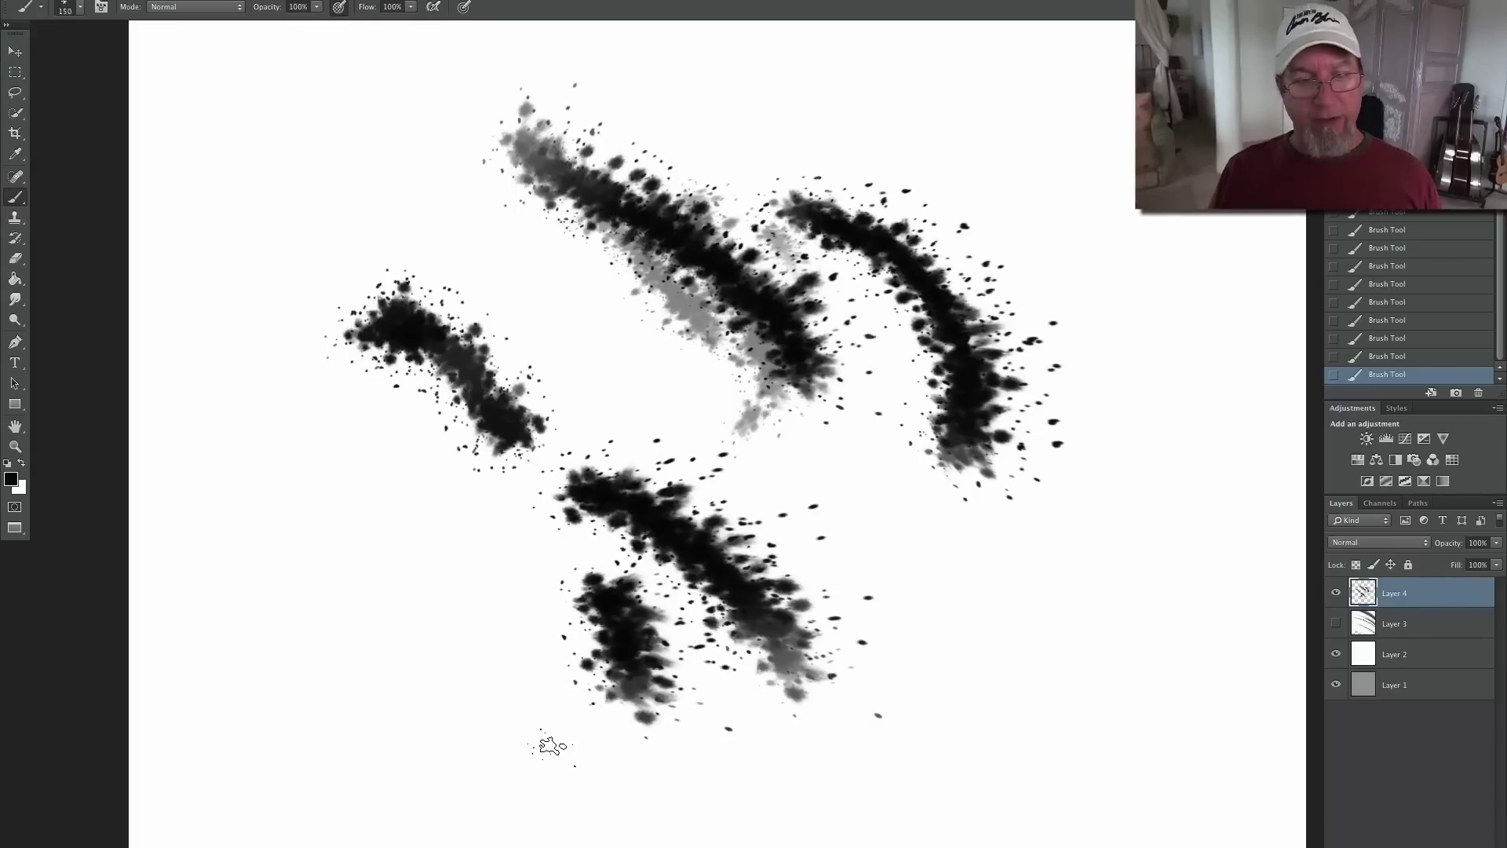
- Replace the painted layer with an empty one and paint drooping splatter strokes at the upper right with the first 114 px splatter tip
key("Delete")
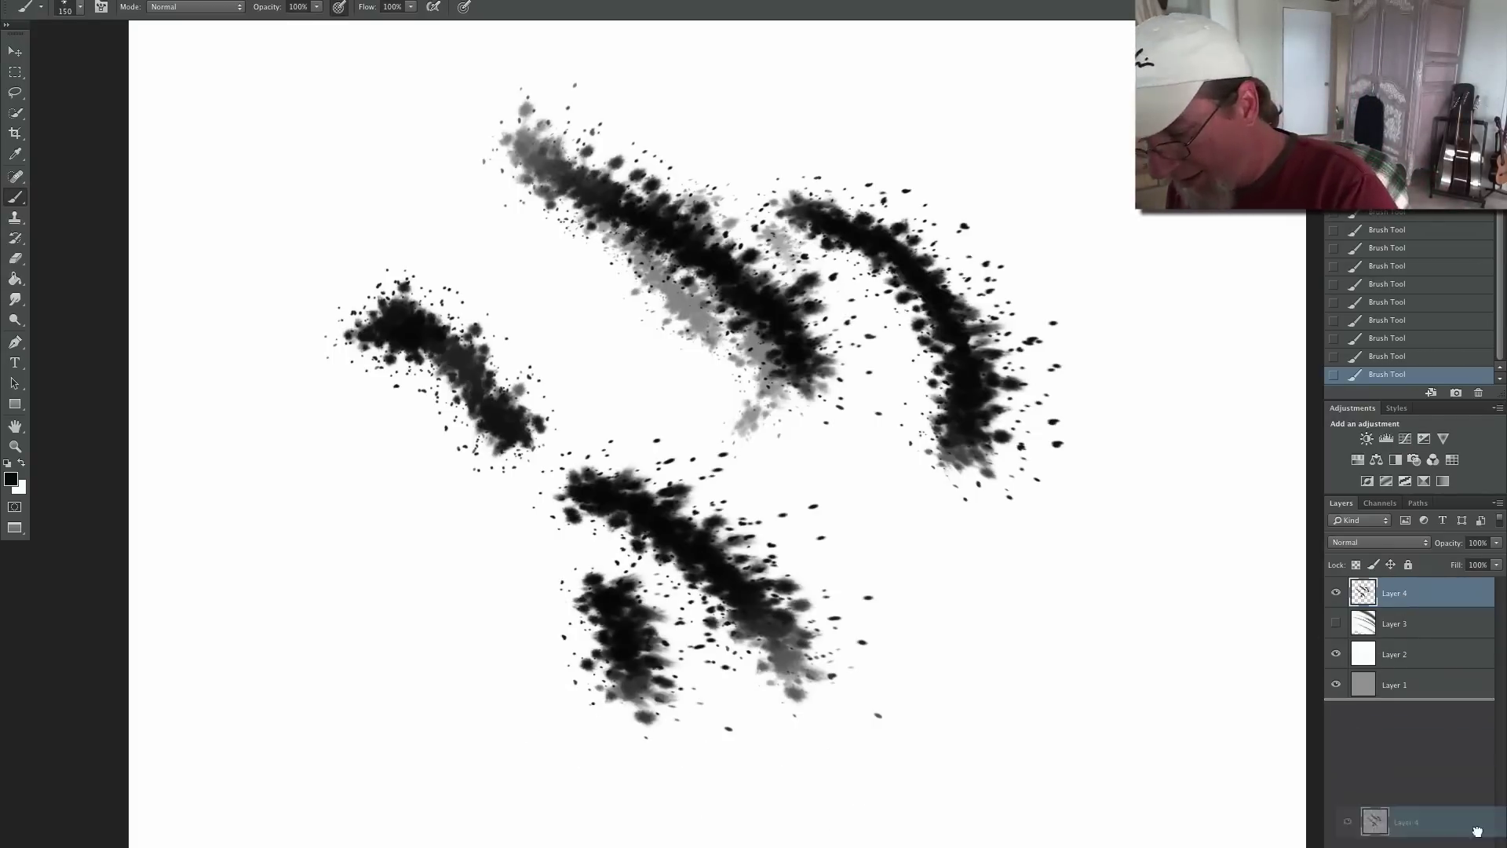
key("super+alt+shift+n")
left_click(79, 8)
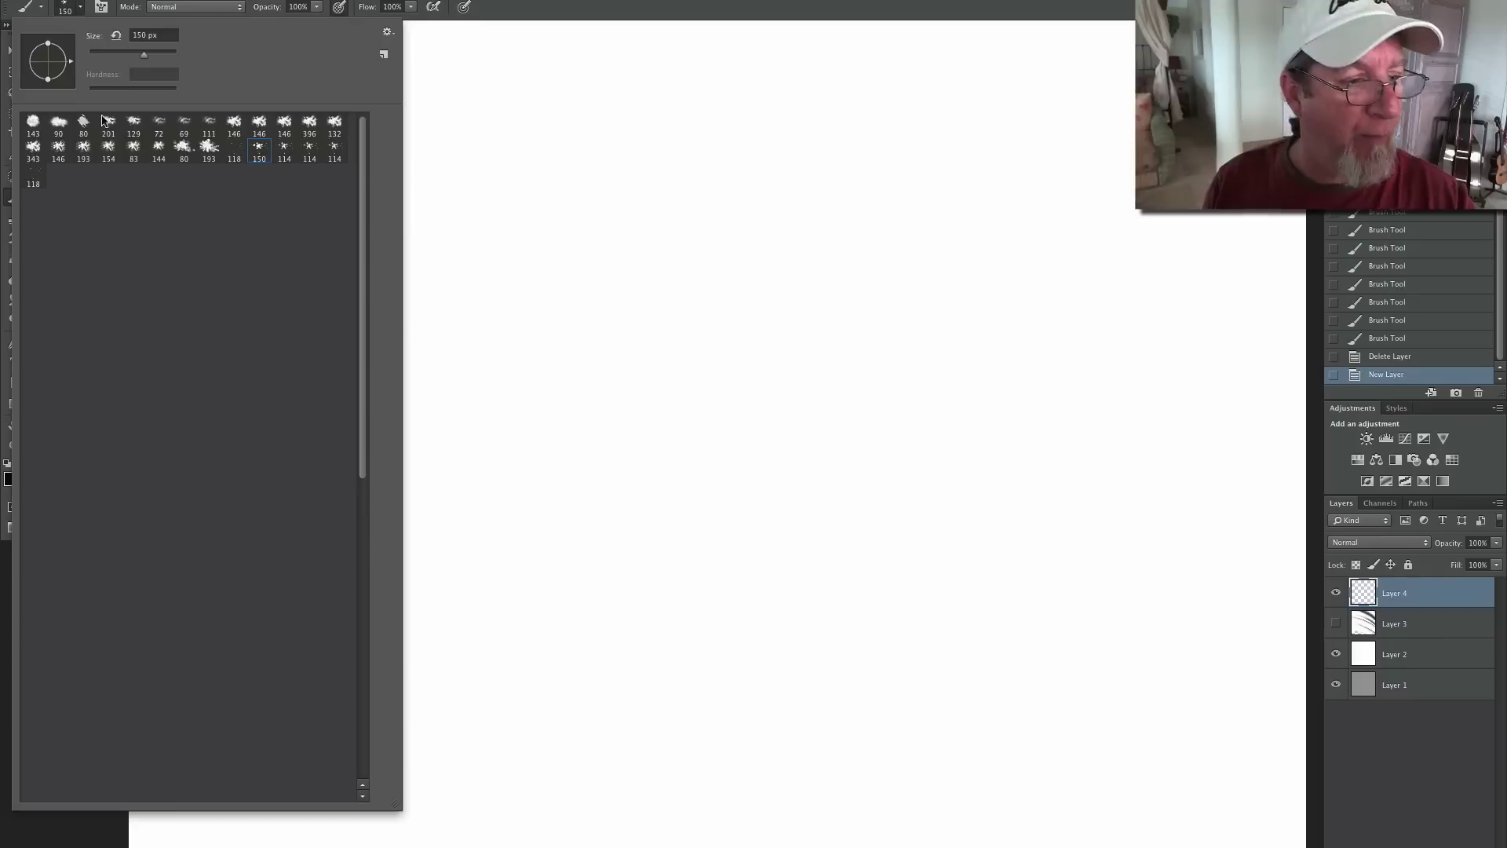
left_click(285, 160)
left_click_drag(708, 196, 727, 317)
mouse_move(687, 242)
left_mouse_down()
mouse_move(737, 253)
mouse_move(863, 376)
left_mouse_up()
left_click_drag(765, 208, 893, 314)
left_click_drag(753, 201, 1040, 400)
left_click_drag(974, 236, 953, 412)
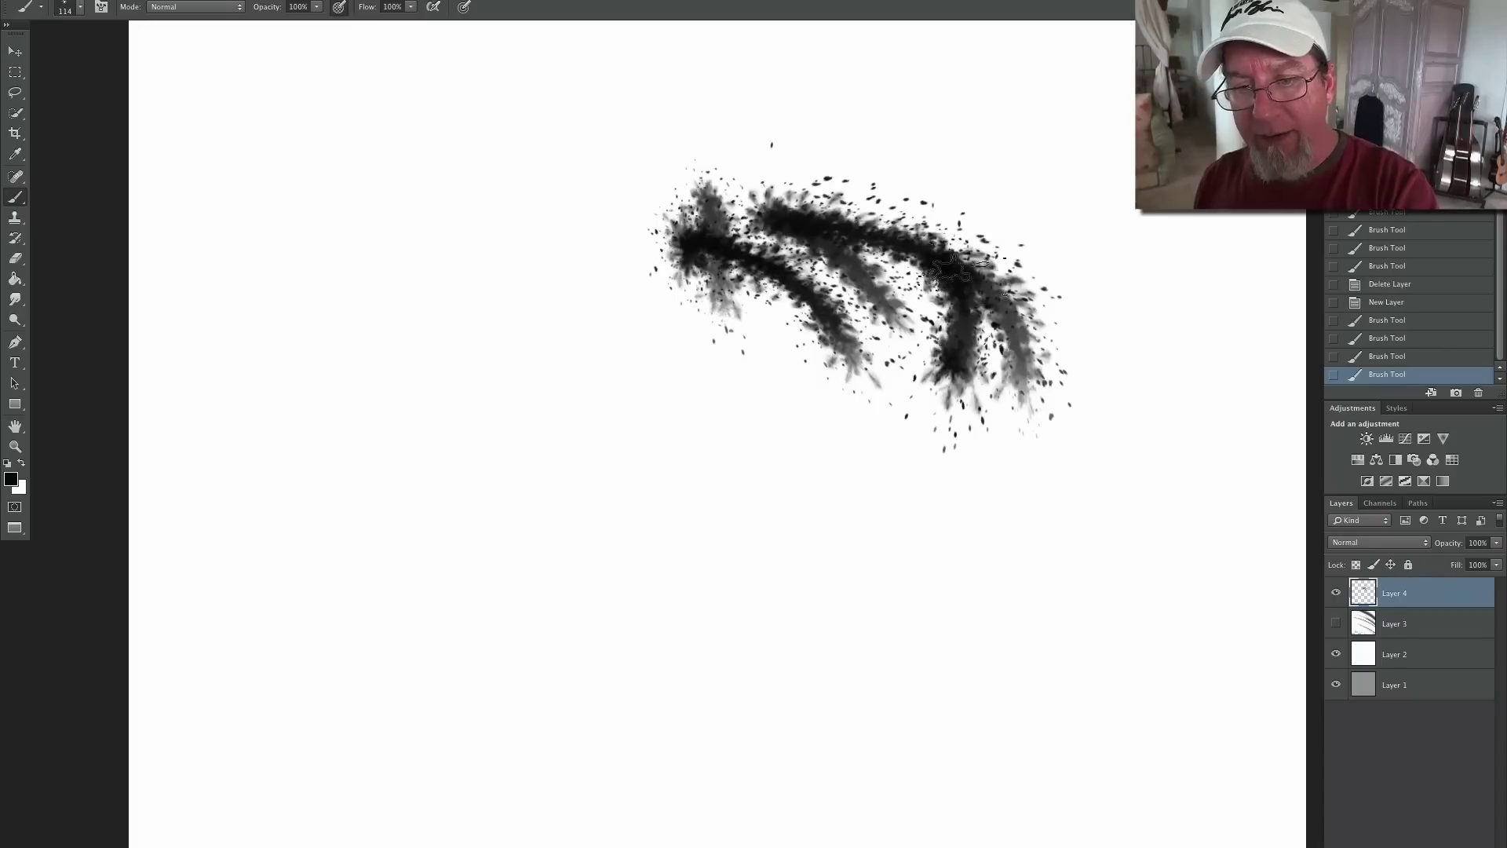
- Paint short strokes radiating upward and rightward from the right-hand cluster and a second fan of dark strokes at the upper left
left_click_drag(922, 306, 1114, 232)
left_click_drag(1006, 265, 1052, 133)
left_click_drag(954, 251, 946, 126)
left_click_drag(629, 346, 541, 157)
mouse_move(510, 290)
left_mouse_down()
mouse_move(547, 343)
mouse_move(361, 259)
left_mouse_up()
left_click_drag(534, 349, 376, 375)
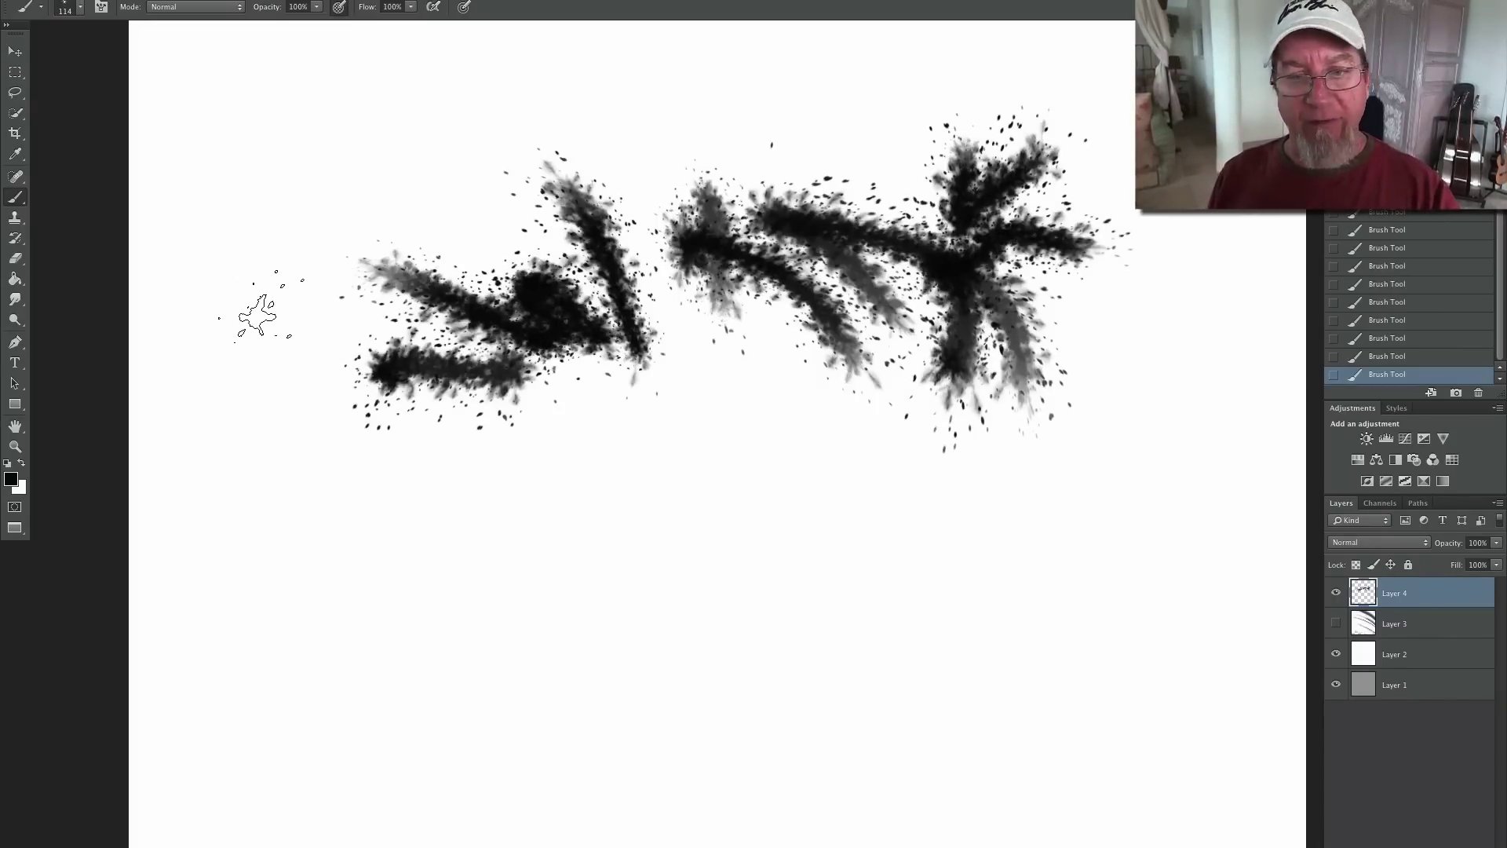
- Choose the second 114 px splatter tip and paint a broad, overlapping dark grey mass across the canvas's centre
left_click(79, 7)
mouse_move(760, 512)
left_mouse_down()
mouse_move(791, 606)
mouse_move(740, 598)
left_mouse_up()
left_click_drag(707, 480, 802, 624)
mouse_move(672, 446)
left_mouse_down()
mouse_move(869, 601)
mouse_move(785, 479)
mouse_move(895, 534)
mouse_move(965, 541)
mouse_move(978, 525)
mouse_move(895, 510)
mouse_move(753, 432)
mouse_move(675, 490)
mouse_move(471, 471)
mouse_move(707, 581)
mouse_move(694, 480)
left_mouse_up()
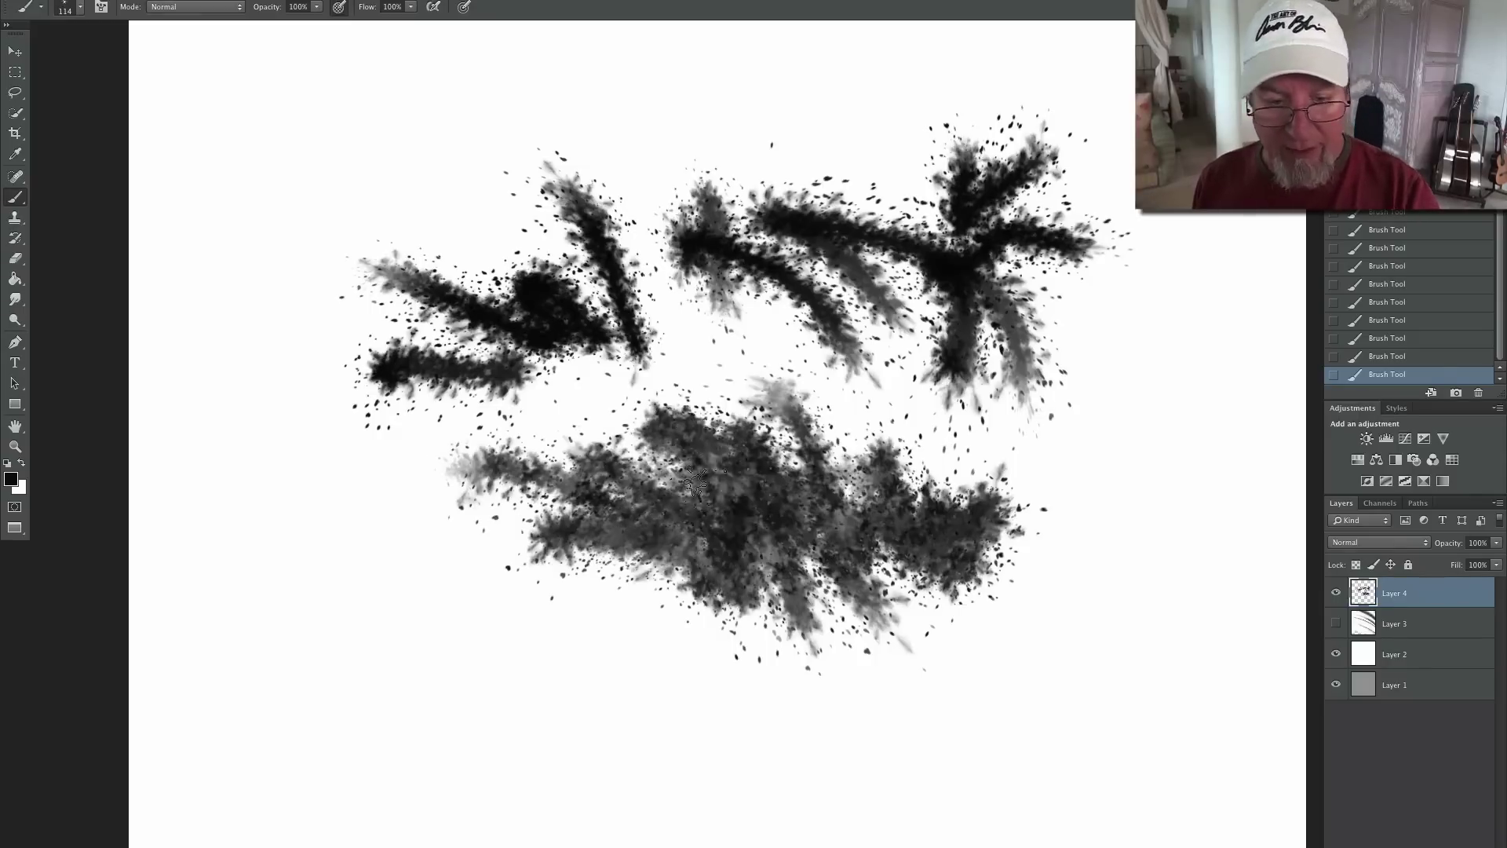
- Replace the painted layer with an empty one, enlarge the brush to 175 px and paint a large splattered mass with outward plumes
mouse_move(1410, 602)
left_mouse_down()
mouse_move(1437, 650)
mouse_move(1478, 846)
left_mouse_up()
left_click(1457, 846)
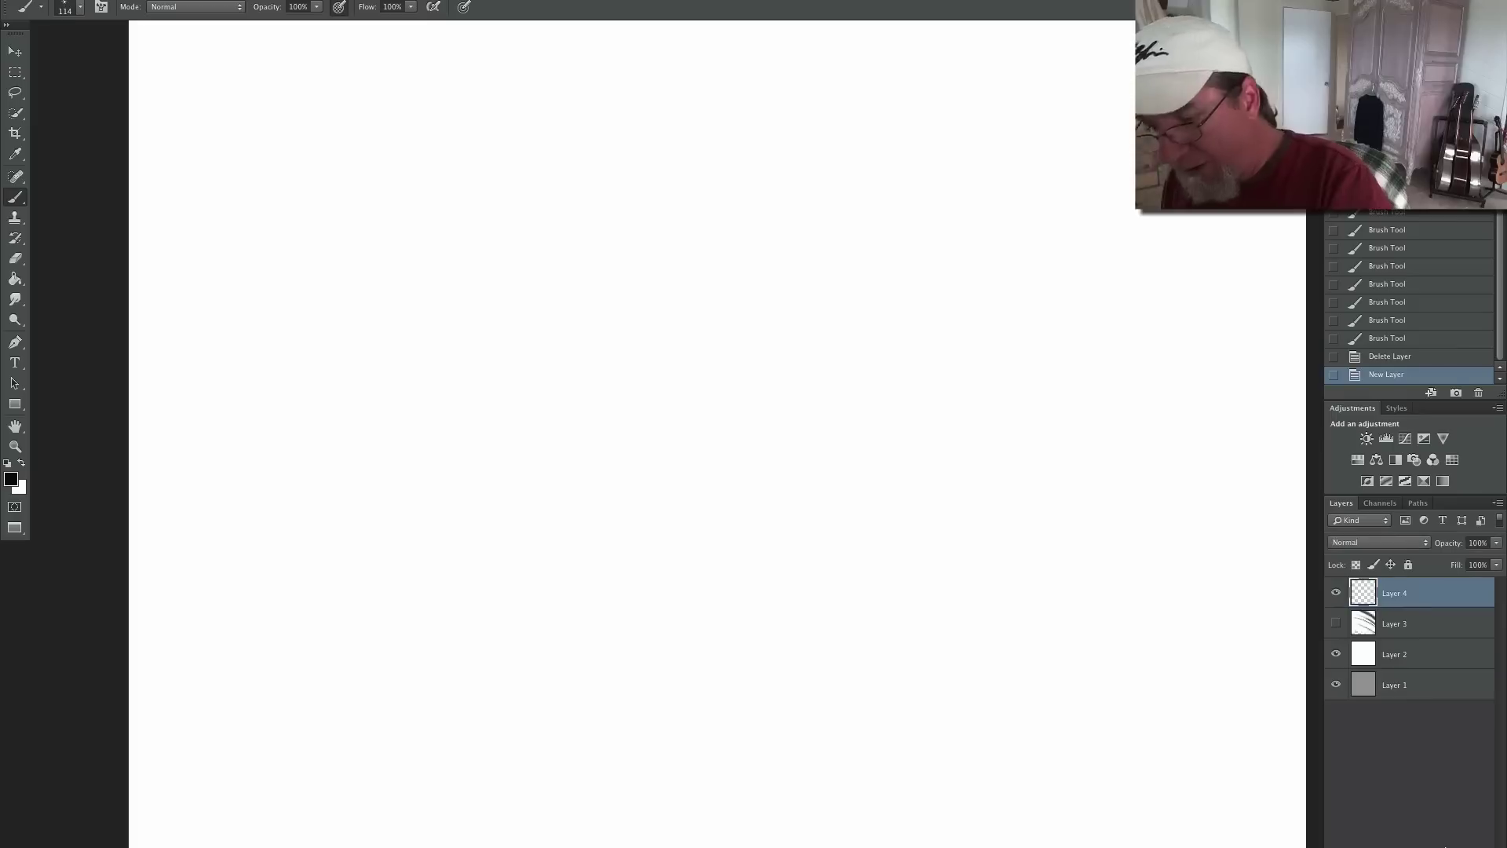
left_click(78, 12)
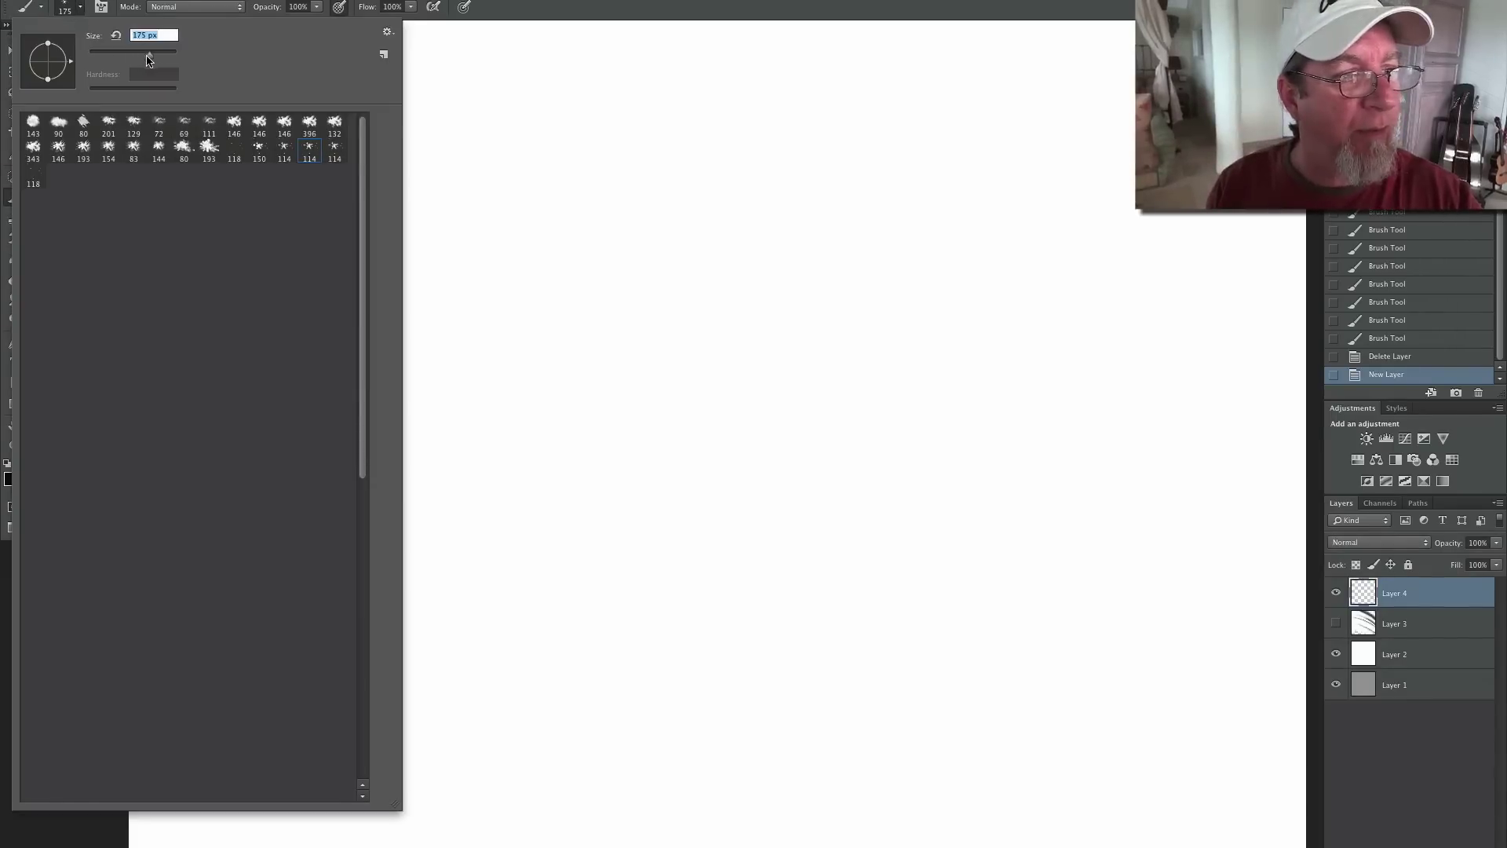
mouse_move(777, 489)
left_mouse_down()
mouse_move(802, 400)
mouse_move(761, 533)
mouse_move(802, 353)
left_mouse_up()
mouse_move(742, 534)
left_mouse_down()
mouse_move(720, 431)
mouse_move(581, 314)
mouse_move(620, 381)
mouse_move(597, 502)
mouse_move(552, 420)
mouse_move(528, 293)
mouse_move(437, 236)
mouse_move(581, 424)
mouse_move(483, 290)
left_mouse_up()
mouse_move(549, 424)
left_mouse_down()
mouse_move(338, 345)
mouse_move(541, 502)
mouse_move(738, 357)
mouse_move(797, 392)
mouse_move(953, 293)
mouse_move(819, 492)
mouse_move(925, 511)
mouse_move(852, 440)
mouse_move(632, 565)
mouse_move(706, 581)
mouse_move(585, 573)
mouse_move(738, 584)
mouse_move(816, 550)
mouse_move(643, 613)
mouse_move(589, 534)
mouse_move(558, 608)
mouse_move(573, 639)
left_mouse_up()
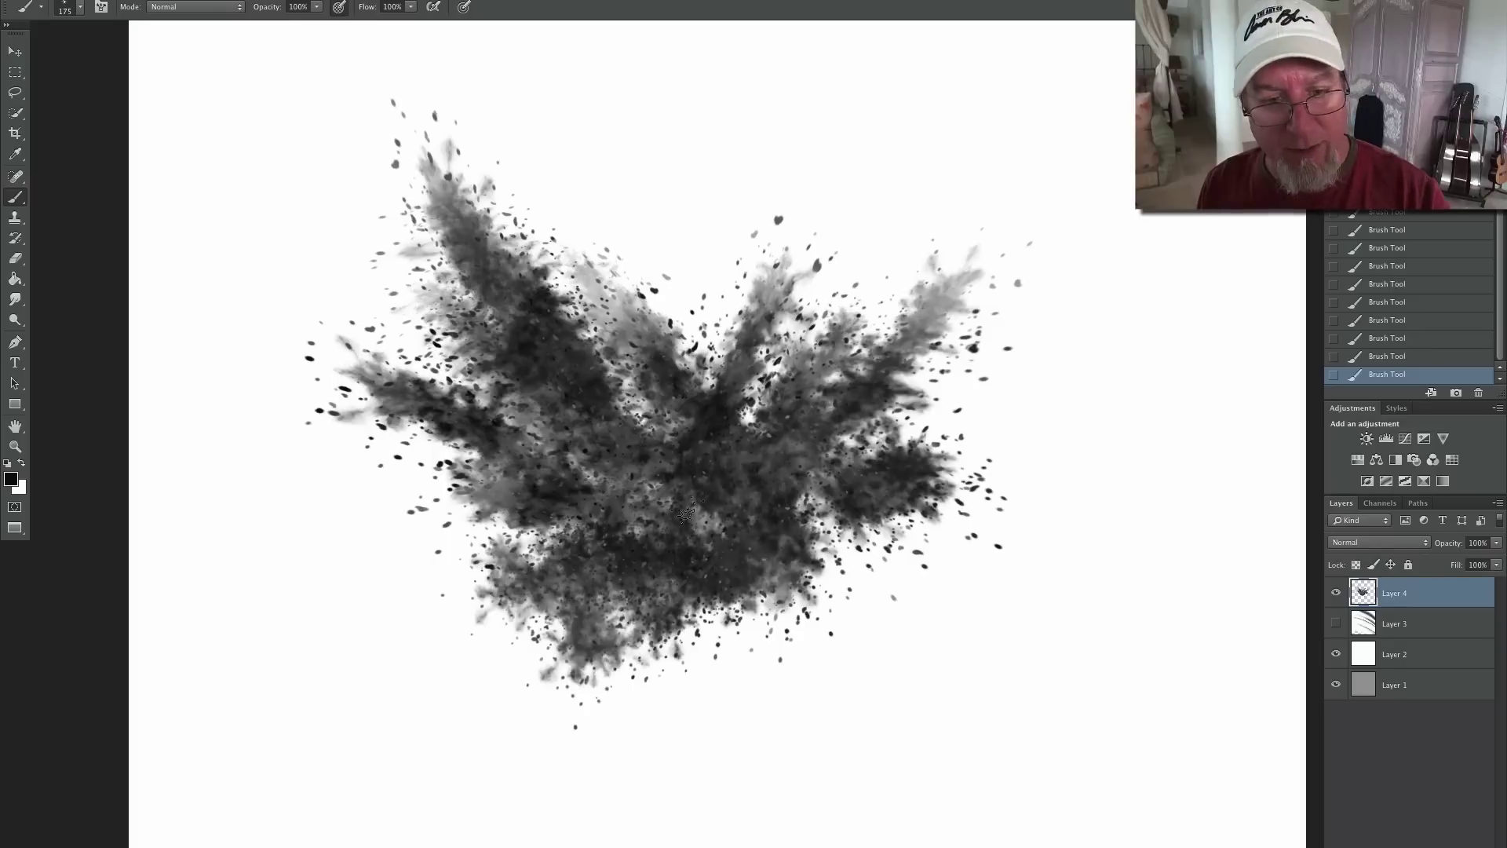
- Extend the splattered mass into an explosion shape with plumes radiating upward, to the left and to the right
left_click_drag(685, 515, 680, 157)
left_click_drag(734, 416, 832, 286)
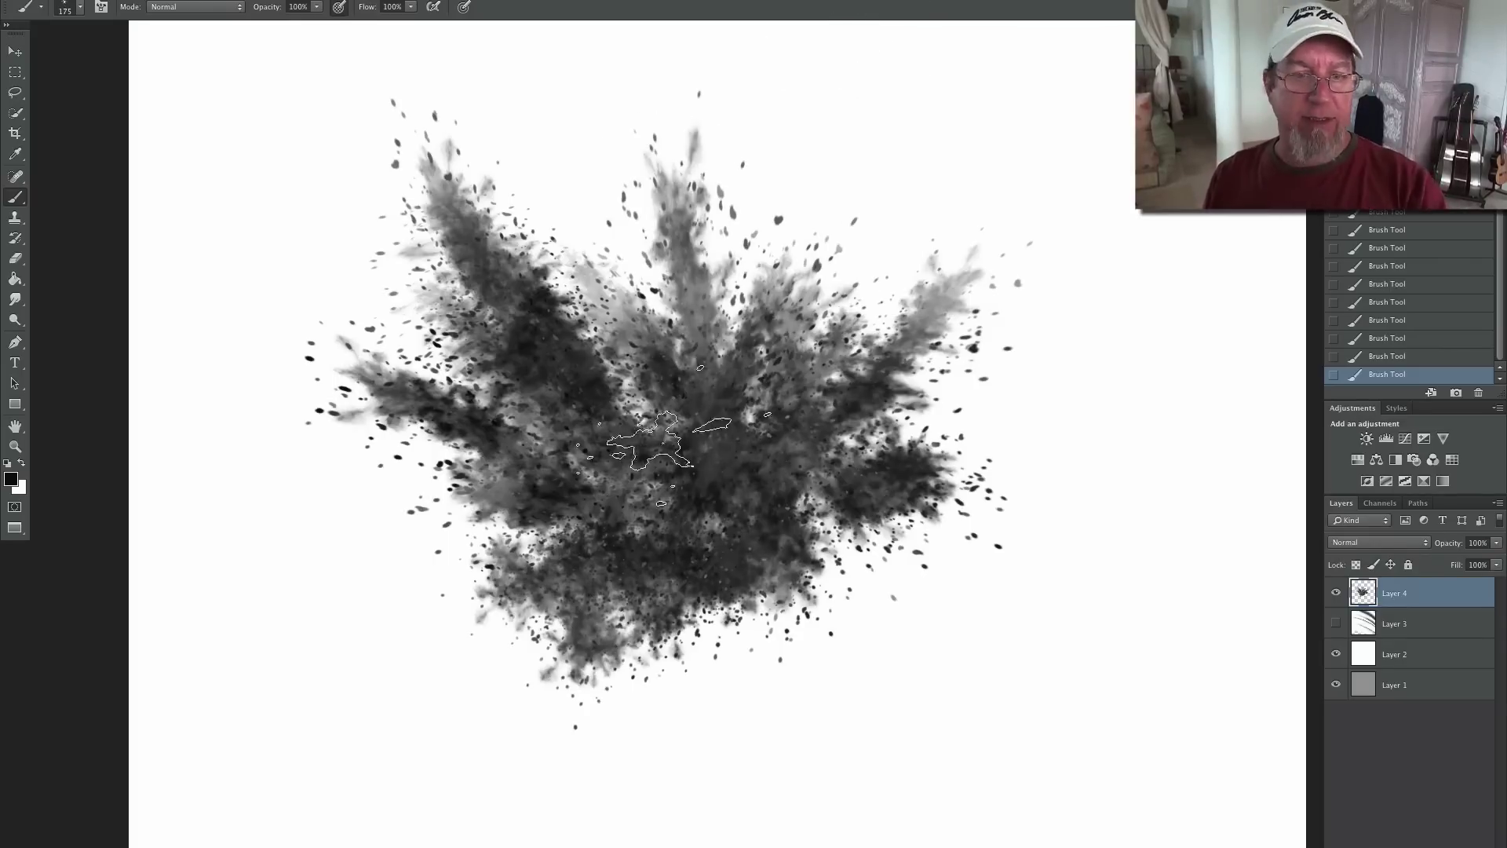
left_click_drag(651, 439, 550, 110)
left_click_drag(565, 484, 267, 176)
left_click_drag(510, 519, 369, 440)
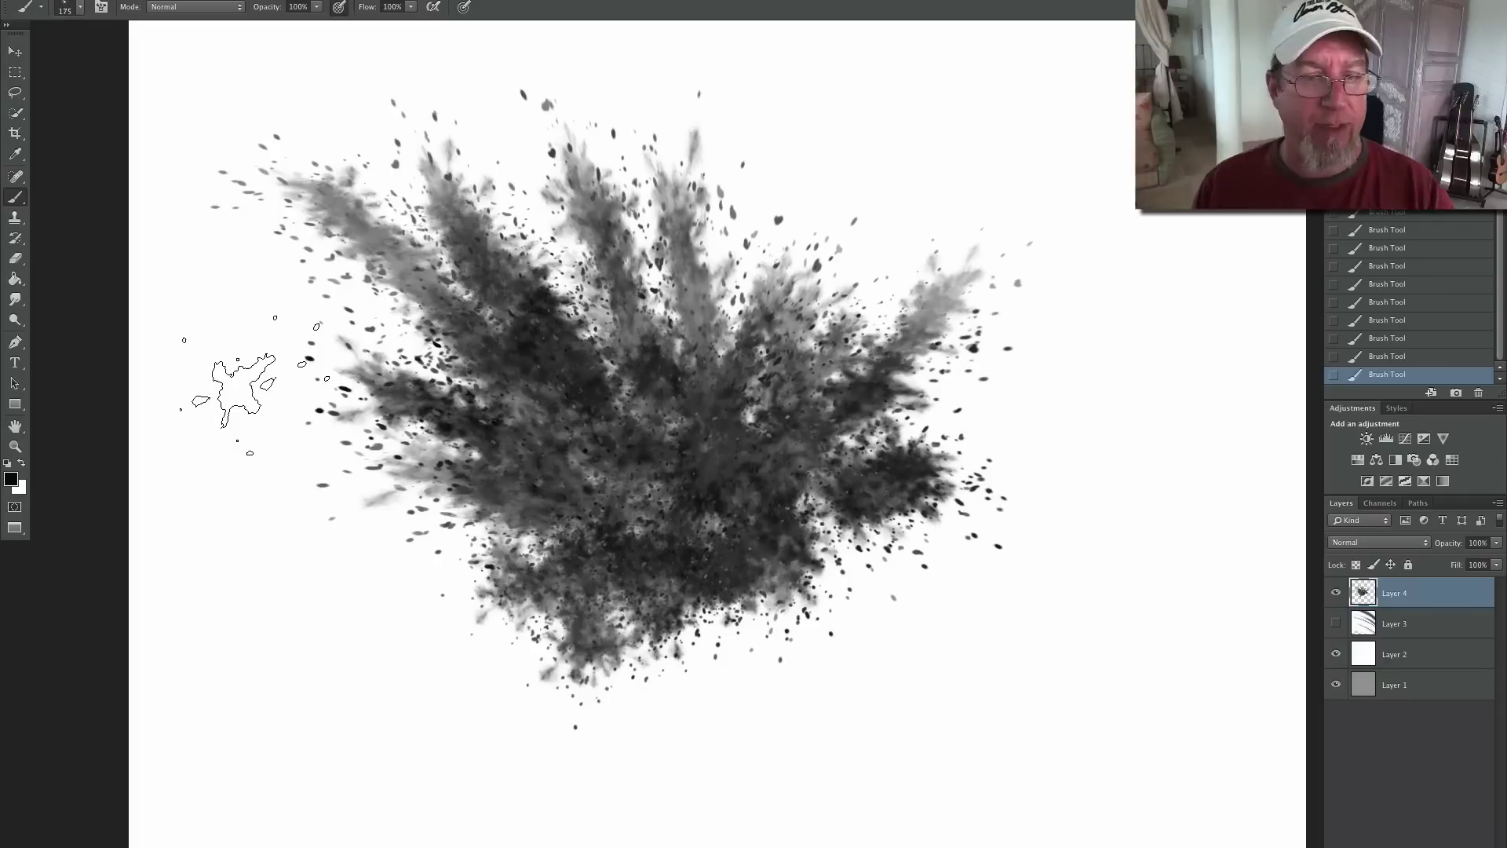
left_click_drag(789, 408, 908, 185)
left_click_drag(824, 450, 1021, 373)
left_click_drag(853, 522, 1004, 490)
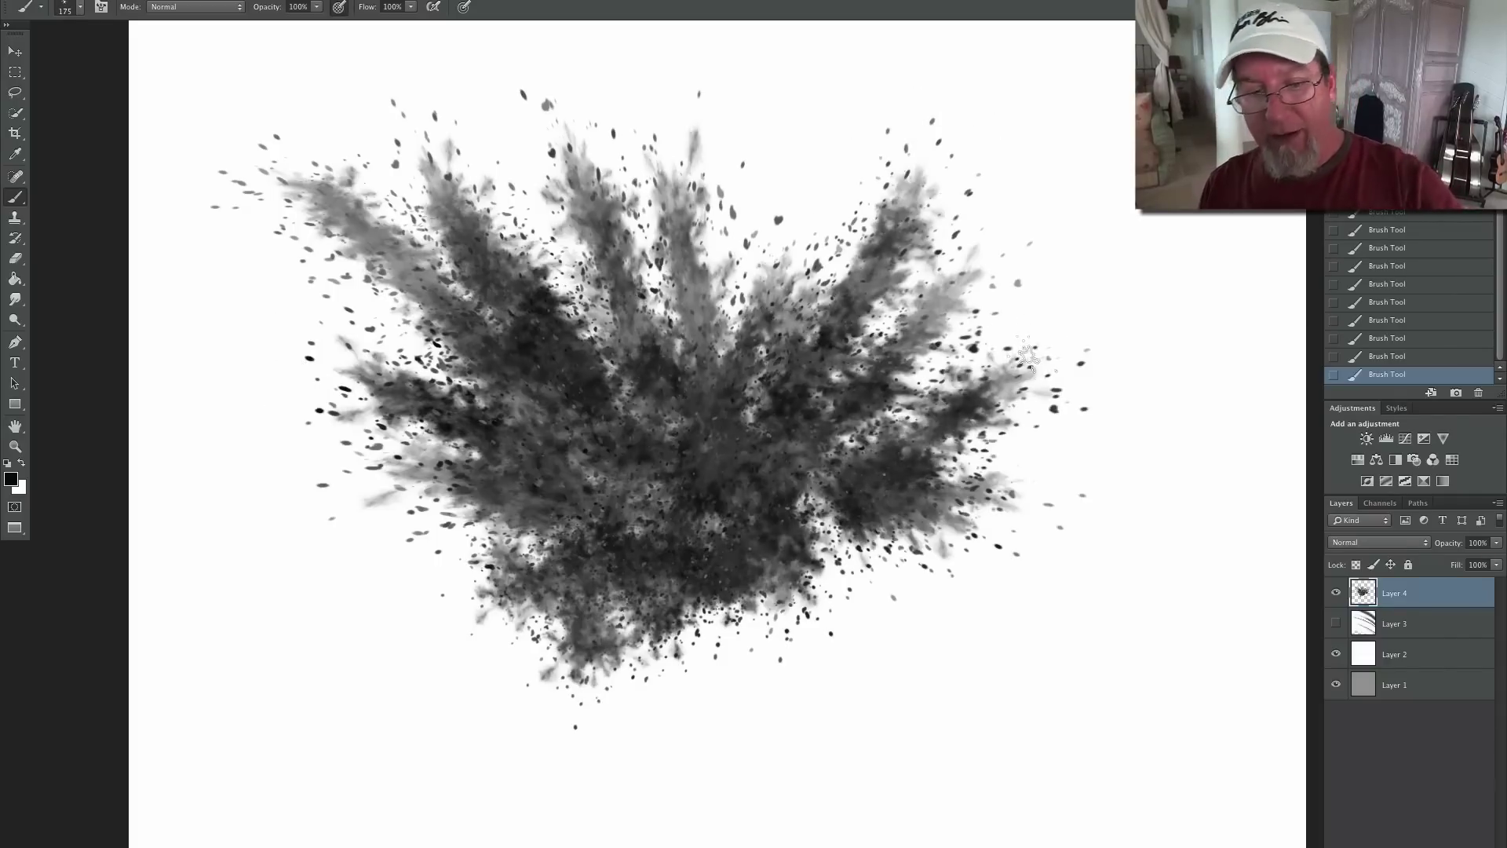
- Replace the painted layer with an empty one and paint dense black splatter masses across the upper canvas and down the right side
left_click_drag(1410, 602, 1478, 845)
left_click(1458, 845)
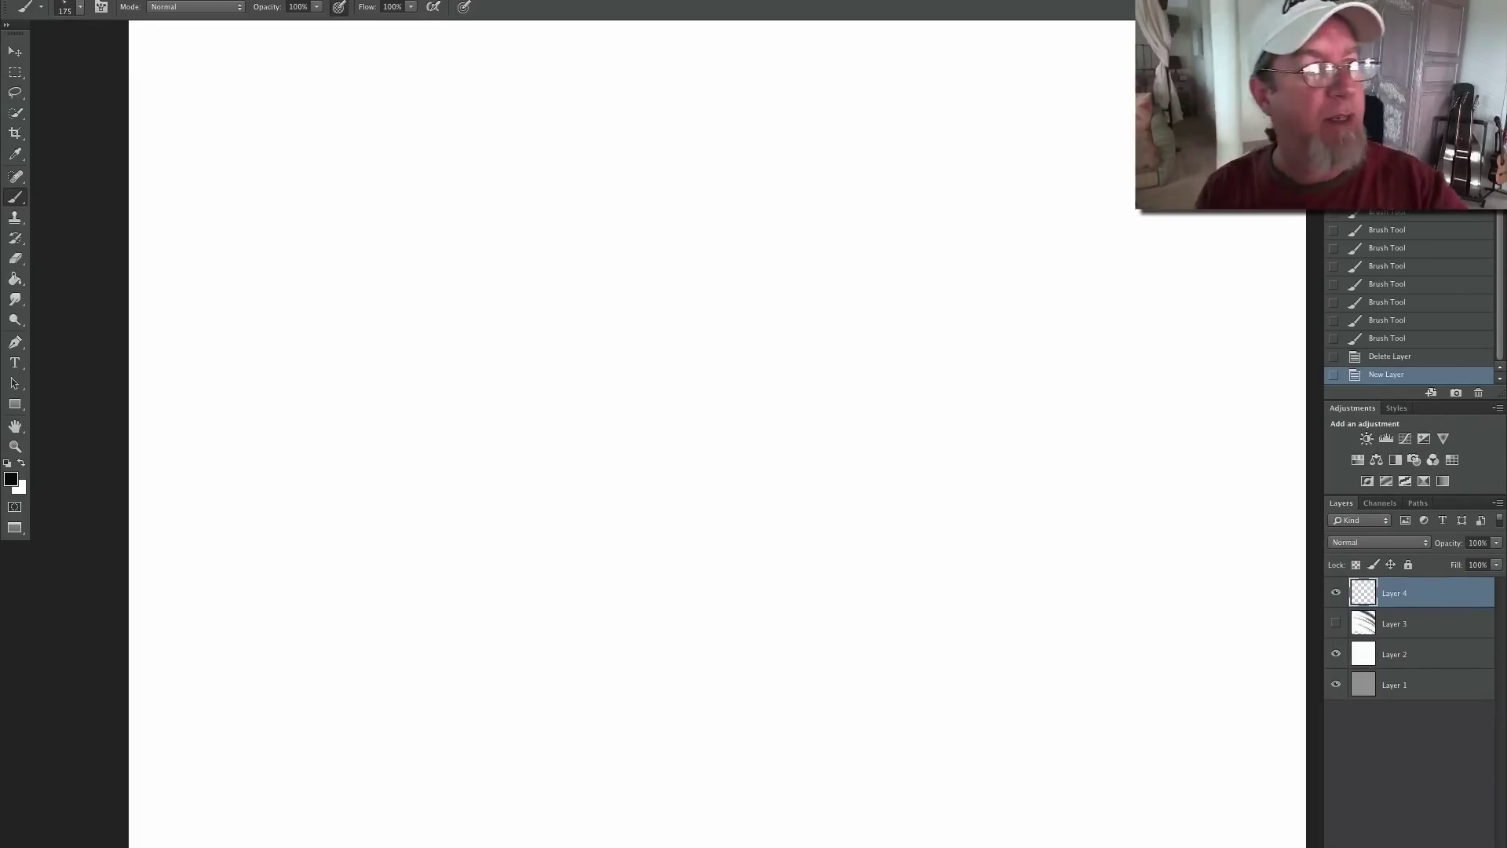
left_click(80, 7)
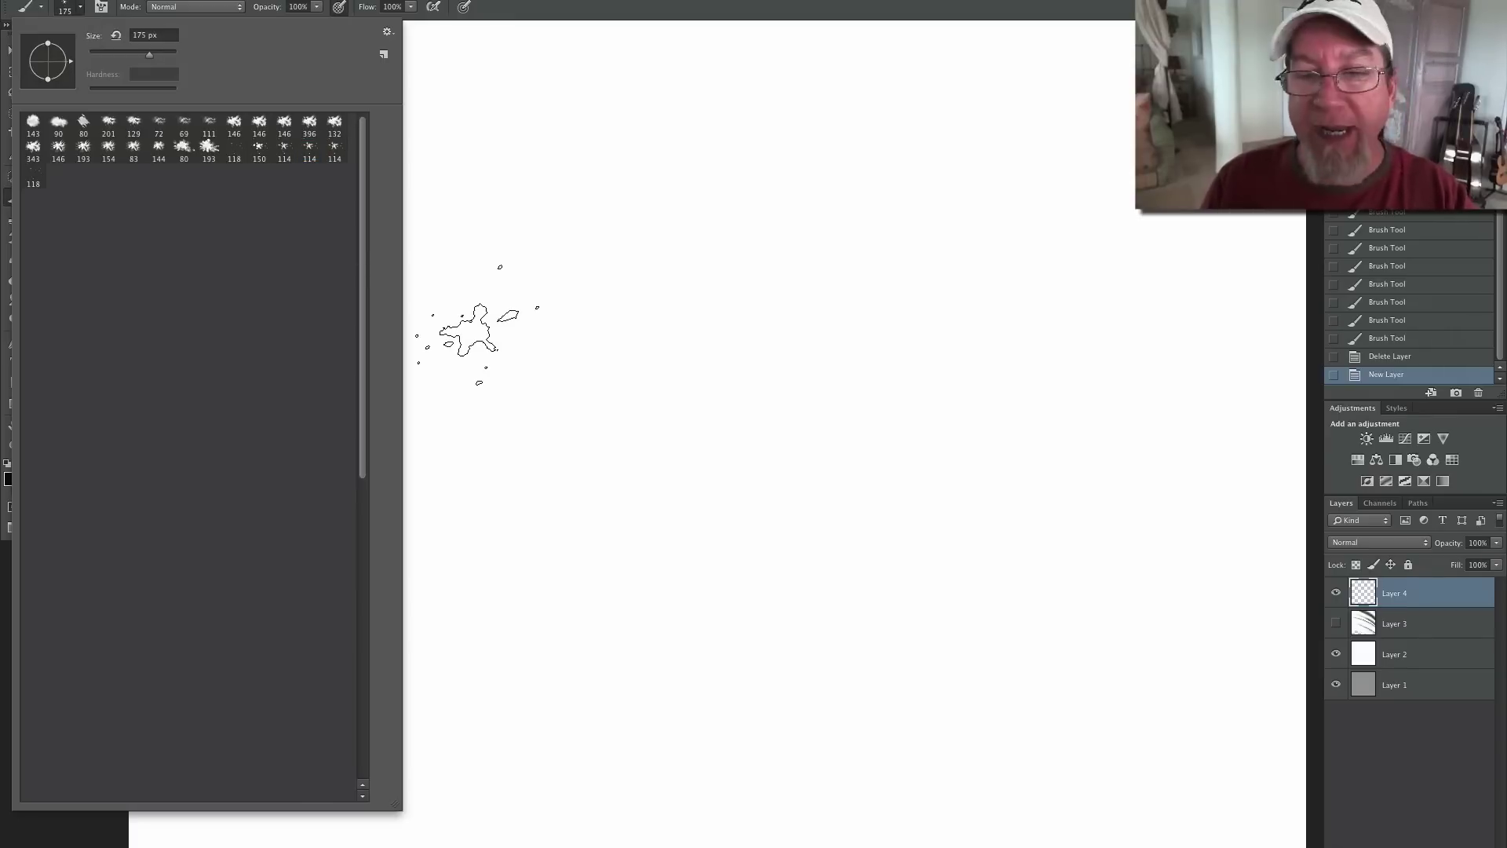
mouse_move(657, 259)
left_mouse_down()
mouse_move(688, 373)
mouse_move(655, 384)
left_mouse_up()
mouse_move(643, 337)
left_mouse_down()
mouse_move(540, 292)
mouse_move(454, 164)
left_mouse_up()
mouse_move(487, 235)
left_mouse_down()
mouse_move(506, 316)
mouse_move(851, 454)
mouse_move(887, 355)
mouse_move(997, 267)
mouse_move(1087, 423)
mouse_move(1012, 566)
mouse_move(913, 647)
left_mouse_up()
- Choose the 118 px tip and paint fine speckled strokes across the lower left and up the left side of the canvas
left_click(66, 8)
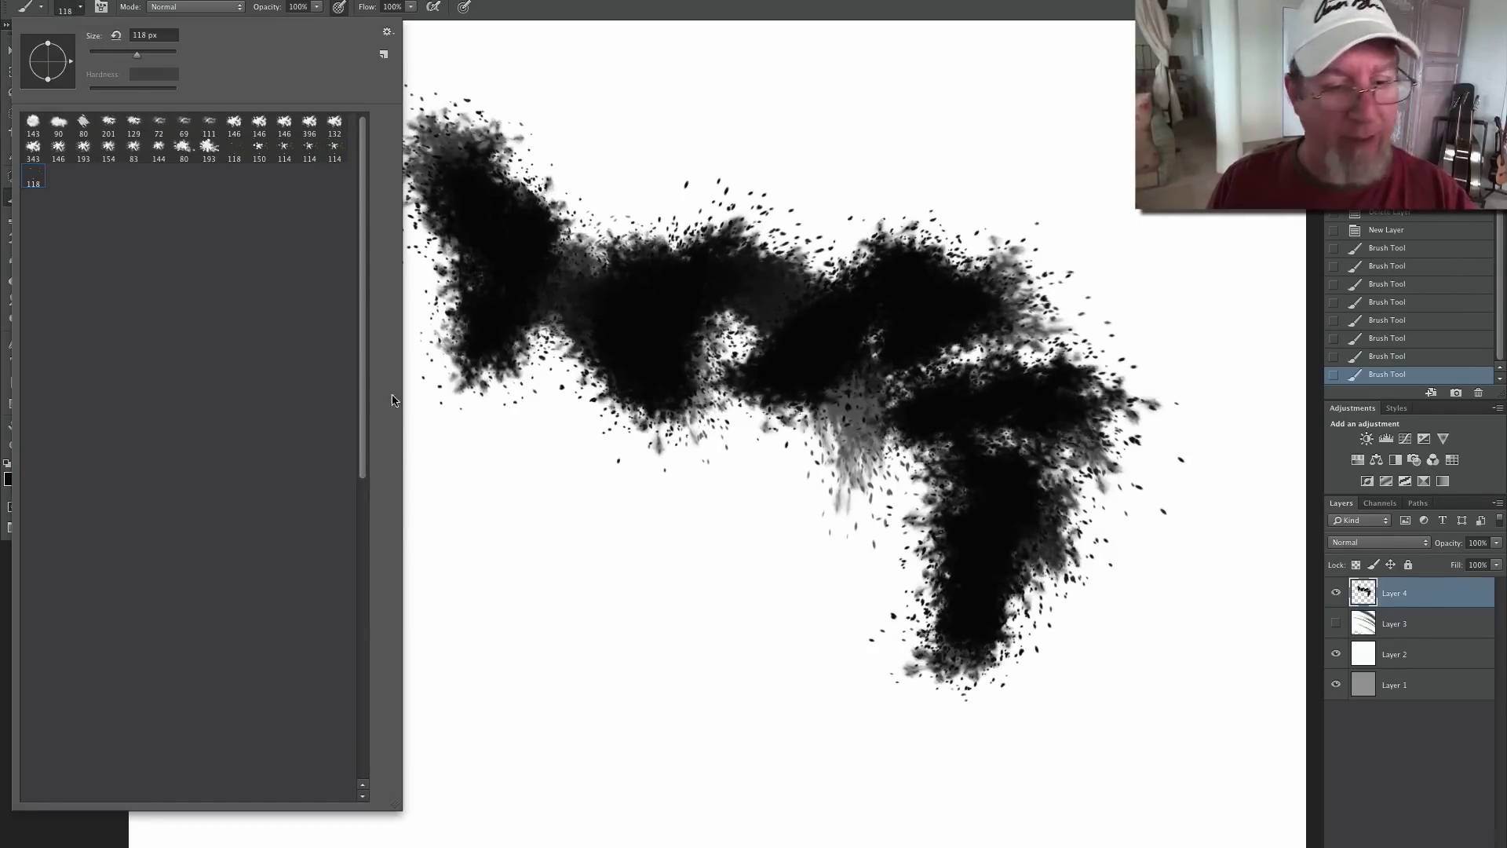
left_click_drag(630, 562, 750, 667)
mouse_move(486, 568)
left_mouse_down()
mouse_move(514, 577)
mouse_move(447, 609)
left_mouse_up()
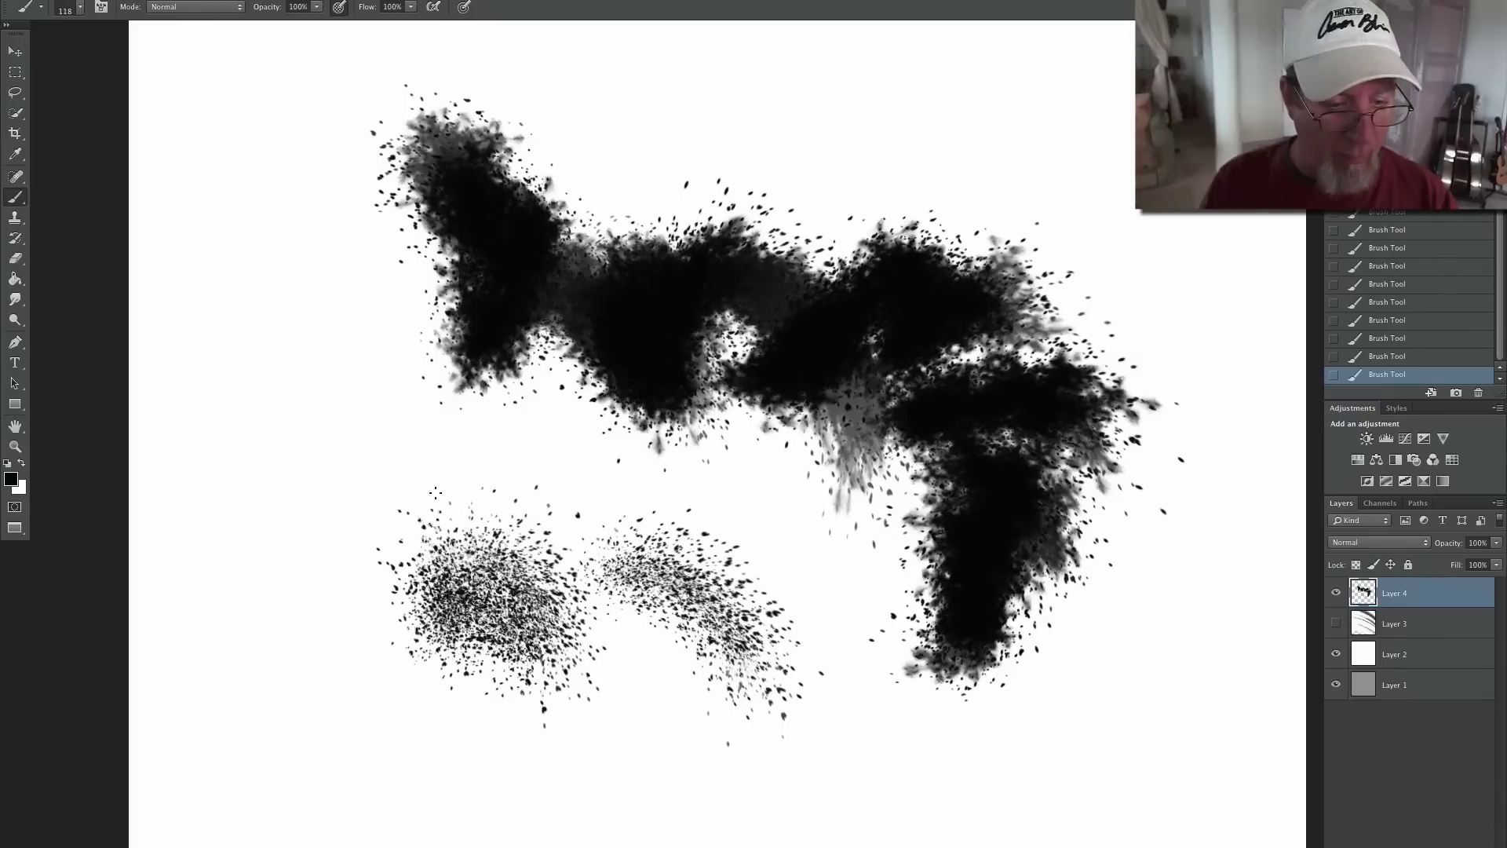
left_click_drag(377, 432, 447, 545)
mouse_move(323, 514)
left_mouse_down()
mouse_move(384, 585)
mouse_move(448, 597)
left_mouse_up()
mouse_move(592, 534)
left_mouse_down()
mouse_move(499, 533)
mouse_move(789, 530)
left_mouse_up()
mouse_move(385, 439)
left_mouse_down()
mouse_move(354, 372)
mouse_move(333, 251)
left_mouse_up()
left_click_drag(338, 408, 299, 339)
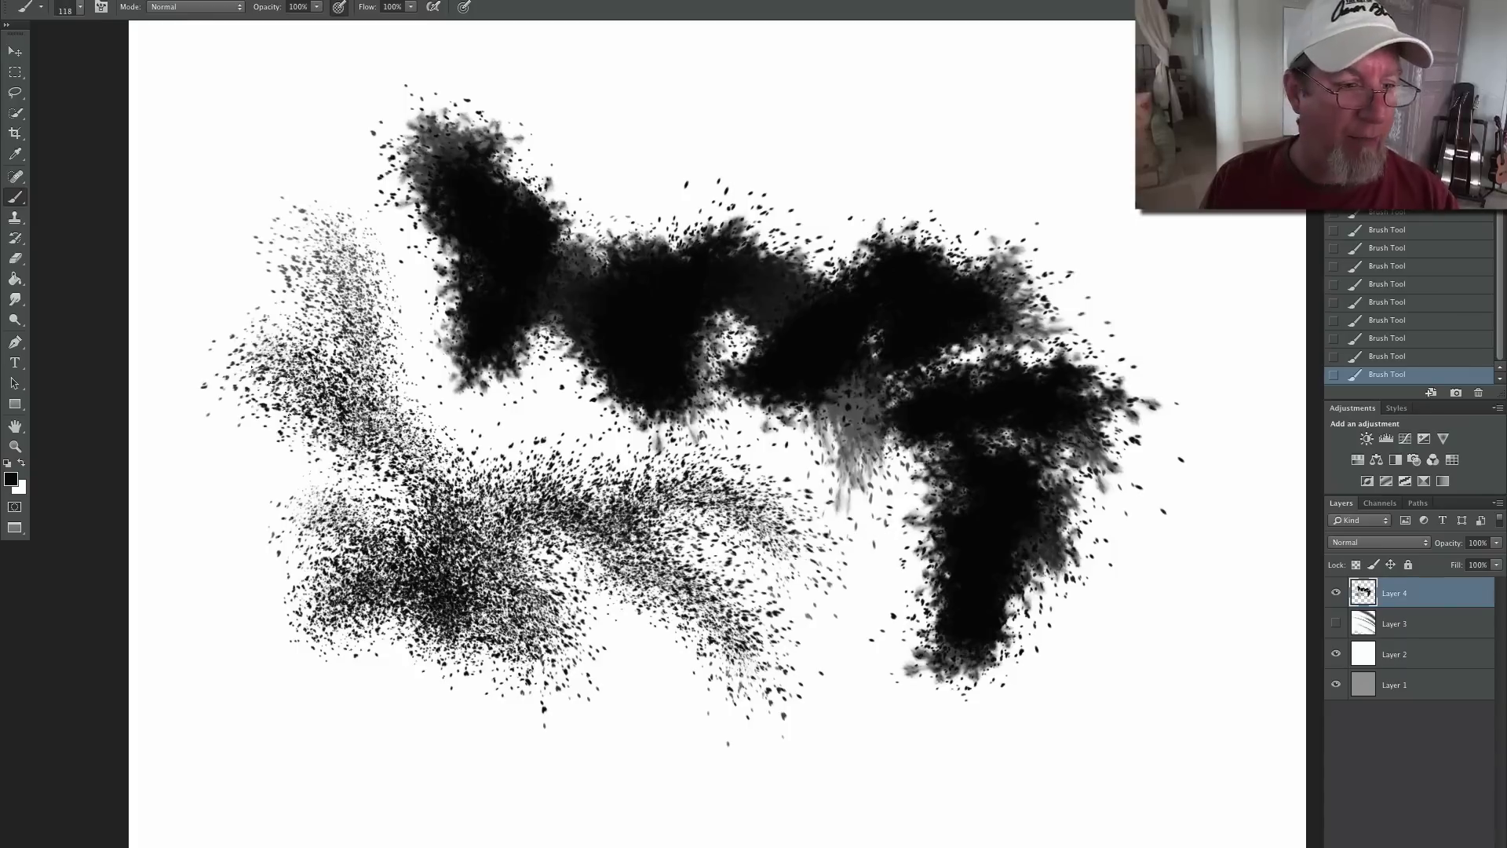
- Add curved speckled strokes around the canvas's upper-right, lower-right, lower-centre and lower-left areas
left_click_drag(283, 393, 228, 400)
left_click_drag(836, 118, 1036, 219)
mouse_move(1052, 134)
left_mouse_down()
mouse_move(1115, 236)
mouse_move(1178, 439)
left_mouse_up()
mouse_move(1020, 707)
left_mouse_down()
mouse_move(1118, 694)
mouse_move(1154, 777)
left_mouse_up()
left_click_drag(785, 784, 825, 620)
left_click_drag(644, 785, 549, 660)
mouse_move(545, 789)
left_mouse_down()
mouse_move(286, 757)
mouse_move(247, 695)
mouse_move(212, 573)
left_mouse_up()
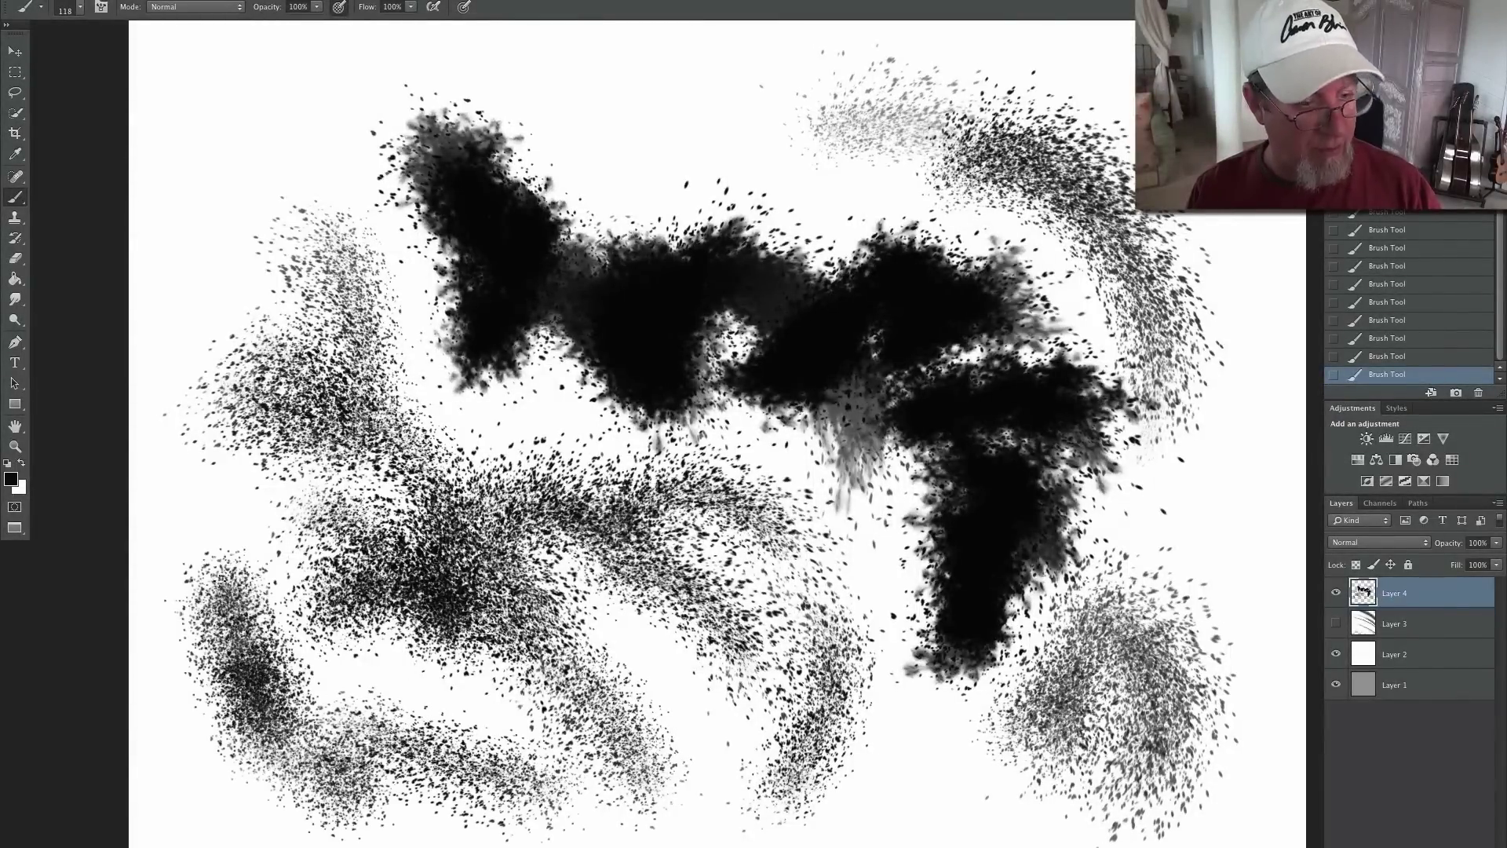
- Fill the gaps beneath and above the black masses and the upper-left corner with more speckled strokes
left_click_drag(451, 424, 620, 471)
left_click_drag(691, 168, 576, 122)
left_click_drag(643, 208, 604, 161)
left_click_drag(322, 236, 243, 130)
left_click_drag(322, 275, 361, 75)
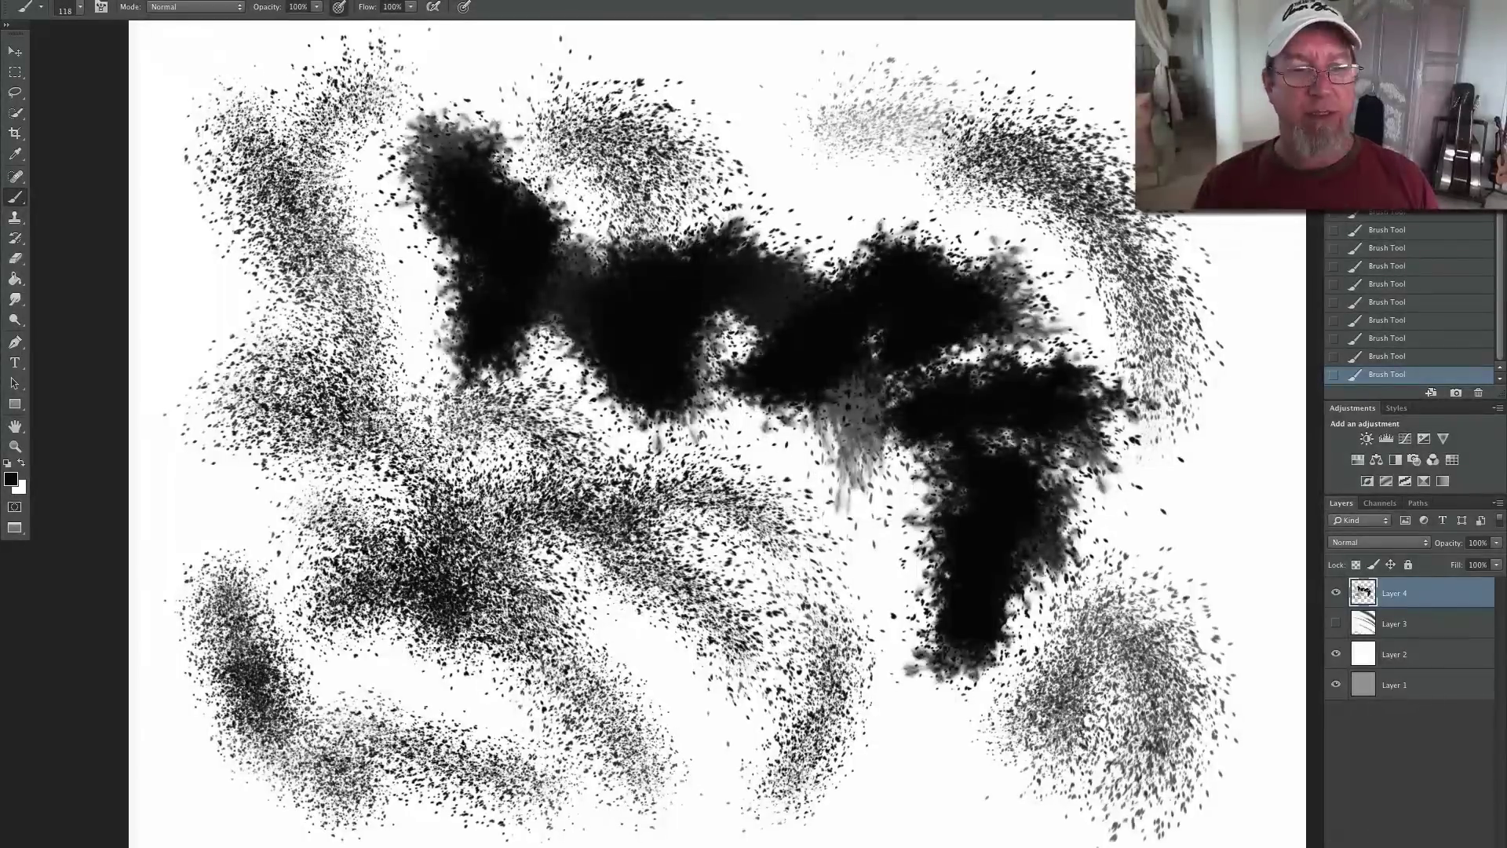
- Replace the painted layer with an empty one and paint test strokes with the 201 px tip
left_click_drag(1416, 597, 1480, 847)
left_click(1460, 846)
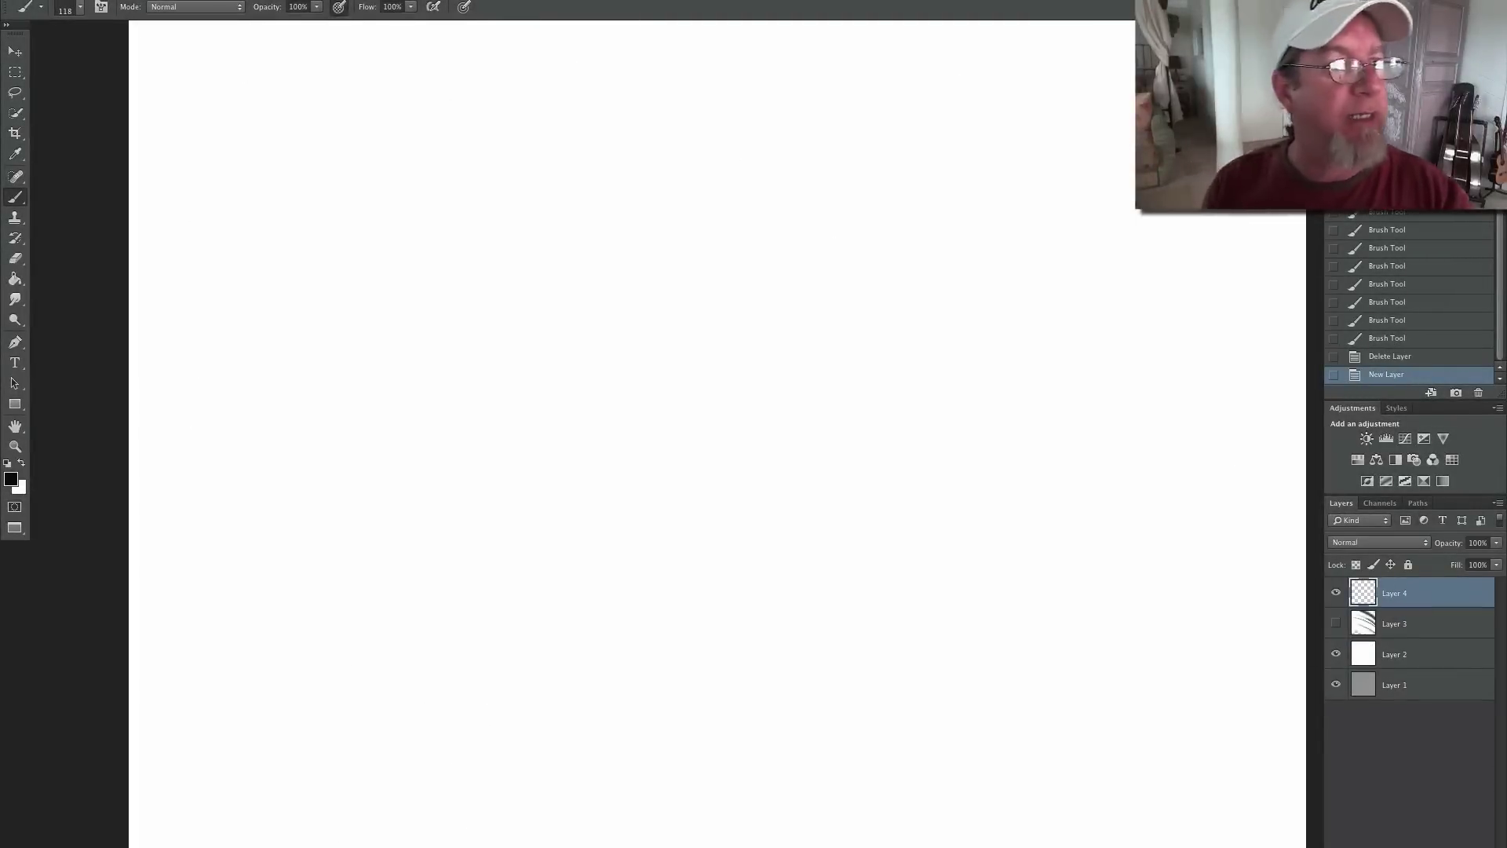
left_click(80, 9)
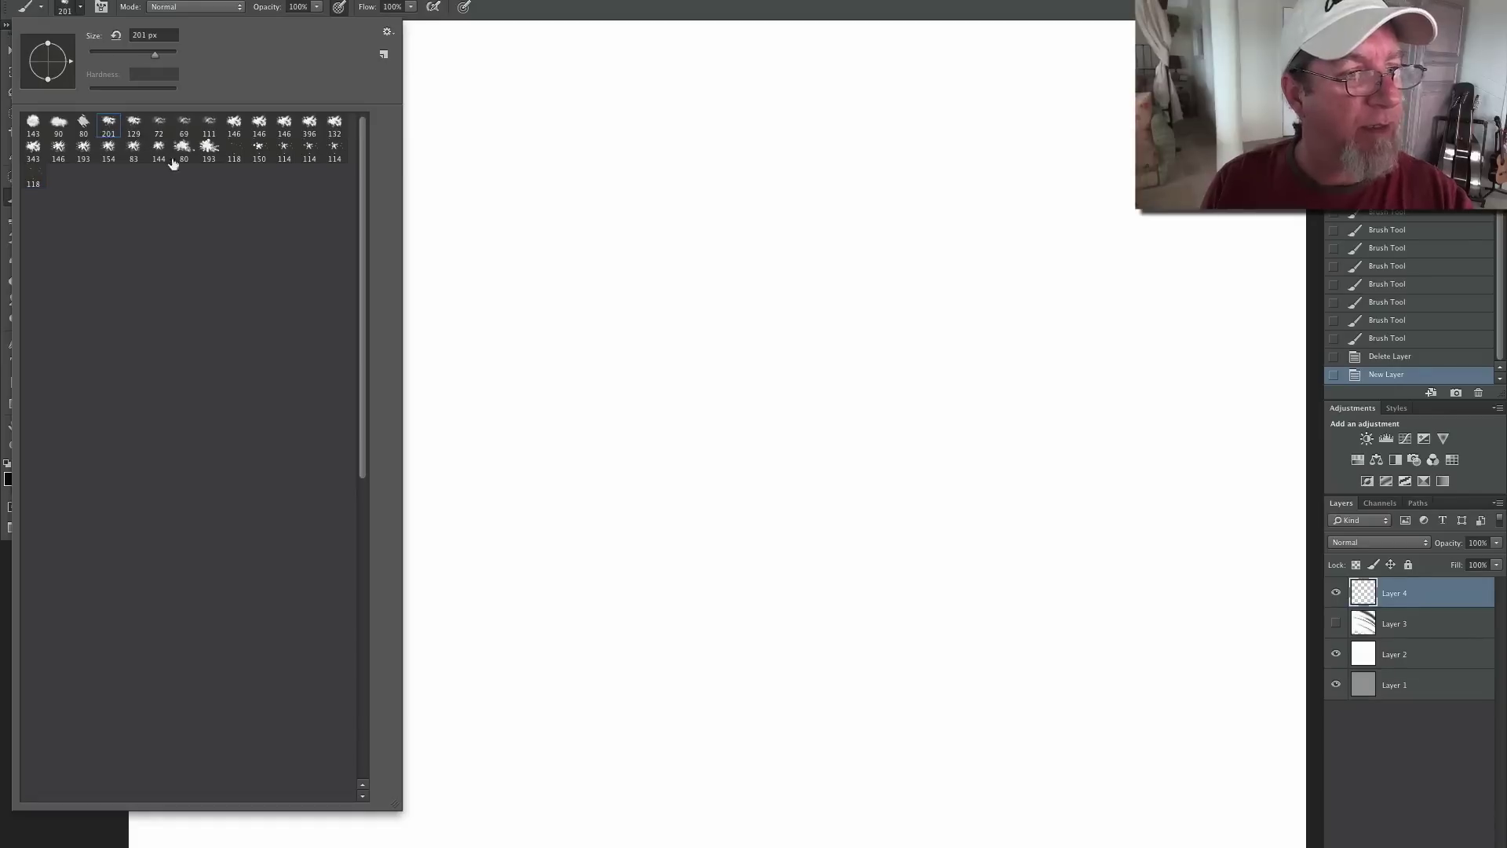
mouse_move(586, 225)
left_mouse_down()
mouse_move(960, 417)
mouse_move(754, 299)
mouse_move(1078, 496)
mouse_move(822, 368)
mouse_move(336, 217)
mouse_move(367, 248)
mouse_move(690, 400)
mouse_move(266, 210)
mouse_move(168, 196)
left_mouse_up()
- Replace the layer with an empty one again and paint a broad, textured dark band curving diagonally across the whole canvas
mouse_move(1409, 596)
left_mouse_down()
mouse_move(1467, 741)
mouse_move(1468, 846)
left_mouse_up()
left_click(1446, 846)
left_click(79, 7)
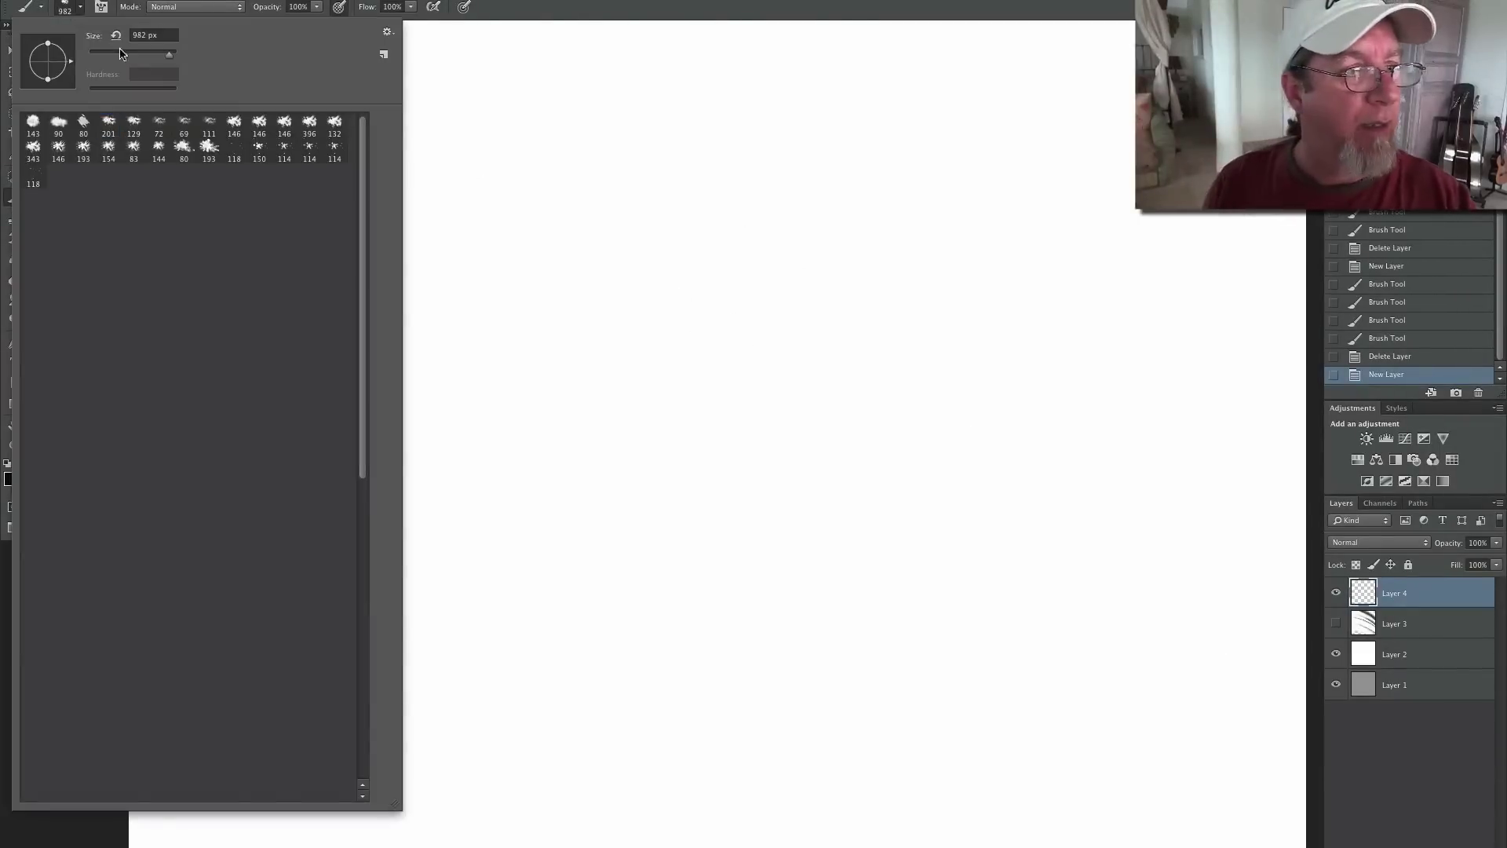
mouse_move(642, 191)
left_mouse_down()
mouse_move(1056, 466)
mouse_move(826, 321)
mouse_move(565, 188)
mouse_move(463, 157)
mouse_move(419, 197)
mouse_move(573, 263)
left_mouse_up()
key("super+minus")
mouse_move(410, 206)
left_mouse_down()
mouse_move(744, 274)
mouse_move(1194, 455)
left_mouse_up()
mouse_move(1138, 368)
left_mouse_down()
mouse_move(337, 141)
mouse_move(735, 322)
mouse_move(421, 275)
mouse_move(437, 296)
mouse_move(1279, 746)
left_mouse_up()
mouse_move(1095, 545)
left_mouse_down()
mouse_move(976, 353)
mouse_move(202, 236)
left_mouse_up()
- Choose the first 146 px tip, enlarge it to 307 px and paint a second dark band across the upper-right corner
right_click(178, 203)
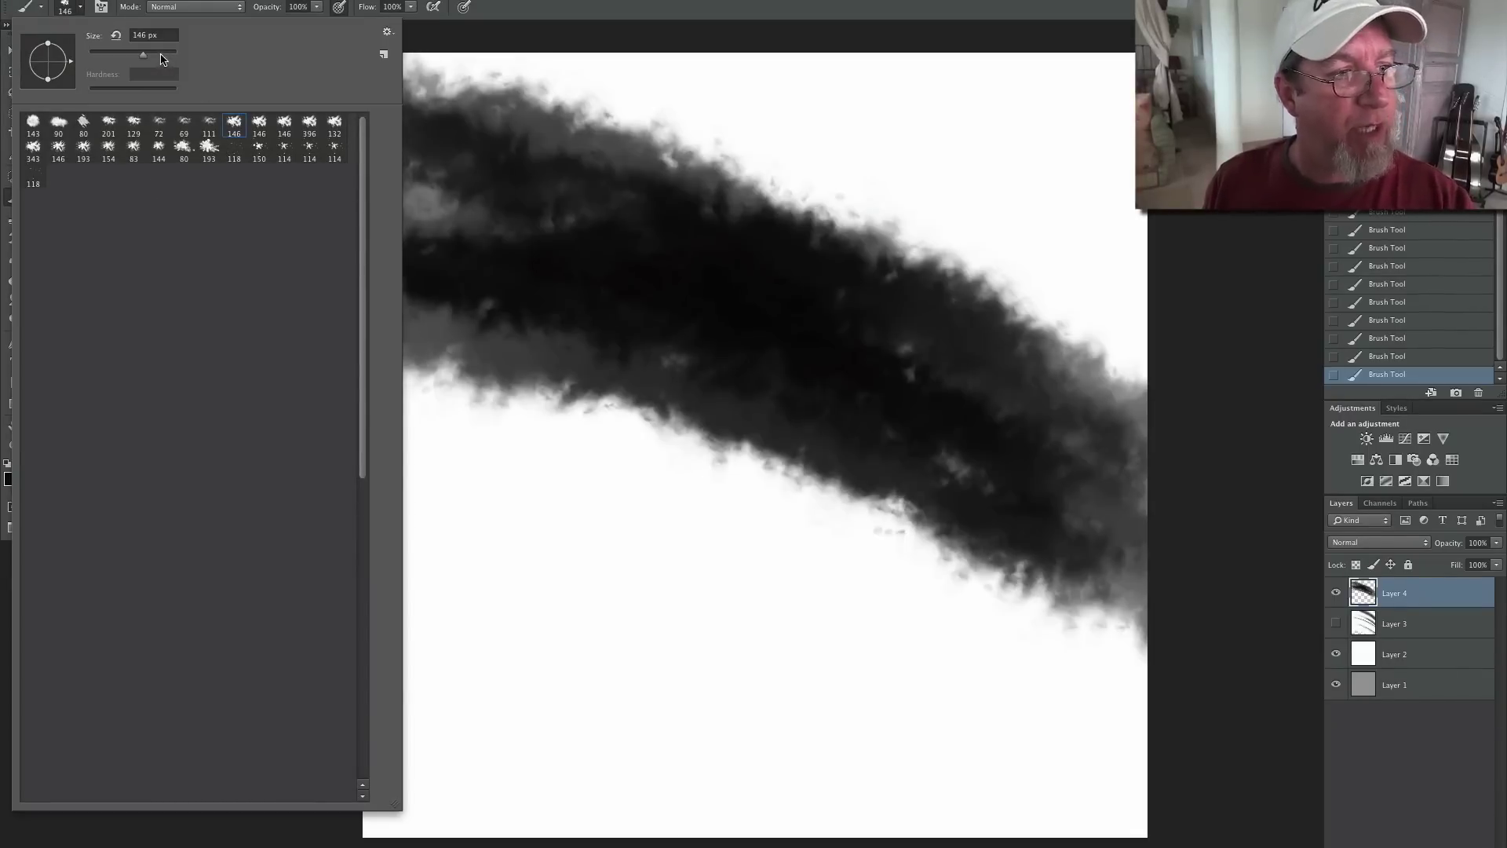
mouse_move(1075, 224)
left_mouse_down()
mouse_move(1119, 247)
mouse_move(972, 155)
mouse_move(988, 160)
mouse_move(710, 49)
left_mouse_up()
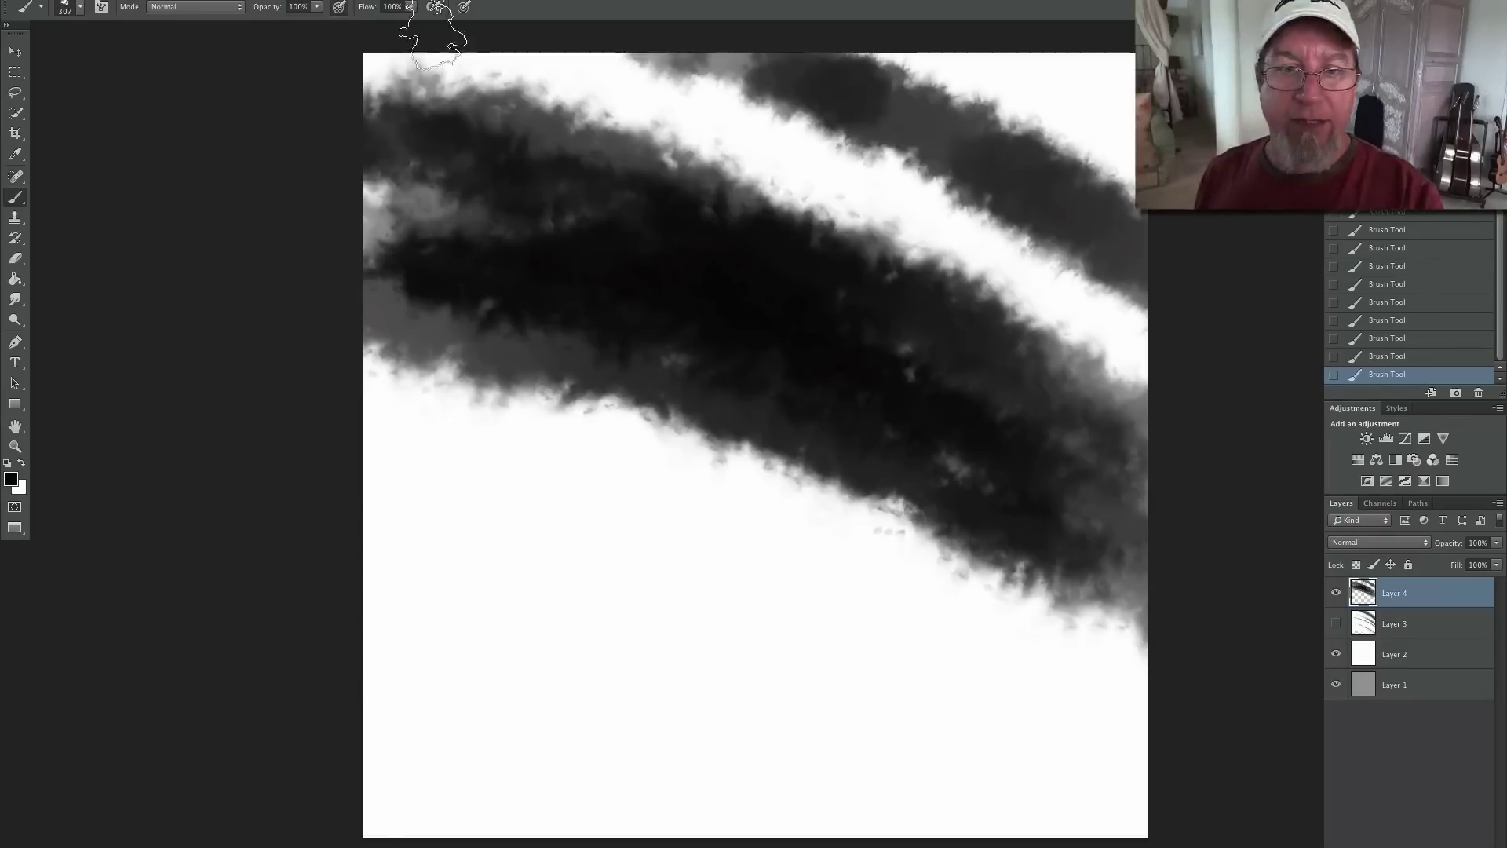
- Set the foreground color to near-white (RGB 252, 253, 253) and paint along the lower edge of the main dark band
left_click(11, 479)
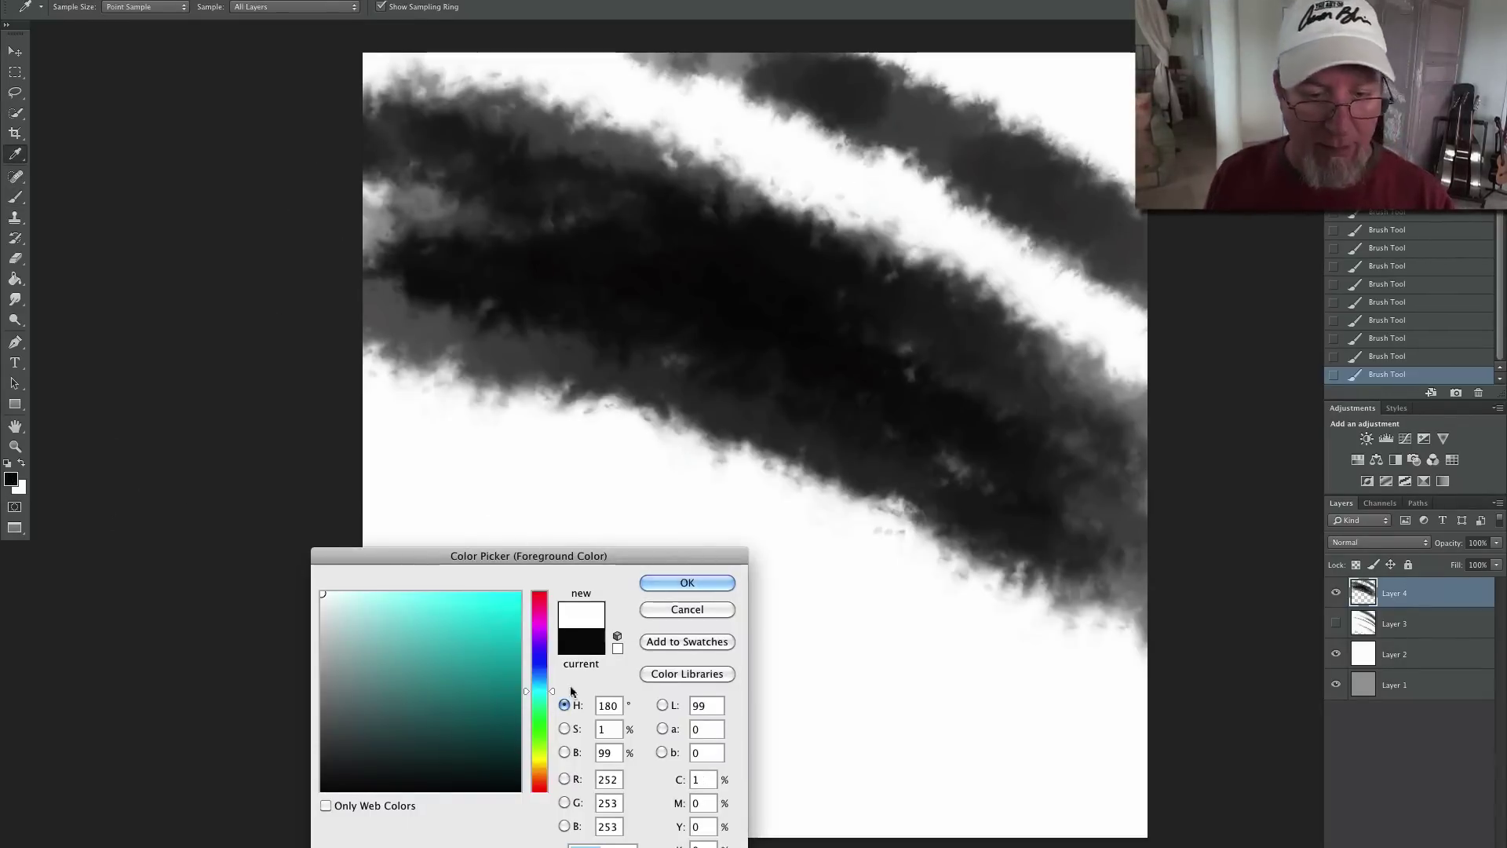
left_click(664, 586)
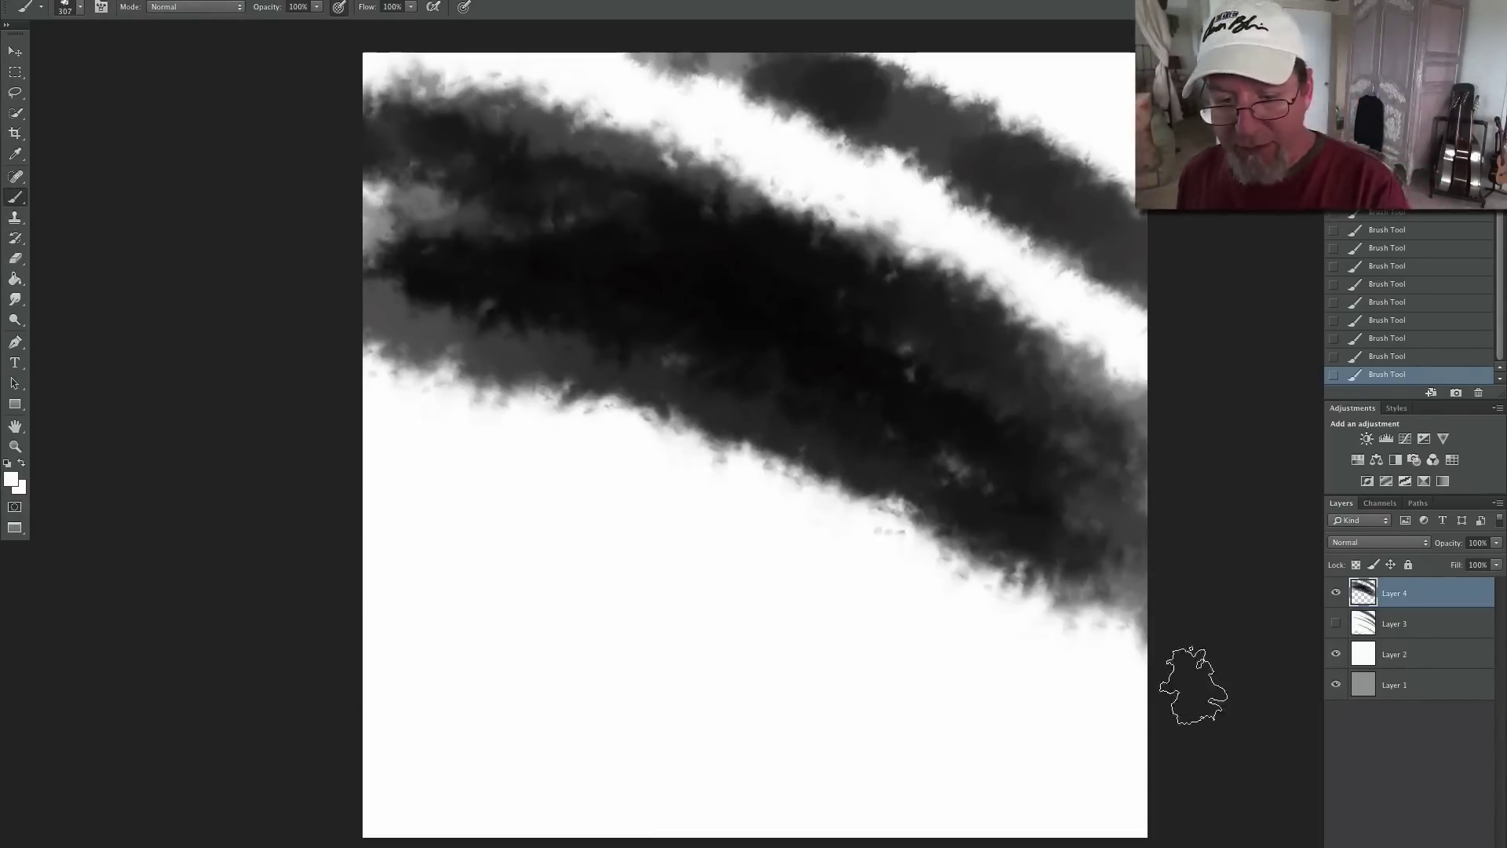
mouse_move(469, 373)
left_mouse_down()
mouse_move(1077, 615)
mouse_move(212, 320)
mouse_move(1086, 605)
mouse_move(314, 302)
left_mouse_up()
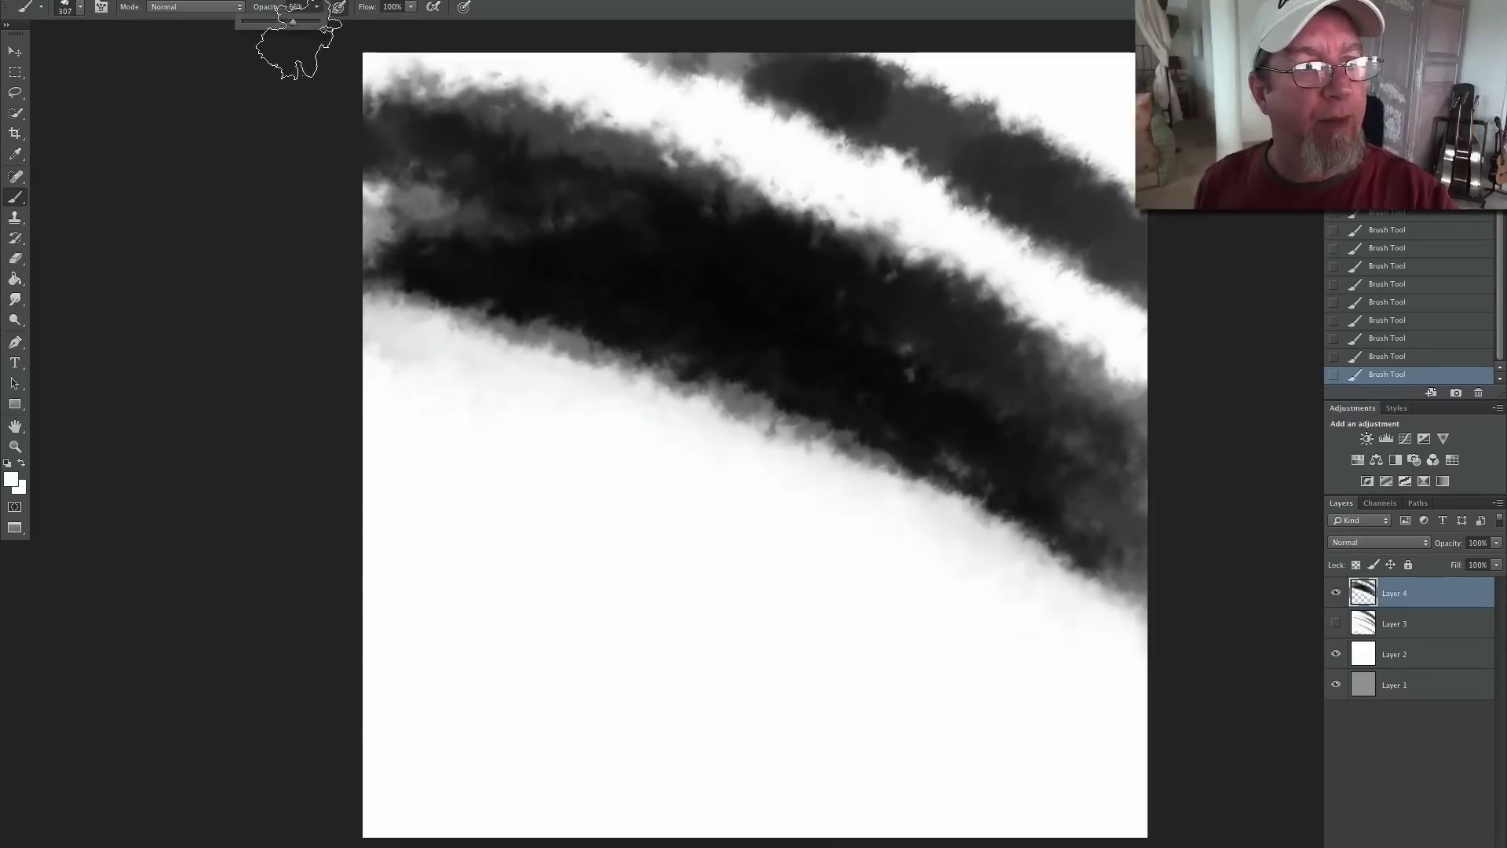
- Lower the brush opacity to 77% and soften both edges of the main dark band with near-white strokes
left_click_drag(300, 28, 300, 30)
mouse_move(1152, 645)
left_mouse_down()
mouse_move(831, 471)
mouse_move(957, 547)
mouse_move(317, 318)
mouse_move(666, 398)
mouse_move(949, 505)
mouse_move(605, 369)
mouse_move(1079, 547)
mouse_move(713, 337)
mouse_move(248, 251)
left_mouse_up()
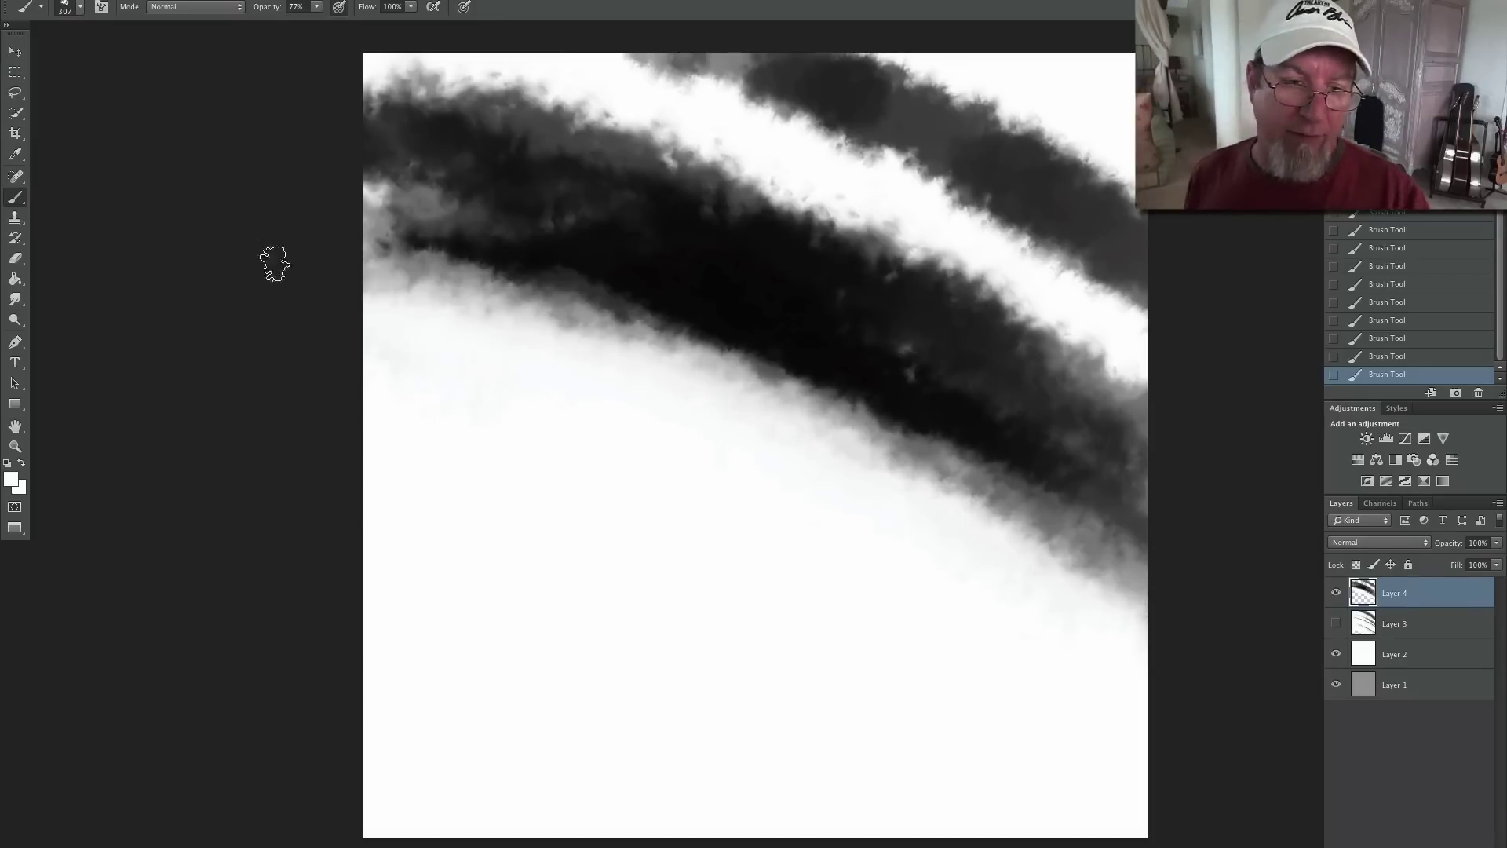
mouse_move(1083, 321)
left_mouse_down()
mouse_move(918, 252)
mouse_move(1021, 298)
mouse_move(1065, 349)
mouse_move(751, 178)
mouse_move(385, 59)
mouse_move(609, 135)
mouse_move(976, 320)
mouse_move(1120, 370)
mouse_move(549, 168)
mouse_move(1099, 440)
left_mouse_up()
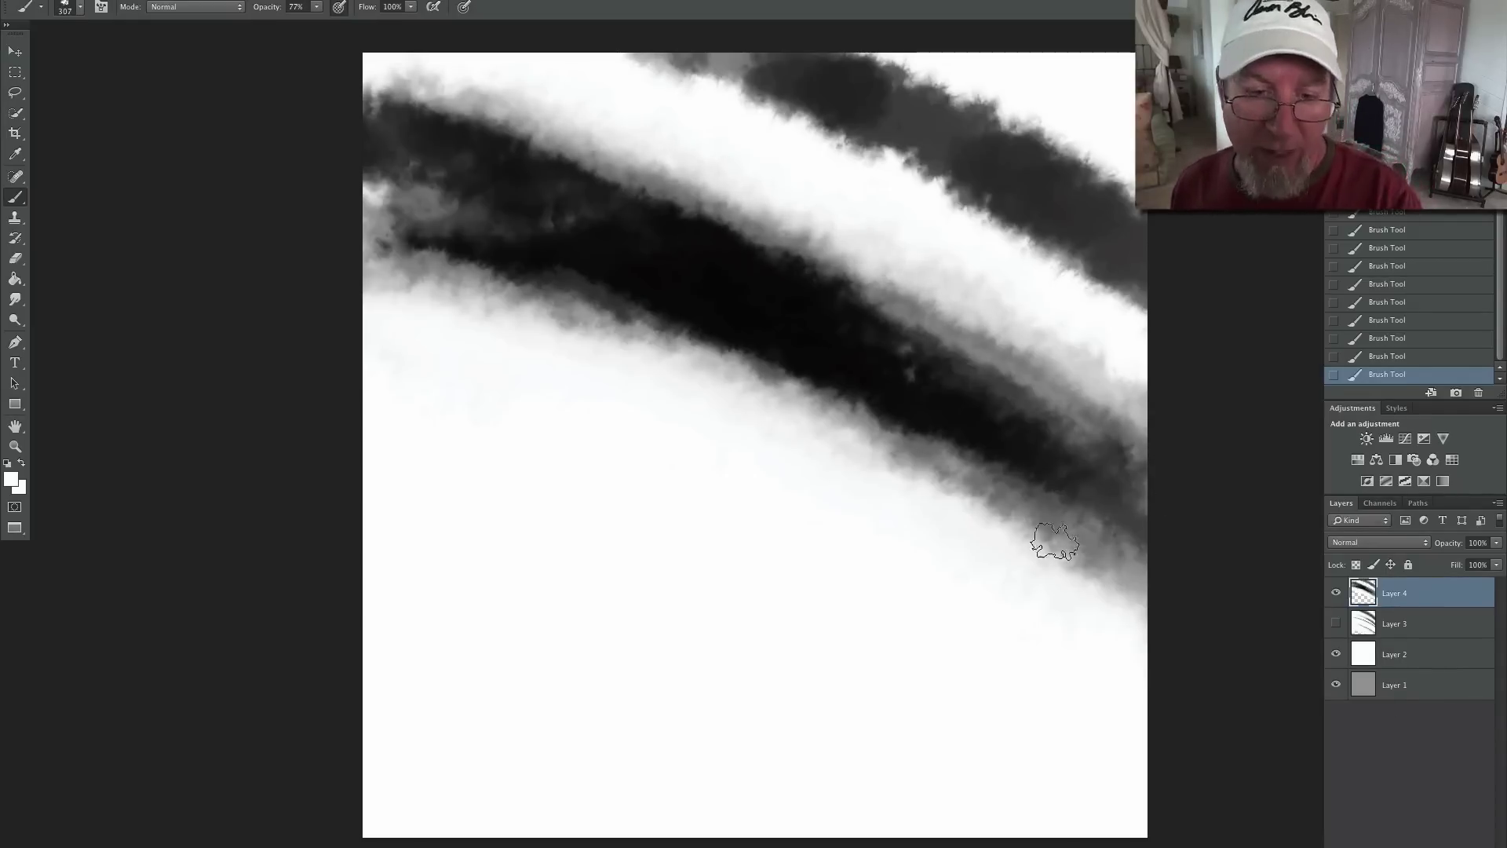
mouse_move(1054, 540)
left_mouse_down()
mouse_move(804, 384)
mouse_move(207, 166)
left_mouse_up()
mouse_move(695, 349)
left_mouse_down()
mouse_move(384, 244)
mouse_move(290, 291)
left_mouse_up()
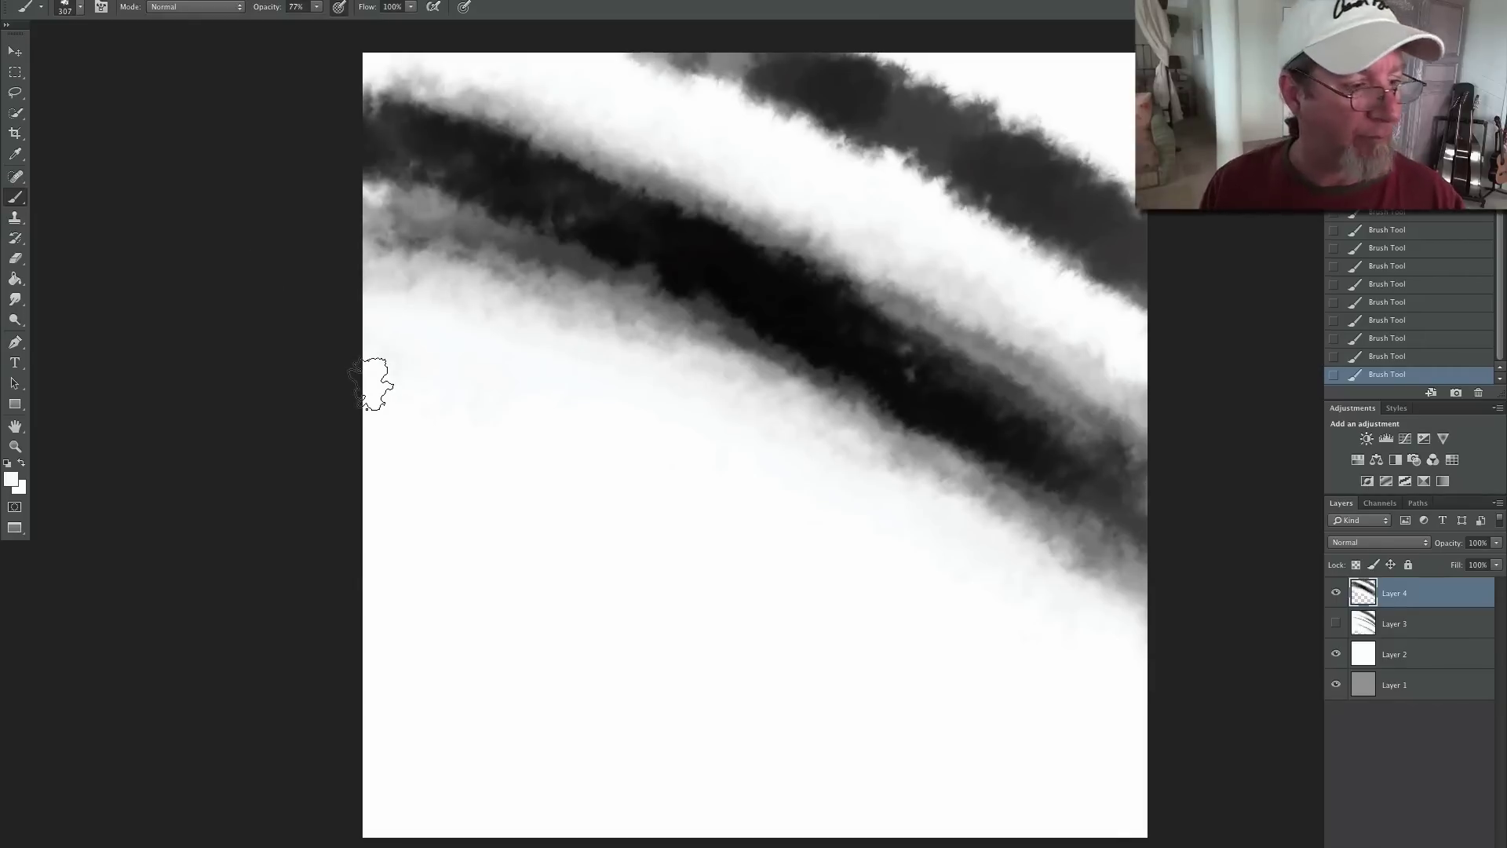
- Set the foreground color to near-black and paint a thick diagonal stroke at the canvas's lower left with the 396 px tip
left_click(11, 479)
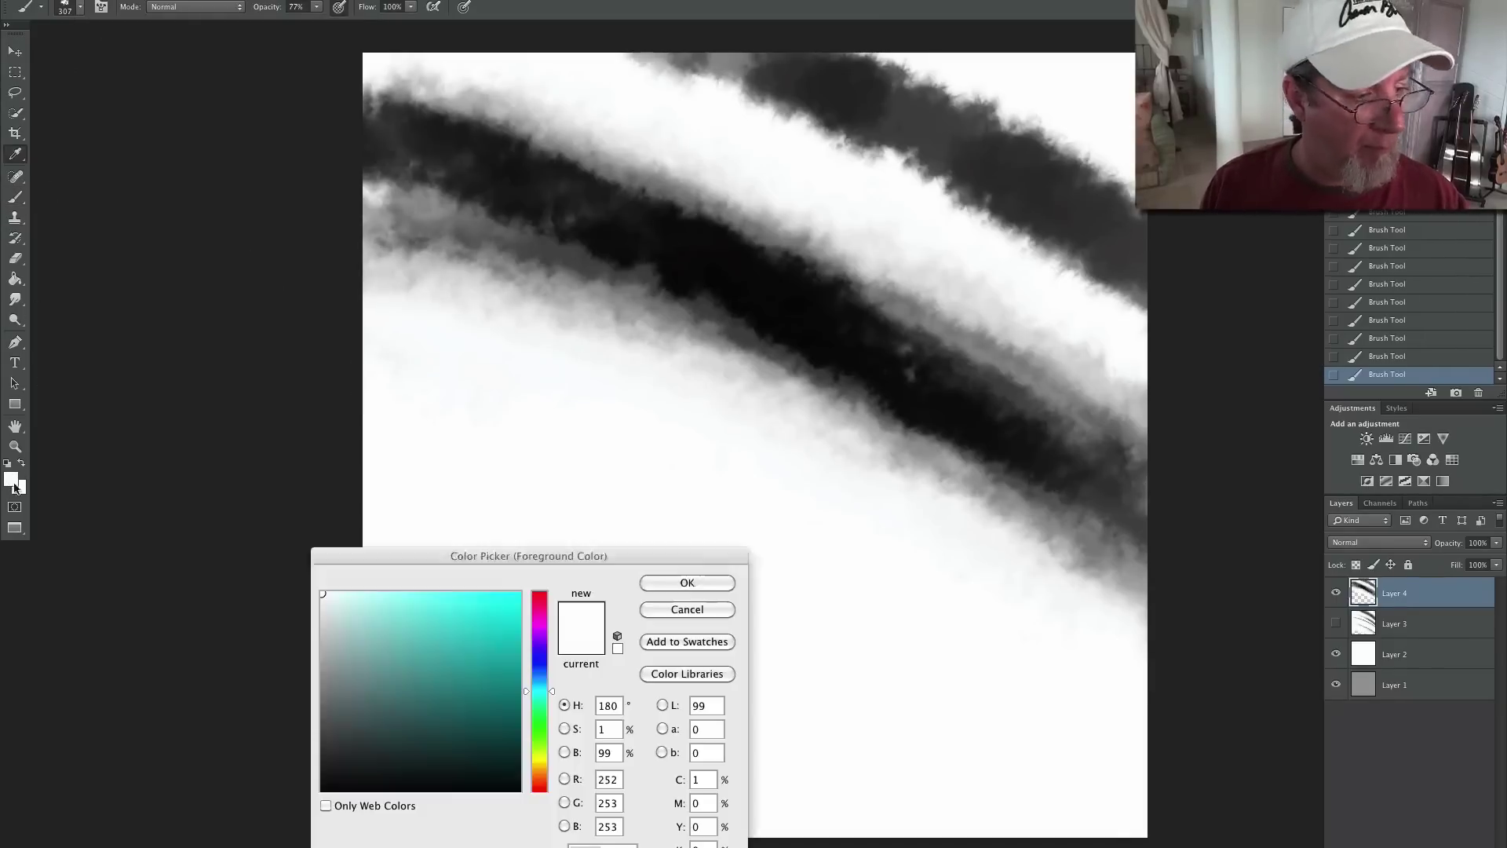
left_click(322, 788)
left_click(658, 584)
key("b")
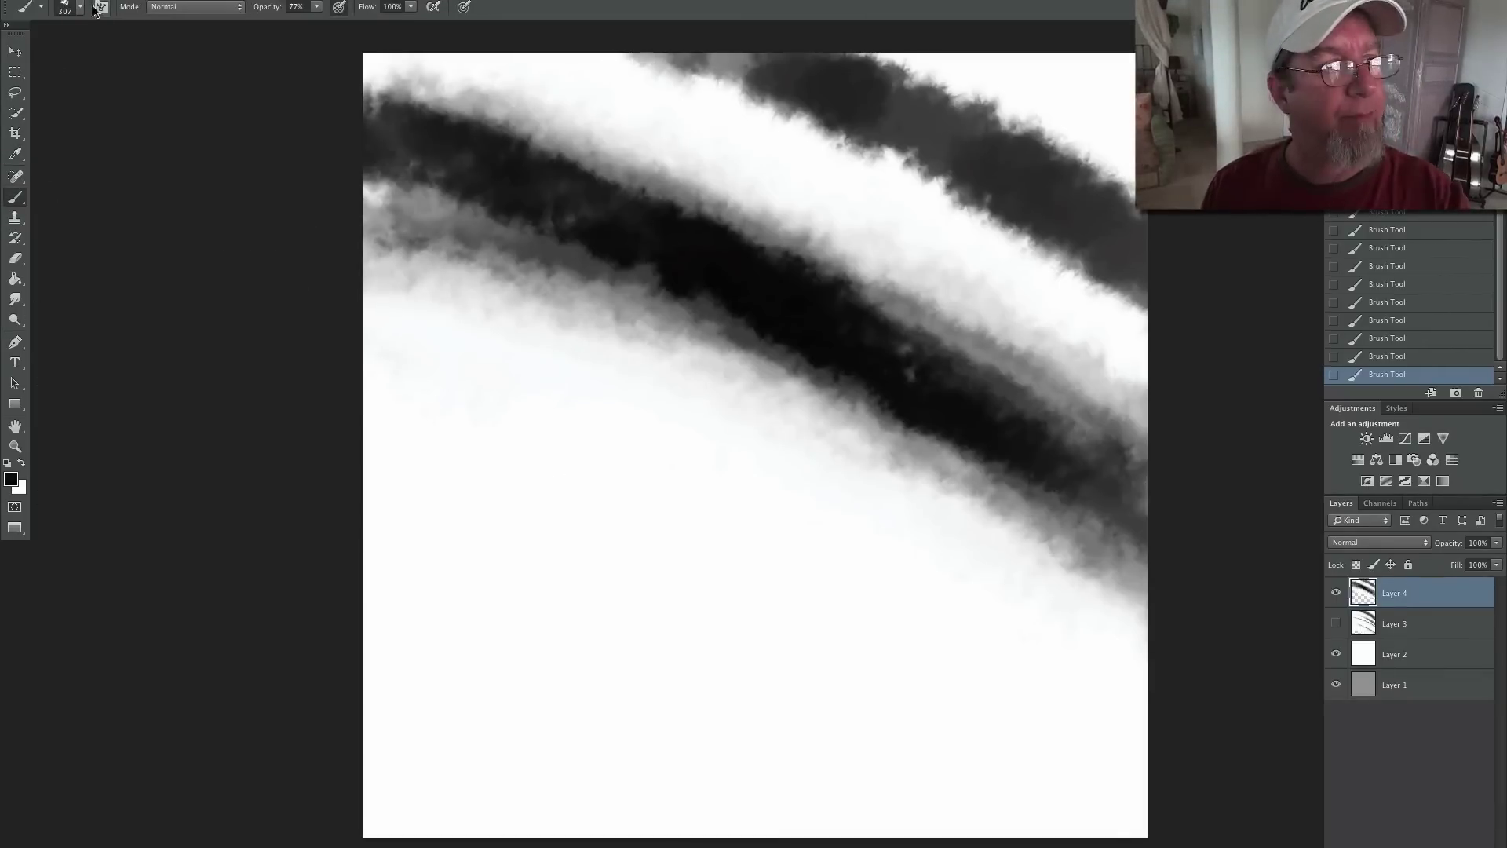
left_click(79, 7)
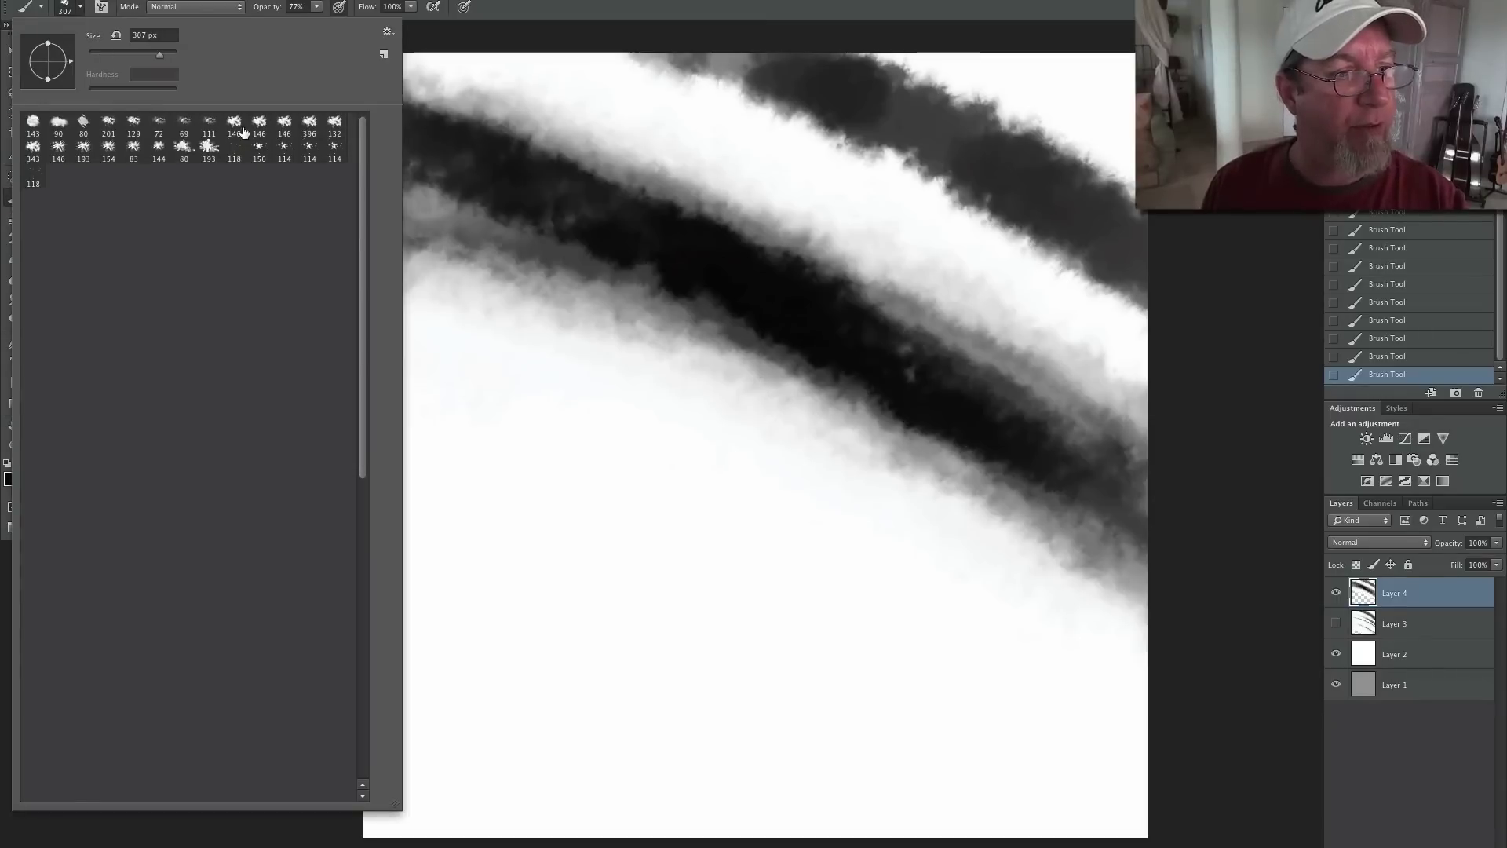
mouse_move(617, 471)
left_mouse_down()
mouse_move(689, 504)
mouse_move(471, 421)
mouse_move(837, 578)
left_mouse_up()
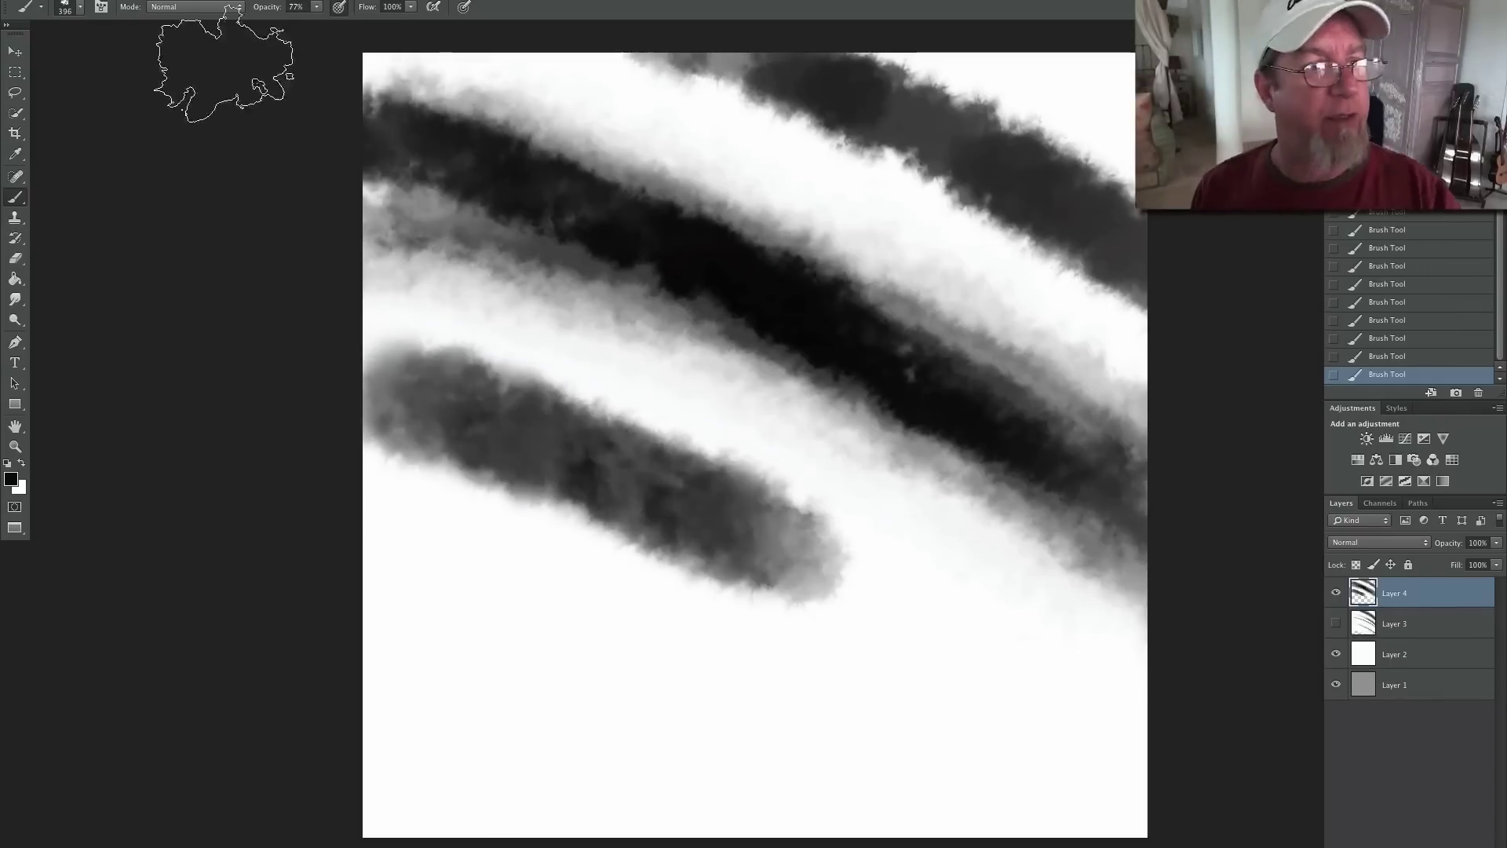
- Choose the 132 px tip and paint a thin dark stroke through the thick one, extending toward the lower right
left_click(165, 7)
left_click(164, 7)
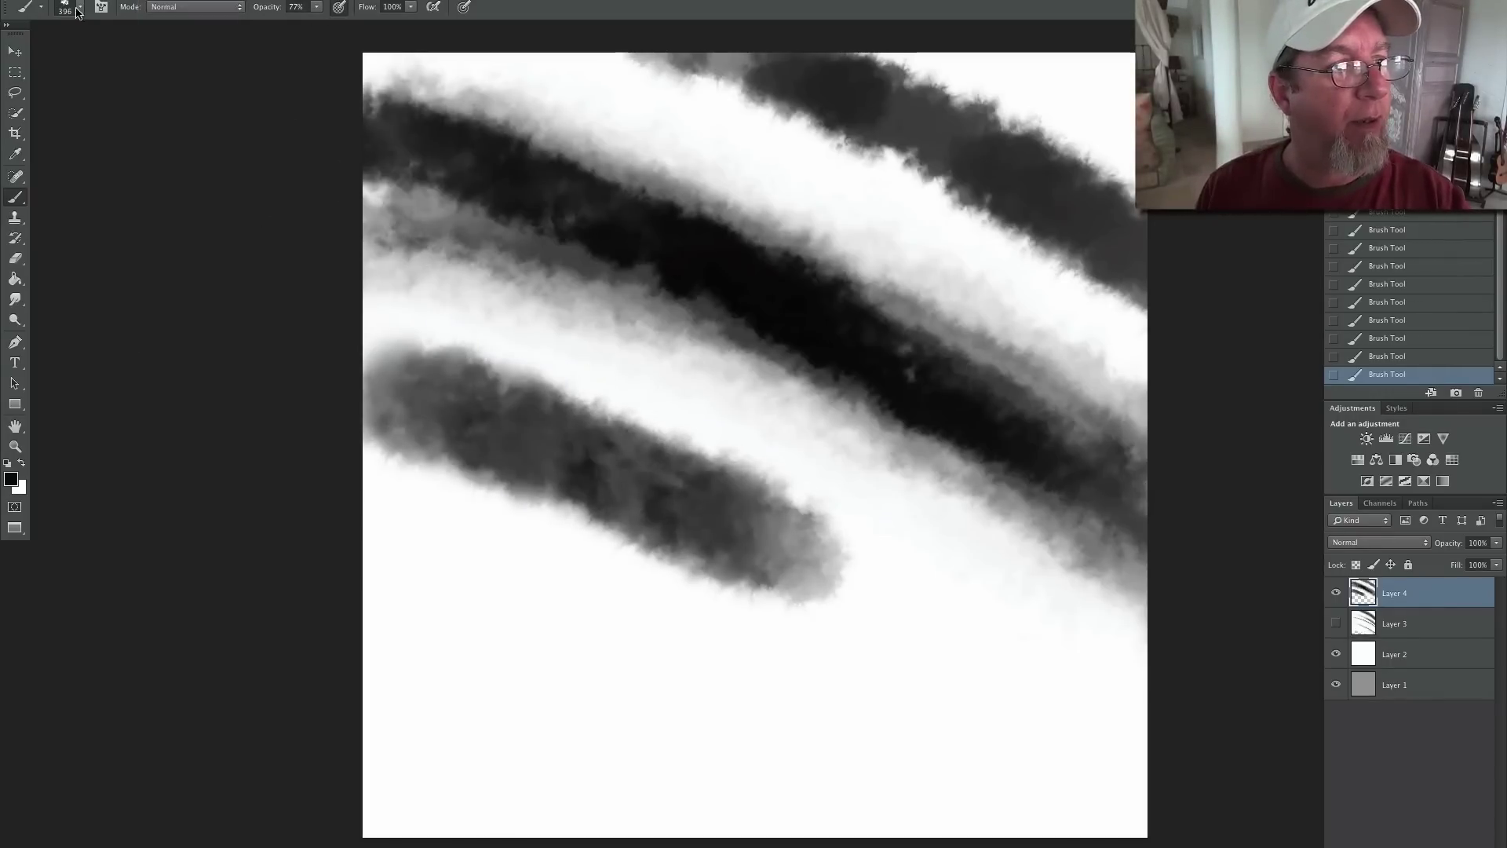
left_click(79, 7)
left_click(771, 554)
mouse_move(771, 554)
left_mouse_down()
mouse_move(943, 635)
mouse_move(743, 535)
mouse_move(1065, 701)
mouse_move(571, 459)
left_mouse_up()
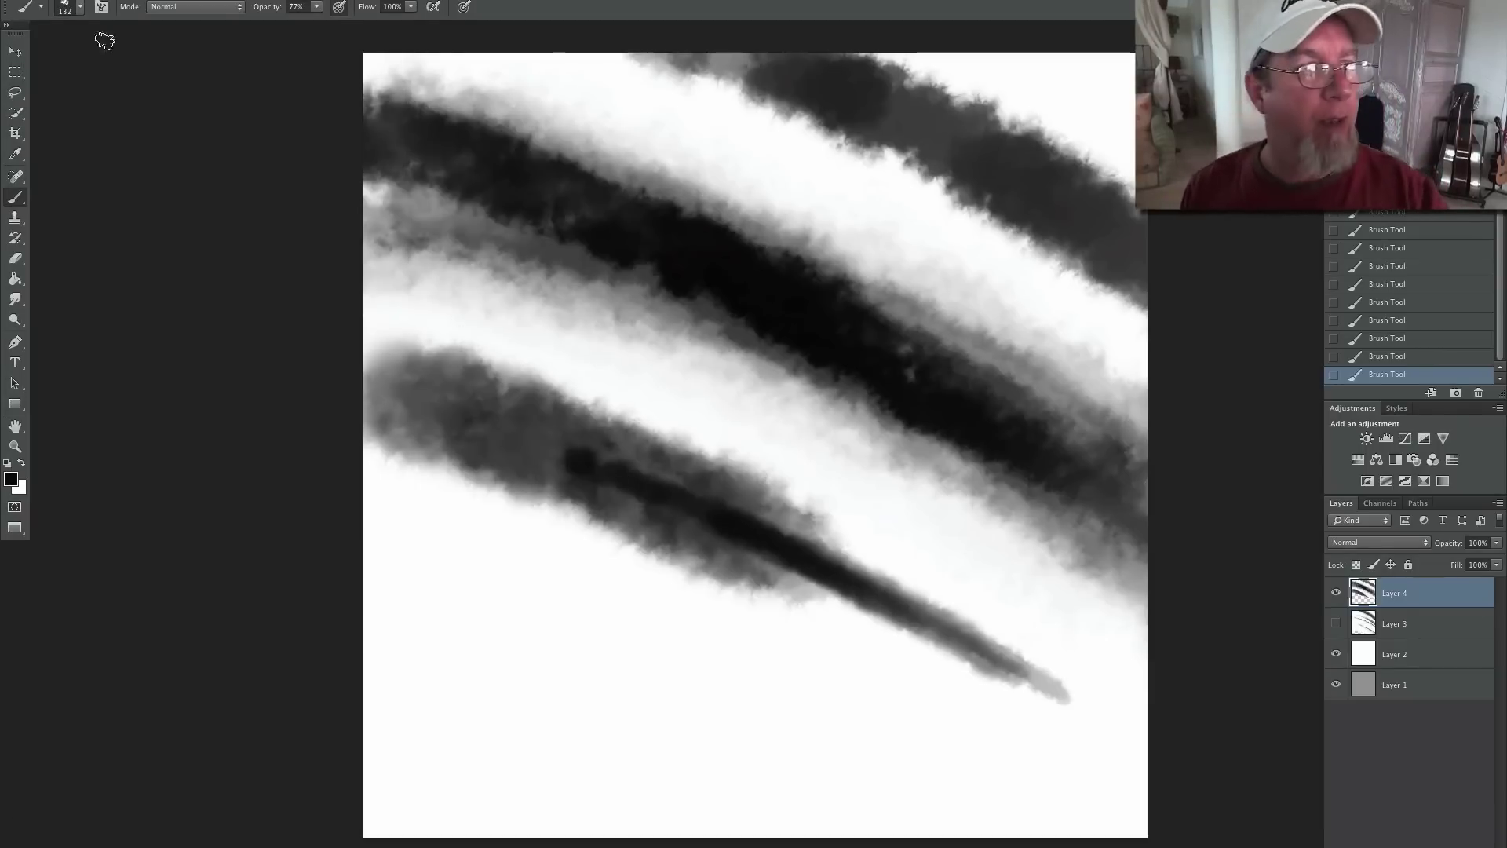
- Switch to another brush tip and build up heavy black bands diagonally across the lower half of the canvas
left_click(80, 7)
left_click(619, 460)
mouse_move(619, 459)
left_mouse_down()
mouse_move(1122, 753)
mouse_move(270, 370)
mouse_move(380, 387)
mouse_move(1134, 710)
mouse_move(612, 431)
mouse_move(548, 444)
mouse_move(745, 571)
mouse_move(326, 494)
mouse_move(801, 675)
mouse_move(471, 588)
left_mouse_up()
- Set the foreground color to near-white and, with the 111 px tip at 182 px, paint along the lower black band's bottom edge
left_click(11, 479)
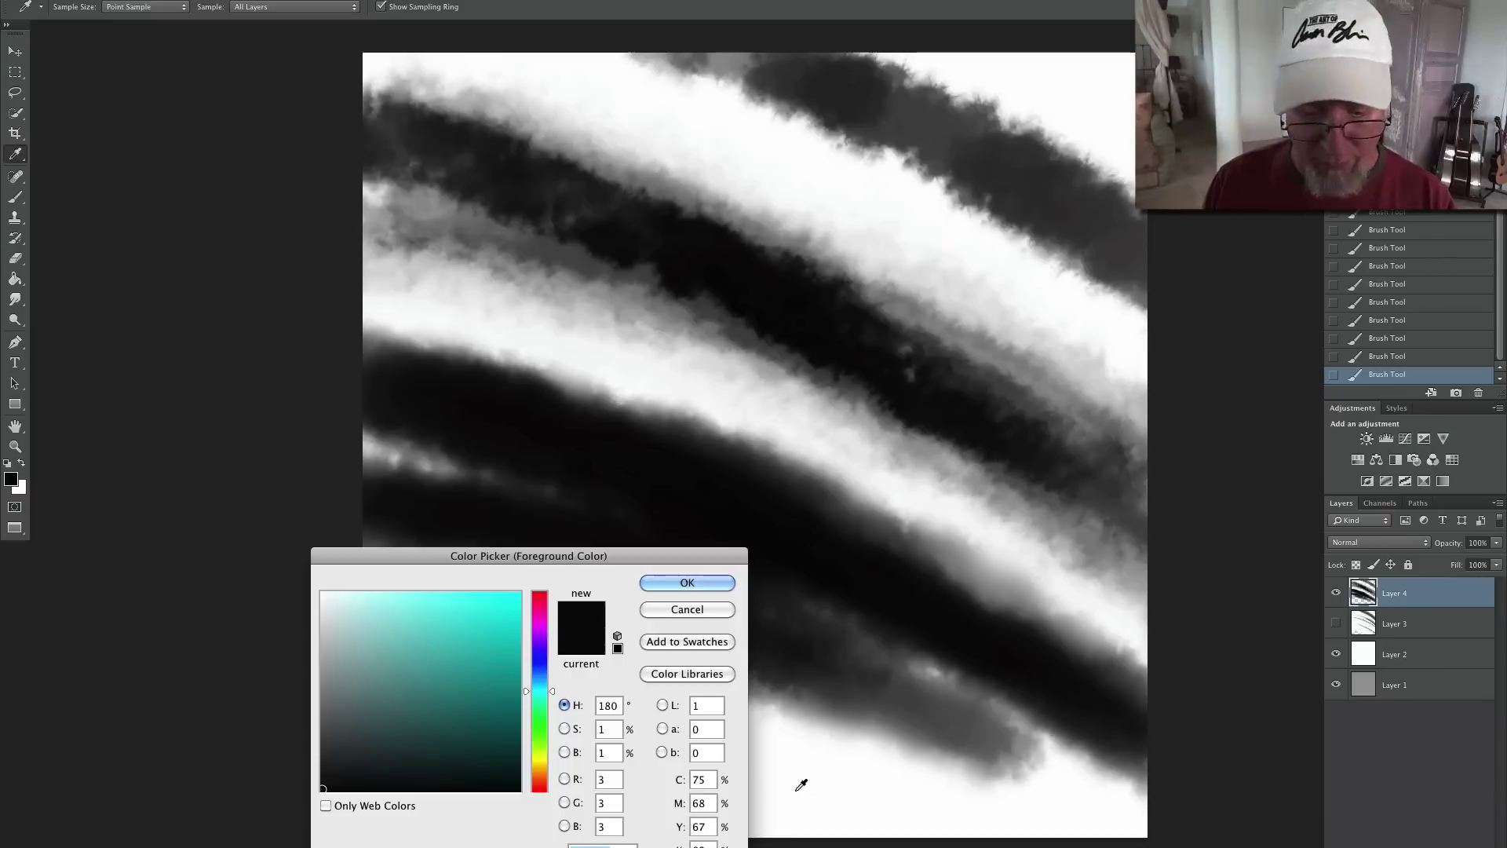
left_click(686, 583)
key("b")
left_click(80, 7)
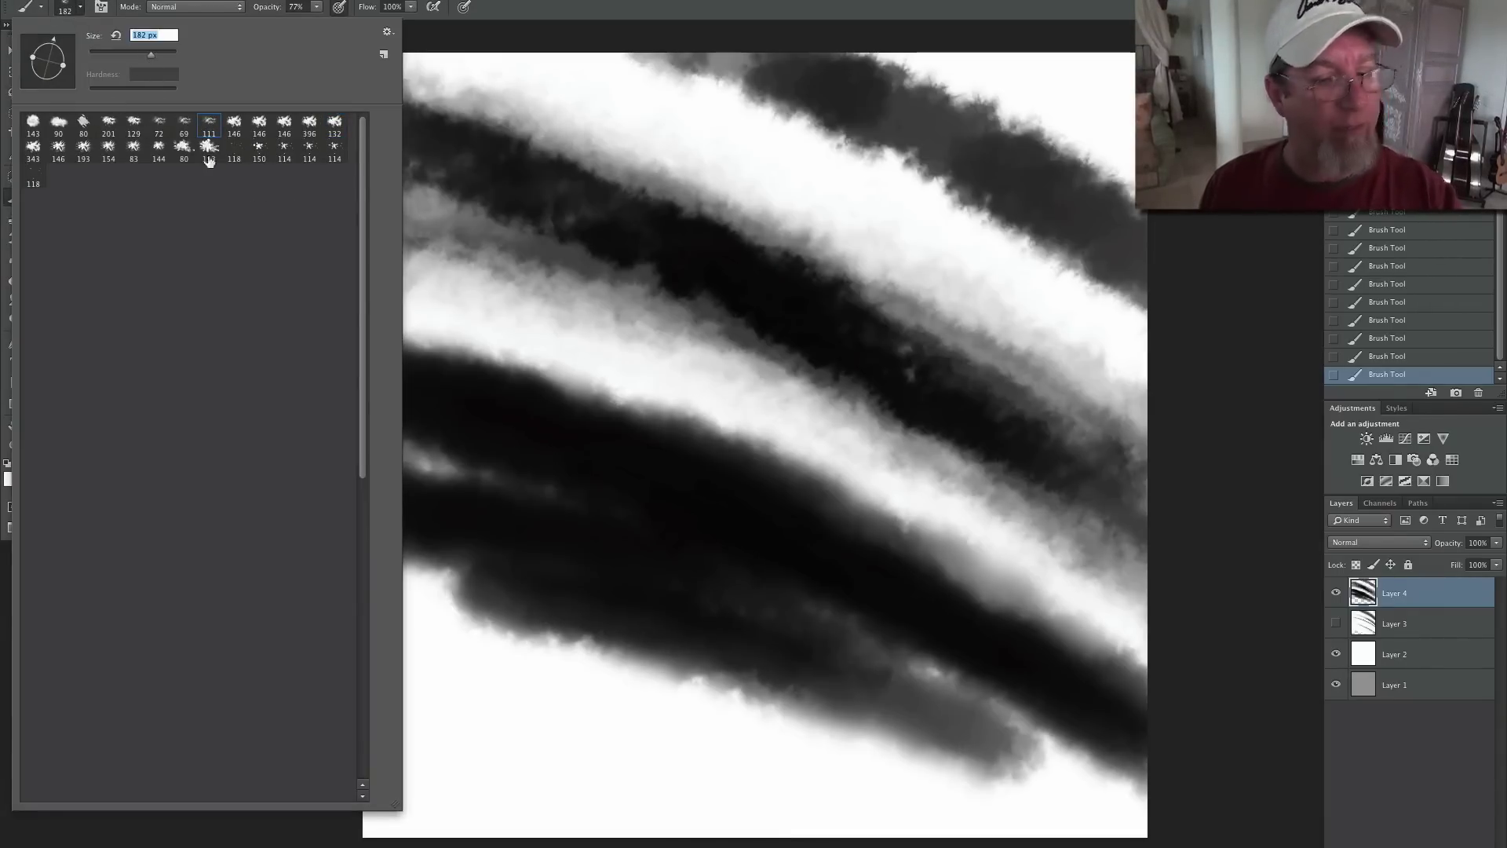
left_click(932, 773)
left_click_drag(387, 589, 922, 787)
mouse_move(466, 631)
left_mouse_down()
mouse_move(884, 764)
mouse_move(583, 667)
mouse_move(679, 679)
mouse_move(1037, 837)
mouse_move(817, 750)
mouse_move(596, 602)
mouse_move(1095, 793)
mouse_move(1150, 783)
left_mouse_up()
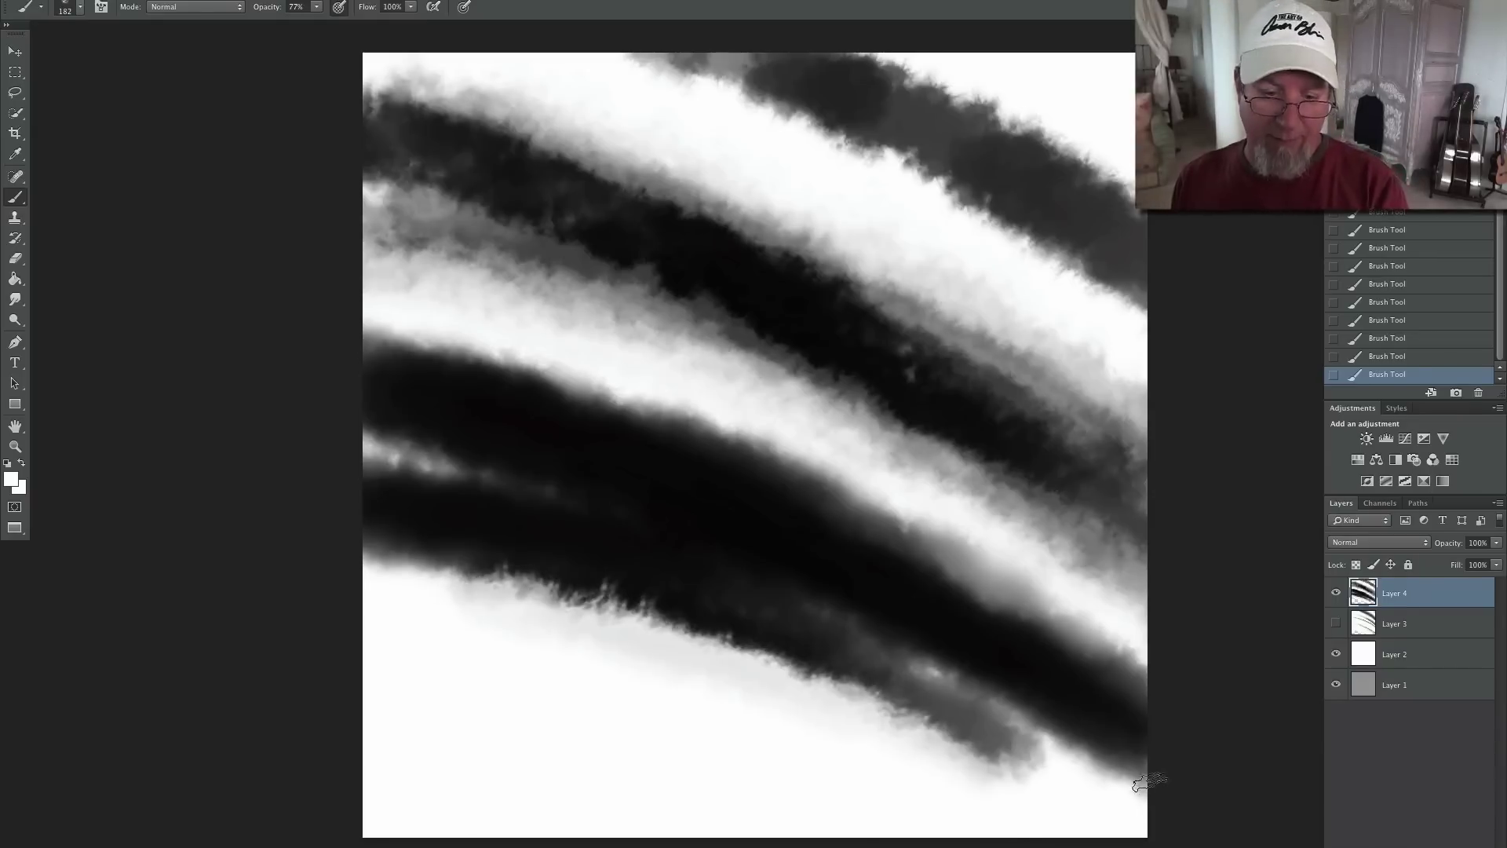
- Carve and soften the upper edge of the lower black band with repeated long near-white strokes
left_click_drag(1069, 640, 314, 337)
mouse_move(926, 528)
left_mouse_down()
mouse_move(704, 424)
mouse_move(982, 557)
left_mouse_up()
mouse_move(561, 401)
left_mouse_down()
mouse_move(1222, 690)
mouse_move(1275, 846)
left_mouse_up()
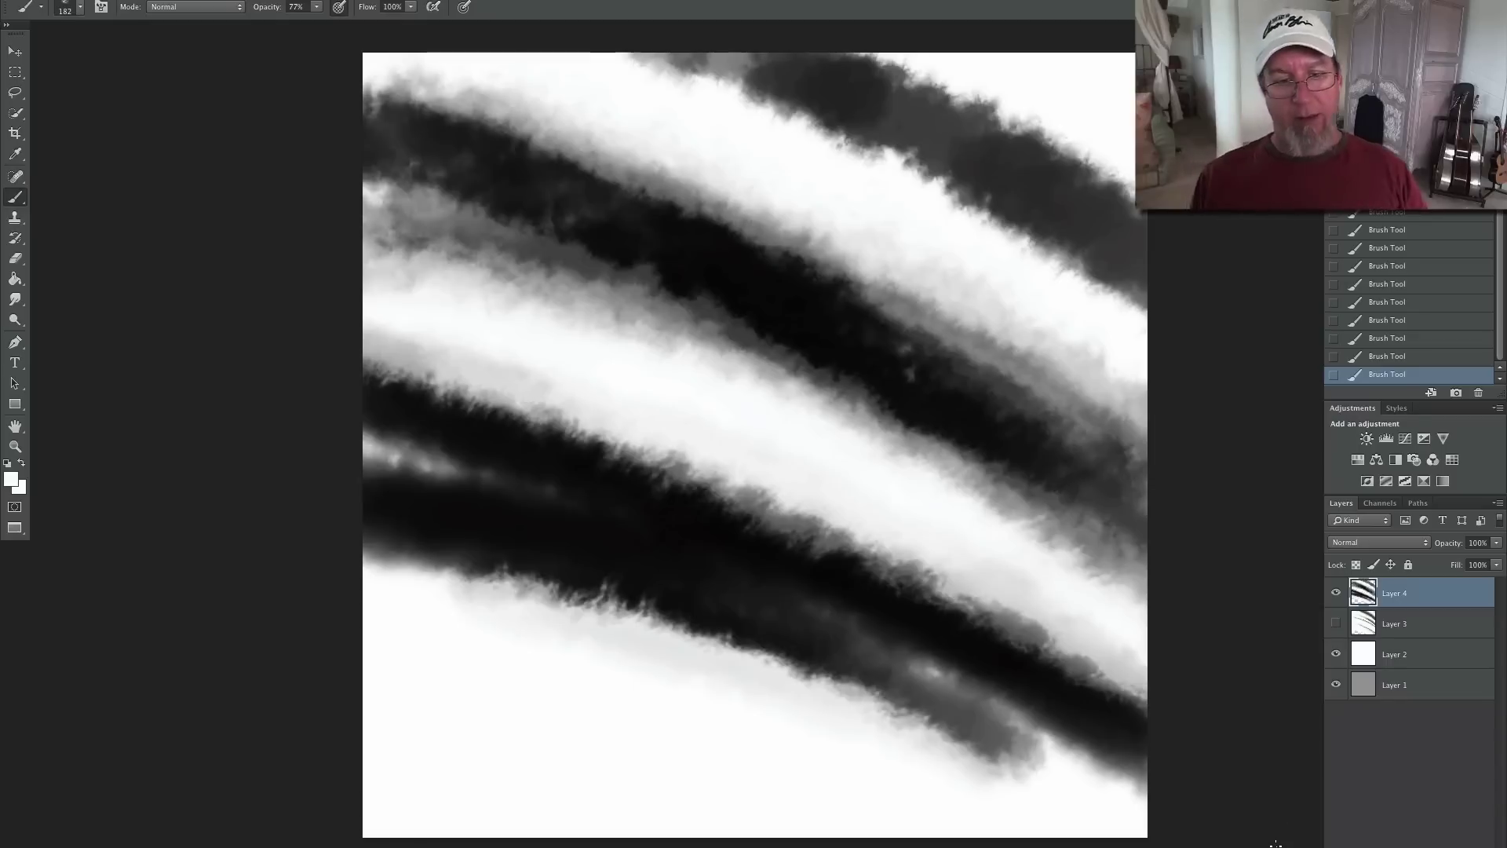
left_click_drag(1069, 611, 345, 321)
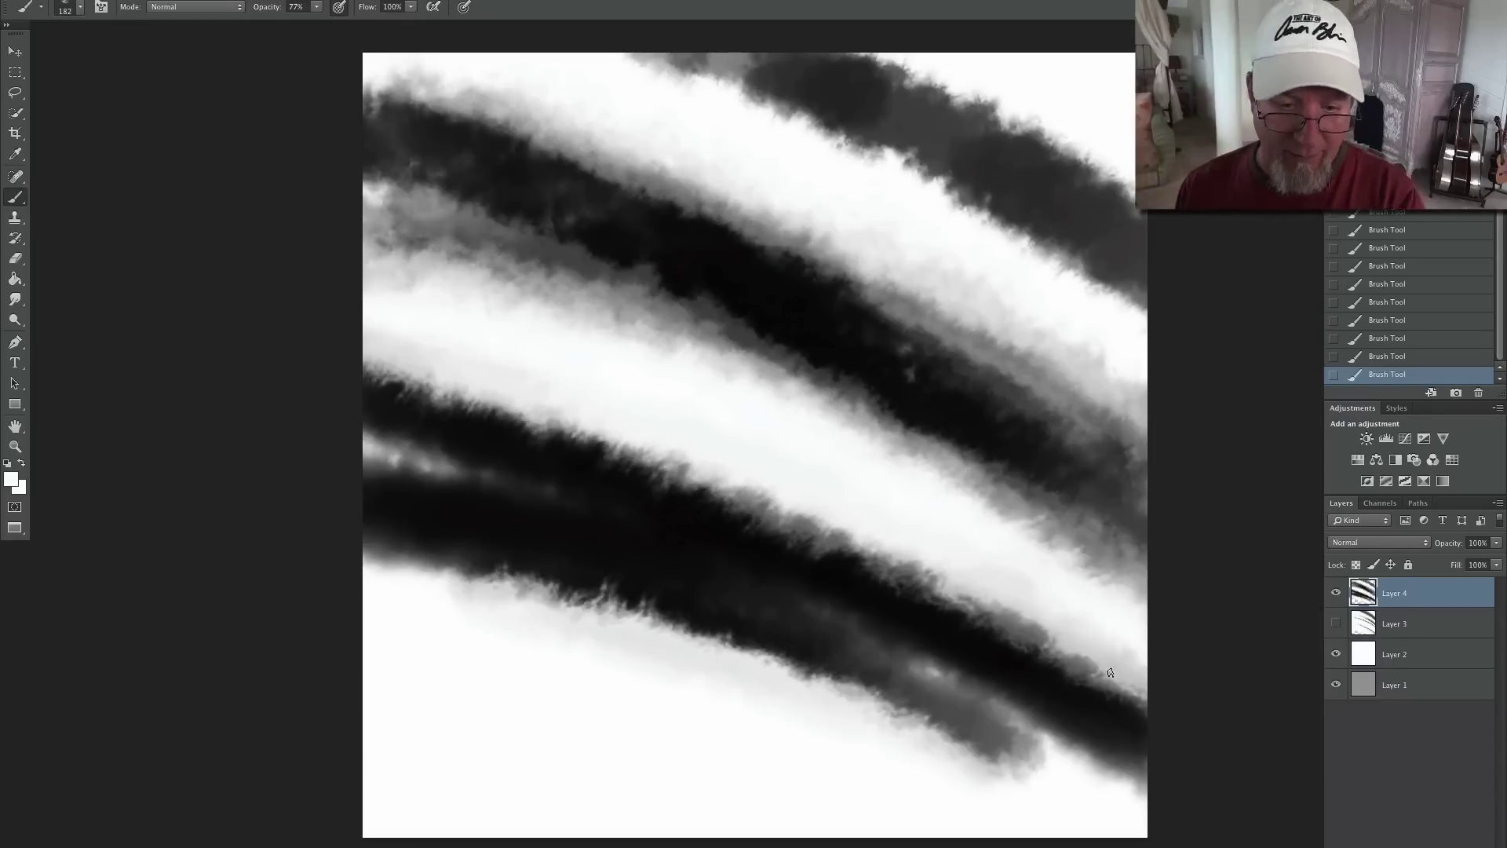
left_click_drag(1119, 686, 192, 336)
mouse_move(1192, 711)
left_mouse_down()
mouse_move(852, 551)
mouse_move(175, 363)
left_mouse_up()
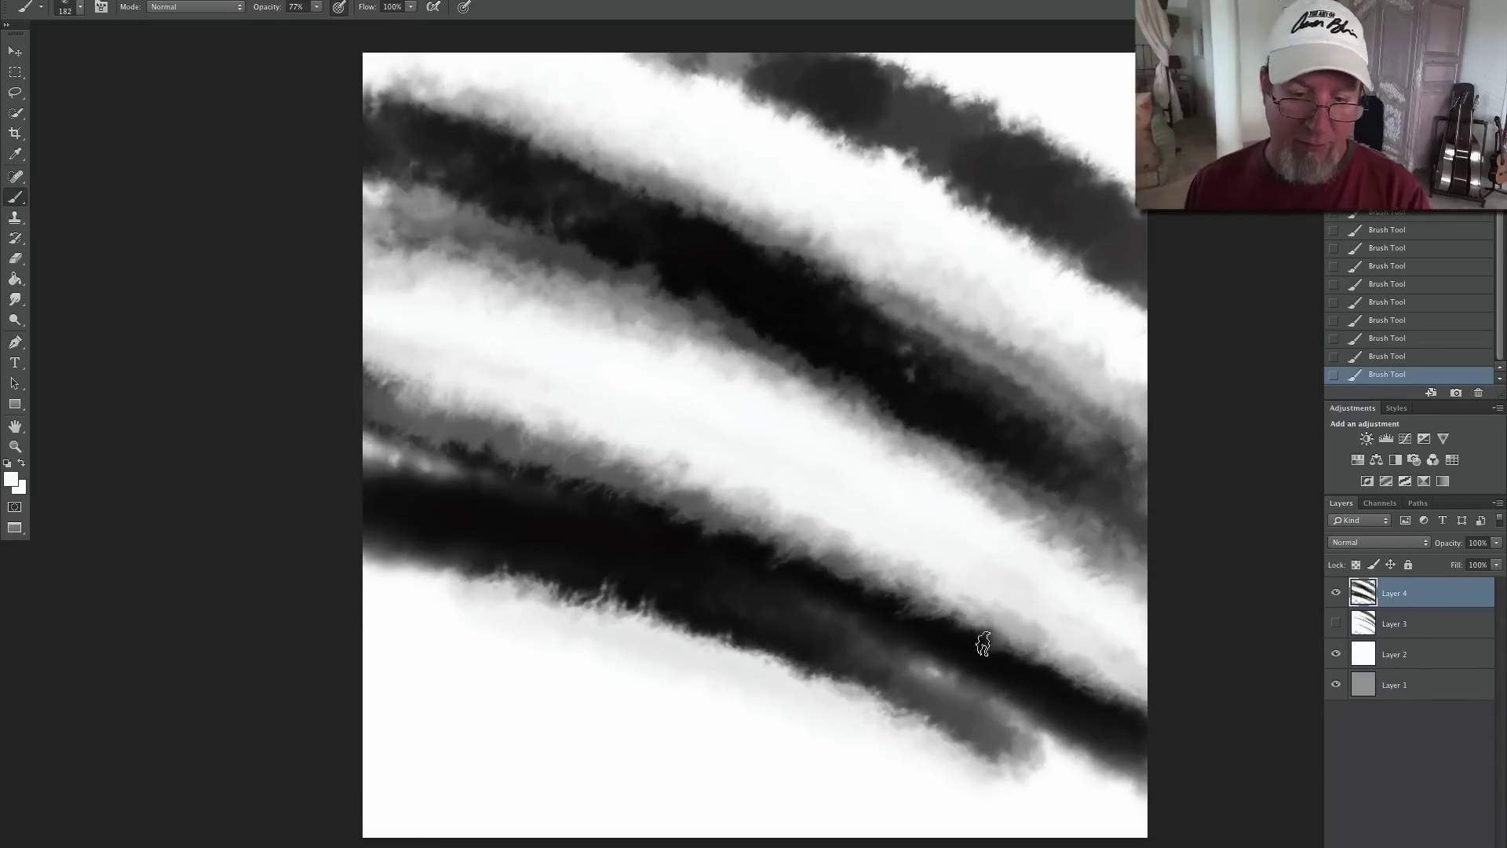
mouse_move(1134, 699)
left_mouse_down()
mouse_move(640, 483)
mouse_move(163, 392)
left_mouse_up()
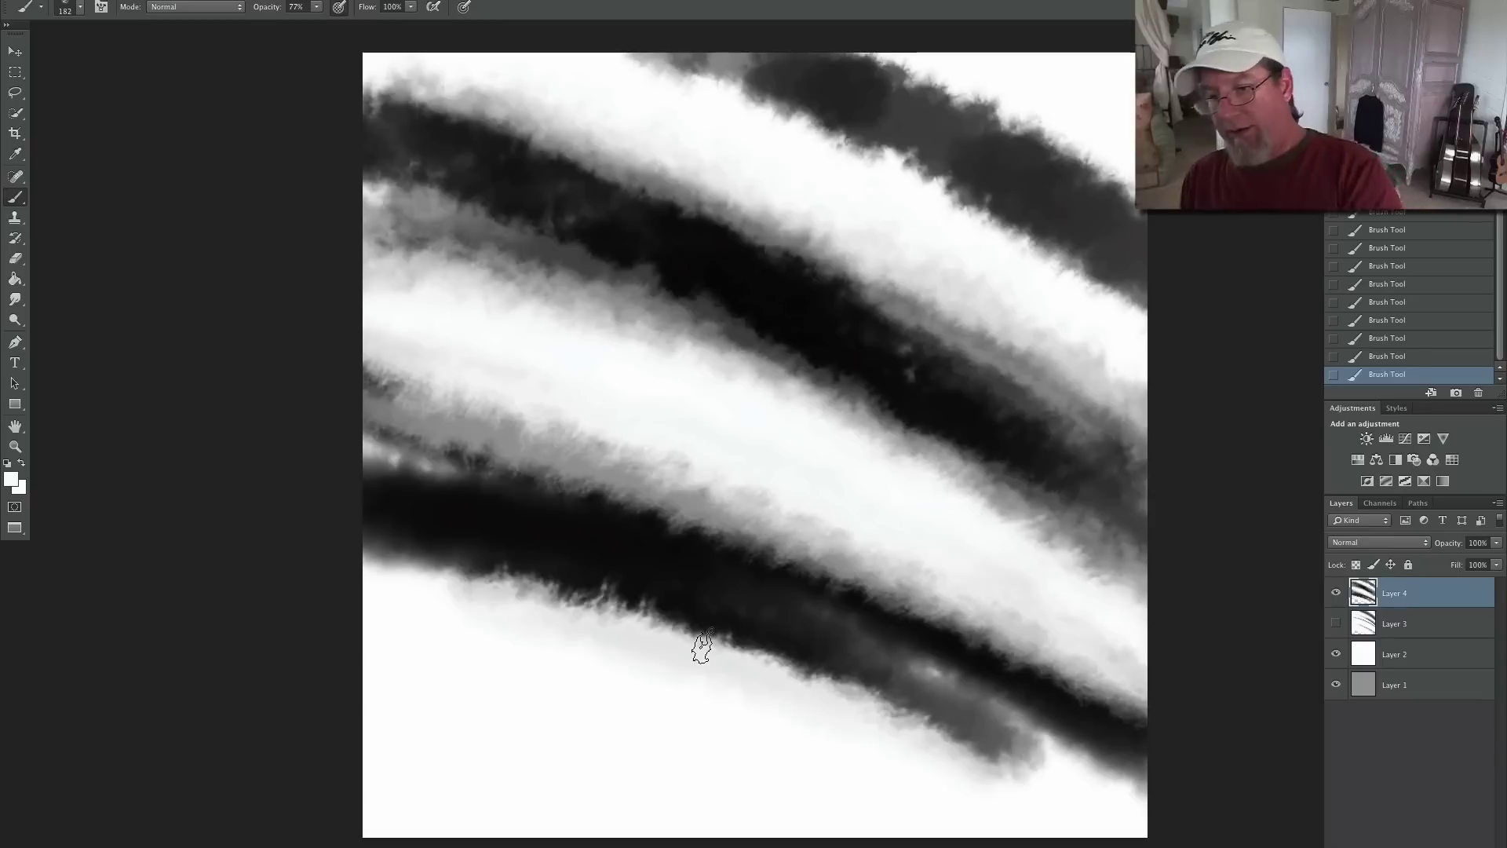
- Delete the painted layer, hide Layer 3 and add a new empty layer above it
left_click_drag(1401, 593, 1479, 839)
left_click(1336, 593)
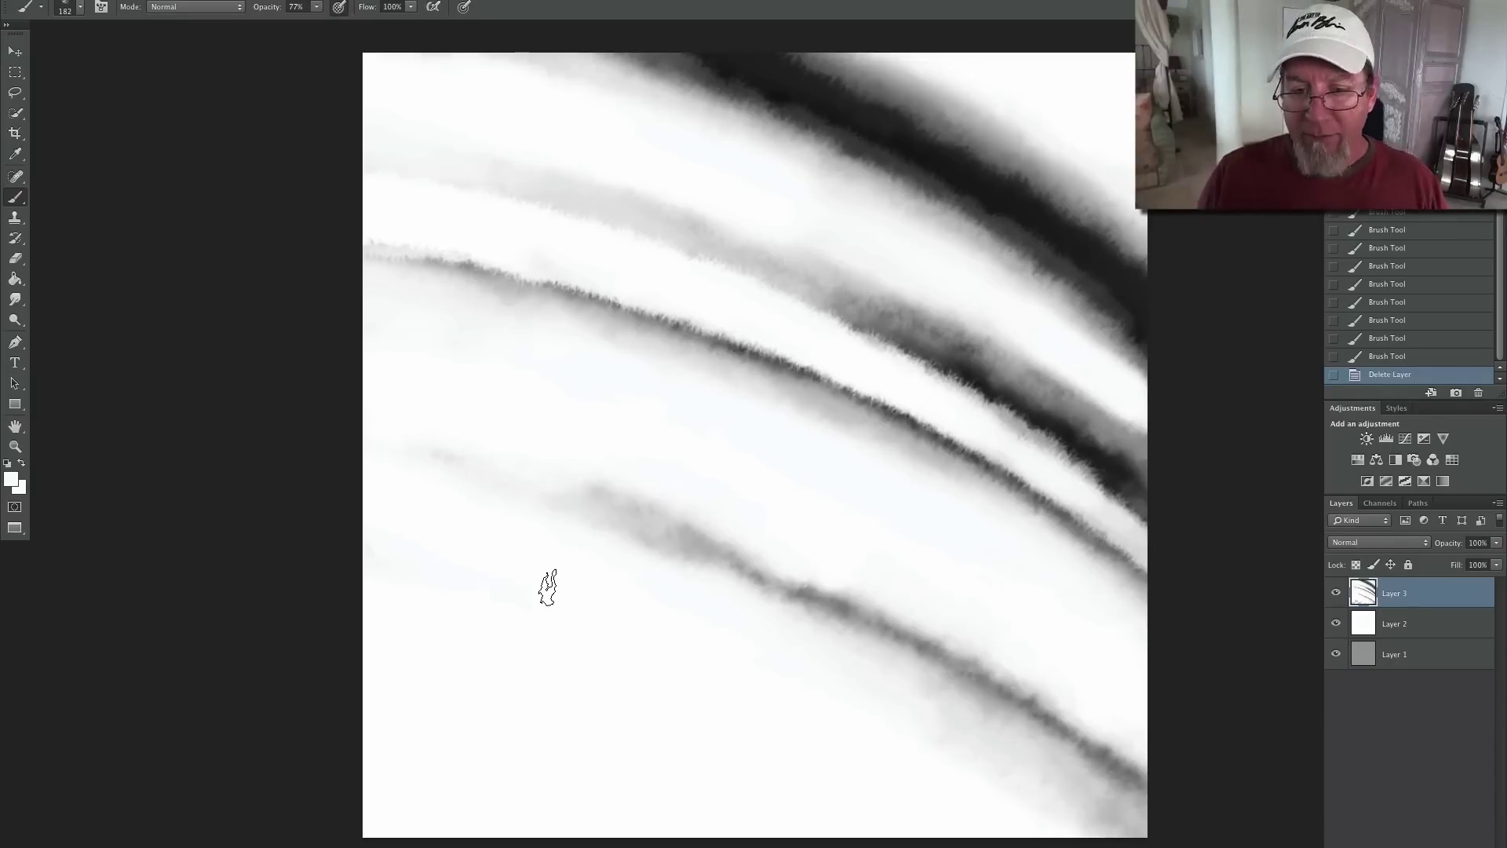
left_click(1335, 593)
key("ctrl+shift+alt+n")
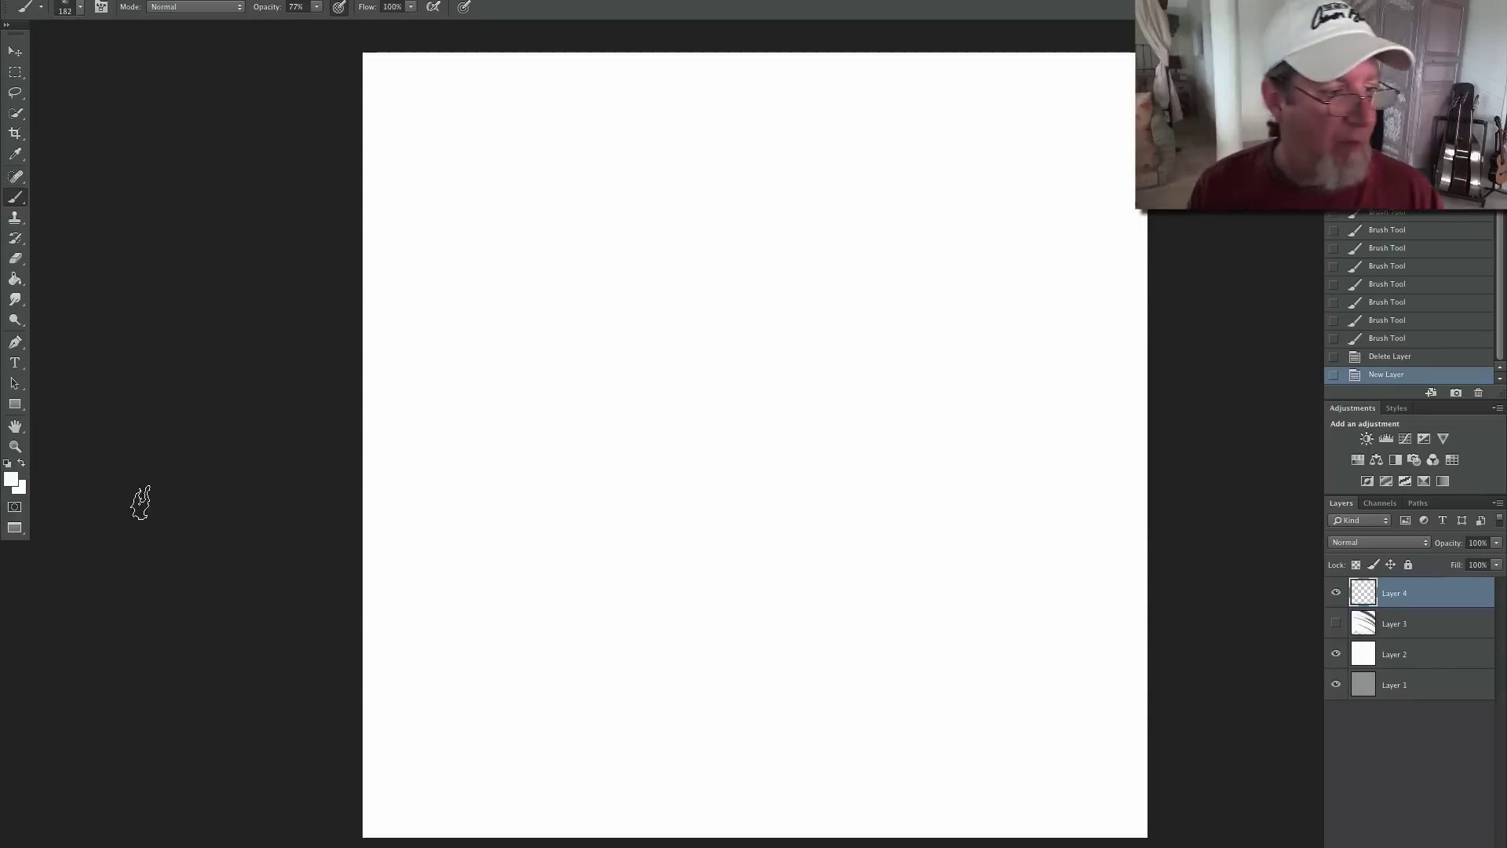
- Set the foreground color to near-black for the new layer
left_click(10, 481)
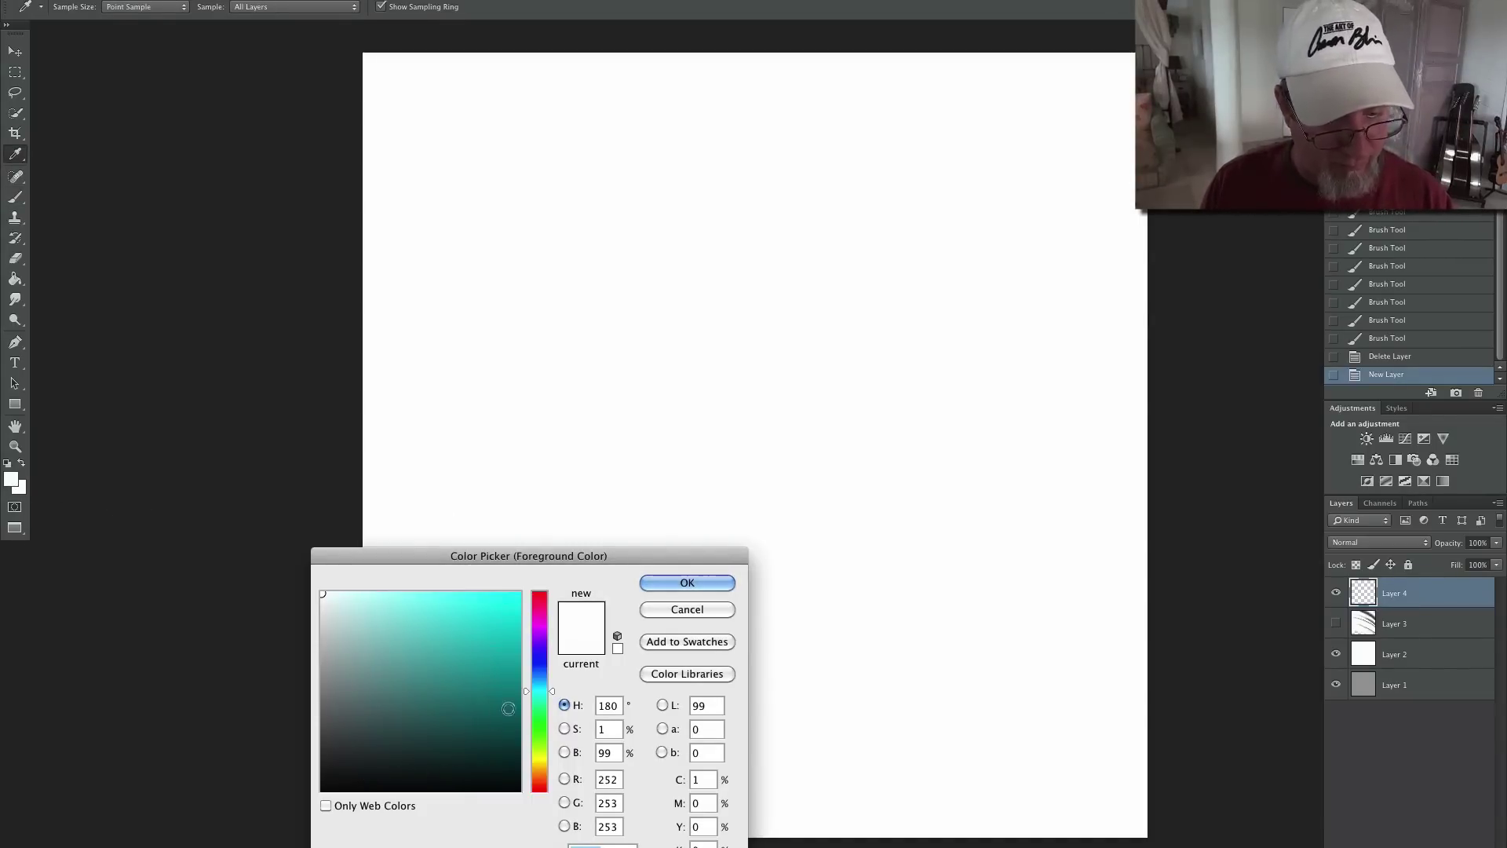
left_click(350, 777)
key("Return")
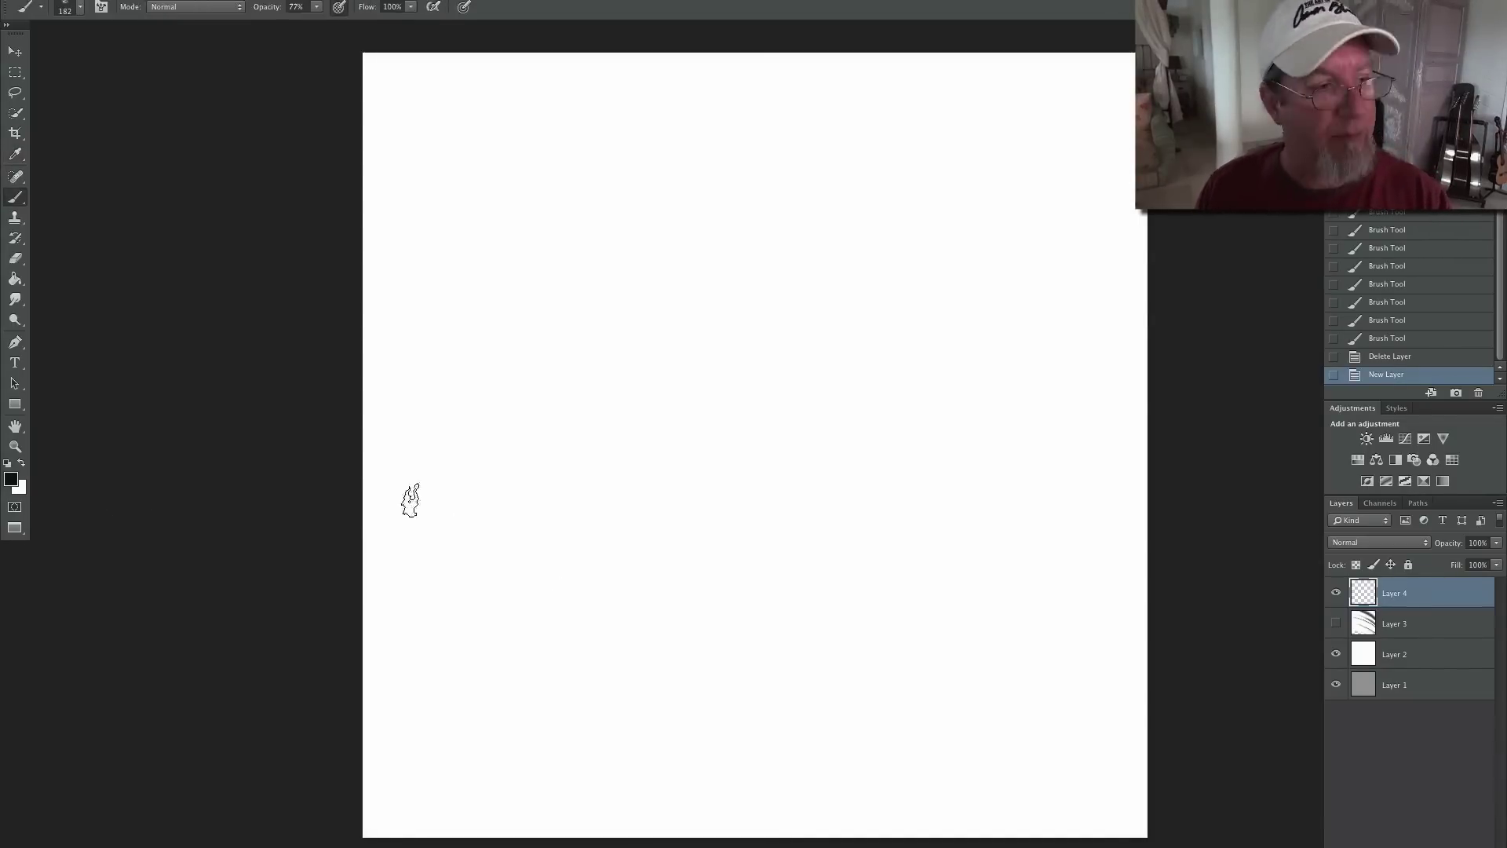
- With the 90 px tip at 307 px, paint broad overlapping dark diagonal bands across the upper canvas and a lighter band beneath
left_click(80, 9)
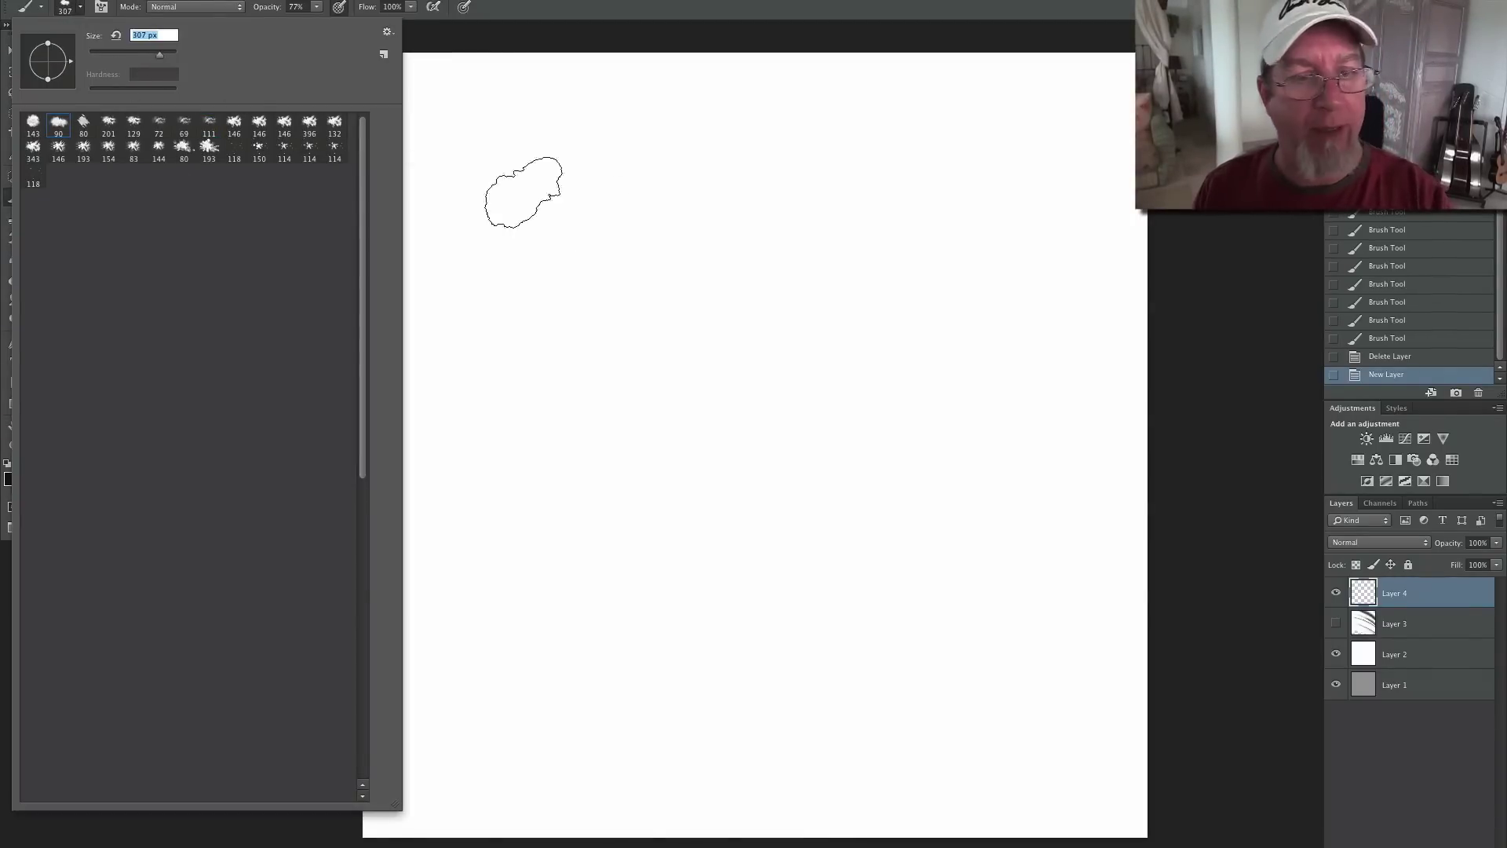
left_click(972, 358)
left_click_drag(1029, 377, 938, 338)
left_click_drag(773, 306, 978, 358)
mouse_move(1091, 399)
left_mouse_down()
mouse_move(722, 275)
mouse_move(520, 247)
left_mouse_up()
mouse_move(949, 340)
left_mouse_down()
mouse_move(696, 232)
mouse_move(612, 211)
mouse_move(585, 235)
mouse_move(577, 220)
left_mouse_up()
mouse_move(691, 259)
left_mouse_down()
mouse_move(585, 223)
mouse_move(487, 259)
mouse_move(925, 269)
mouse_move(1201, 366)
mouse_move(1120, 407)
mouse_move(840, 361)
mouse_move(781, 312)
left_mouse_up()
mouse_move(812, 228)
left_mouse_down()
mouse_move(1156, 401)
mouse_move(1137, 488)
mouse_move(445, 303)
mouse_move(1098, 516)
mouse_move(740, 226)
mouse_move(393, 94)
mouse_move(1049, 319)
mouse_move(1036, 463)
left_mouse_up()
left_click_drag(1107, 259, 745, 137)
mouse_move(549, 114)
left_mouse_down()
mouse_move(365, 87)
mouse_move(541, 131)
mouse_move(309, 116)
mouse_move(306, 147)
left_mouse_up()
left_click_drag(1130, 228, 479, 74)
left_click_drag(1138, 522, 369, 328)
left_click_drag(518, 412, 567, 427)
mouse_move(1103, 654)
left_mouse_down()
mouse_move(667, 500)
mouse_move(399, 466)
left_mouse_up()
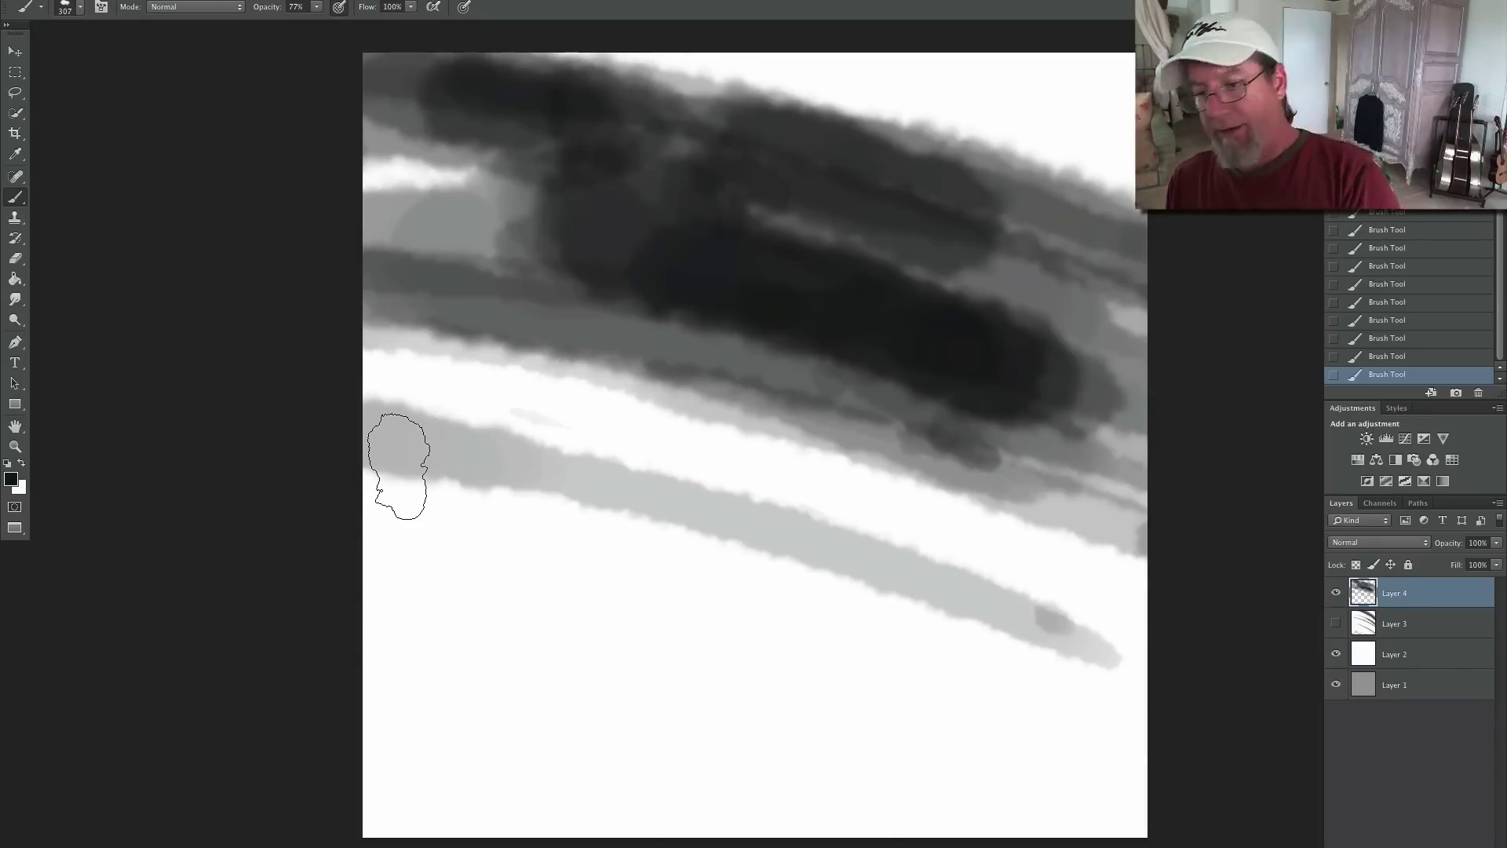
- Lower the opacity of Layer 4 to 59% and add a new empty layer above it
left_click(1496, 543)
left_click(1464, 559)
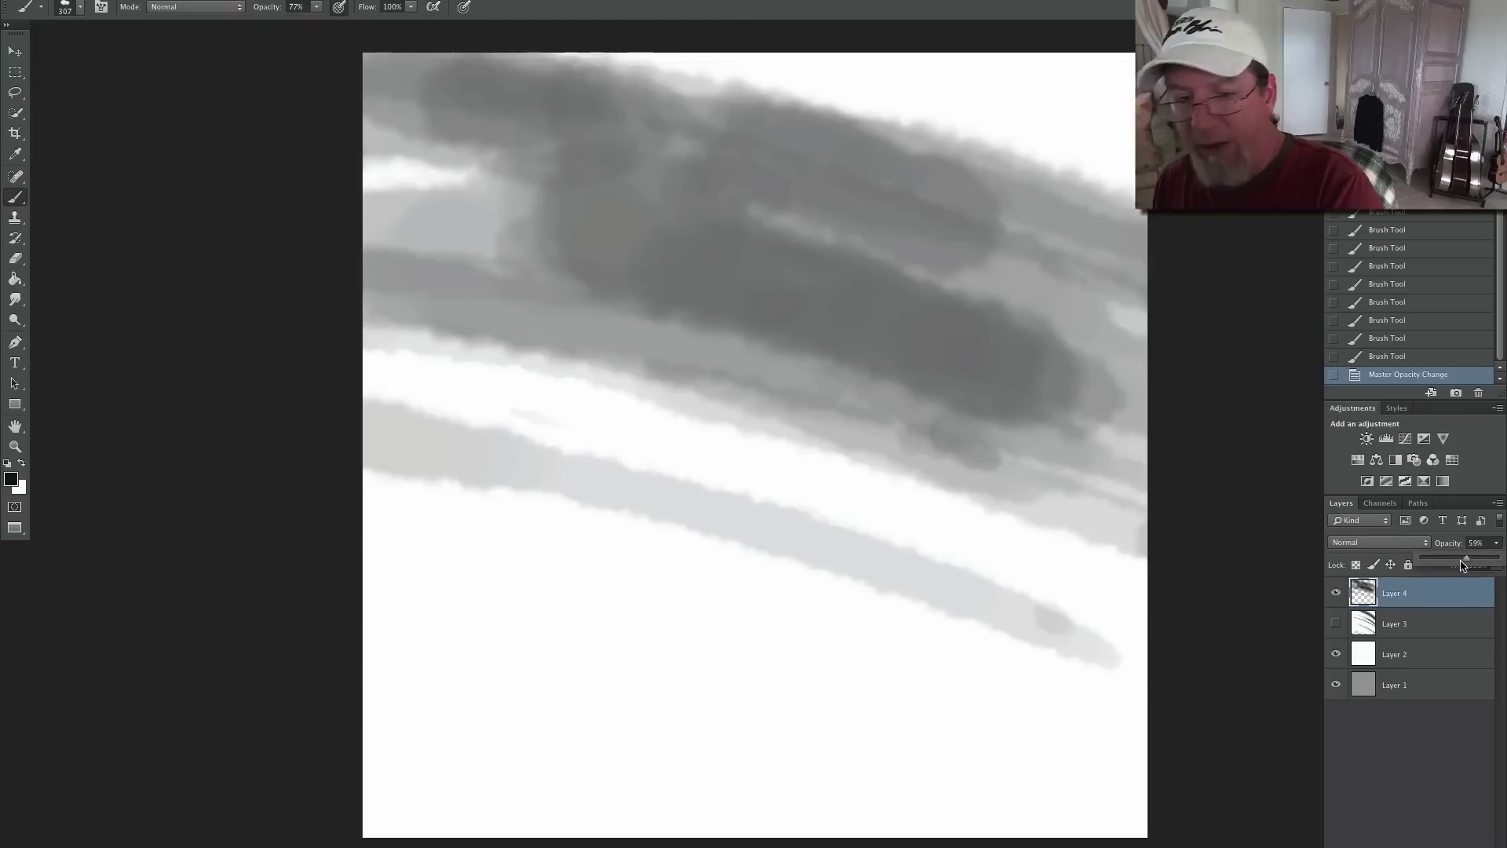
key("ctrl+shift+alt+n")
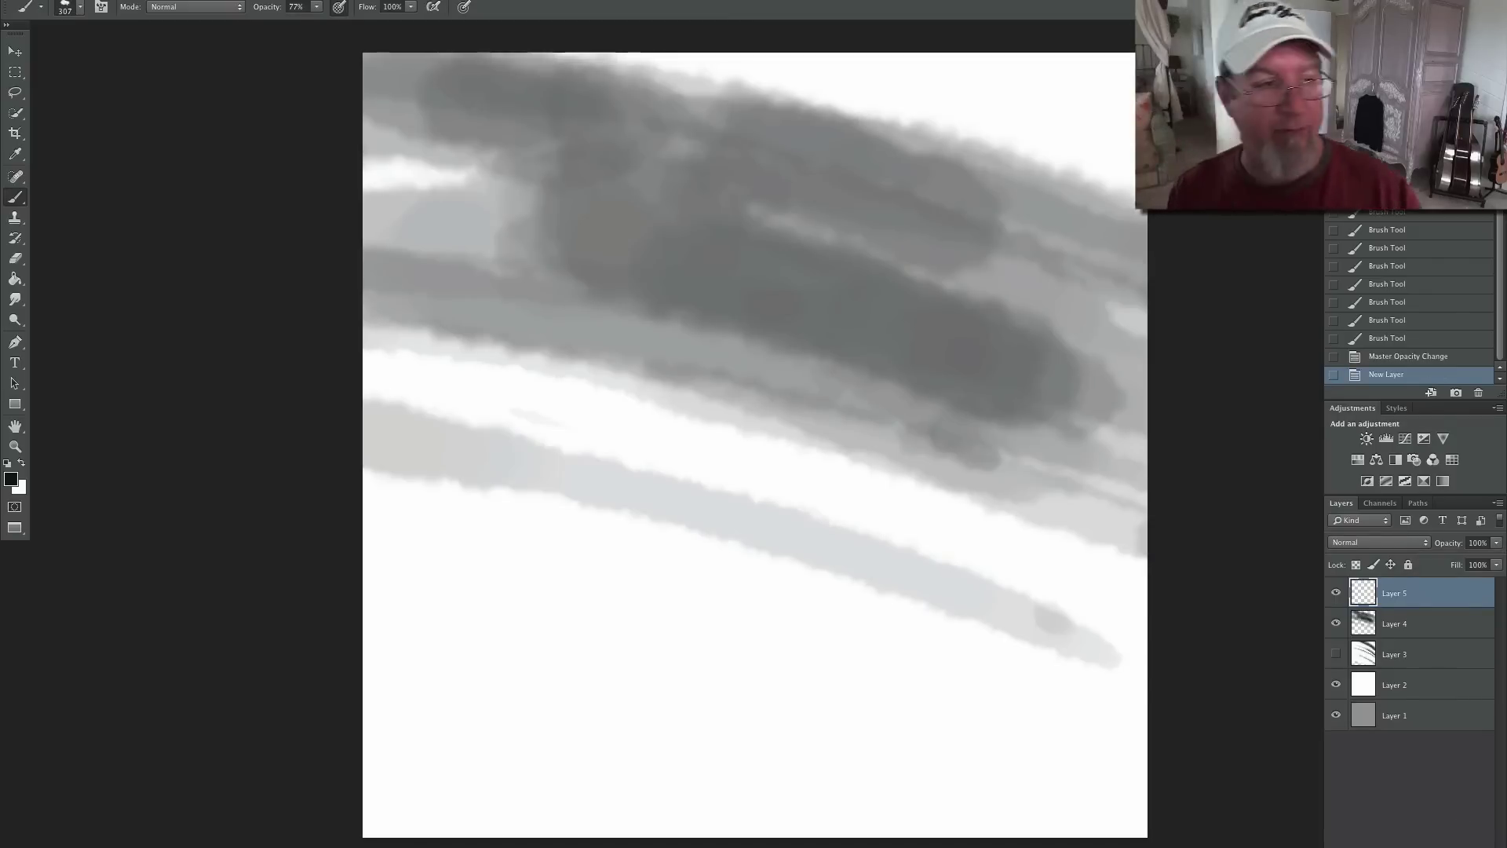
- Paint faint oversized wash marks over the gray bands using the 80 px tip enlarged to 5000 px
left_click(78, 11)
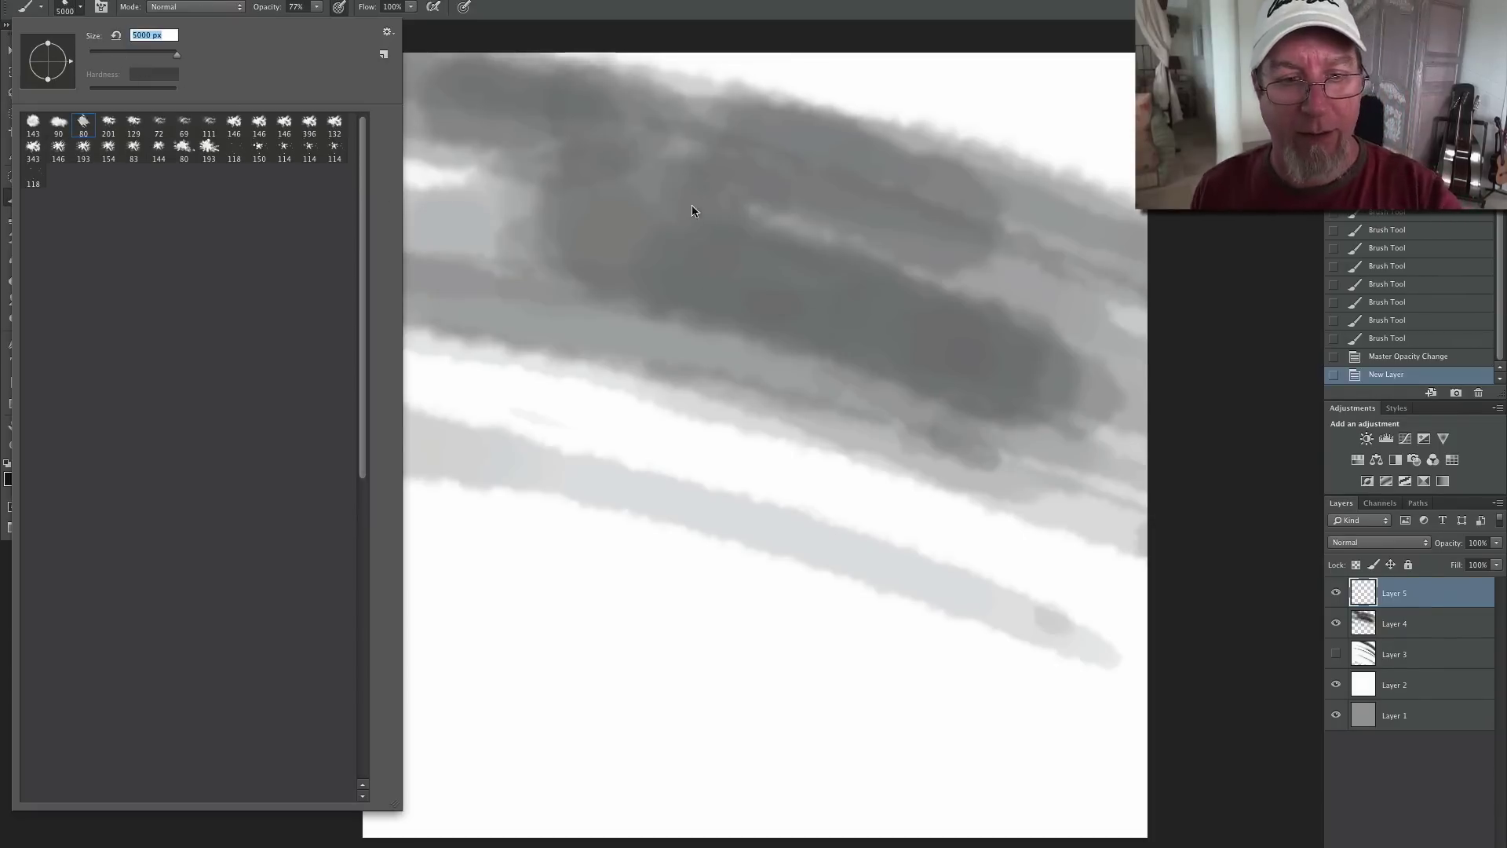
key("Return")
left_click(675, 244)
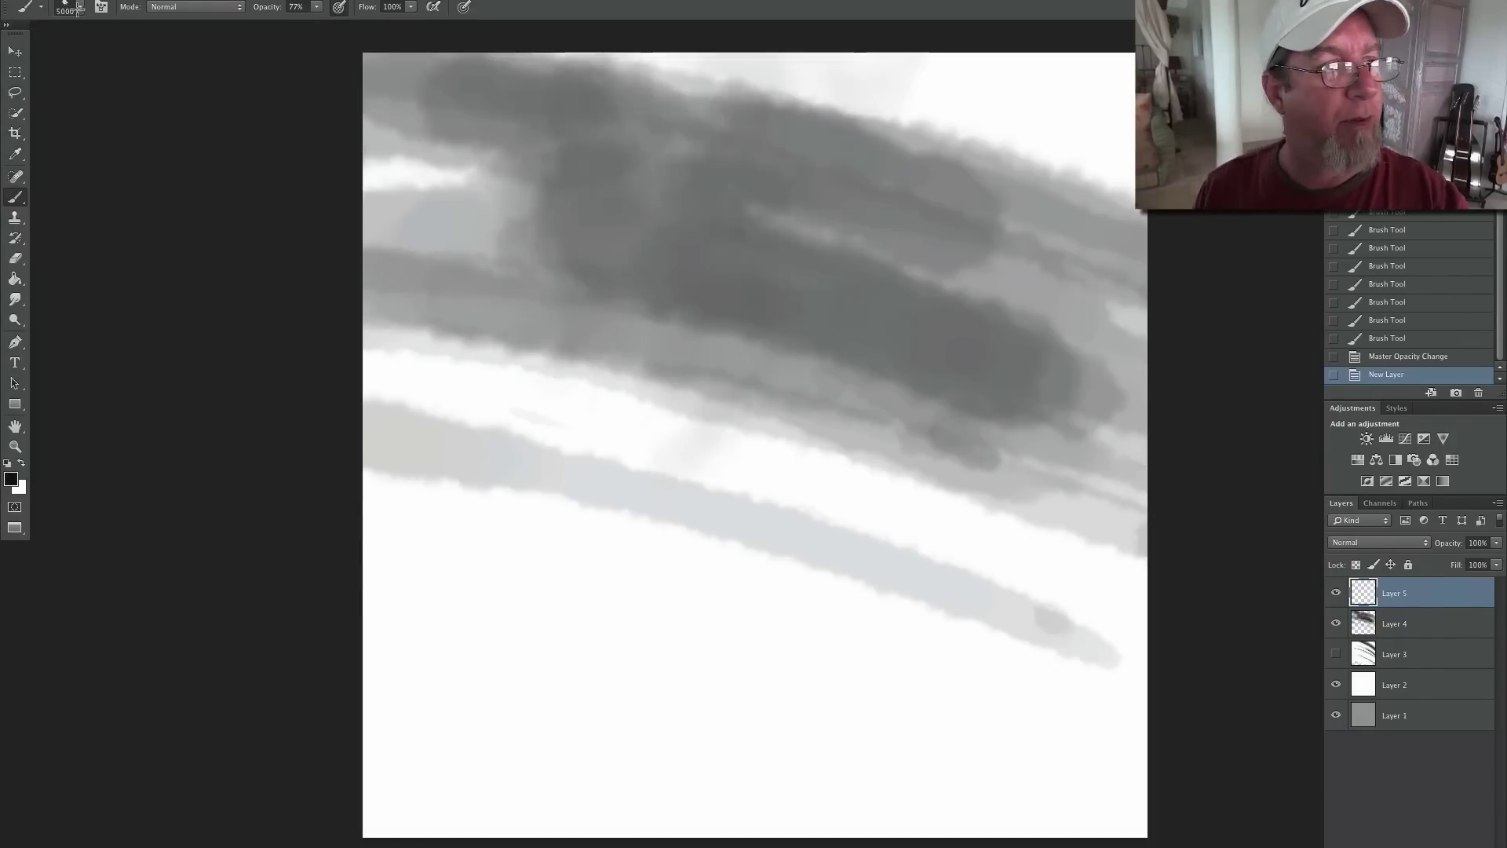
left_click(691, 236)
left_click(816, 314)
left_click(128, 205)
- Reduce the brush to 65 px and paint a dark vertical trunk and a sloping ridge line across the canvas
left_click(80, 9)
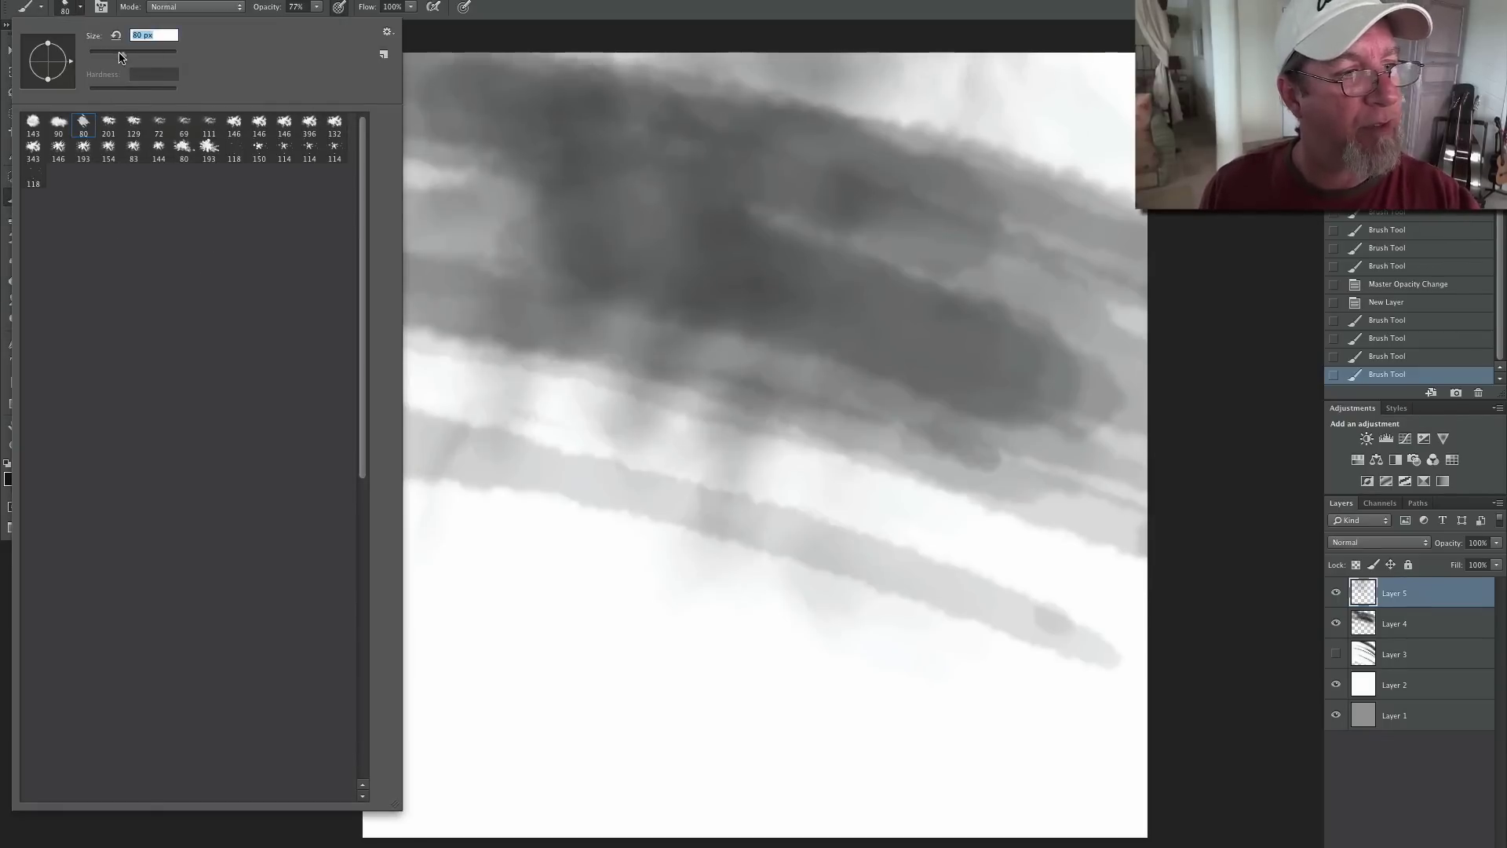
left_click(648, 245)
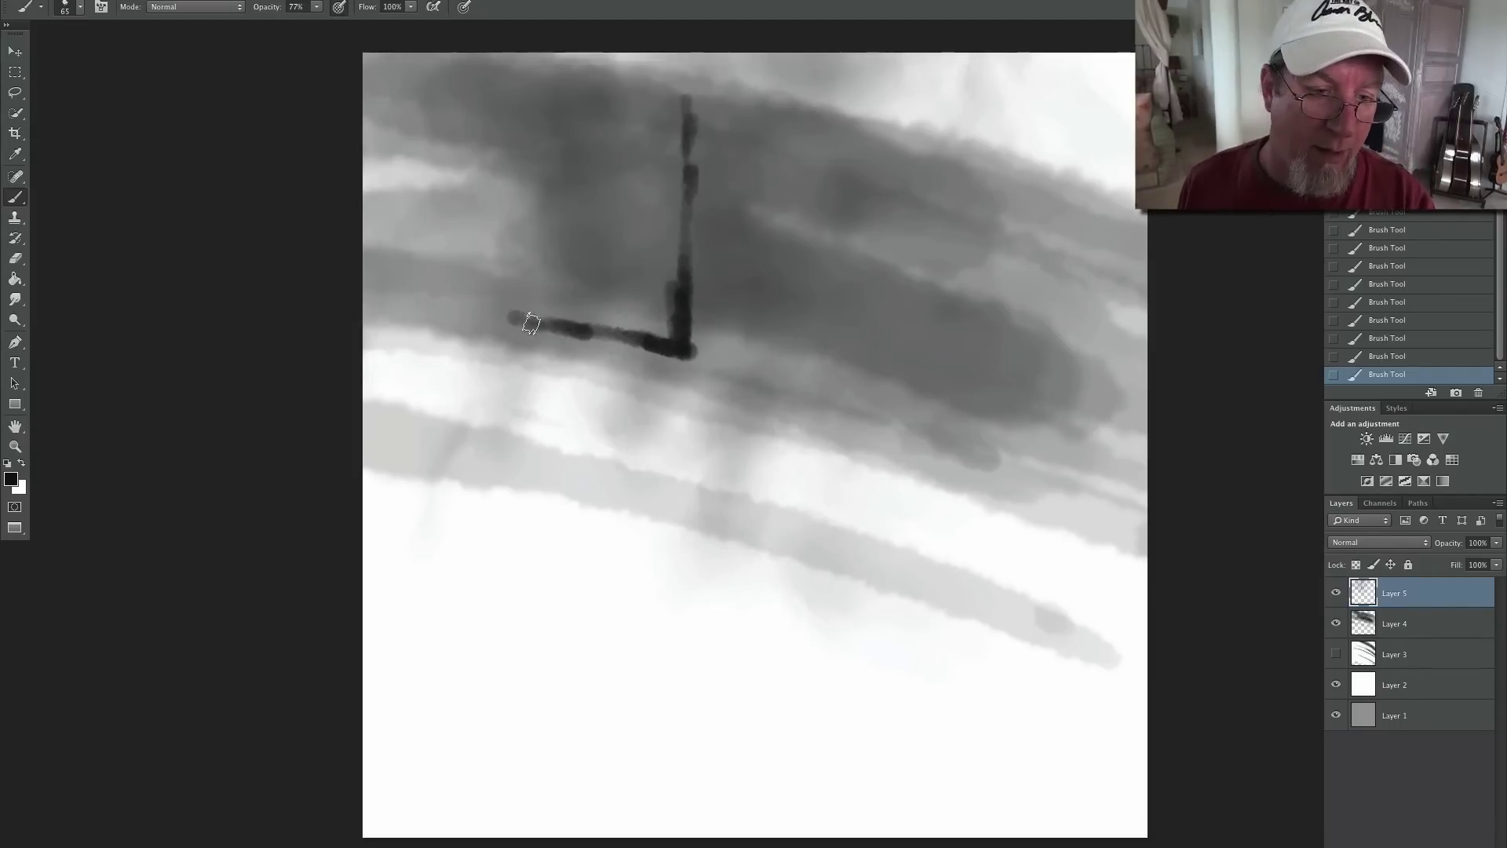
mouse_move(578, 324)
left_mouse_down()
mouse_move(836, 395)
mouse_move(1124, 506)
left_mouse_up()
left_click_drag(1029, 468, 835, 400)
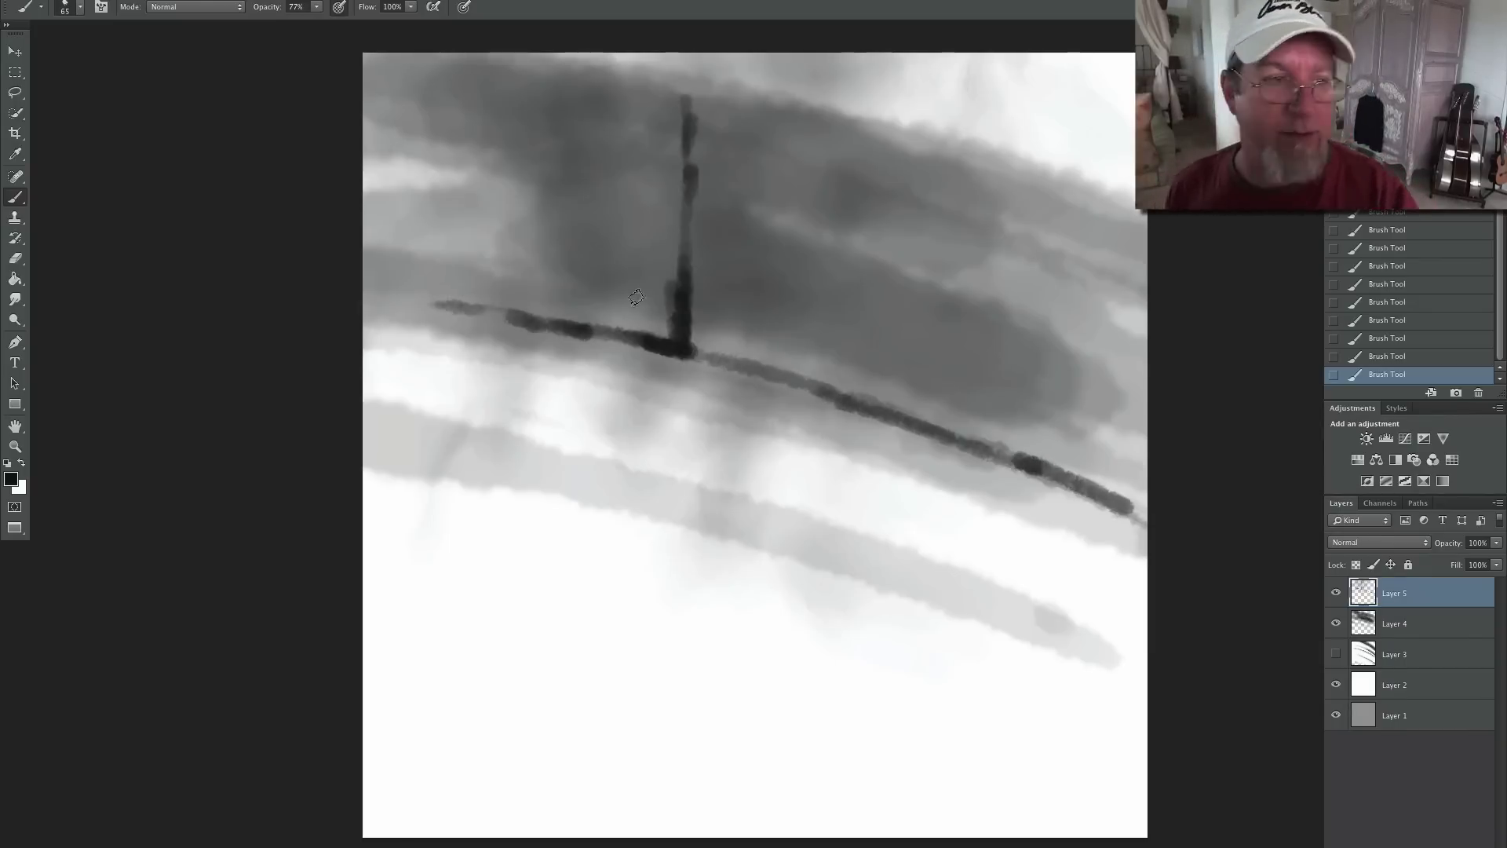
- Switch to the 69 px tip and thicken the ridge line just beyond the trunk's base
left_click(78, 9)
left_click(740, 369)
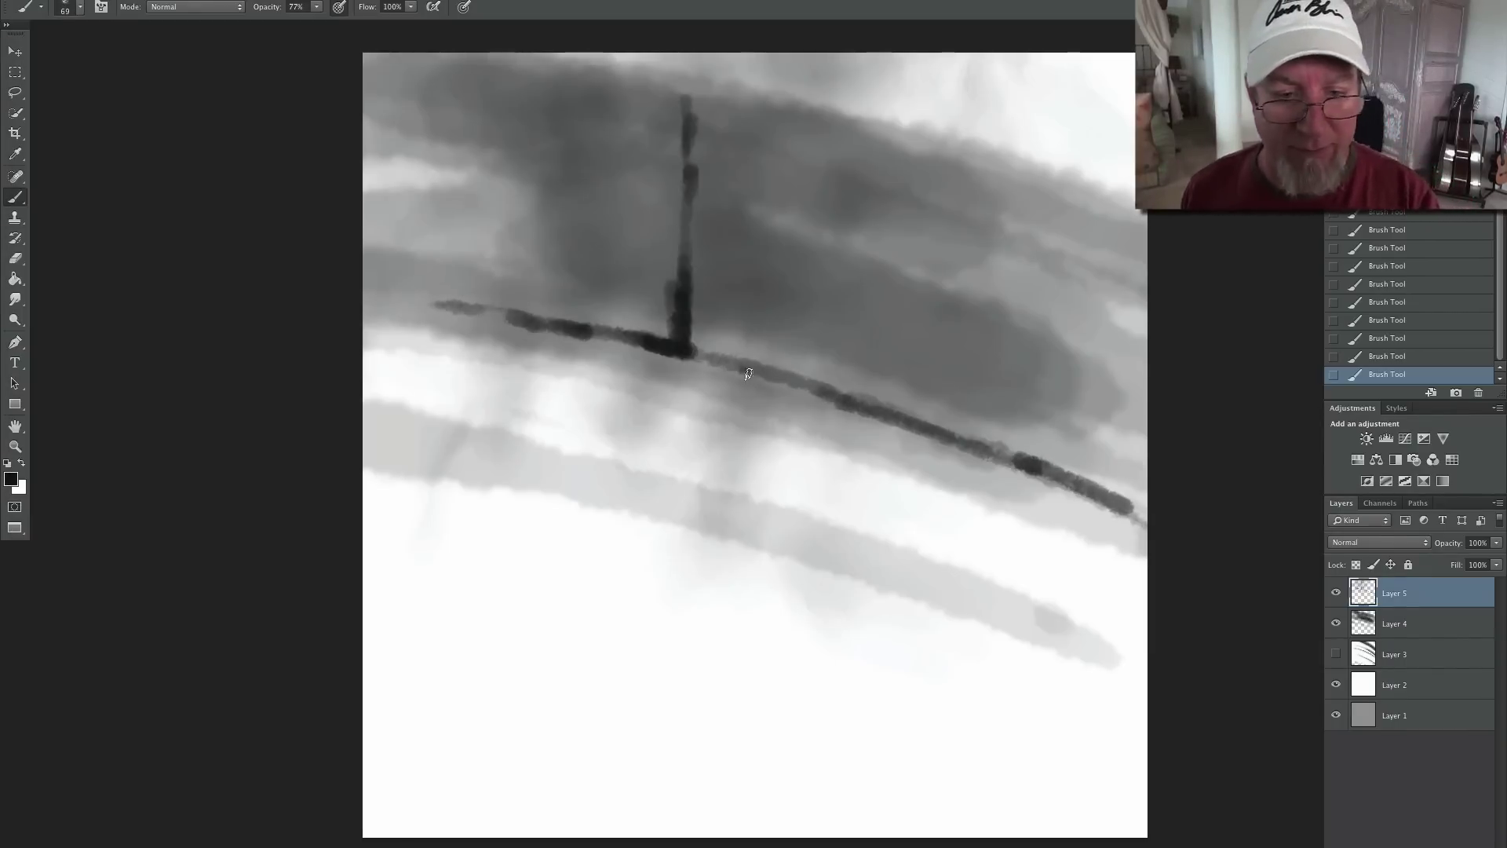
left_click_drag(788, 376, 852, 390)
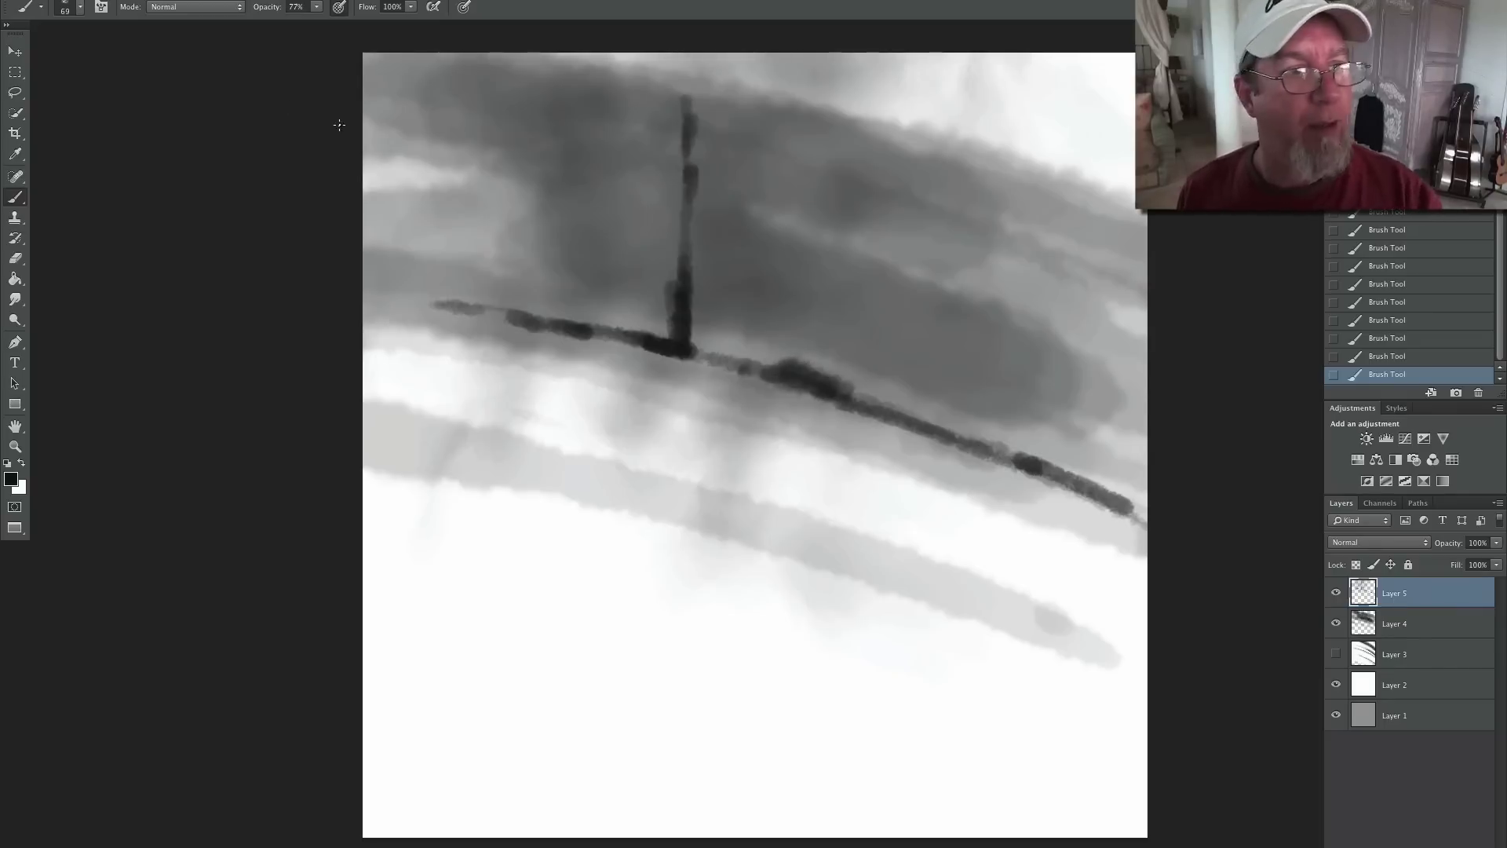
- Raise the brush opacity to 100%, enlarge the brush to 90 px and paint solid black clumps along the ridge line
left_click_drag(317, 11, 353, 32)
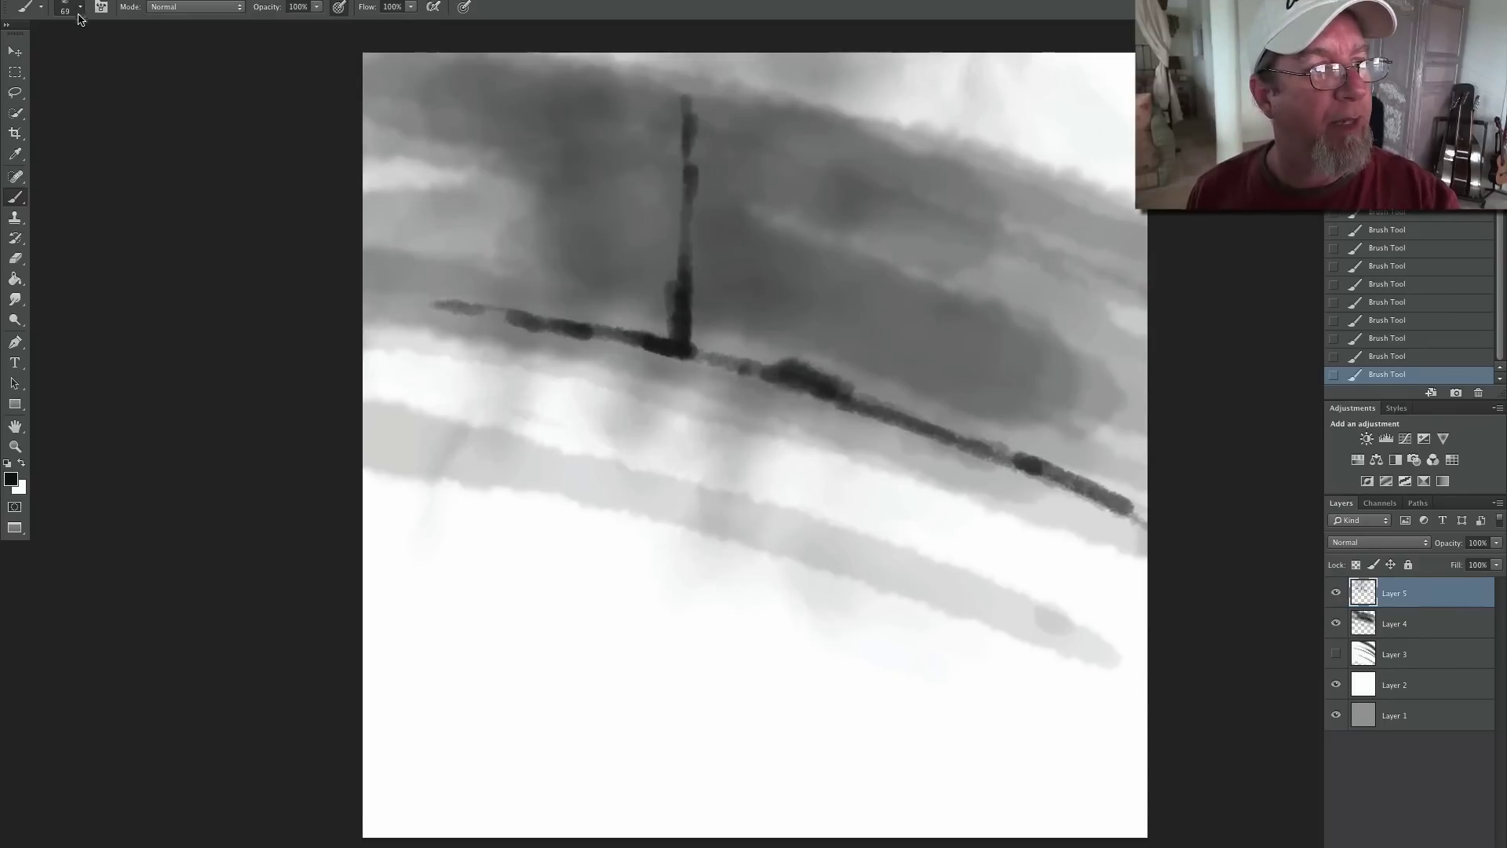
left_click(79, 11)
left_click_drag(117, 53, 126, 53)
left_click(833, 382)
left_click_drag(834, 382, 1020, 463)
mouse_move(777, 357)
left_mouse_down()
mouse_move(789, 374)
mouse_move(691, 349)
mouse_move(707, 330)
mouse_move(707, 343)
mouse_move(369, 300)
left_mouse_up()
left_click_drag(690, 379, 762, 399)
mouse_move(1009, 453)
left_mouse_down()
mouse_move(1044, 471)
mouse_move(1060, 459)
mouse_move(1134, 514)
left_mouse_up()
- Paint broken dark clumps and thin strokes on the slope just below the ridge line
mouse_move(711, 410)
left_mouse_down()
mouse_move(459, 346)
mouse_move(895, 471)
left_mouse_up()
left_click(726, 446)
left_click_drag(695, 439, 444, 407)
left_click_drag(561, 420, 542, 423)
left_click_drag(604, 438, 599, 441)
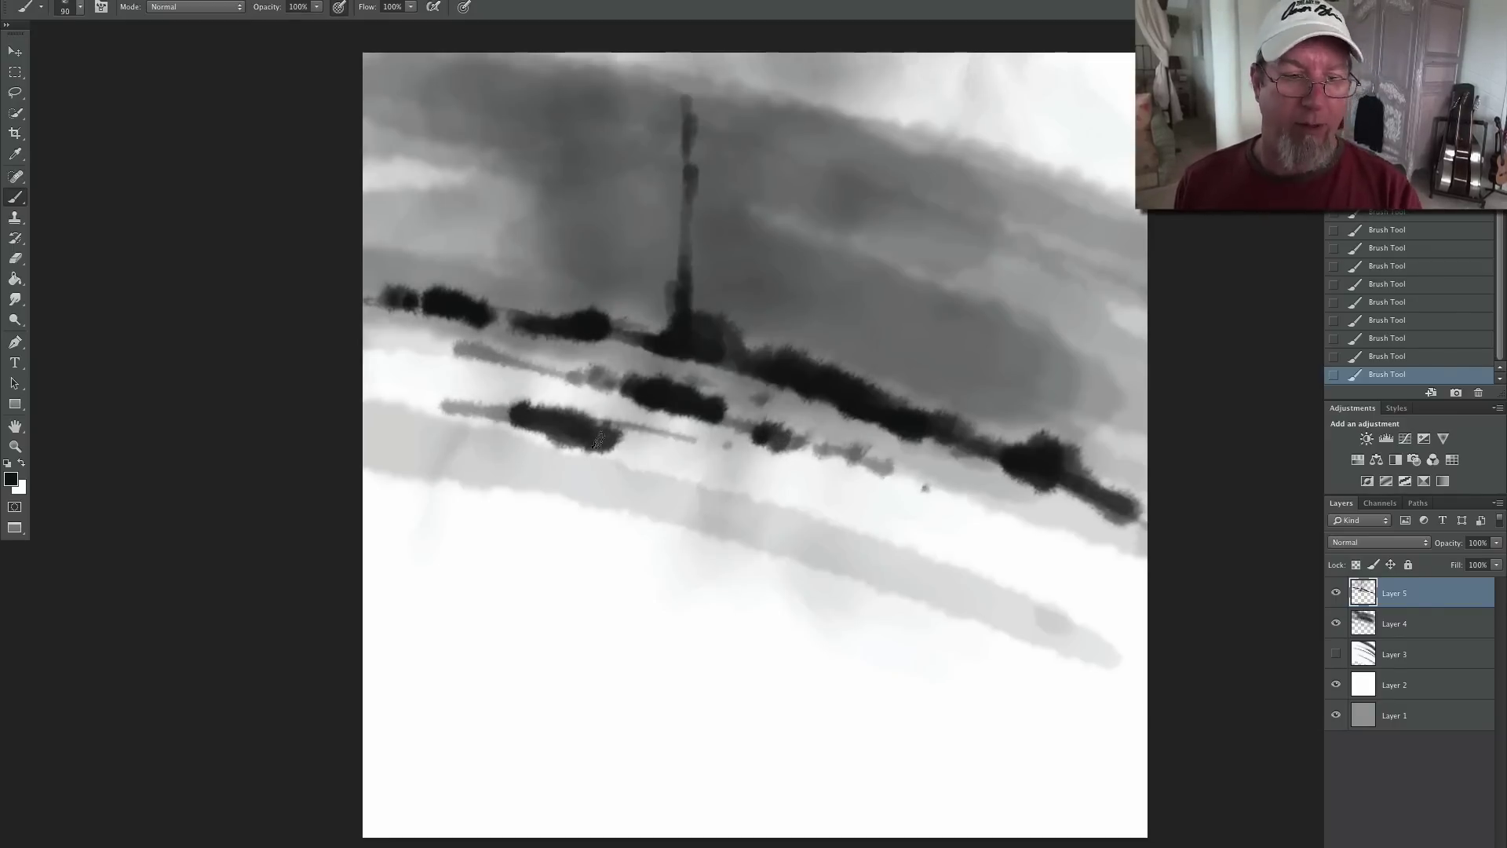
- Reduce the brush to 44 px and extend the trunk's tip toward the canvas's upper edge
left_click(80, 8)
left_click_drag(127, 55, 110, 56)
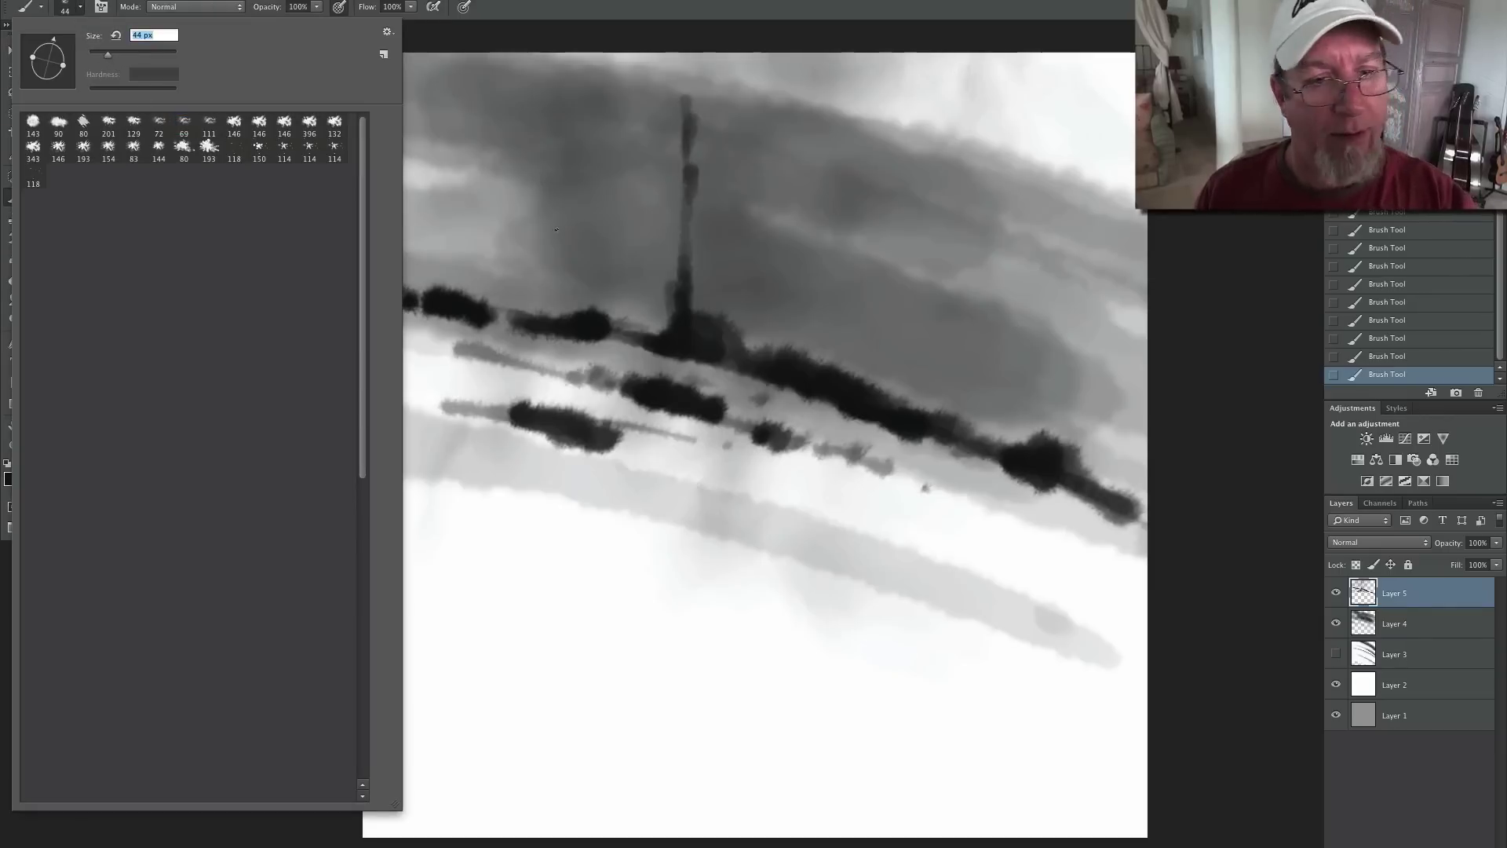
left_click(684, 82)
left_click_drag(683, 81, 684, 62)
- Shrink the brush a little more, sharpen the trunk's tip, add side branches and paint a smaller tree beside it
right_click(157, 22)
left_click_drag(109, 52, 105, 52)
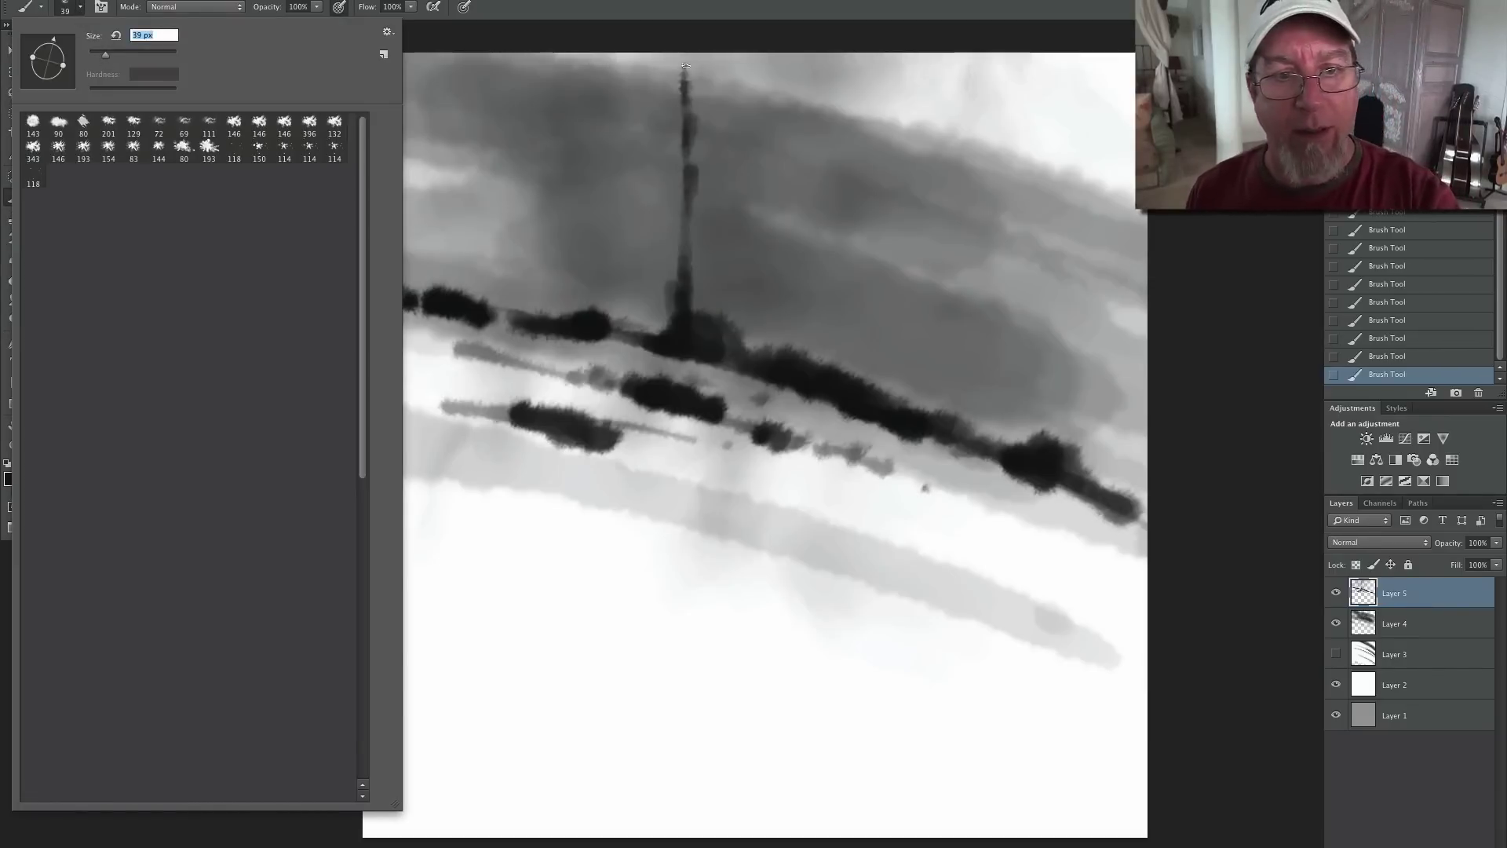
key("Return")
left_click_drag(684, 82, 684, 58)
left_click_drag(689, 202, 675, 213)
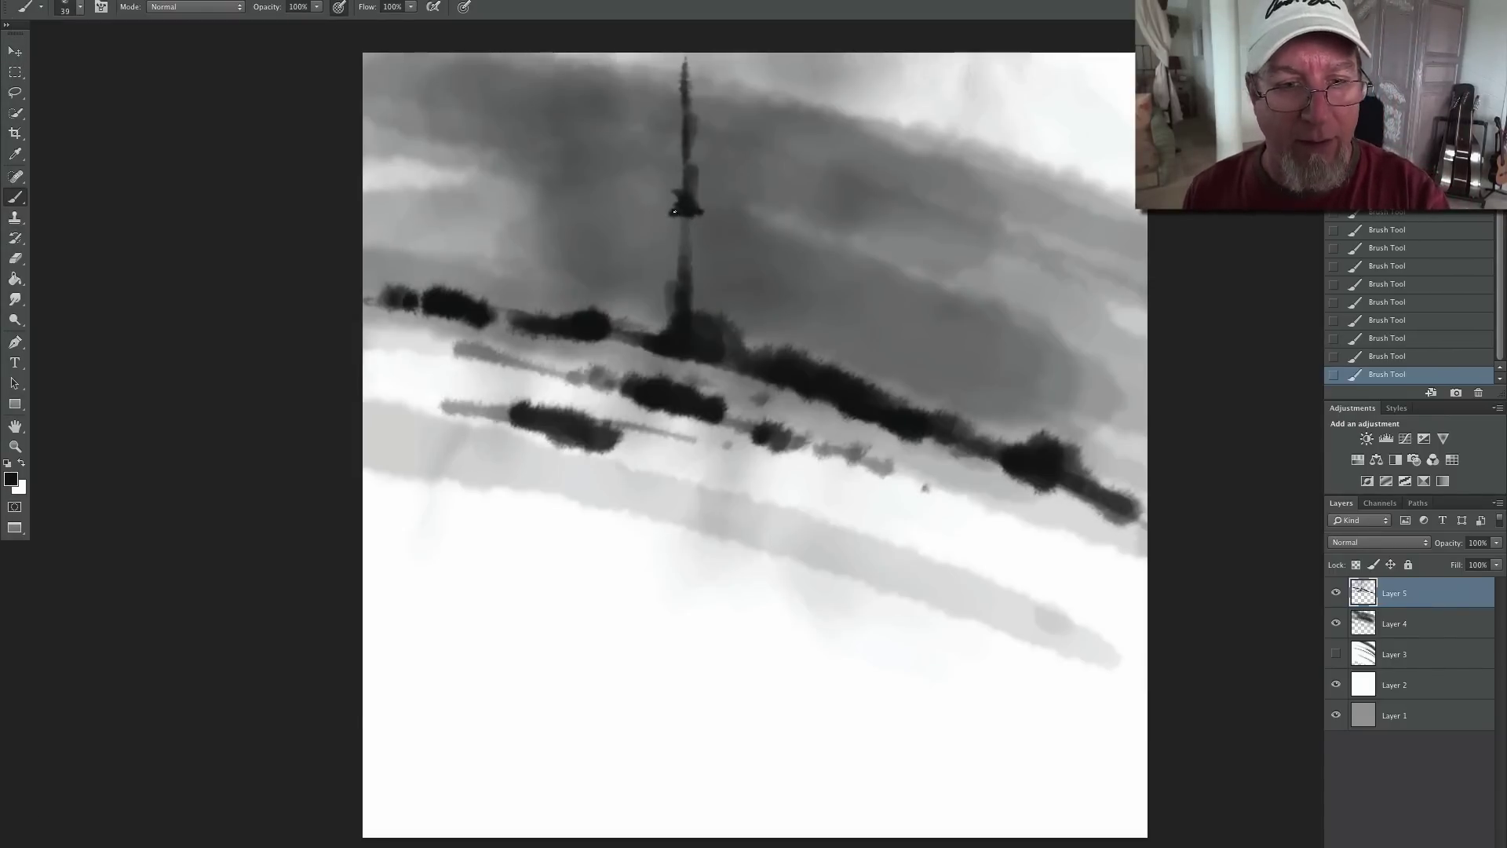
mouse_move(680, 157)
left_mouse_down()
mouse_move(699, 145)
mouse_move(689, 117)
left_mouse_up()
mouse_move(684, 251)
left_mouse_down()
mouse_move(679, 304)
mouse_move(644, 296)
mouse_move(699, 289)
mouse_move(723, 307)
mouse_move(669, 257)
mouse_move(687, 233)
mouse_move(726, 230)
left_mouse_up()
mouse_move(774, 281)
left_mouse_down()
mouse_move(777, 330)
mouse_move(776, 233)
mouse_move(773, 312)
mouse_move(747, 325)
mouse_move(742, 354)
mouse_move(808, 363)
left_mouse_up()
- Try a foliage mass near the tall tree's top with the 146 px tip, and delete its stroke from the history
left_click(101, 12)
left_click(262, 130)
mouse_move(667, 122)
left_mouse_down()
mouse_move(680, 158)
mouse_move(658, 154)
left_mouse_up()
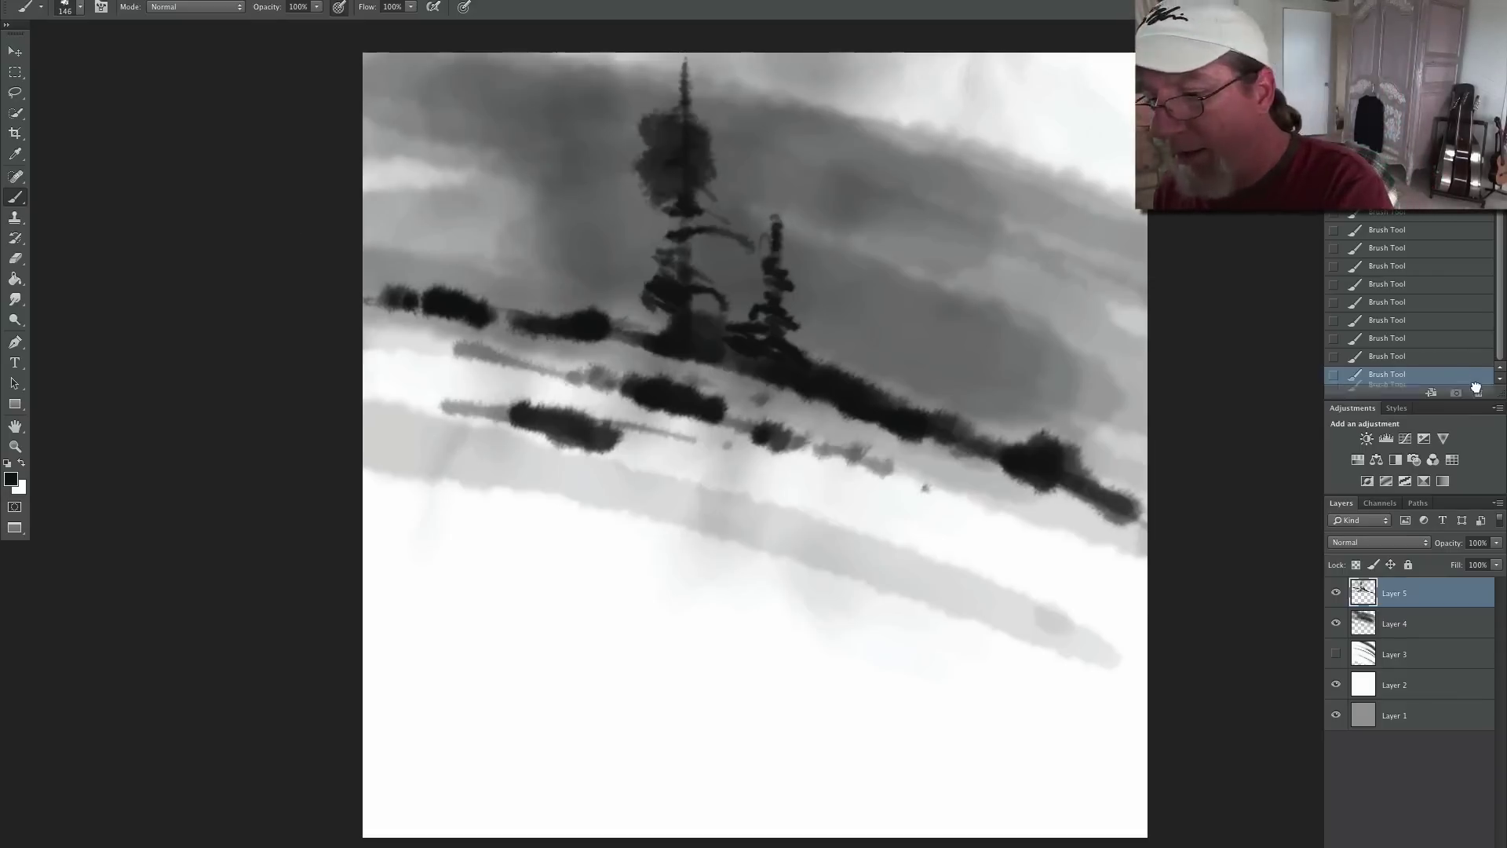
left_click_drag(1461, 375, 1468, 396)
- Dab black foliage onto the tall tree's upper trunk with a 146 px tip and the 396 px tip
left_click(80, 7)
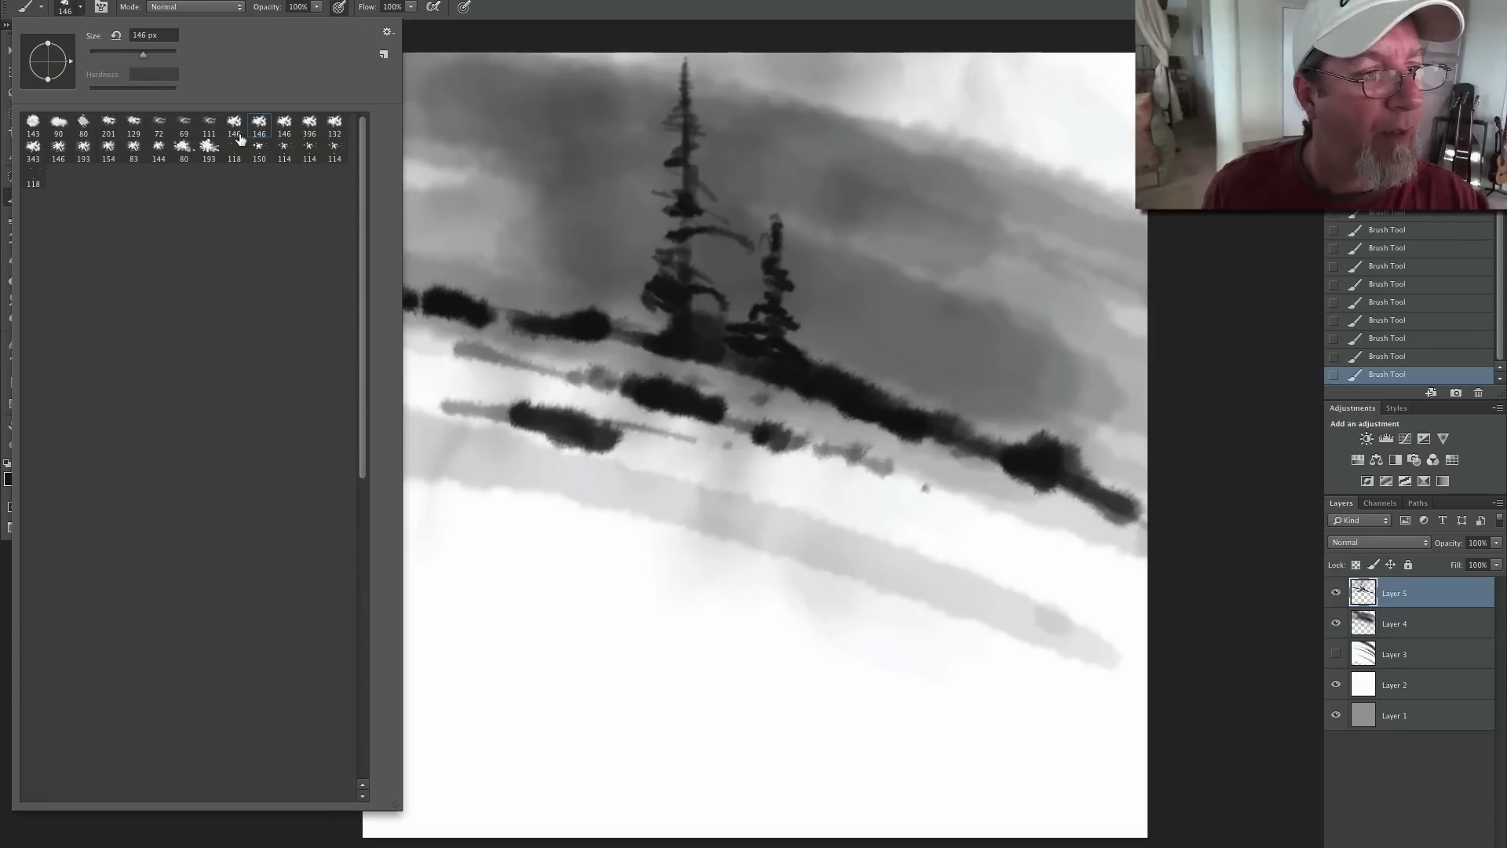
left_click(675, 136)
left_click_drag(683, 143, 686, 138)
left_click(81, 7)
left_click(317, 135)
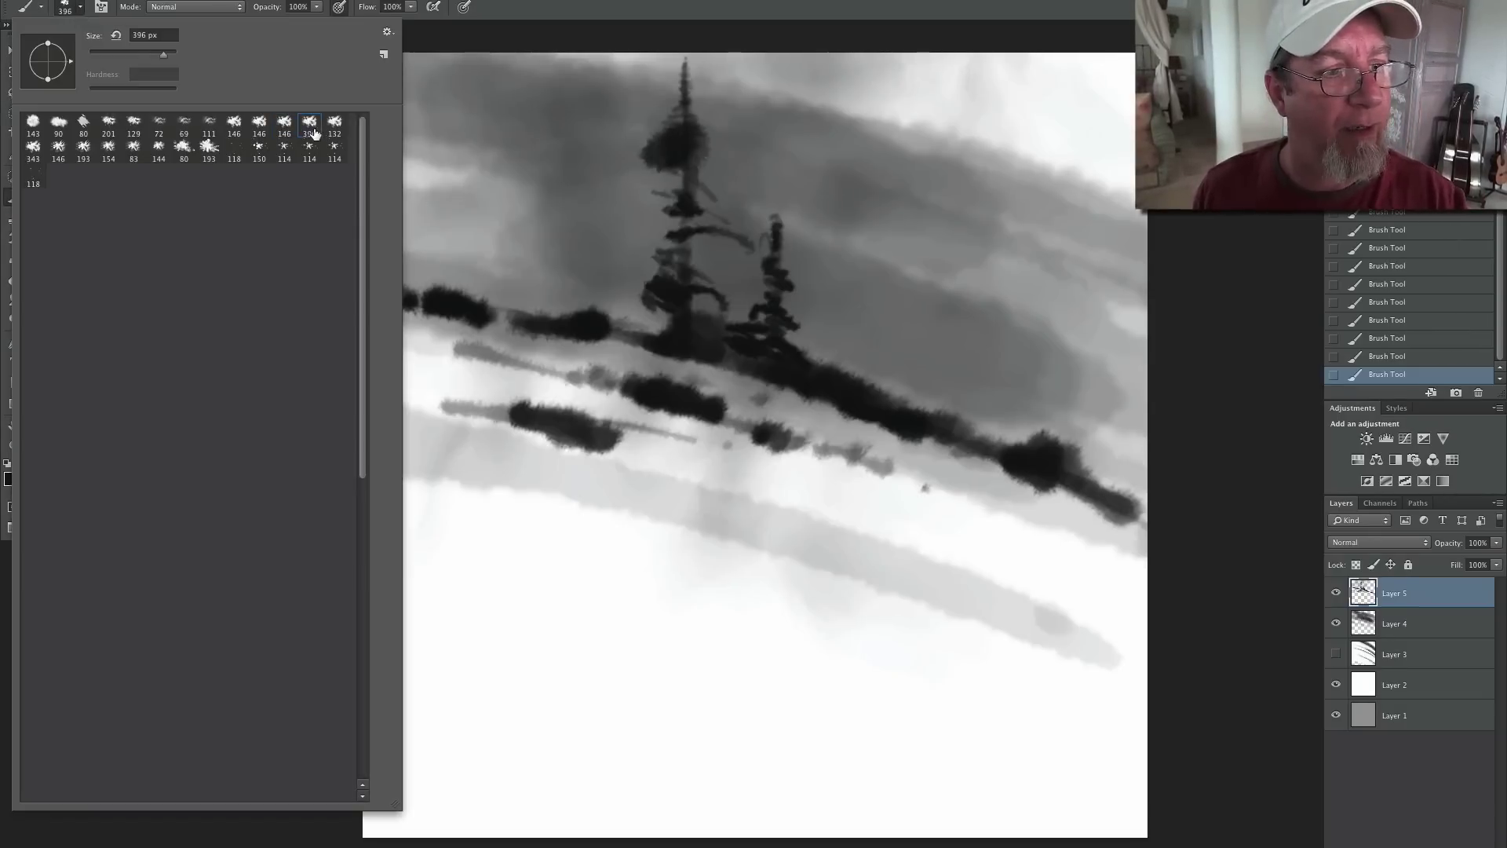
left_click(686, 107)
left_click_drag(683, 94, 675, 114)
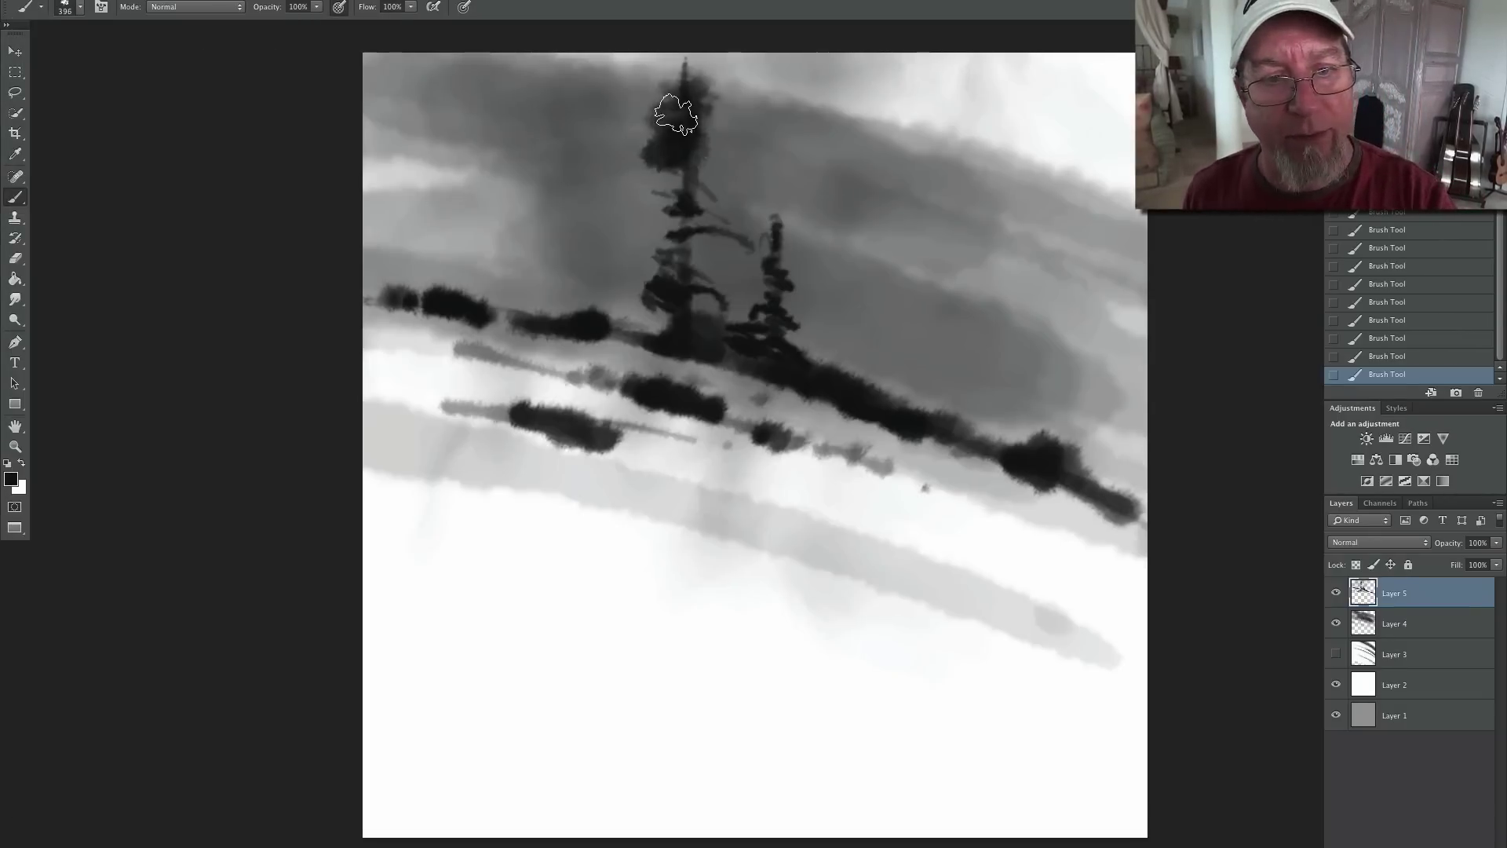
- Paint dark foliage on the tall tree's middle branches using the 132 px tip reduced to 53 px
left_click(80, 7)
left_click(335, 132)
left_click_drag(135, 55, 111, 55)
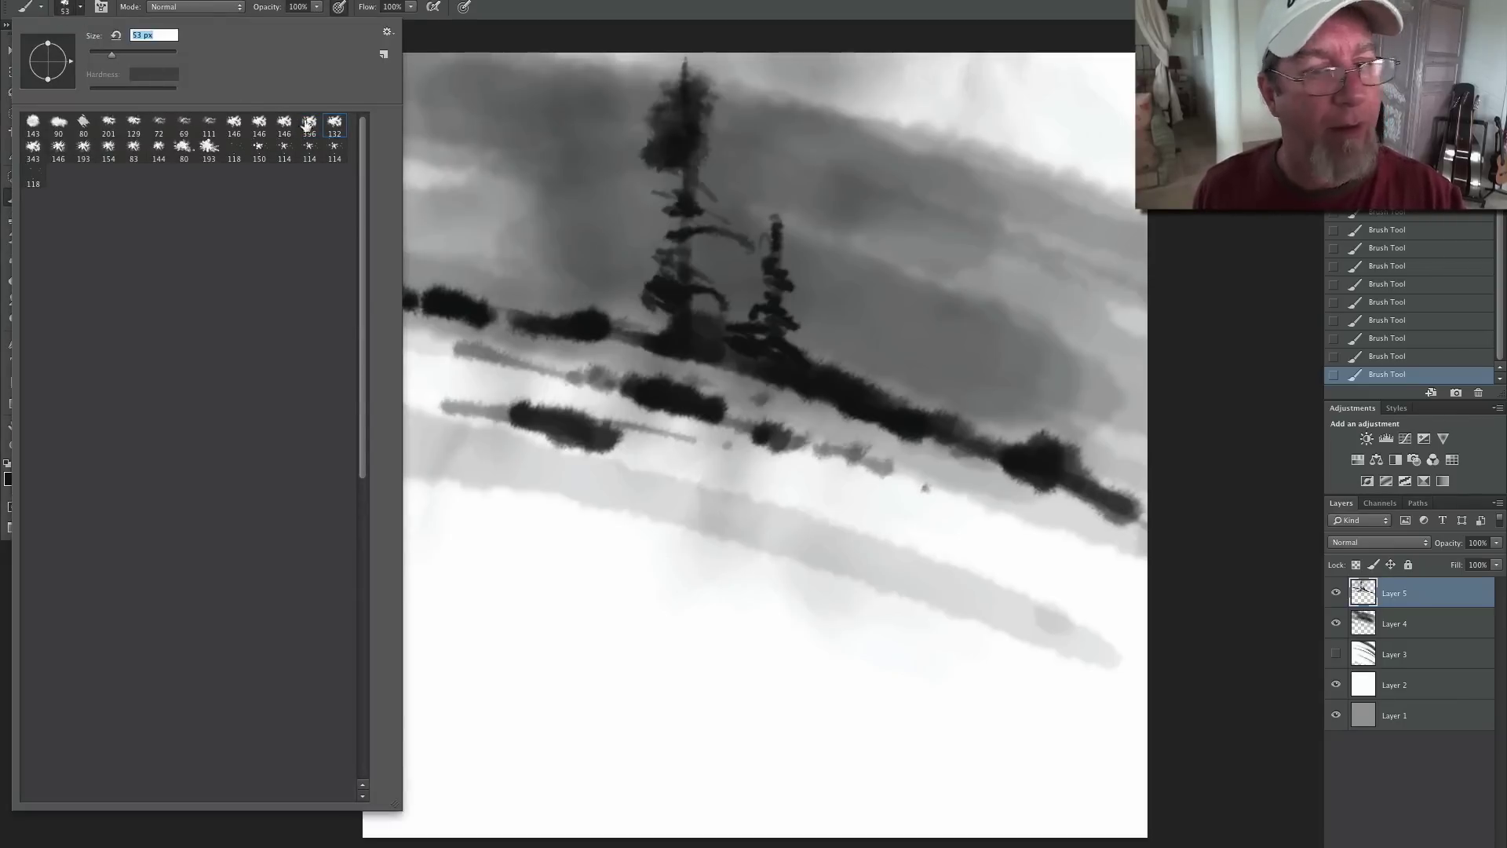
left_click(681, 189)
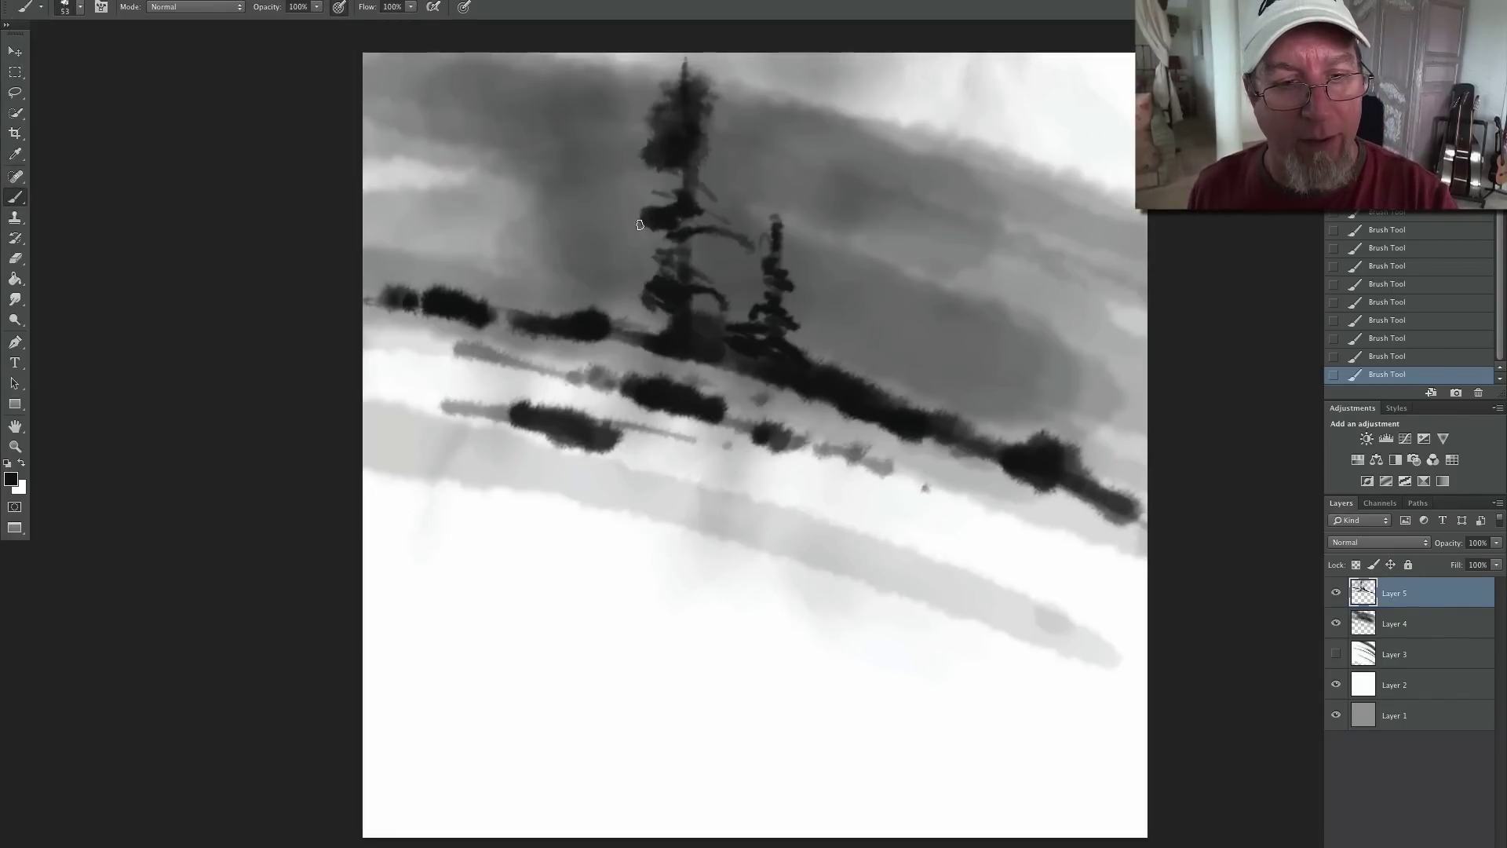
- Enlarge the brush to 97 px and fill out the tall tree's middle and upper foliage
left_click(80, 7)
left_click_drag(112, 55, 128, 55)
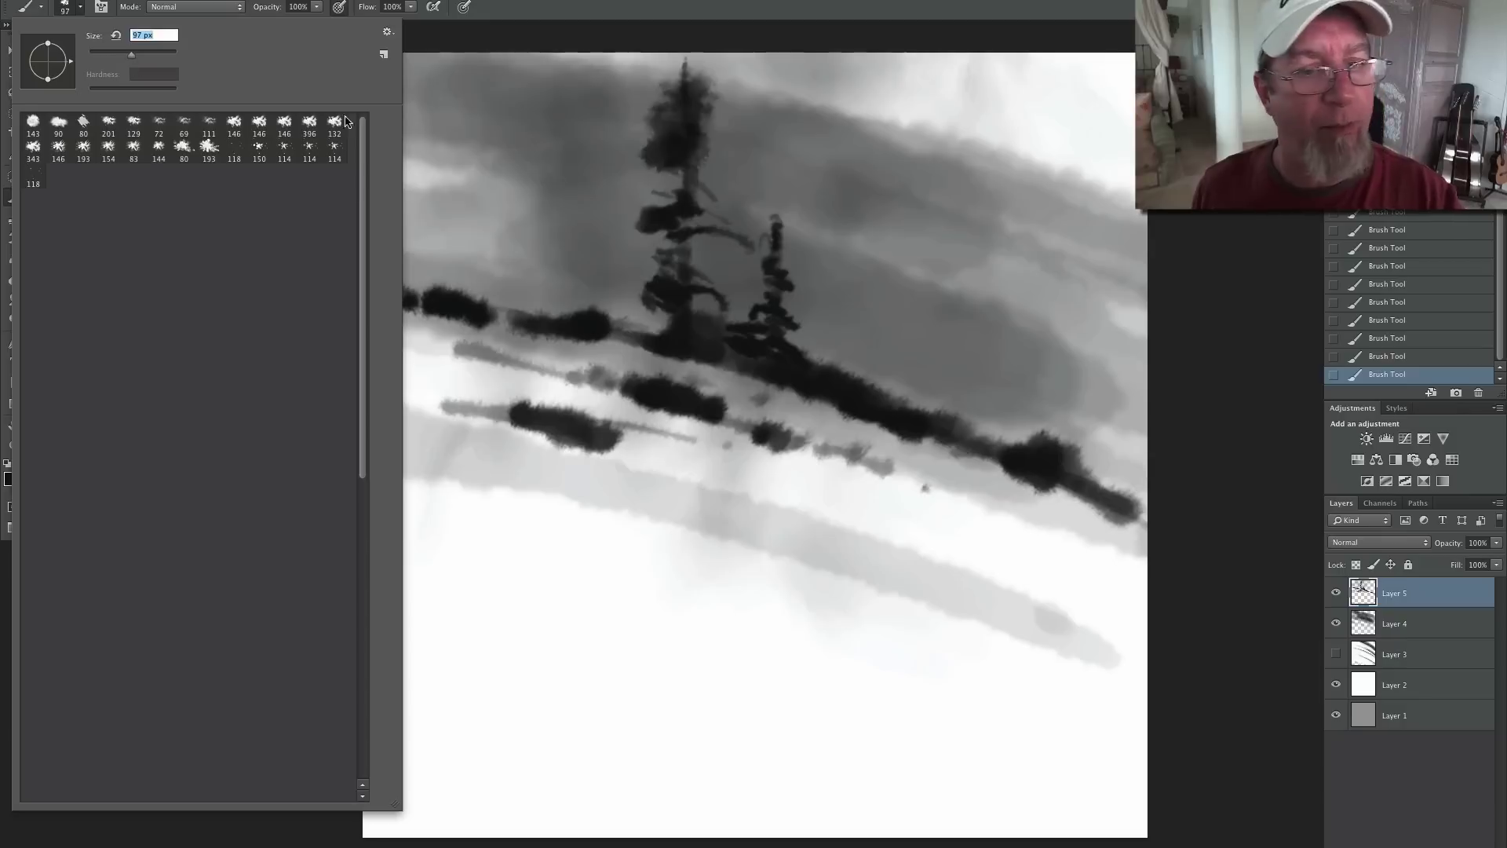
left_click(681, 206)
mouse_move(699, 211)
left_mouse_down()
mouse_move(665, 204)
mouse_move(649, 229)
left_mouse_up()
mouse_move(644, 160)
left_mouse_down()
mouse_move(652, 145)
mouse_move(637, 185)
left_mouse_up()
- Paint gray and dark diagonal strokes down the slope below the trees
mouse_move(667, 259)
left_mouse_down()
mouse_move(626, 305)
mouse_move(569, 305)
mouse_move(684, 339)
mouse_move(726, 368)
mouse_move(591, 335)
mouse_move(872, 501)
mouse_move(903, 532)
mouse_move(887, 534)
mouse_move(978, 569)
left_mouse_up()
left_click_drag(1091, 636, 661, 453)
left_click_drag(736, 489, 611, 475)
left_click(495, 468)
- Paint a rounded black bush at the ridge's left end, enlarging the brush to 186 px to finish it
left_click_drag(503, 304, 484, 276)
left_click(76, 9)
left_click_drag(135, 54, 152, 56)
mouse_move(469, 278)
left_mouse_down()
mouse_move(515, 296)
mouse_move(440, 289)
mouse_move(524, 344)
mouse_move(473, 348)
left_mouse_up()
- Paint gray strokes on the lower slope and a heavy dark diagonal band near the canvas's lower left
left_click_drag(930, 502, 867, 465)
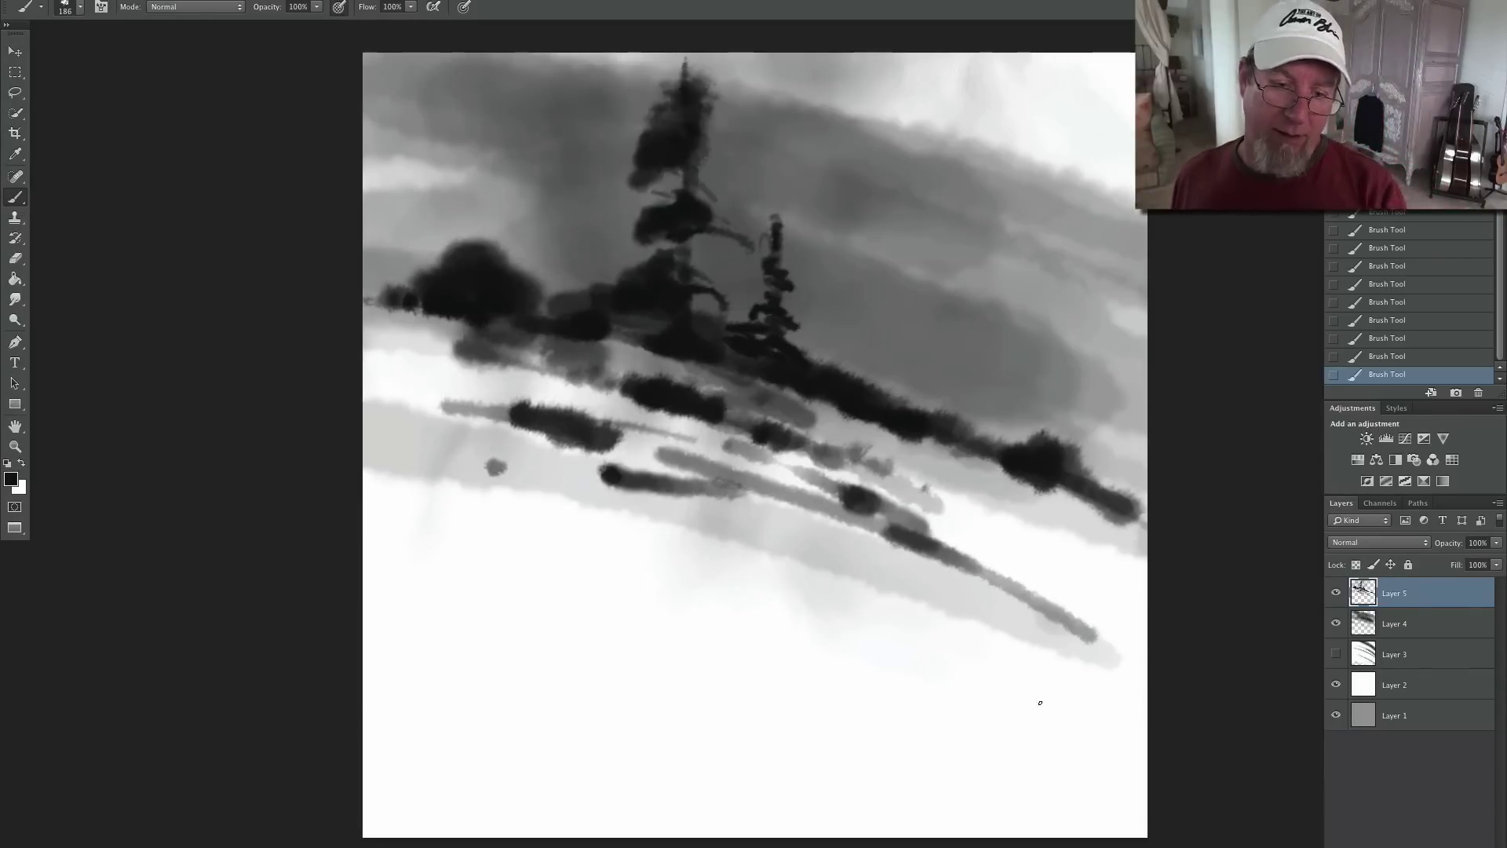
left_click_drag(1009, 688, 851, 629)
left_click_drag(587, 552, 705, 581)
left_click(397, 524)
left_click_drag(428, 538, 687, 606)
mouse_move(687, 606)
left_mouse_down()
mouse_move(585, 579)
mouse_move(852, 666)
left_mouse_up()
- Set the foreground color to white and paint a soft light band above the ridge to the right of the trees
left_click(11, 479)
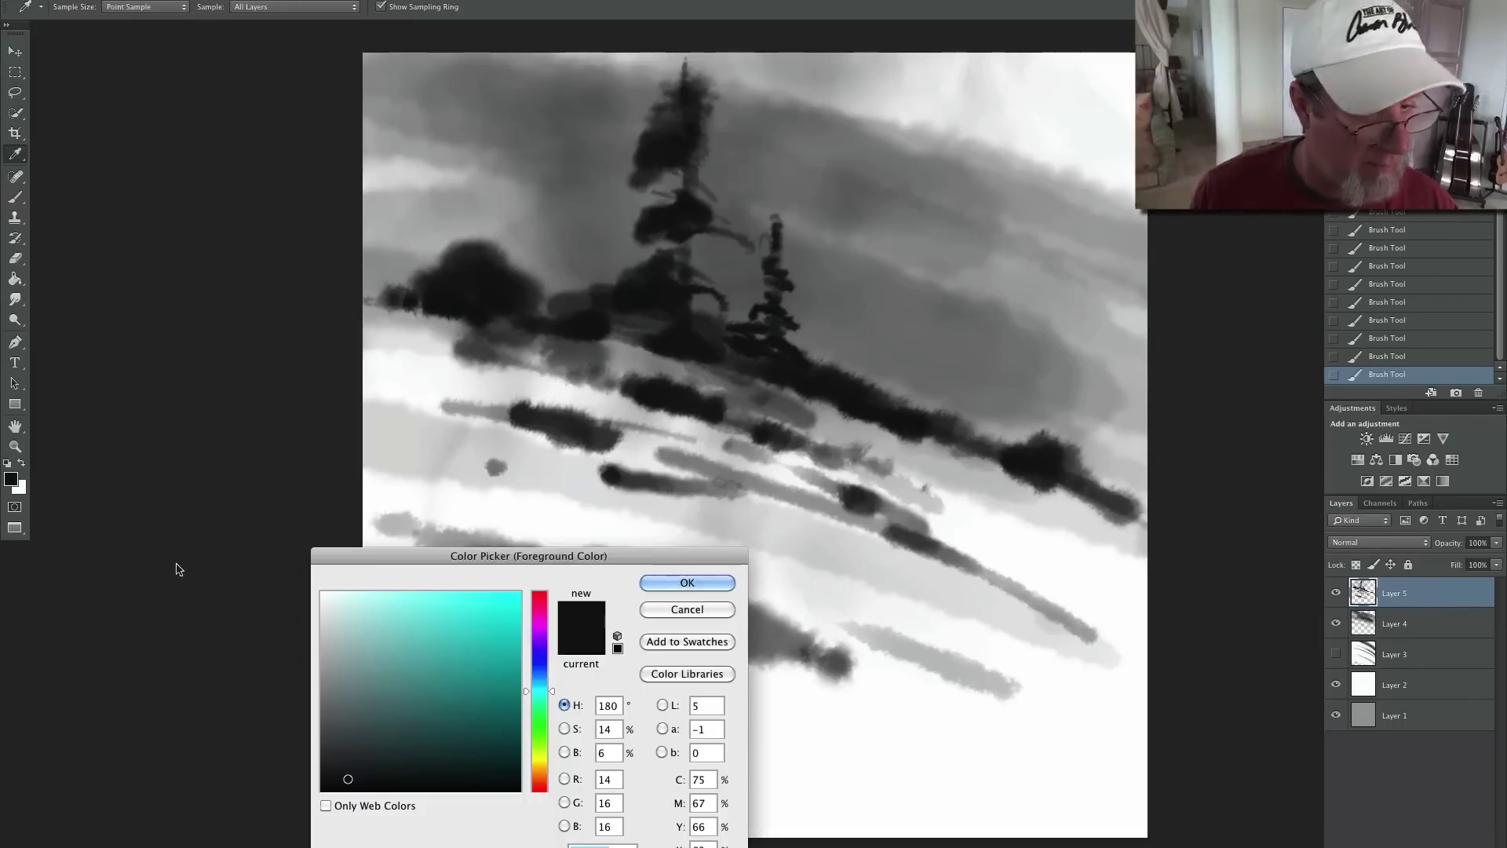
left_click(486, 515)
left_click(658, 584)
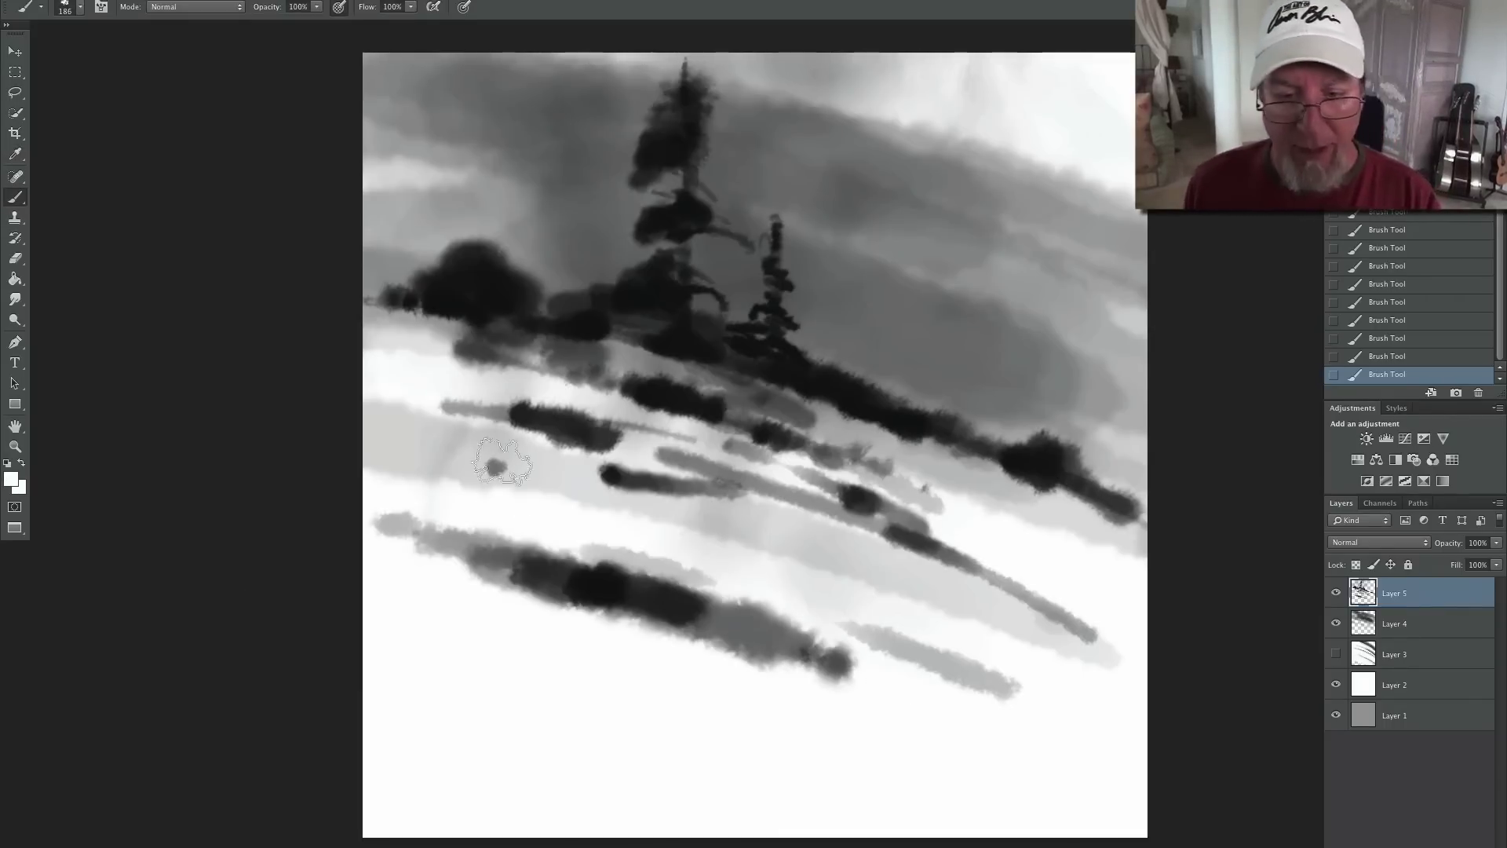
key("b")
mouse_move(1104, 445)
left_mouse_down()
mouse_move(827, 349)
mouse_move(1097, 440)
left_mouse_up()
mouse_move(858, 364)
left_mouse_down()
mouse_move(1162, 443)
mouse_move(844, 351)
mouse_move(1063, 383)
mouse_move(793, 322)
left_mouse_up()
- Using a 146 px tip, paint a white puff beside the bush and lighter dabs across the sky to its left
left_click(79, 7)
left_click(158, 151)
left_click(259, 124)
left_click(577, 285)
mouse_move(577, 284)
left_mouse_down()
mouse_move(509, 236)
mouse_move(548, 259)
mouse_move(459, 221)
mouse_move(308, 207)
left_mouse_up()
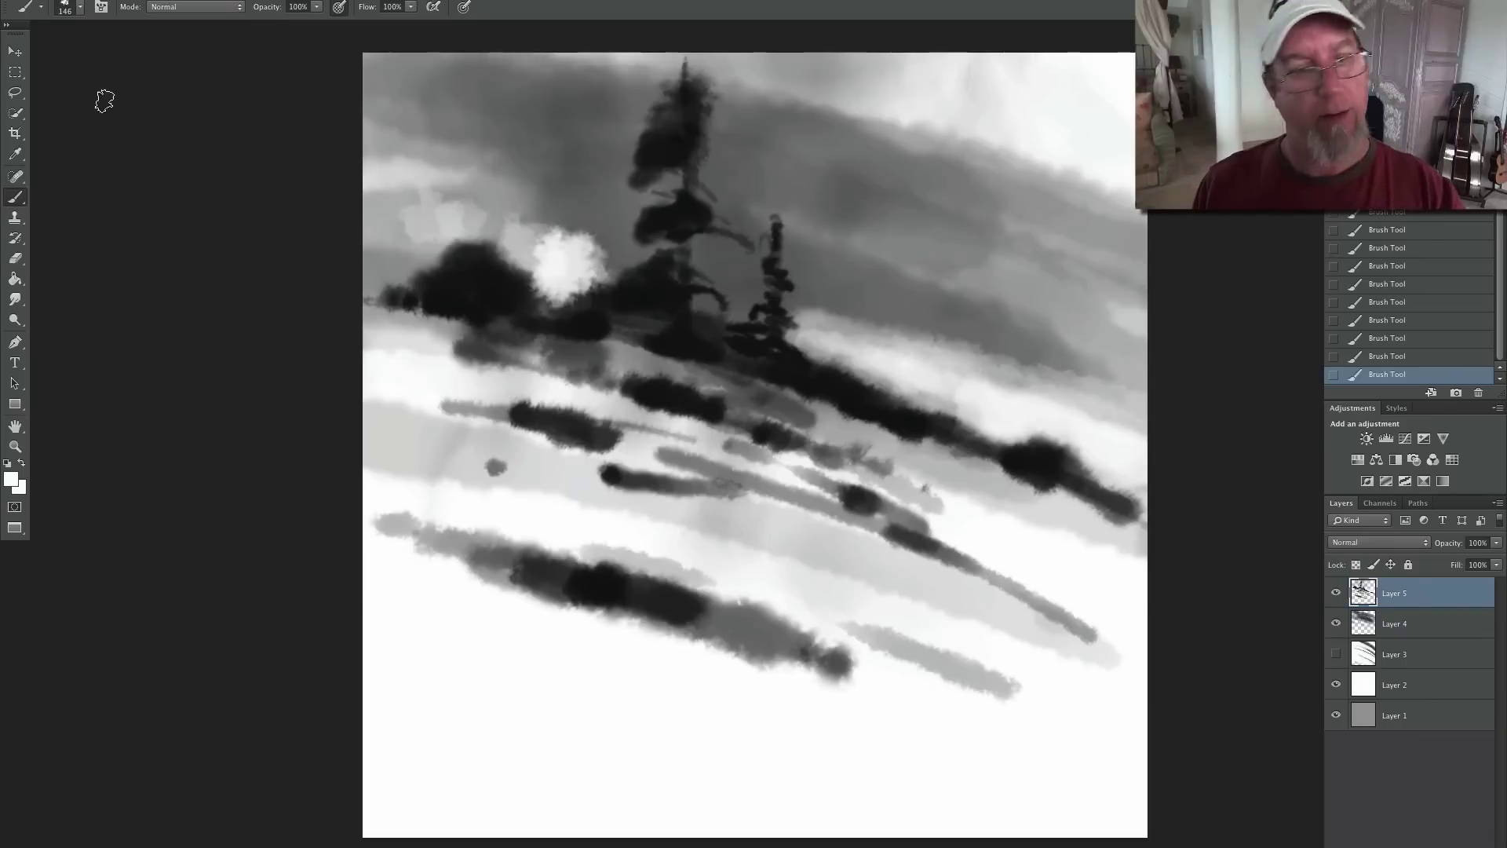
- Choose a 114 px splatter tip and spray white texture over the light band above the right side of the ridge
left_click(79, 9)
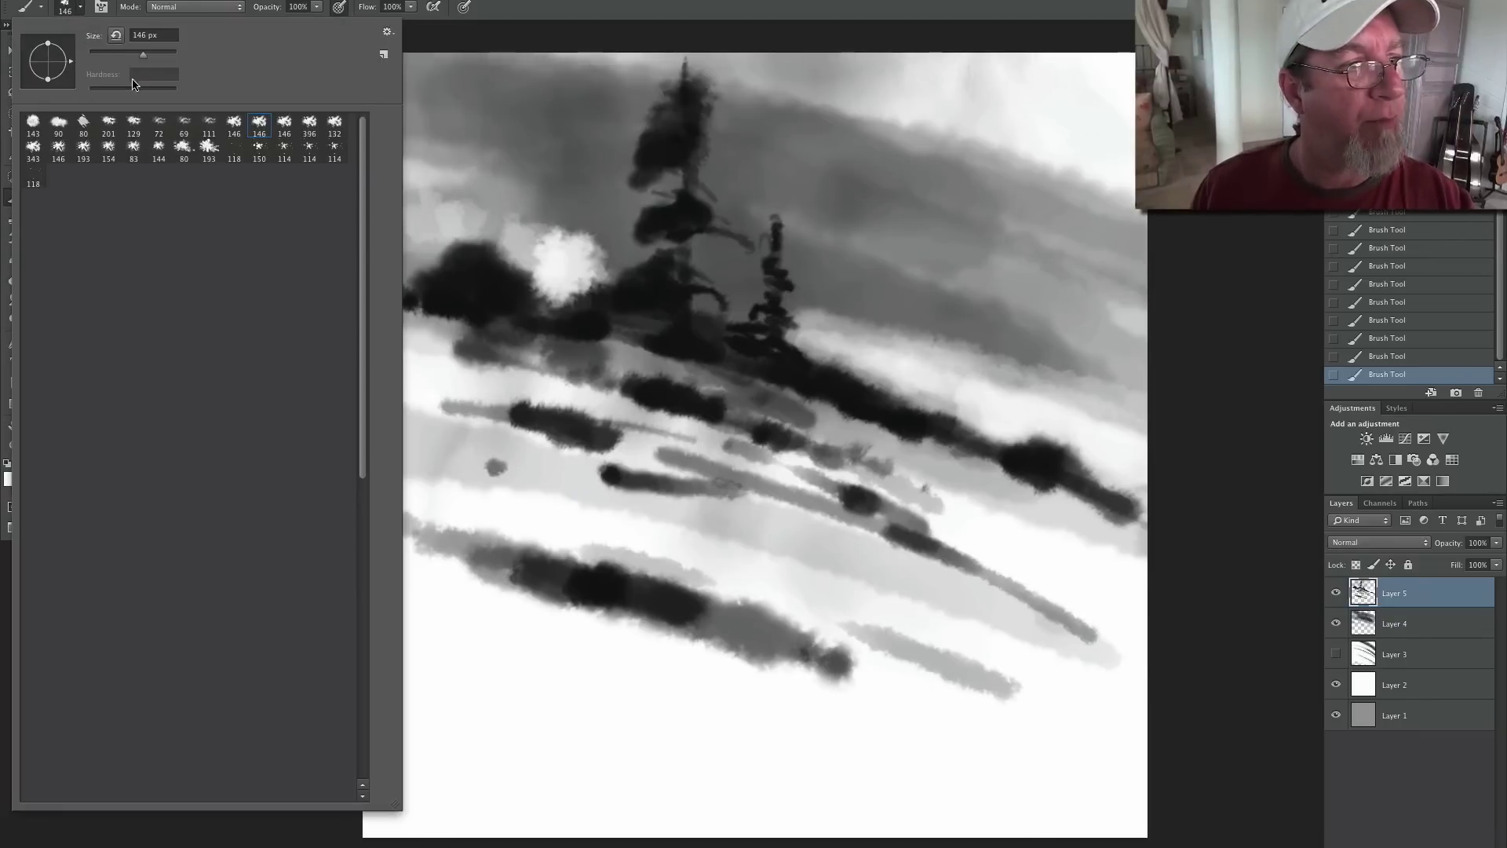
left_click(79, 8)
left_click(79, 8)
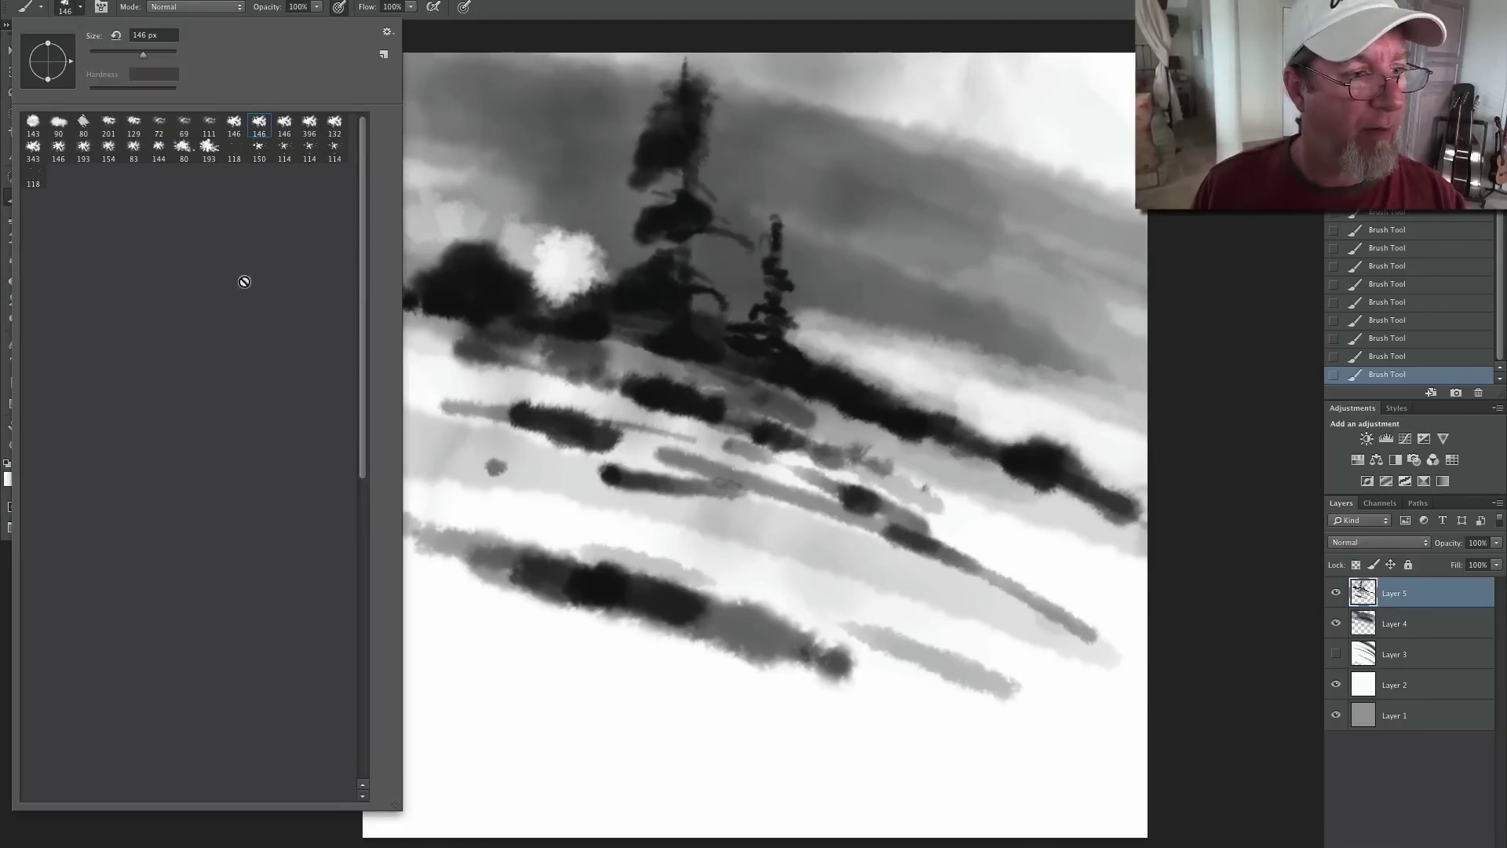
left_click(258, 150)
left_click(310, 147)
left_click(982, 353)
mouse_move(1161, 444)
left_mouse_down()
mouse_move(838, 323)
mouse_move(1019, 392)
mouse_move(905, 373)
left_mouse_up()
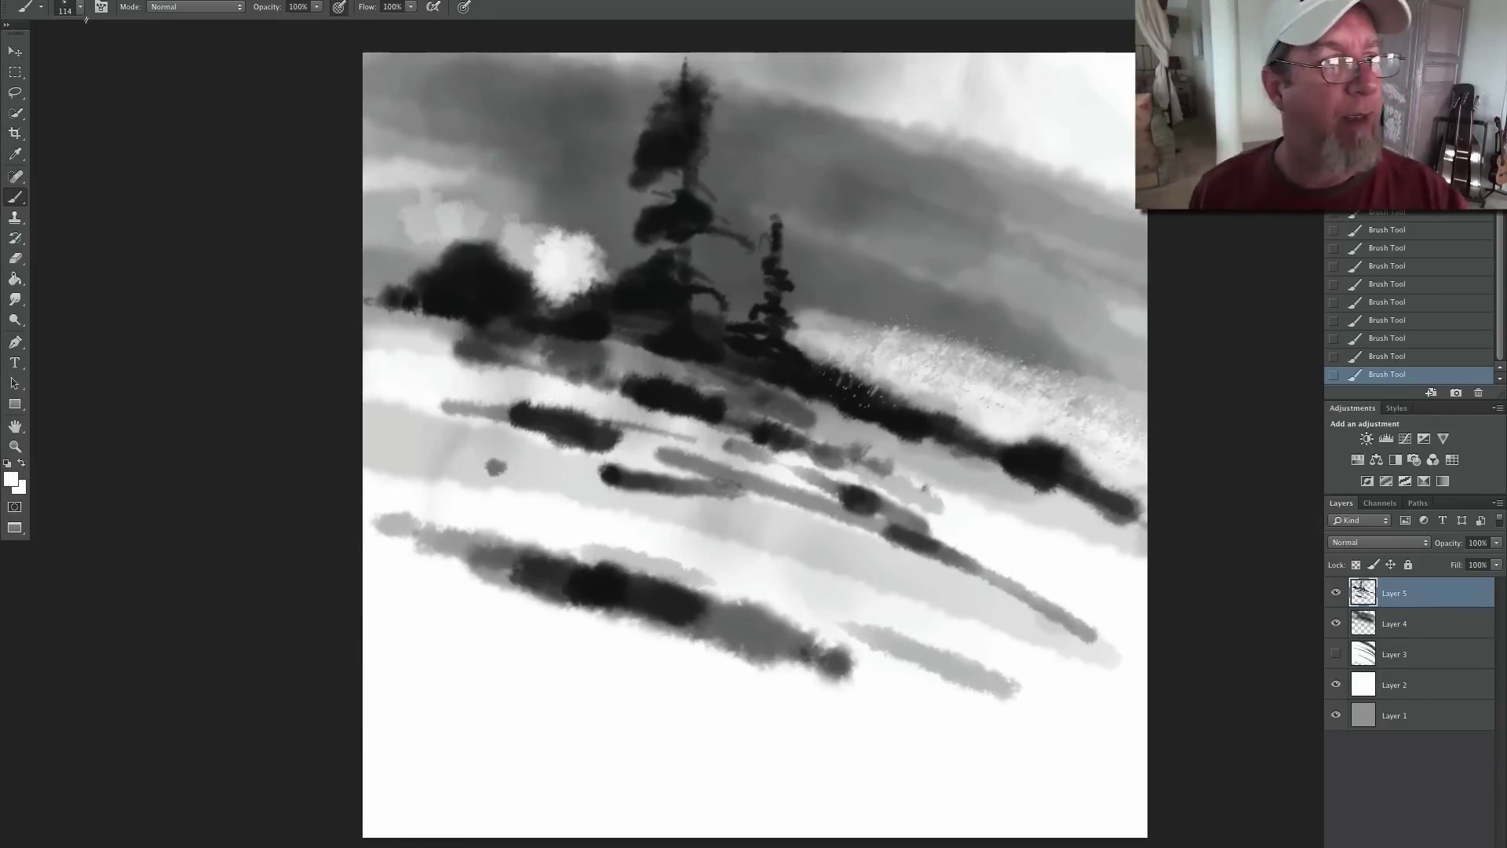
- Reselect a 114 px splatter tip and spray white over the right ridge, the slope below the trees and the bush
left_click(79, 8)
left_click(1178, 459)
mouse_move(1146, 439)
left_mouse_down()
mouse_move(823, 304)
mouse_move(1011, 378)
mouse_move(805, 316)
left_mouse_up()
left_click_drag(977, 502, 410, 346)
mouse_move(769, 420)
left_mouse_down()
mouse_move(542, 361)
mouse_move(887, 416)
left_mouse_up()
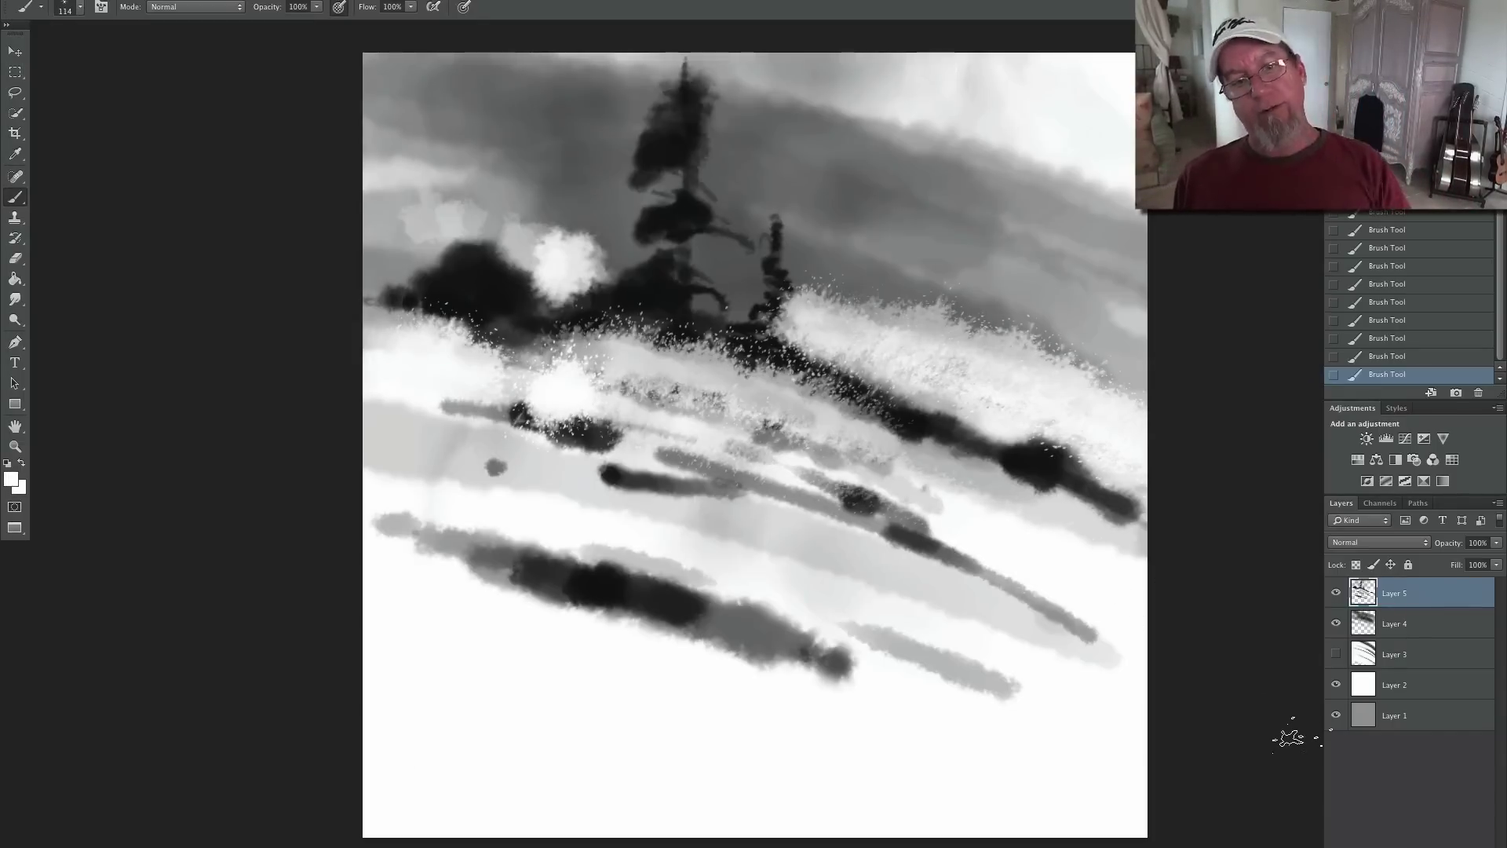
mouse_move(449, 274)
left_mouse_down()
mouse_move(452, 299)
mouse_move(379, 270)
left_mouse_up()
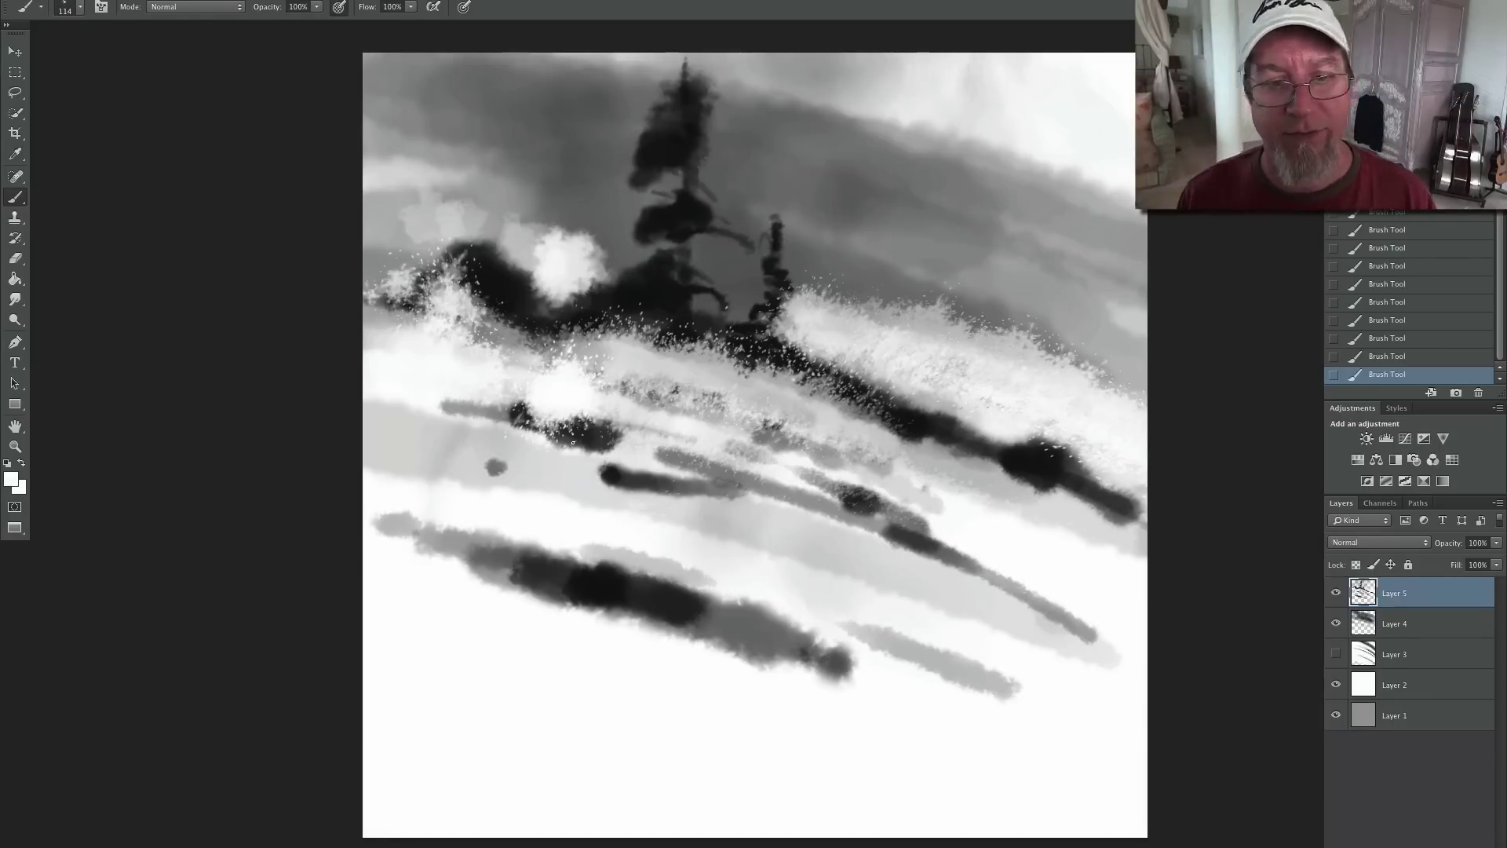
- Add a new layer above Layer 4 and splatter white cloud bands across the dark sky and between the trees
left_click(1413, 624)
key("ctrl+shift+alt+n")
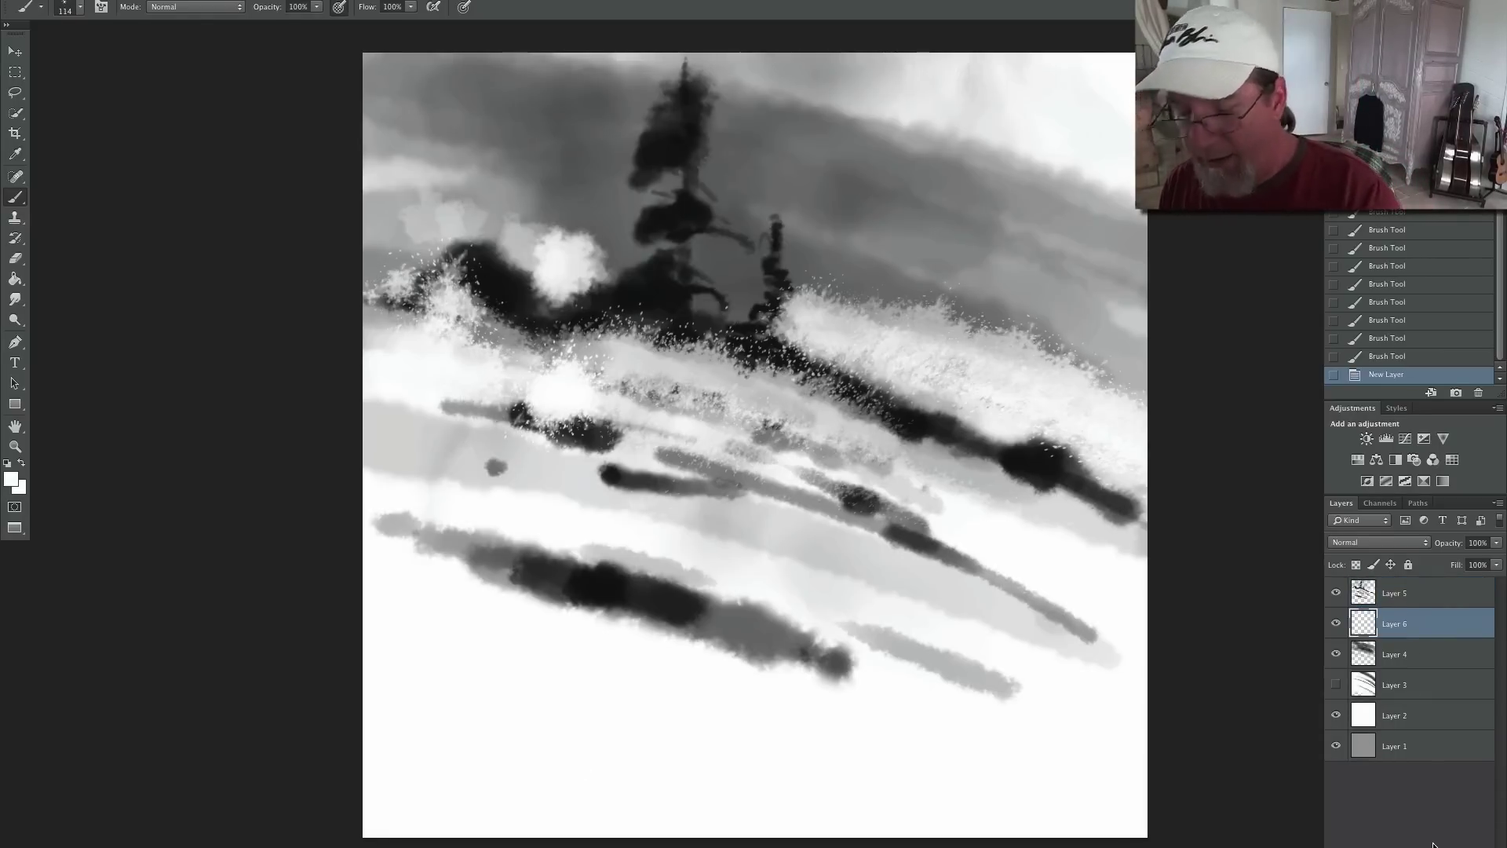
mouse_move(807, 188)
left_mouse_down()
mouse_move(800, 174)
mouse_move(510, 133)
left_mouse_up()
left_click_drag(510, 133, 620, 147)
mouse_move(726, 165)
left_mouse_down()
mouse_move(808, 180)
mouse_move(601, 149)
mouse_move(628, 94)
mouse_move(777, 133)
mouse_move(1103, 282)
mouse_move(934, 215)
left_mouse_up()
left_click_drag(502, 105, 384, 94)
mouse_move(1005, 252)
left_mouse_down()
mouse_move(1122, 287)
mouse_move(867, 141)
left_mouse_up()
left_click_drag(867, 142, 1115, 196)
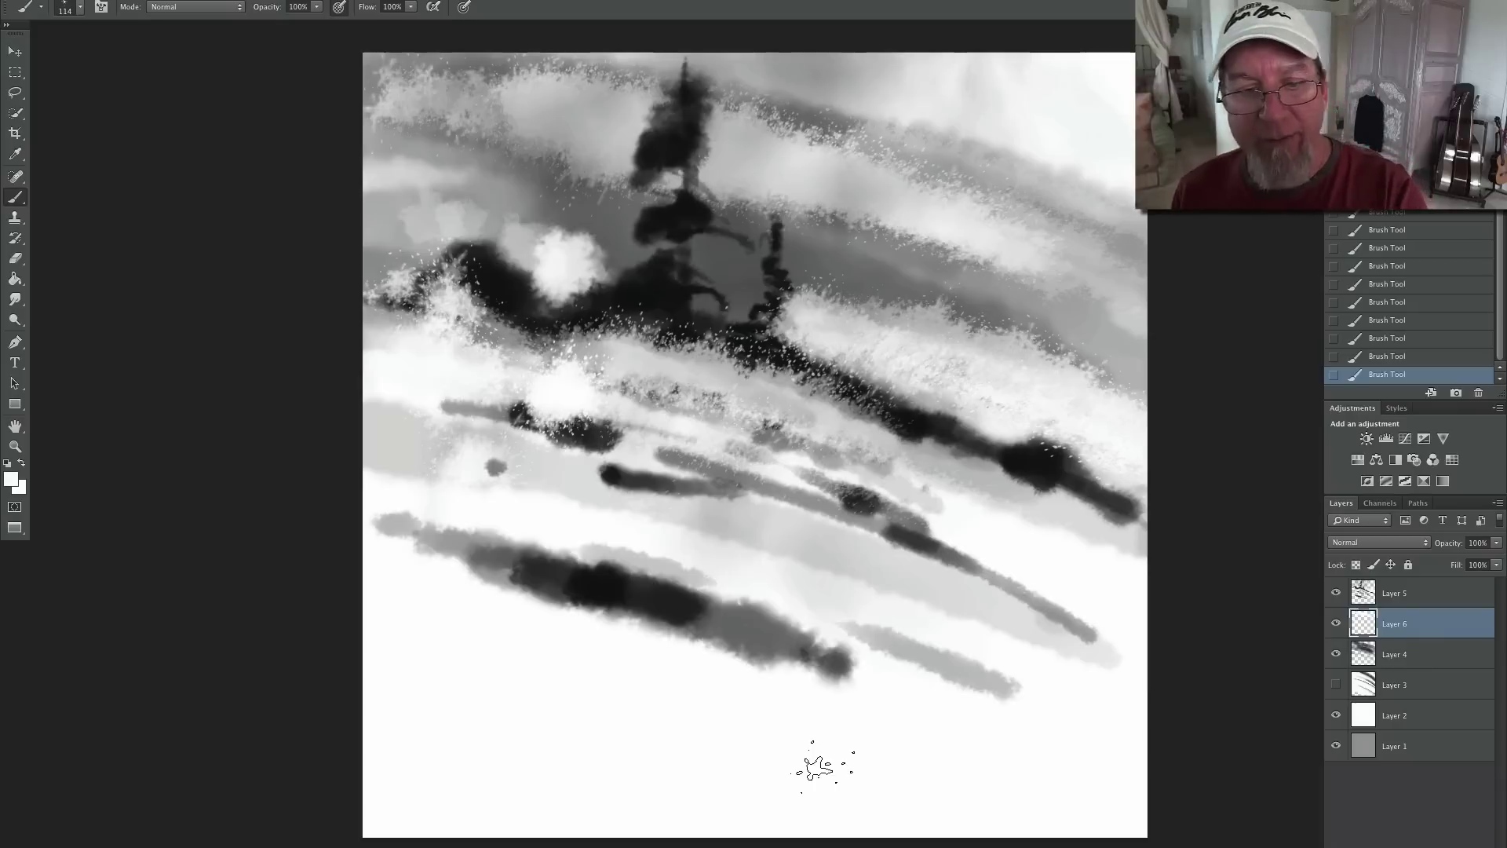
left_click_drag(741, 292, 715, 306)
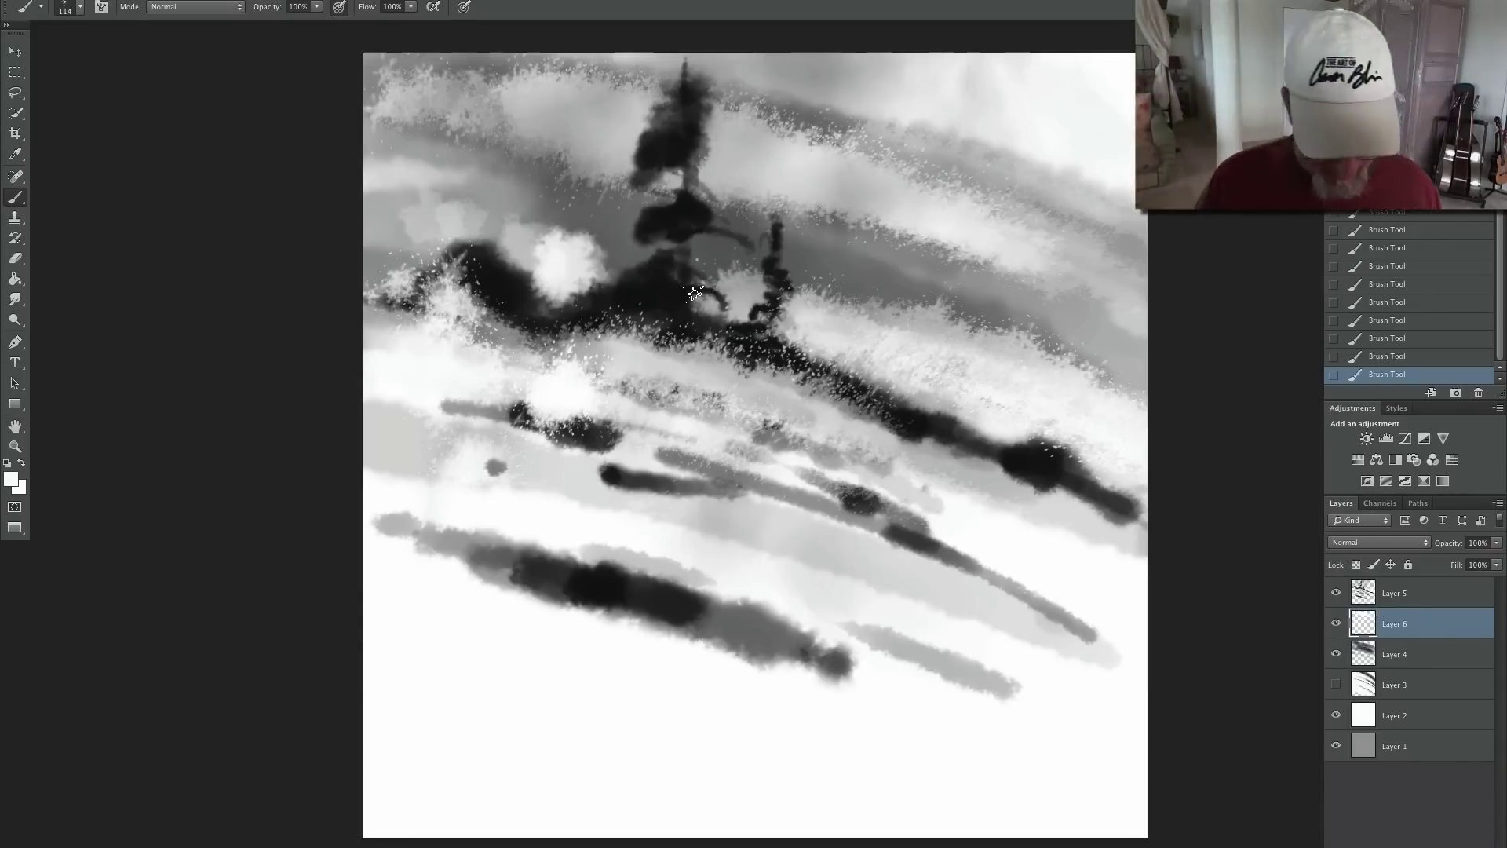
- Switch to the Leopard wet media.psd document, show it full screen, and examine the leopard's head and fur close up and as a whole
key("f")
key("f")
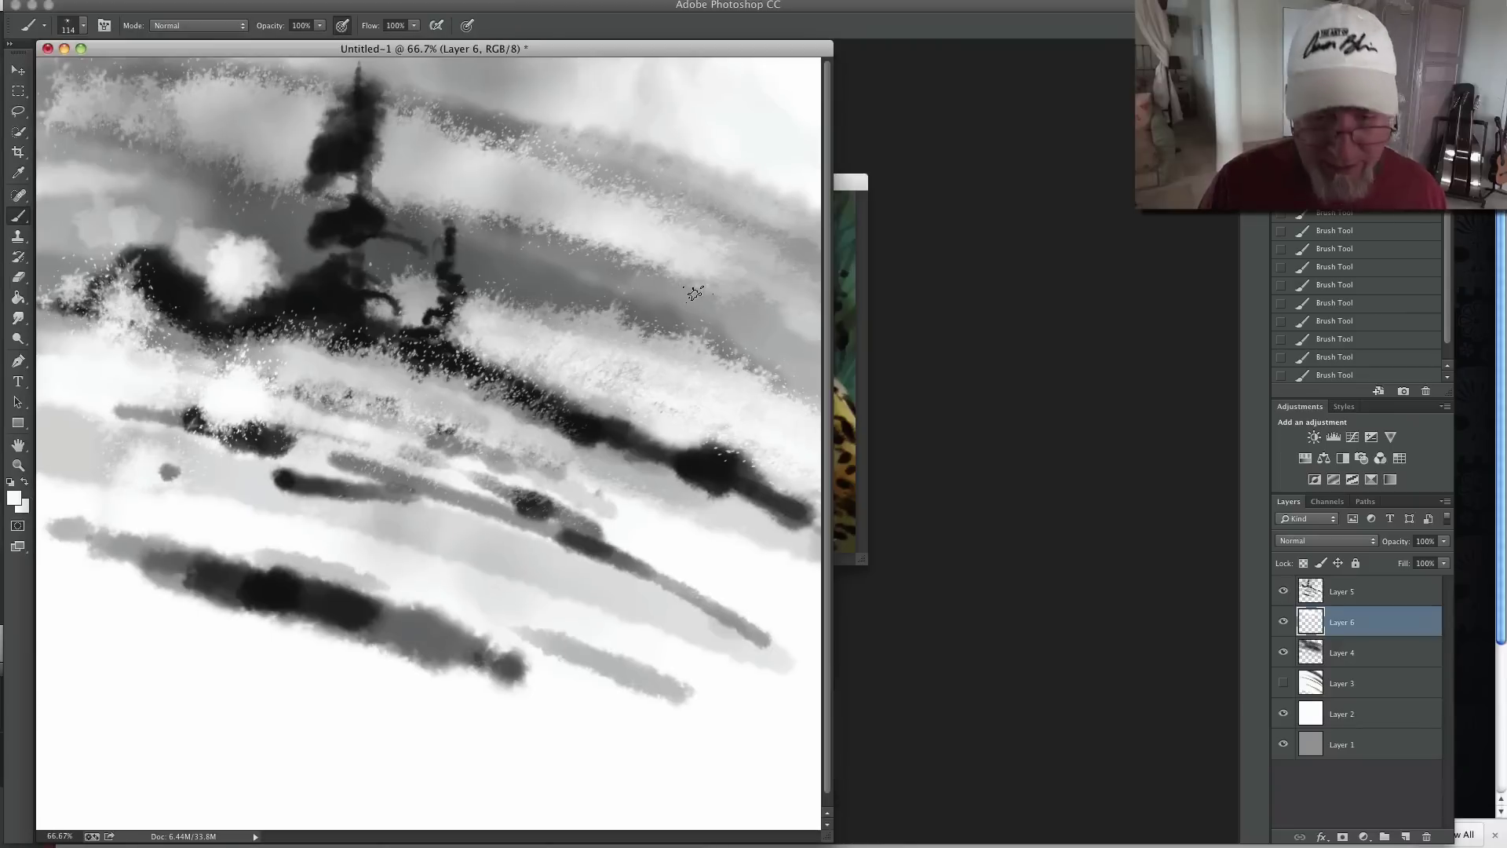
left_click(854, 250)
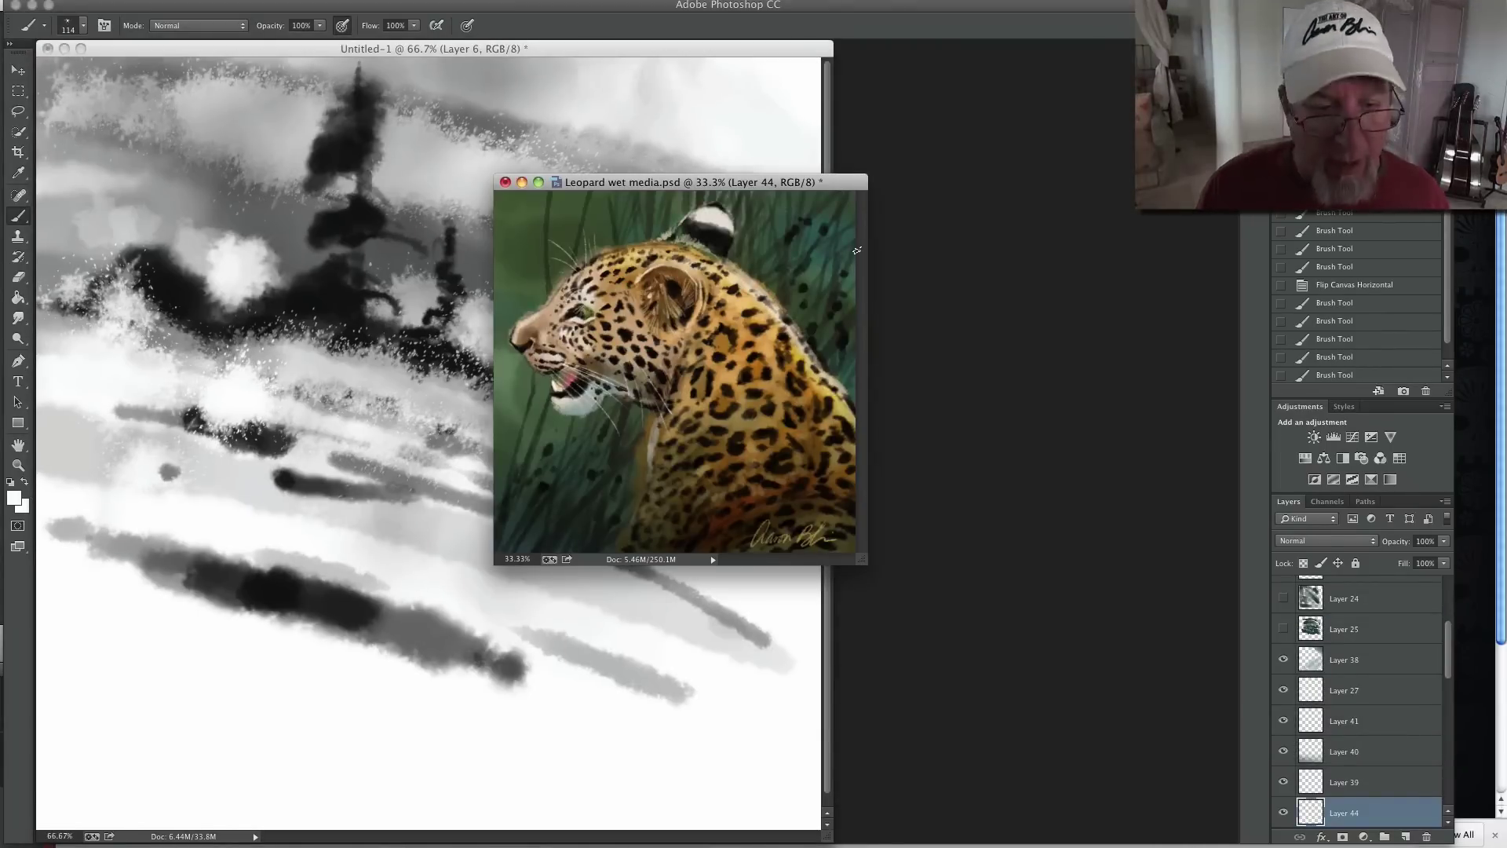
key("super+plus")
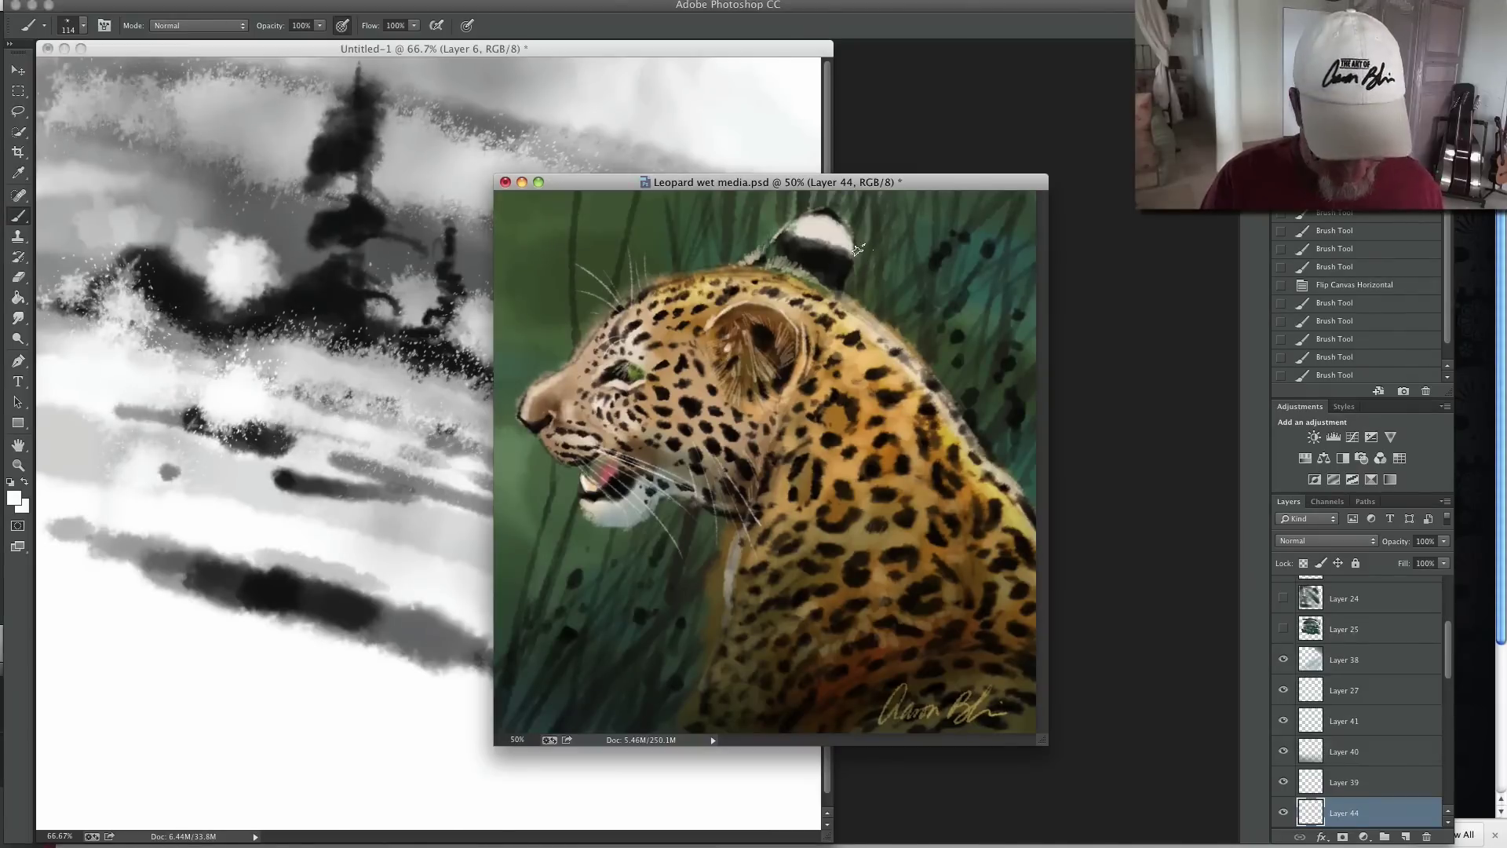
key("f")
key("super+plus")
key("super+plus")
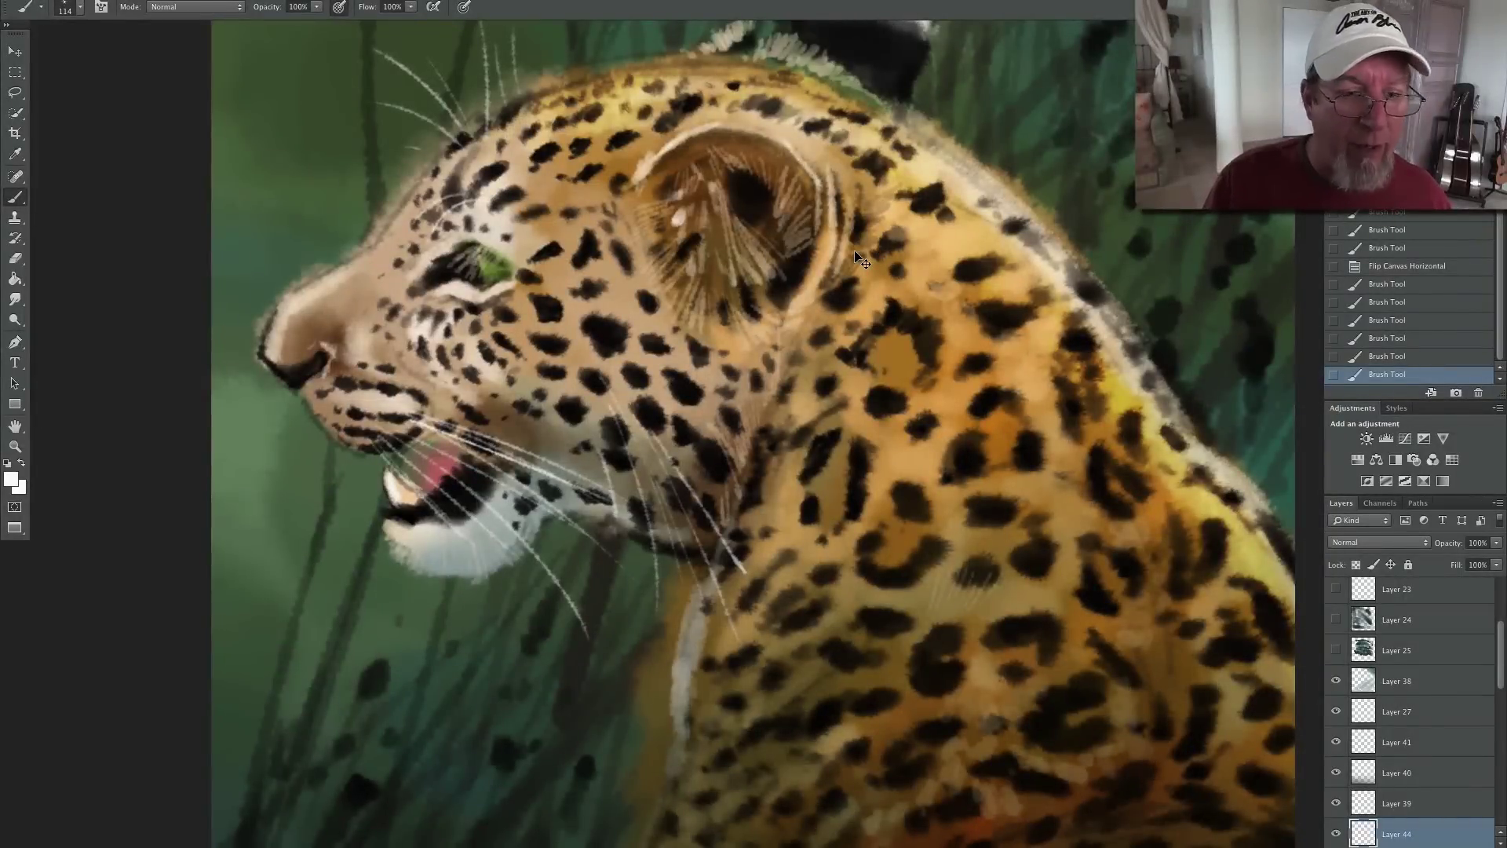
key("super+plus")
key("super+minus")
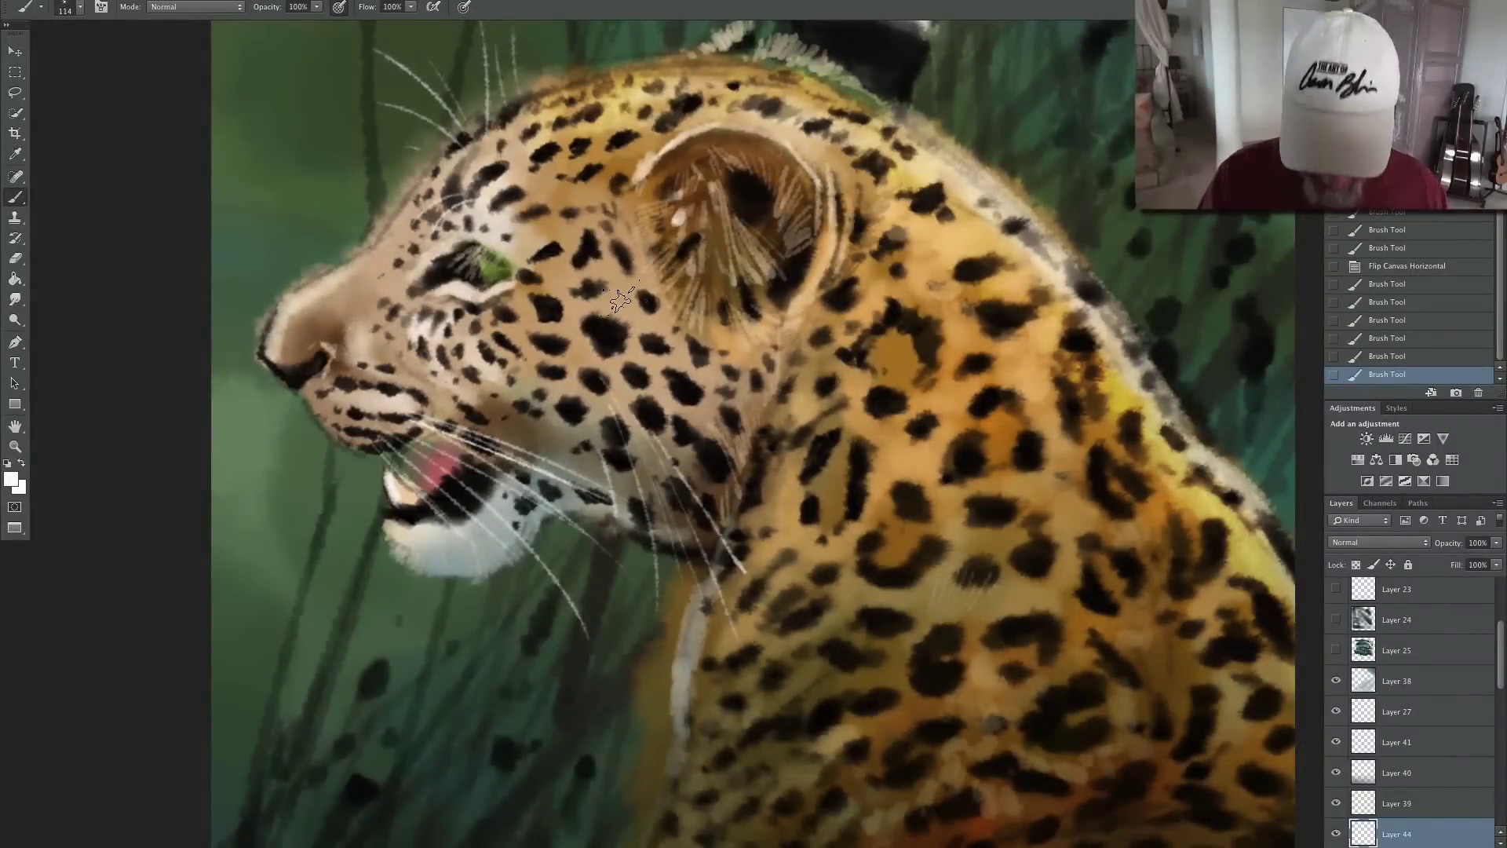
key("ctrl+minus")
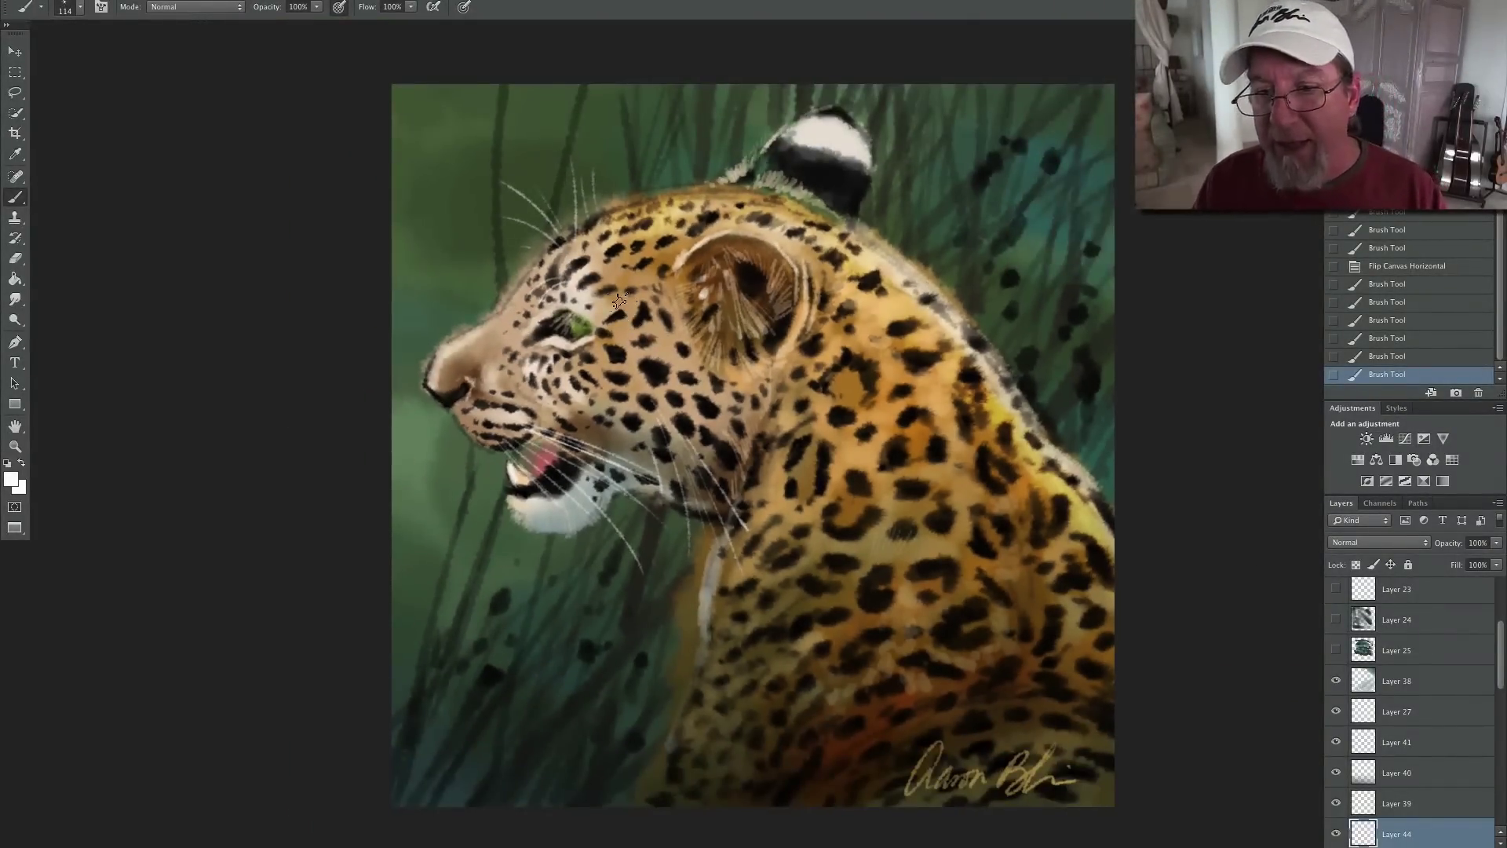